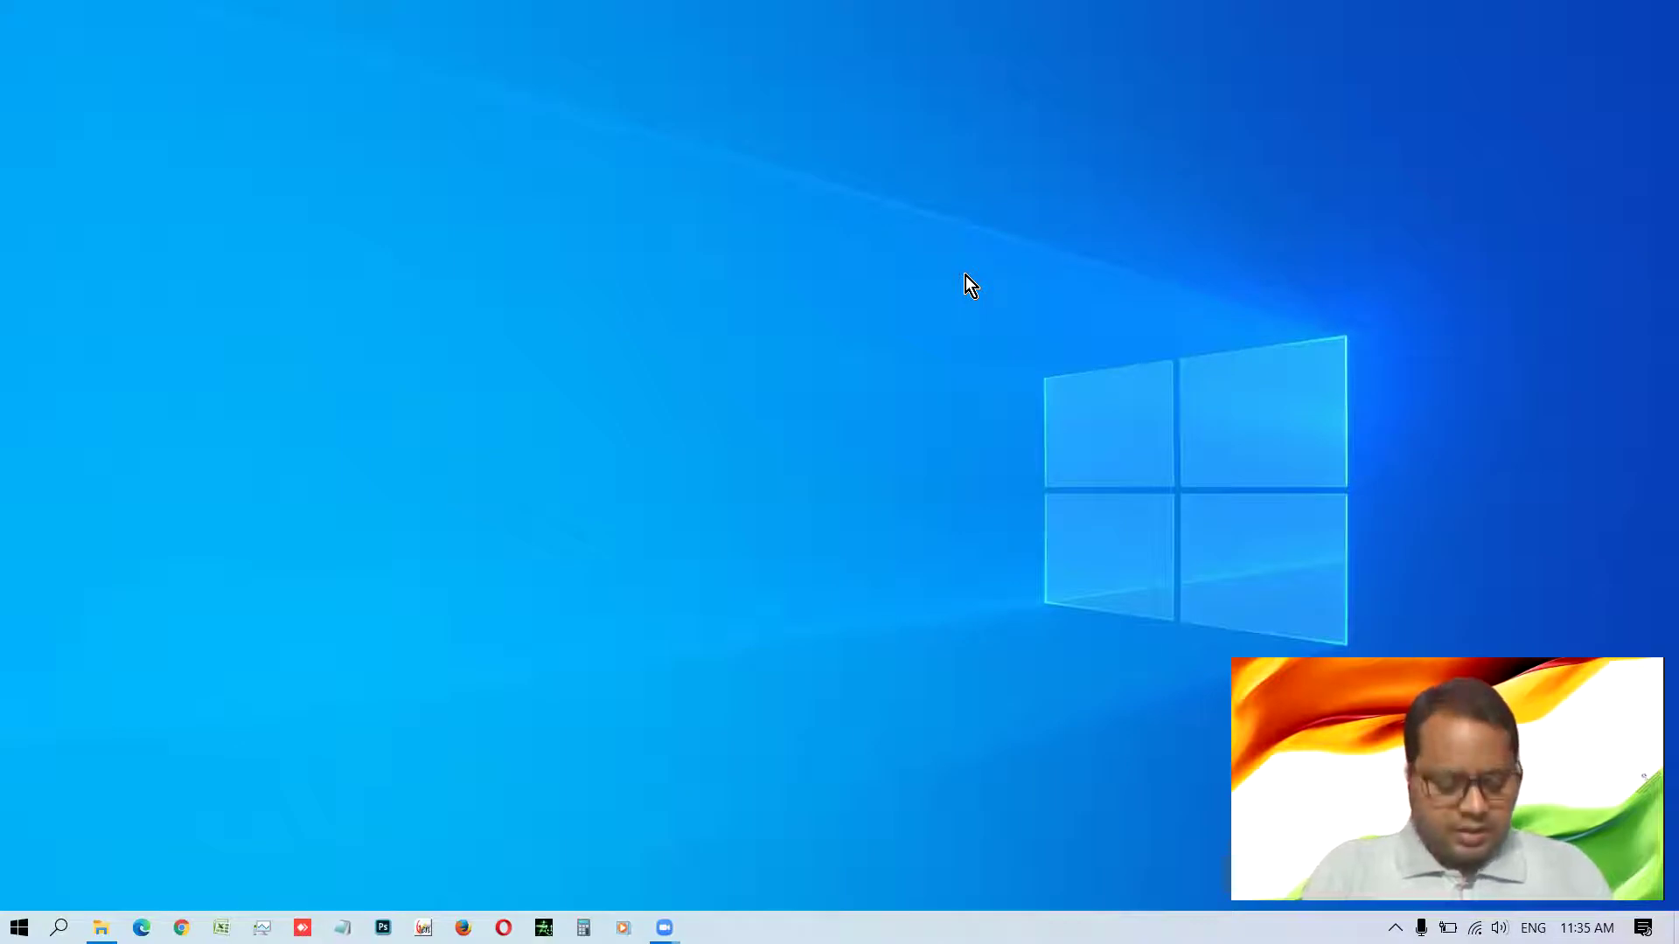
# - Search for the On-Screen Keyboard app and launch it
pyautogui.press('super')
pyautogui.write('on ')
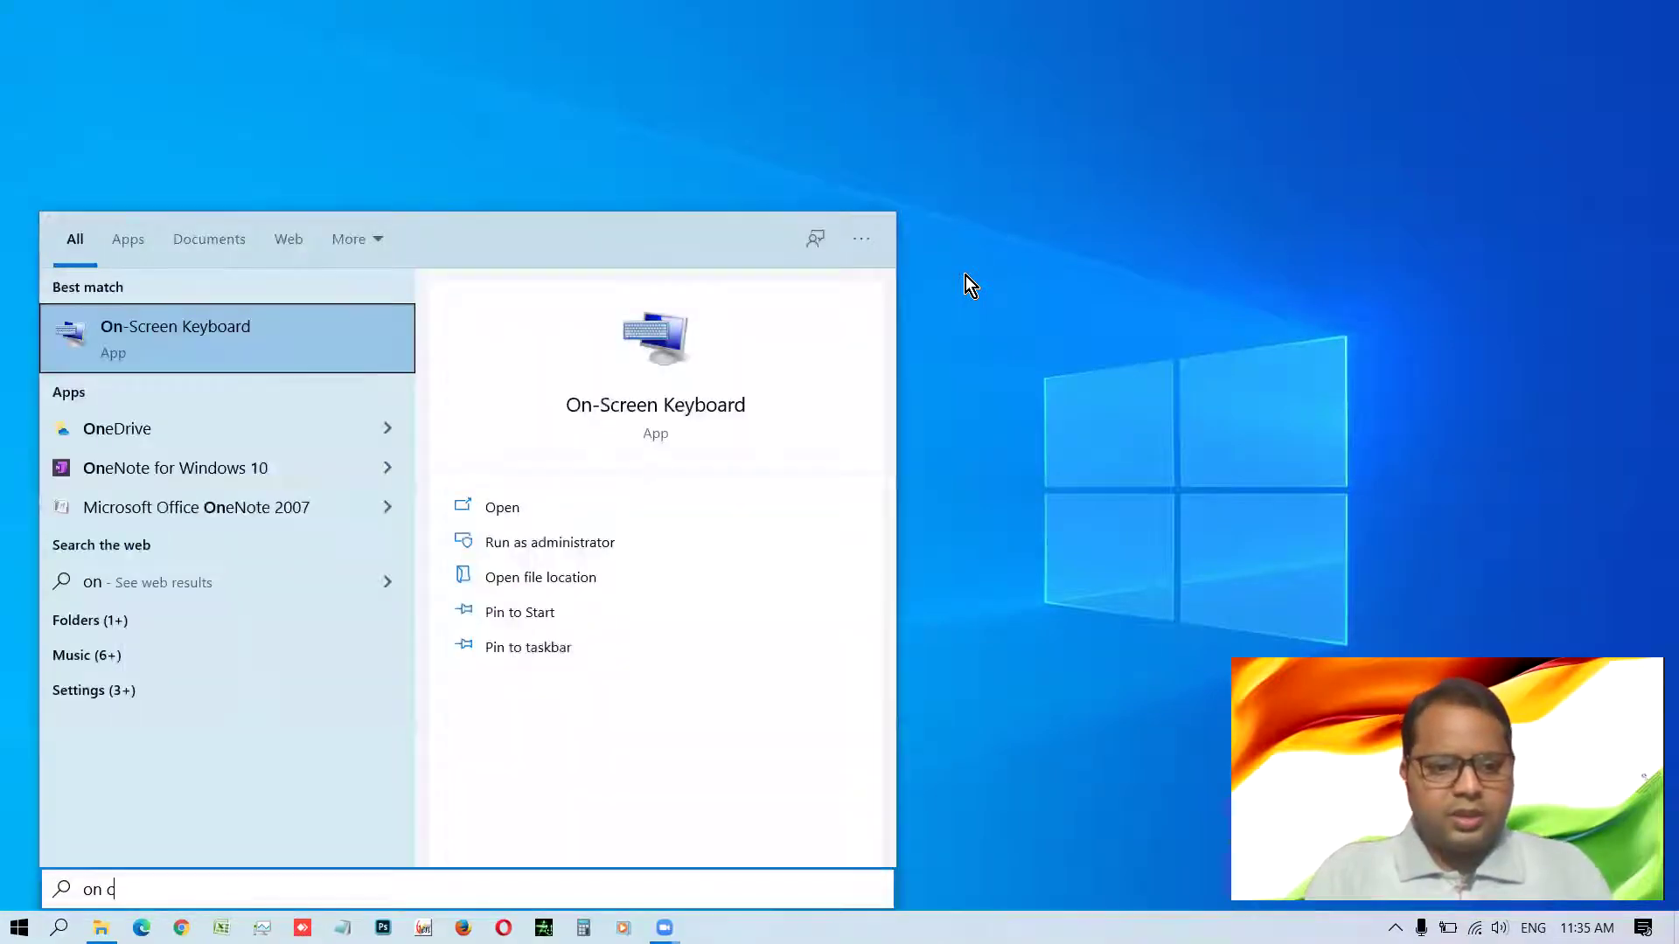
pyautogui.write('scr')
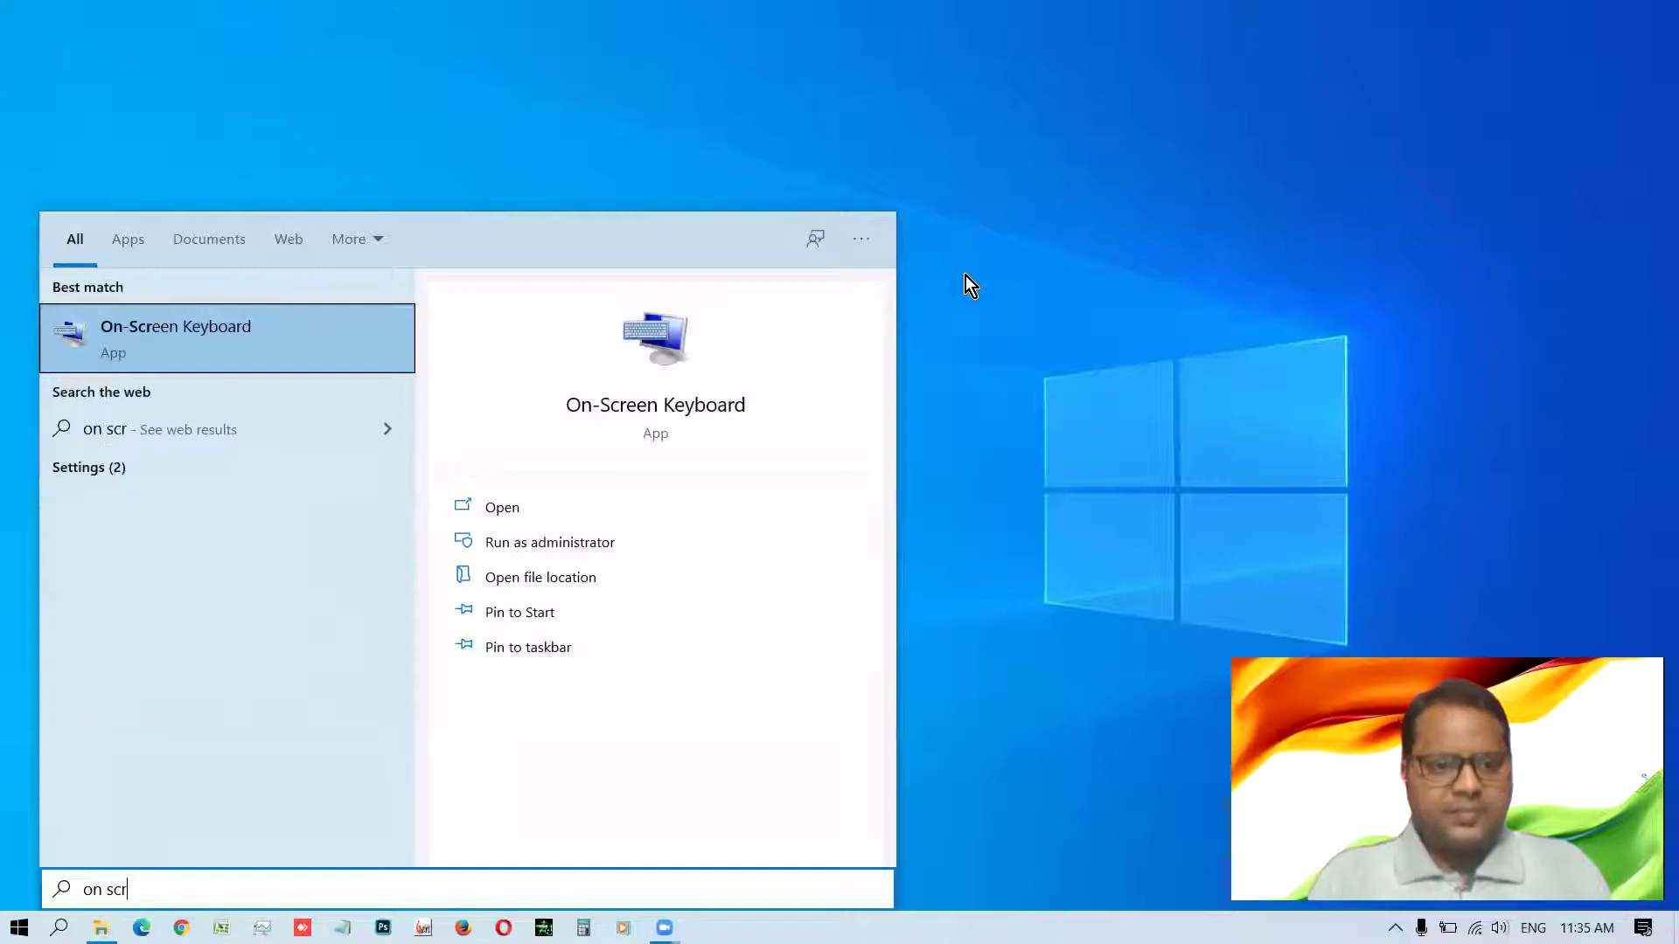
pyautogui.press('Return')
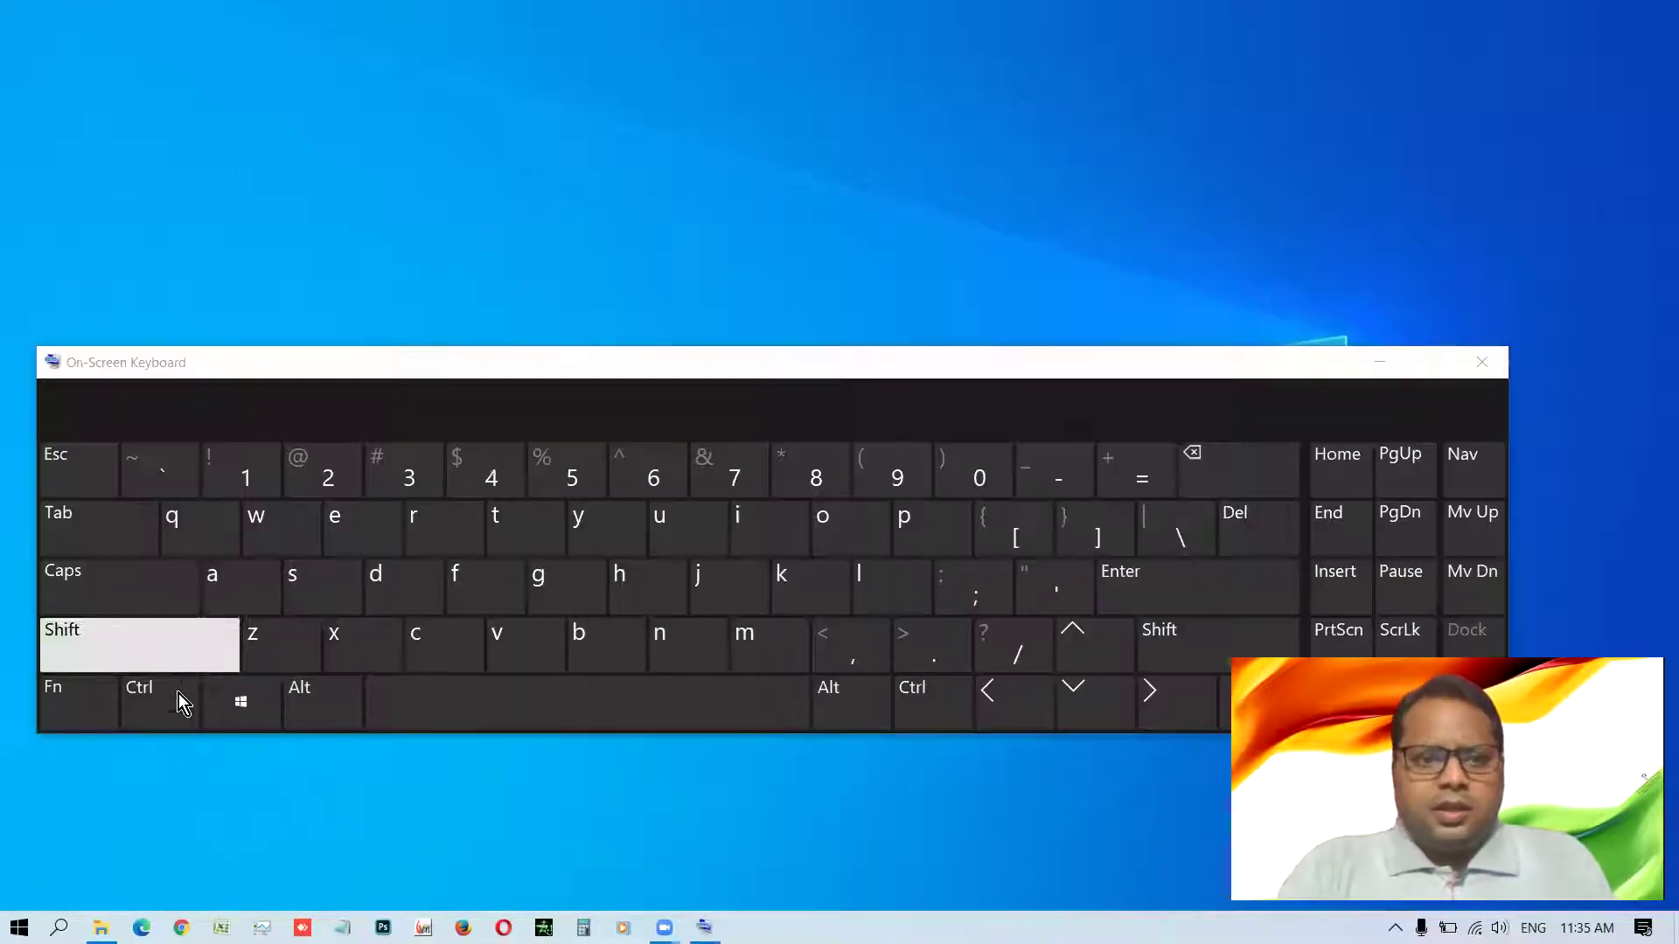
# - Open the Start menu using the on-screen keyboard, minimise the keyboard to view the menu, and dismiss the menu
pyautogui.click(254, 712)
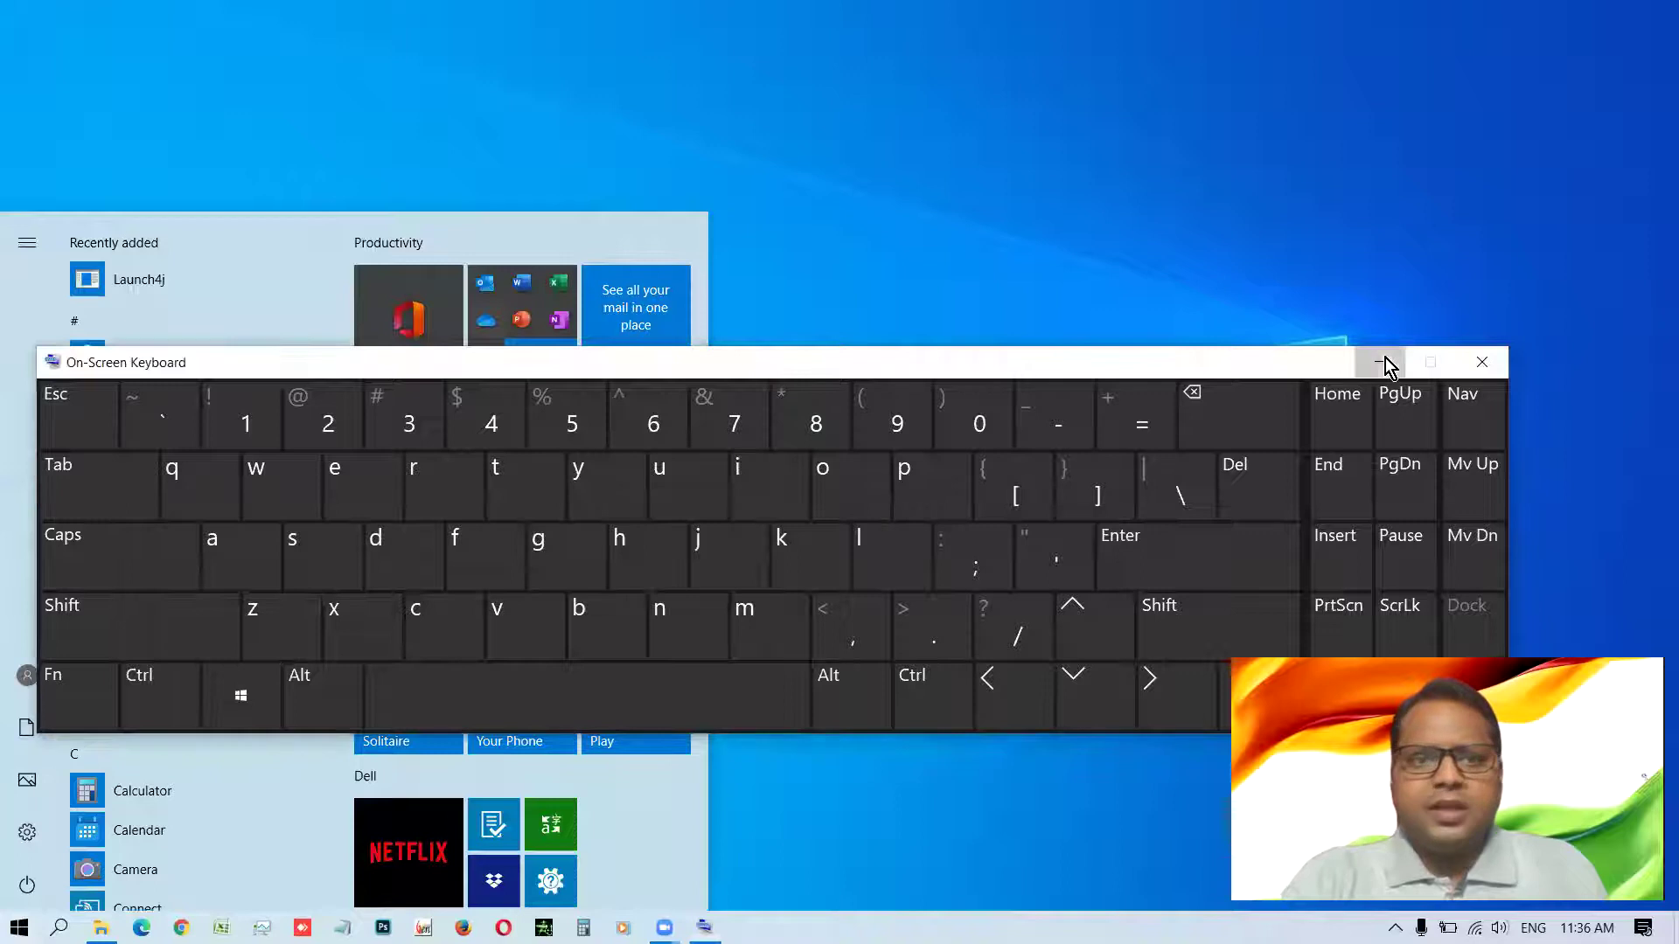
pyautogui.click(1383, 363)
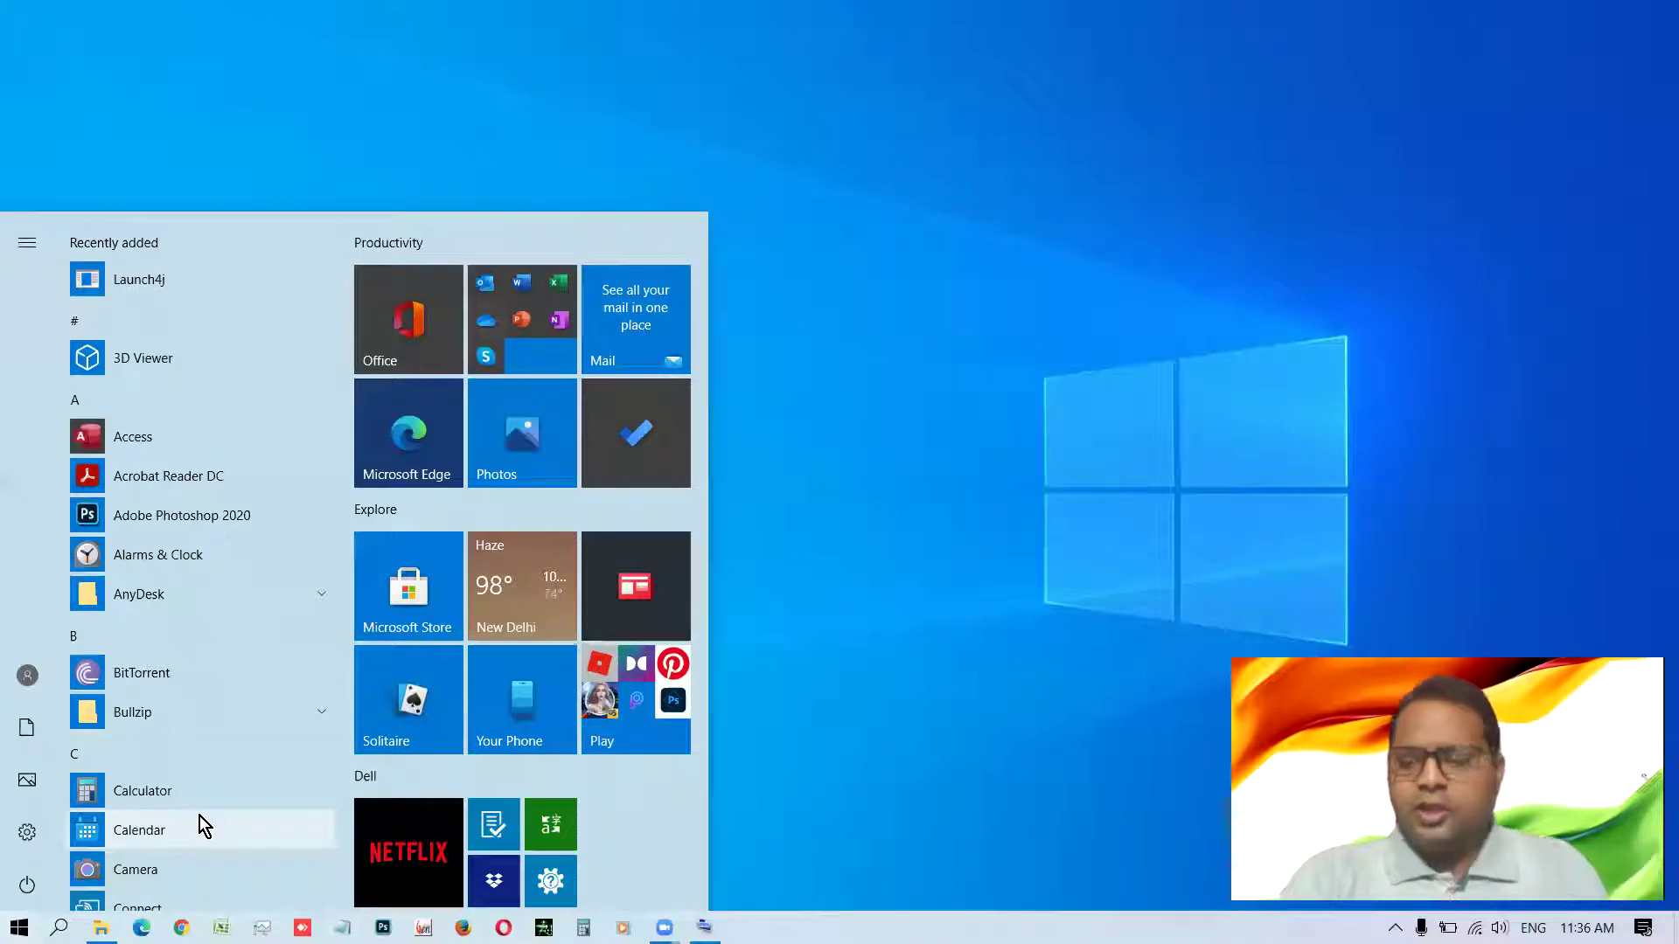
pyautogui.click(1450, 86)
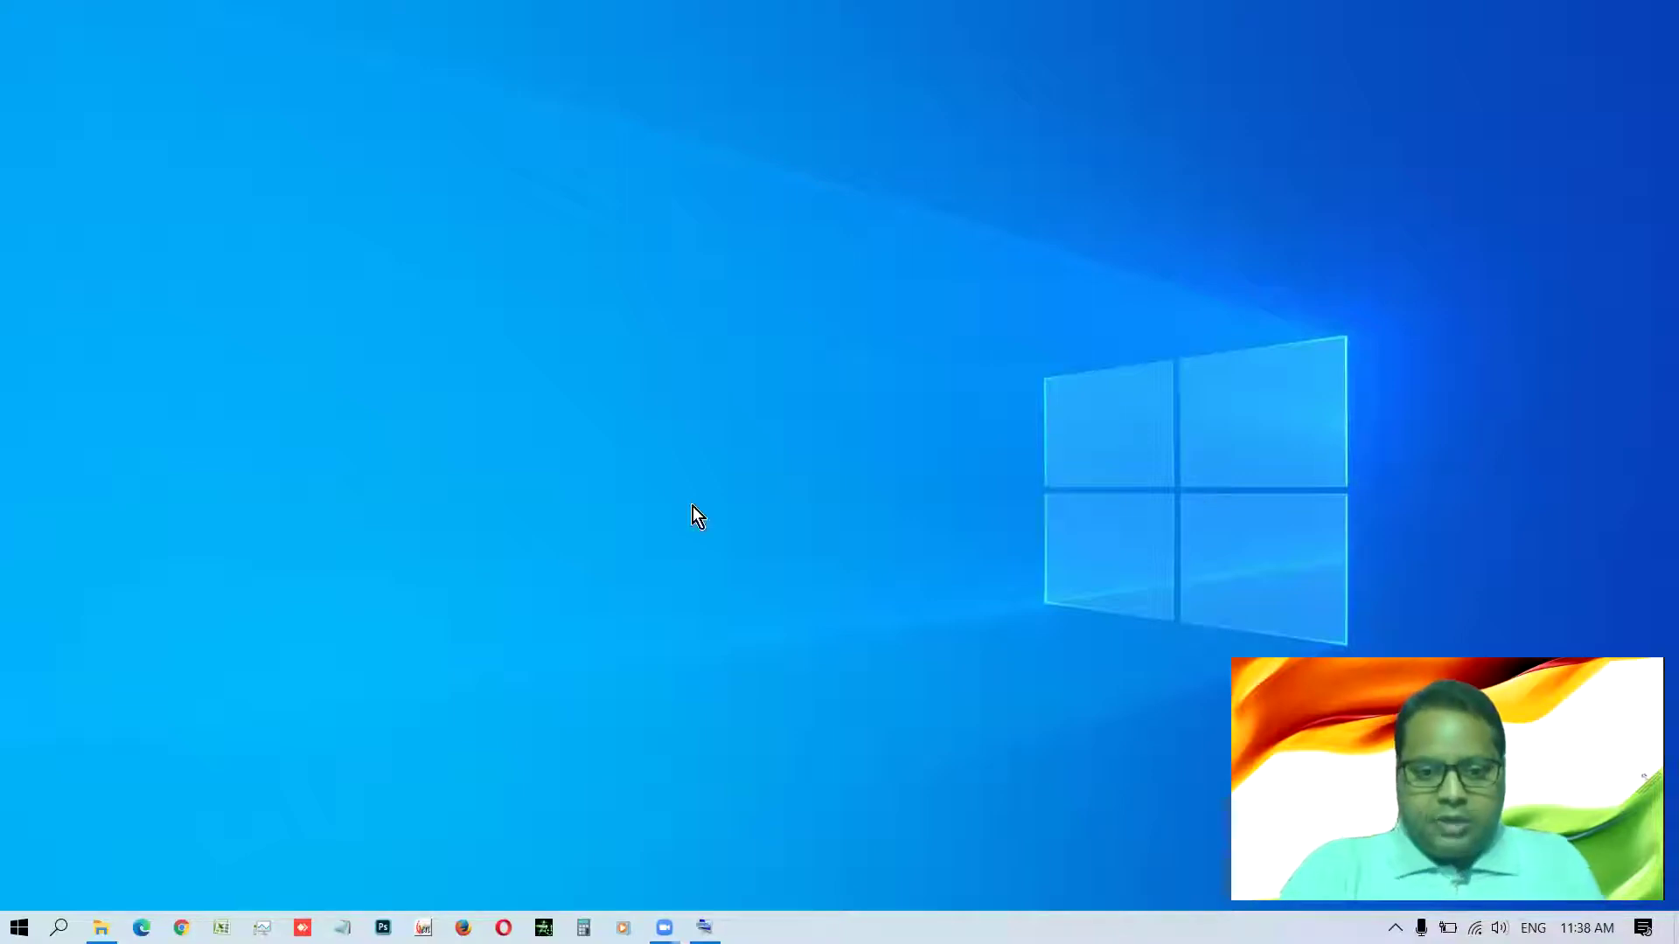
# - Bring the minimised On-Screen Keyboard back up to view its key layout
pyautogui.click(705, 926)
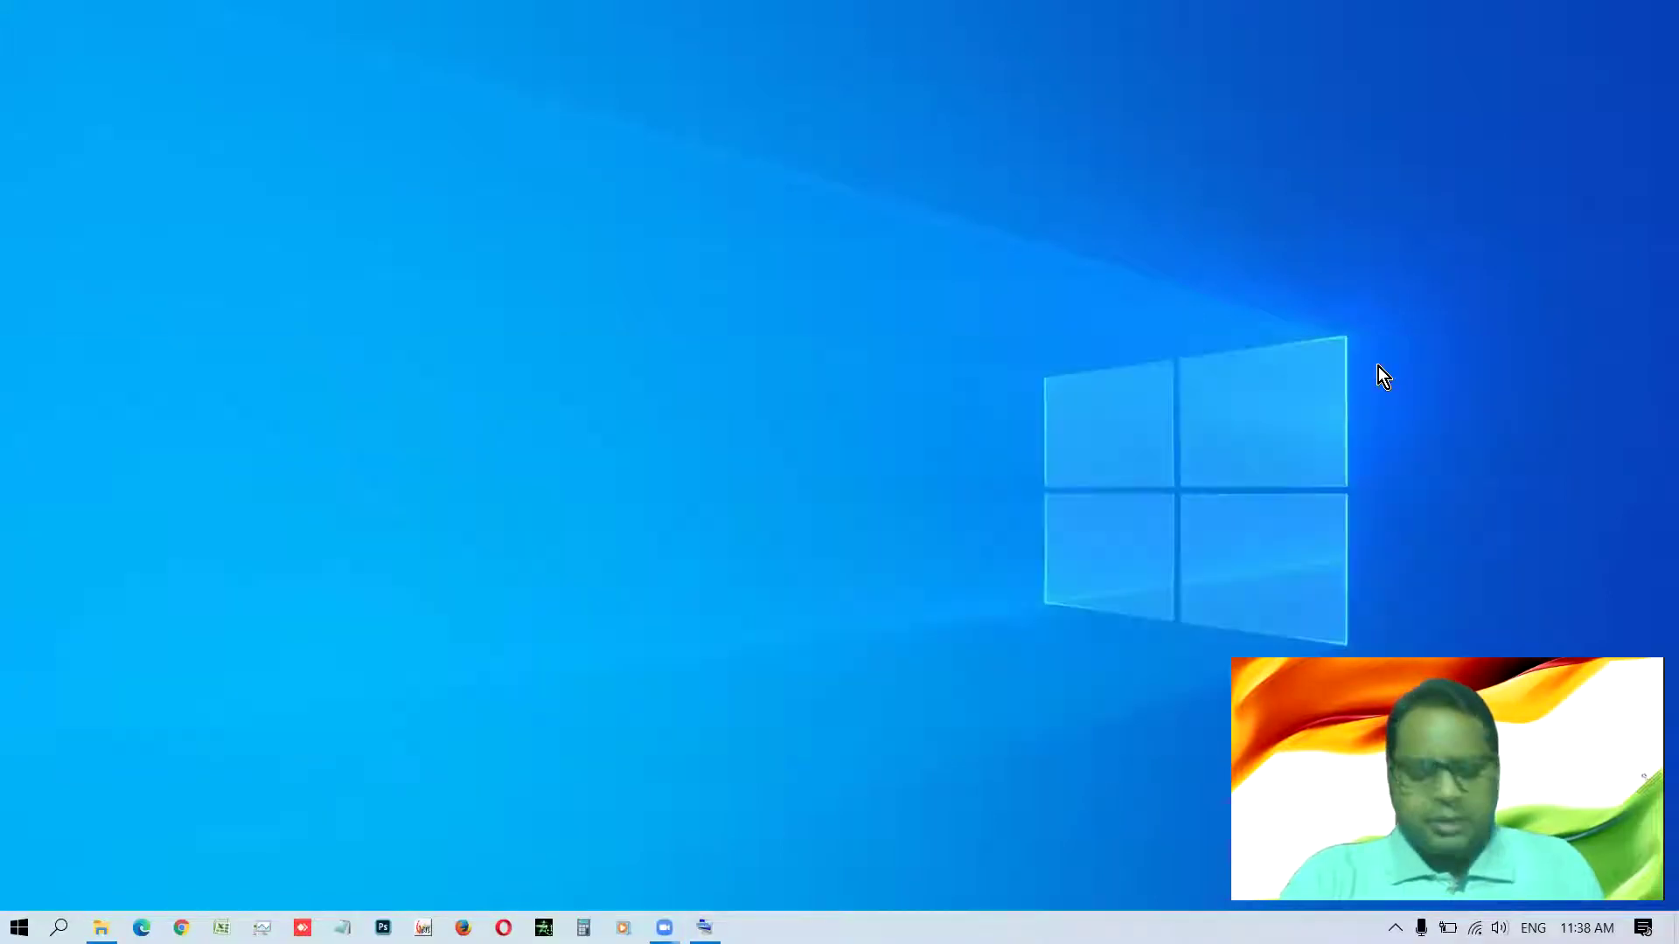
pyautogui.click(1379, 363)
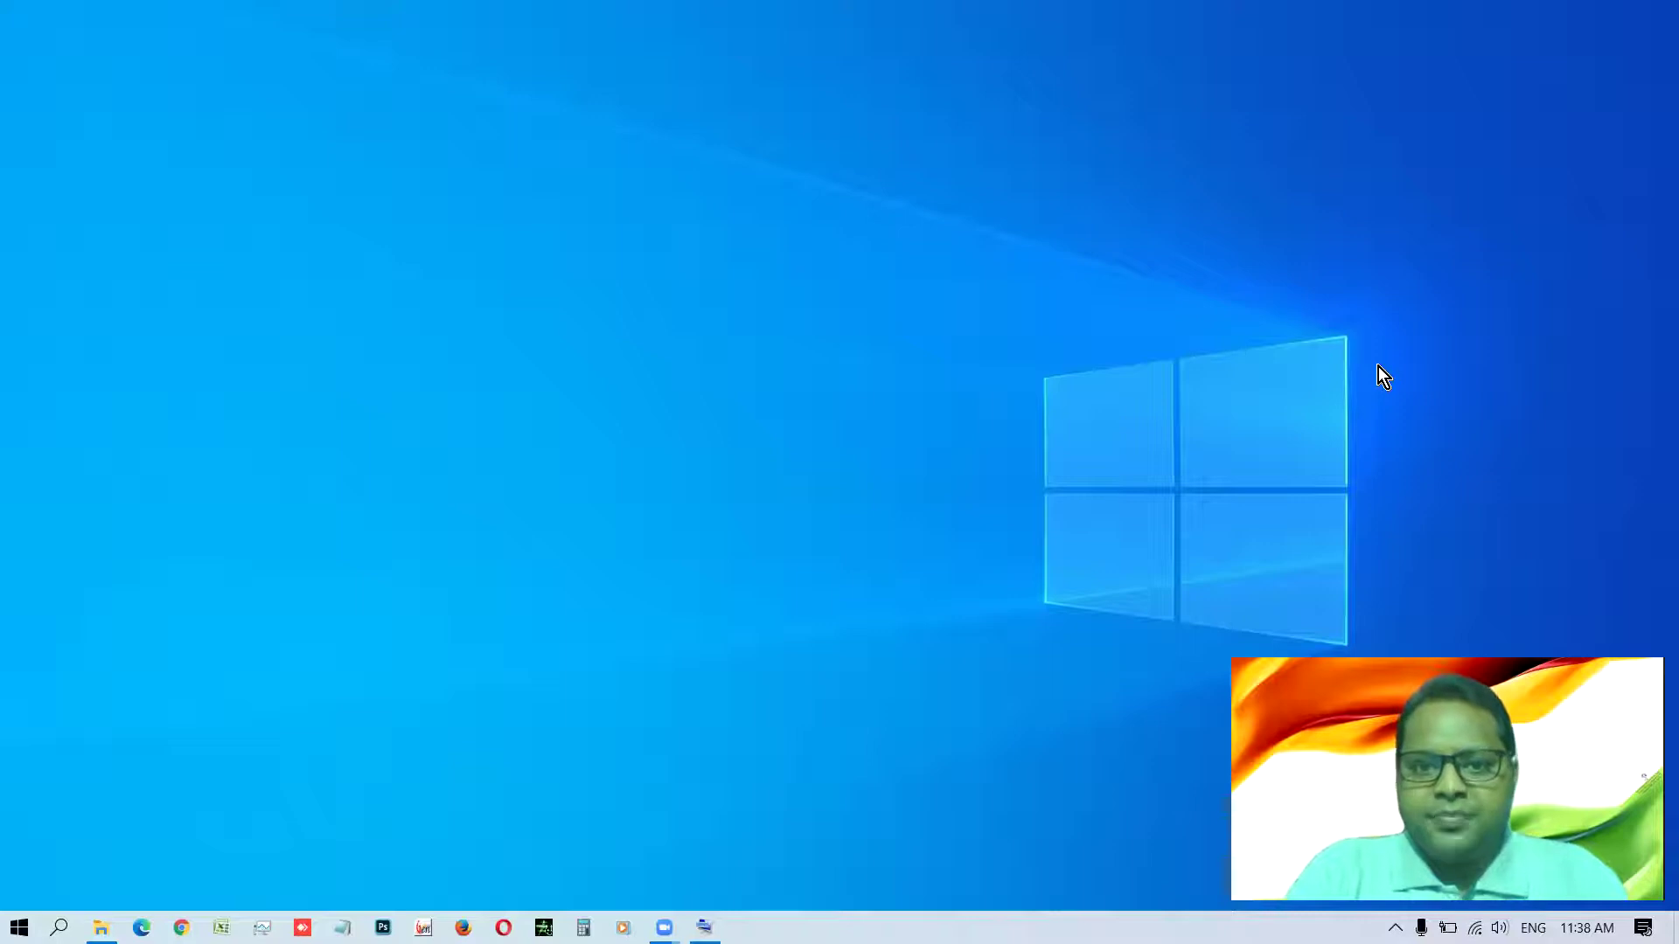
pyautogui.click(705, 927)
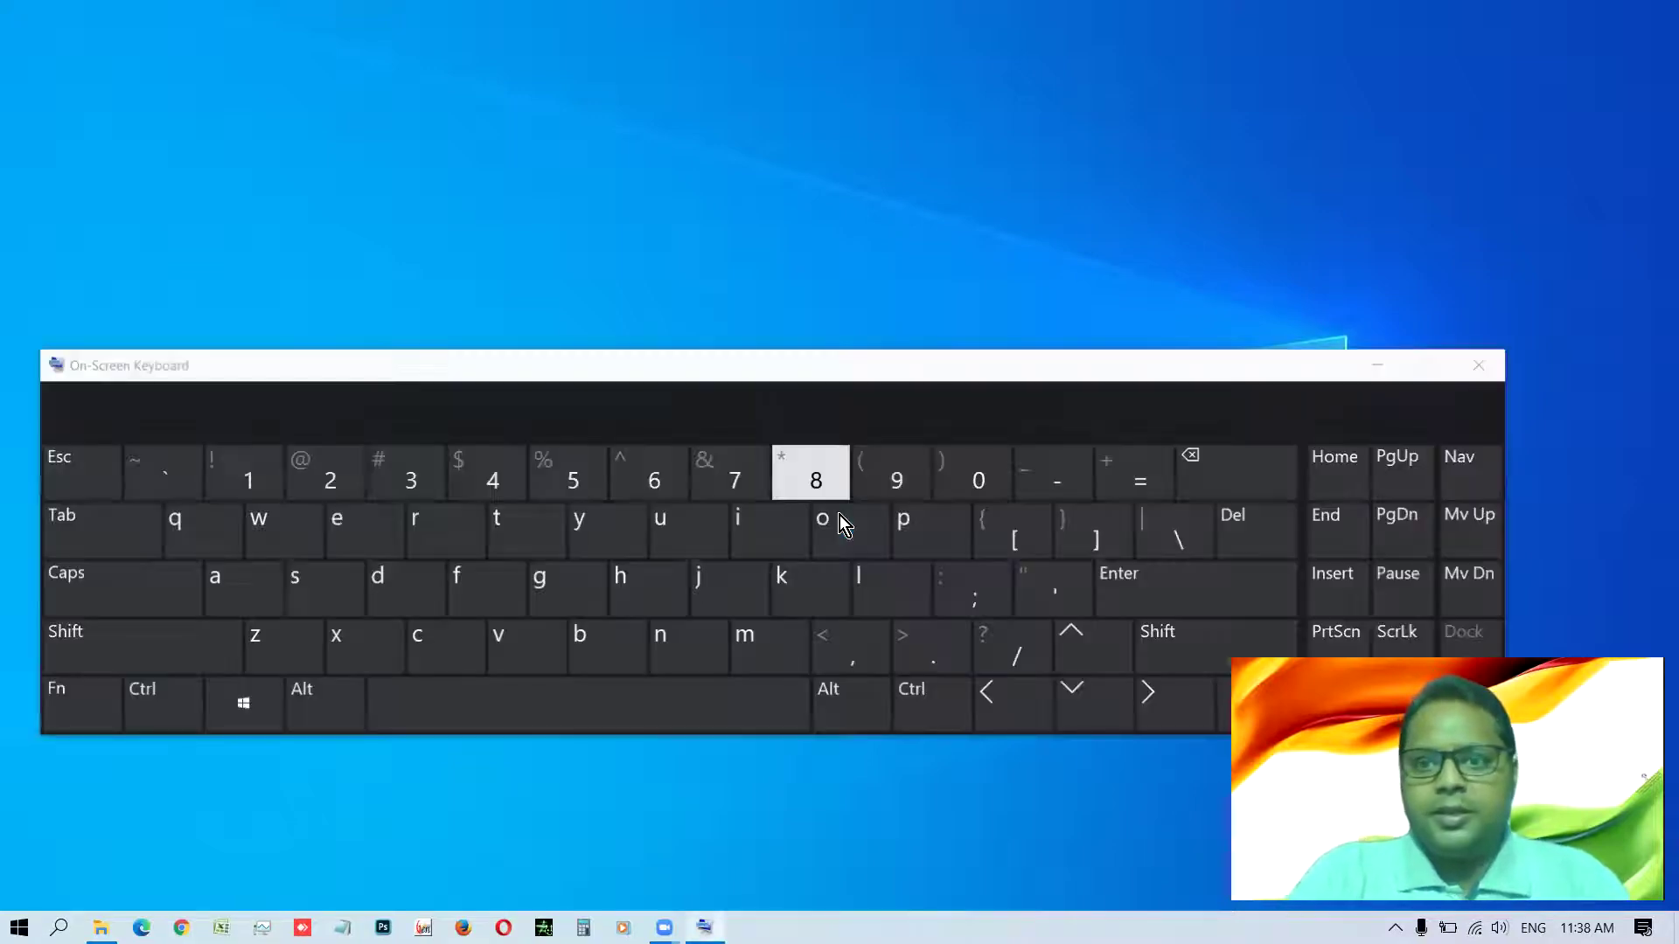
# - Open Task Manager, close the On-Screen Keyboard, and move the Task Manager window aside
pyautogui.hotkey('ctrl', 'shift', 'Escape')
pyautogui.click(1479, 364)
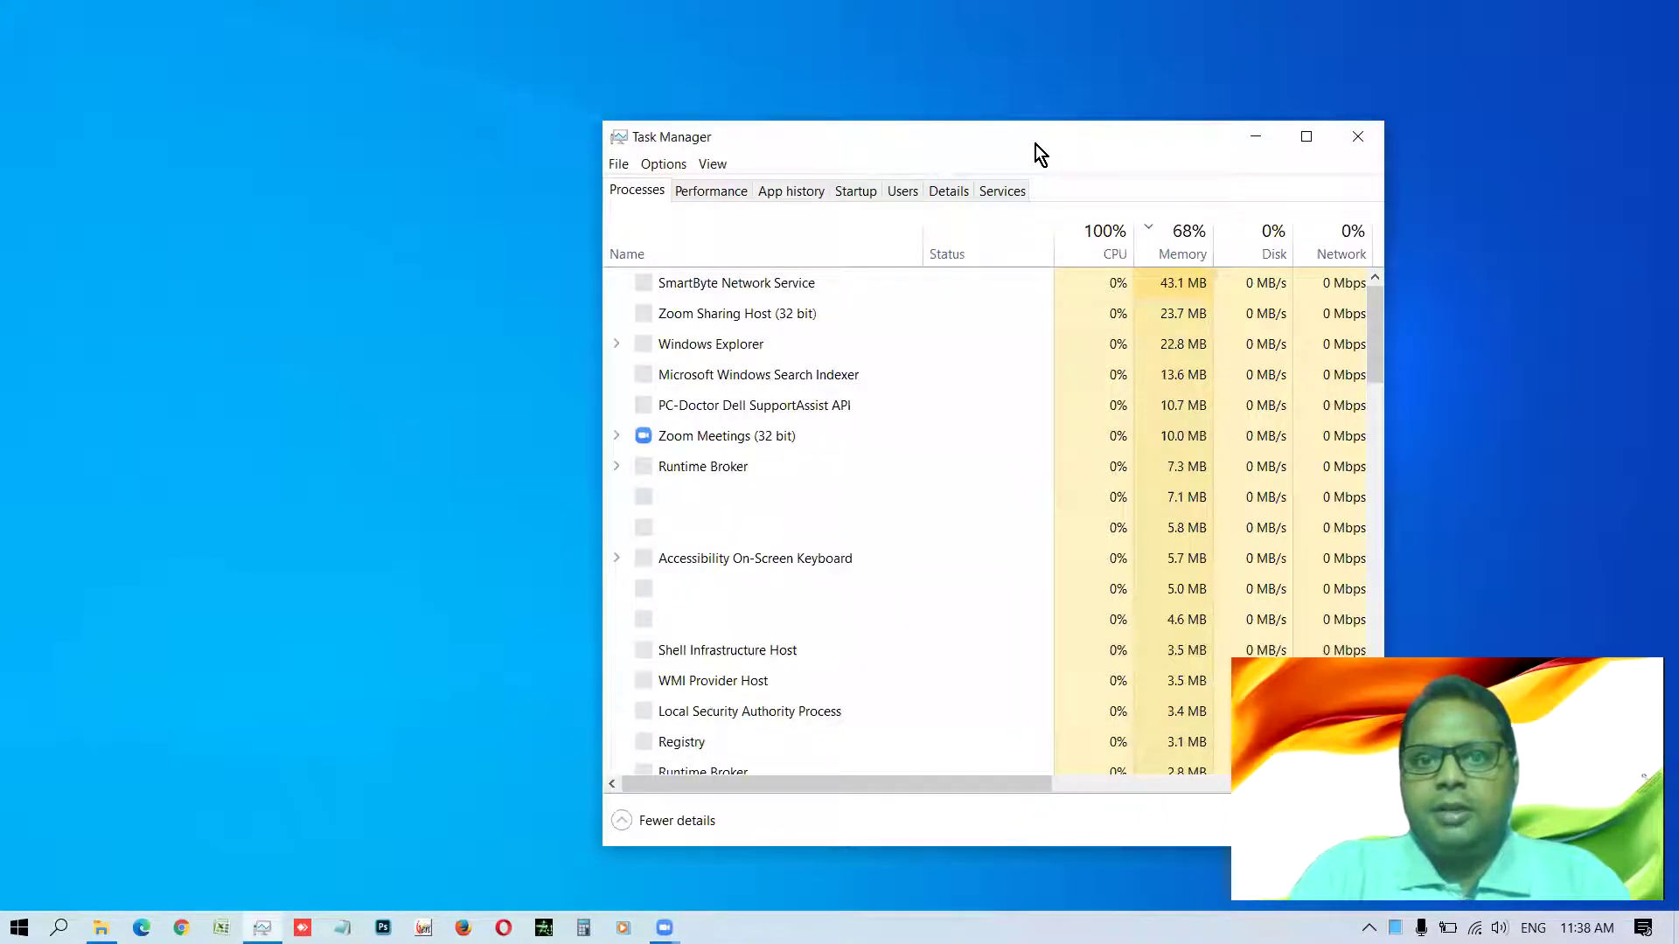
pyautogui.moveTo(1035, 144); pyautogui.dragTo(661, 98)
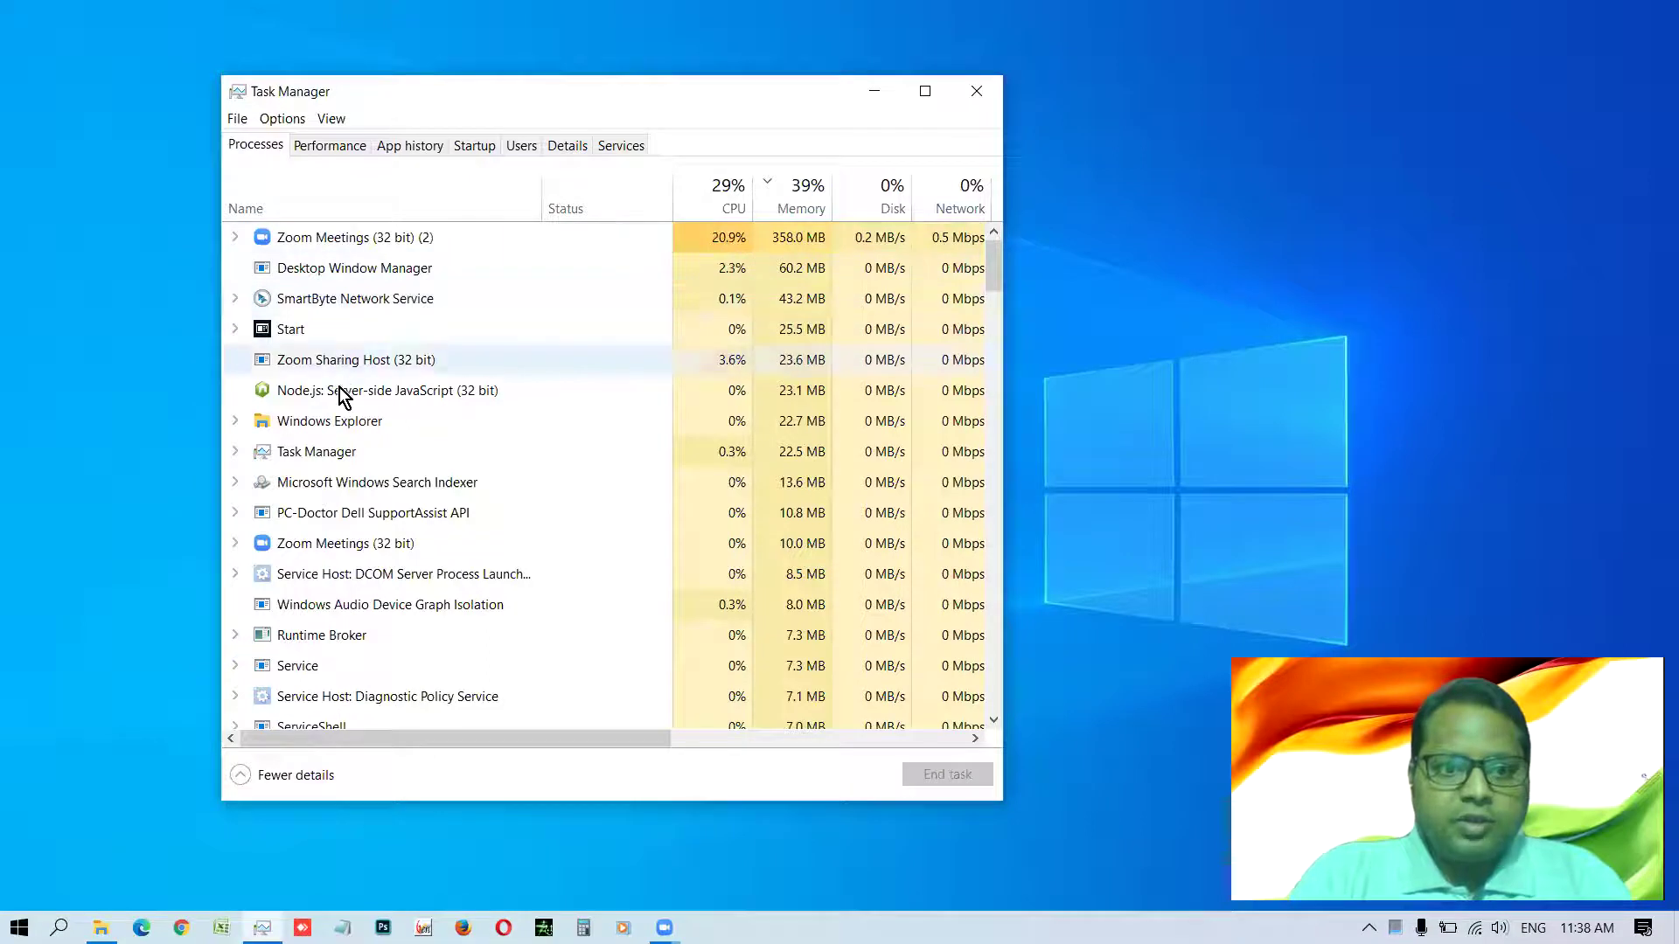
# - Look through Task Manager's list of running processes and display the CPU performance graph
pyautogui.scroll(-1, 339, 407)
pyautogui.scroll(-4, 343, 427)
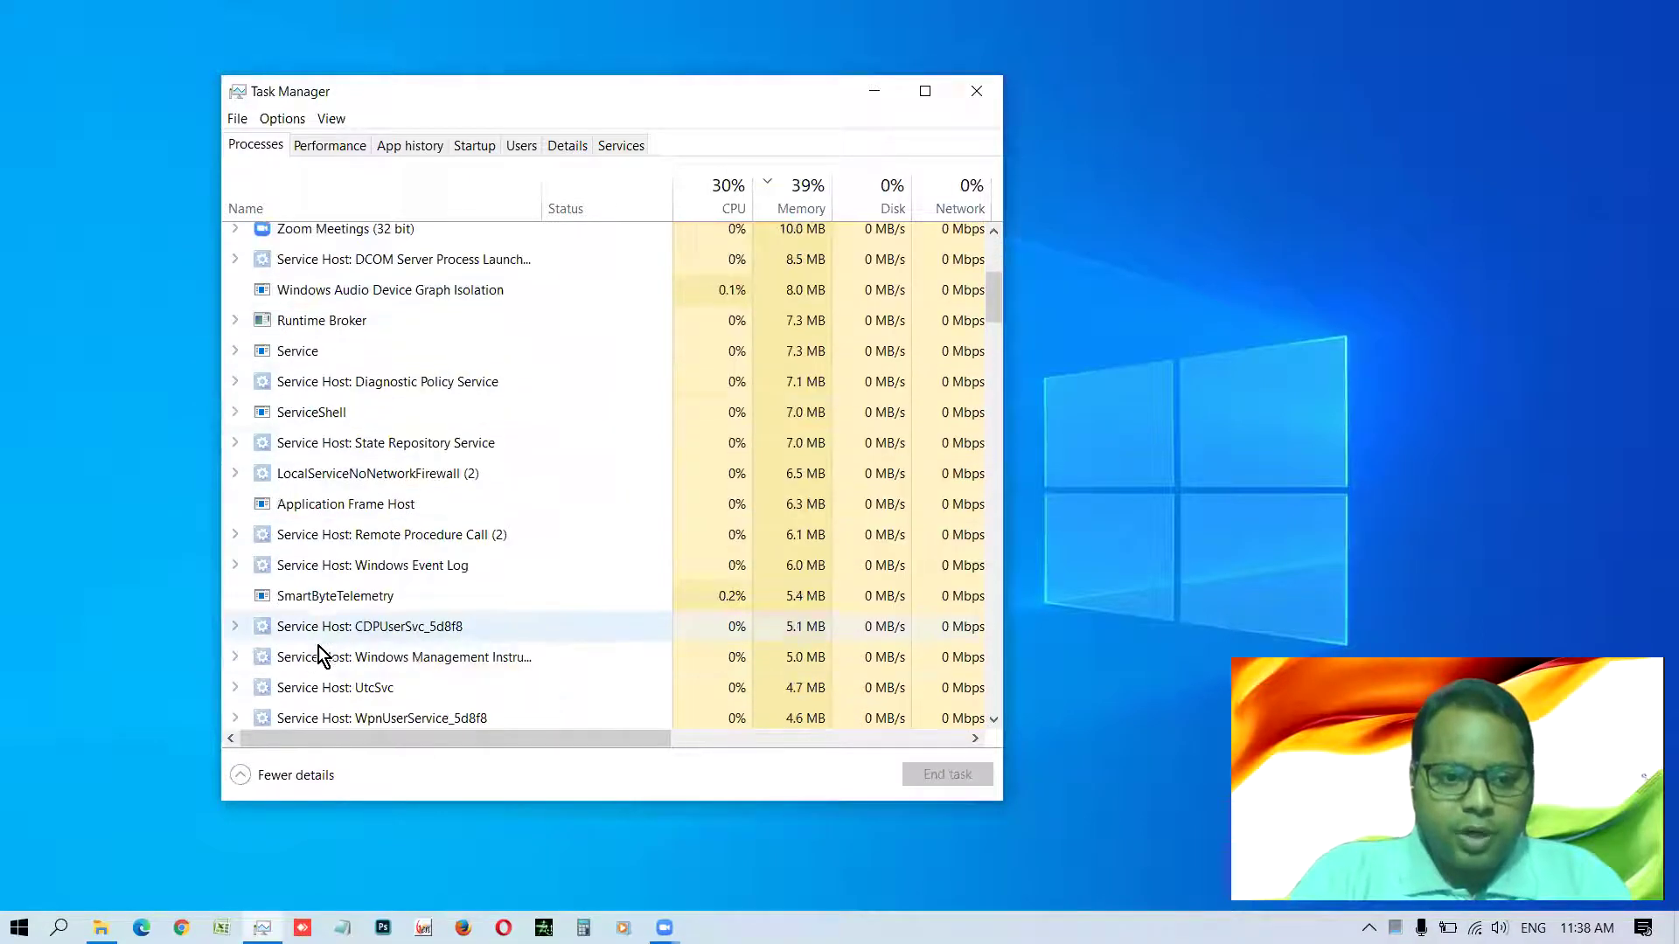
pyautogui.scroll(-5, 330, 685)
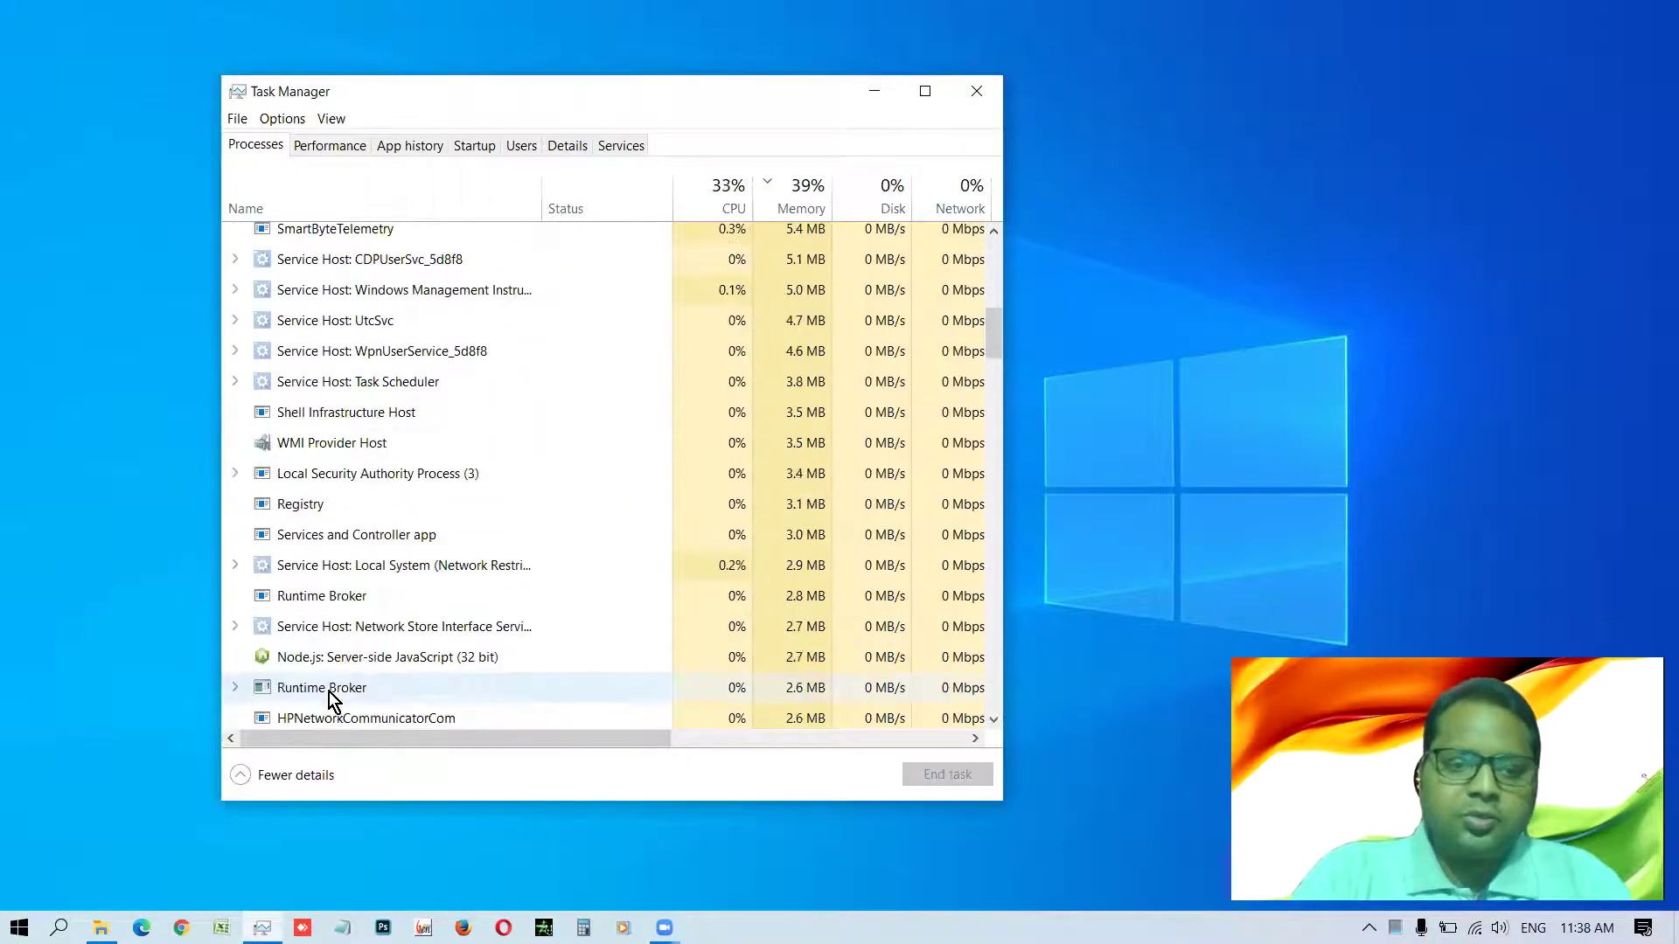
pyautogui.scroll(10, 431, 637)
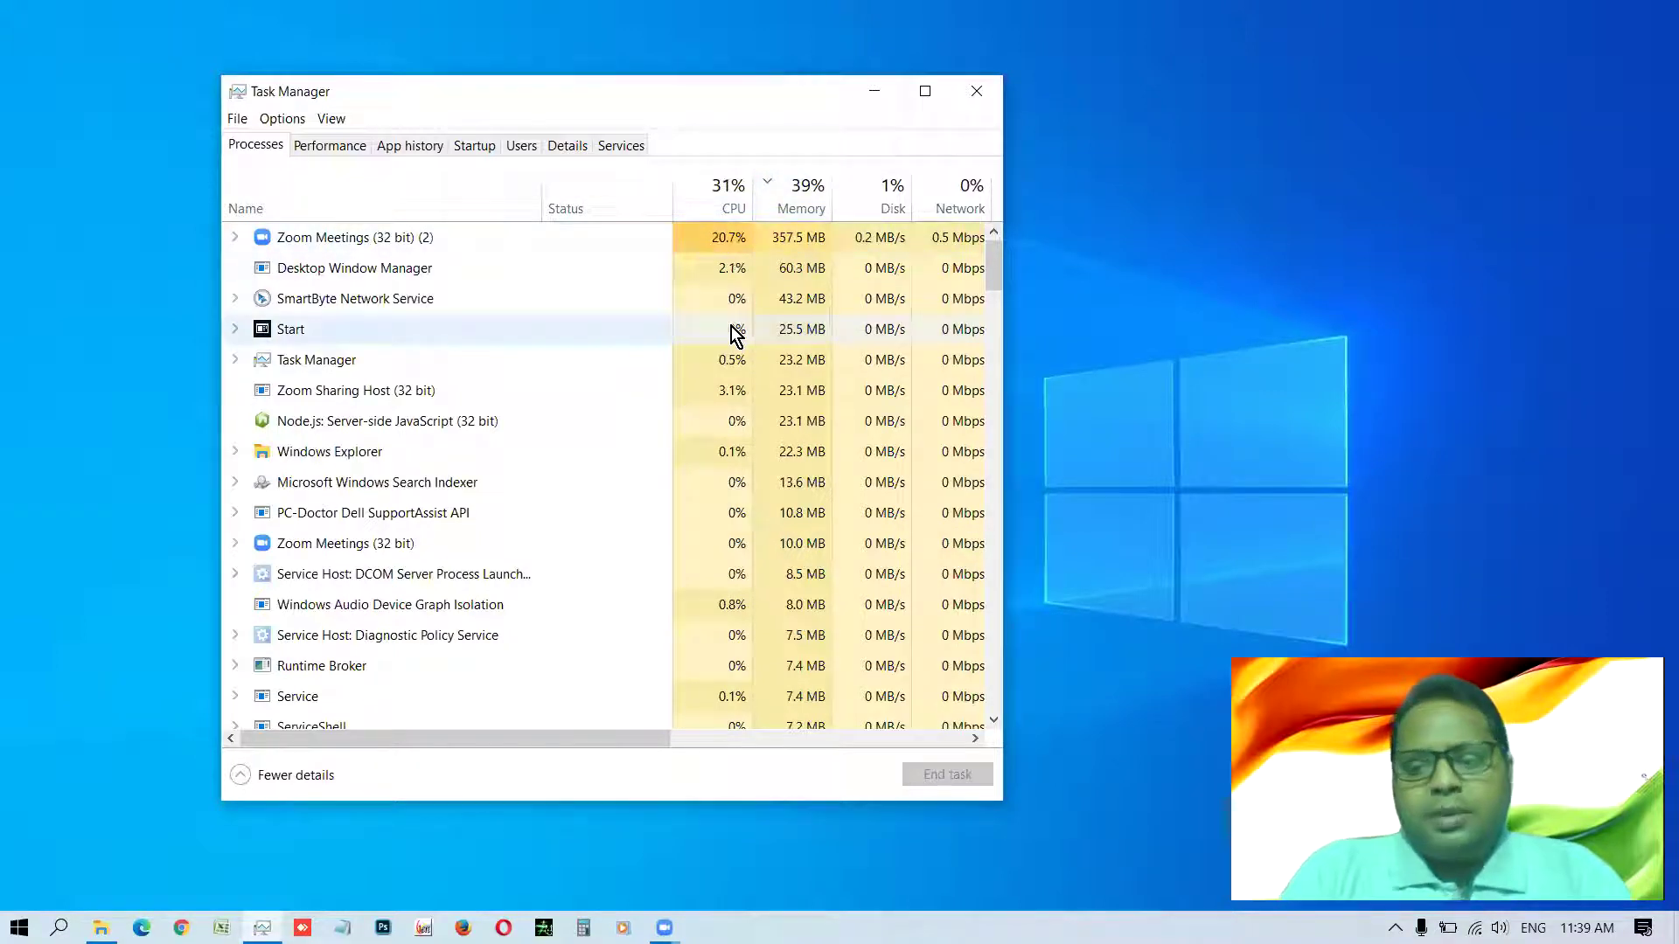
pyautogui.click(347, 145)
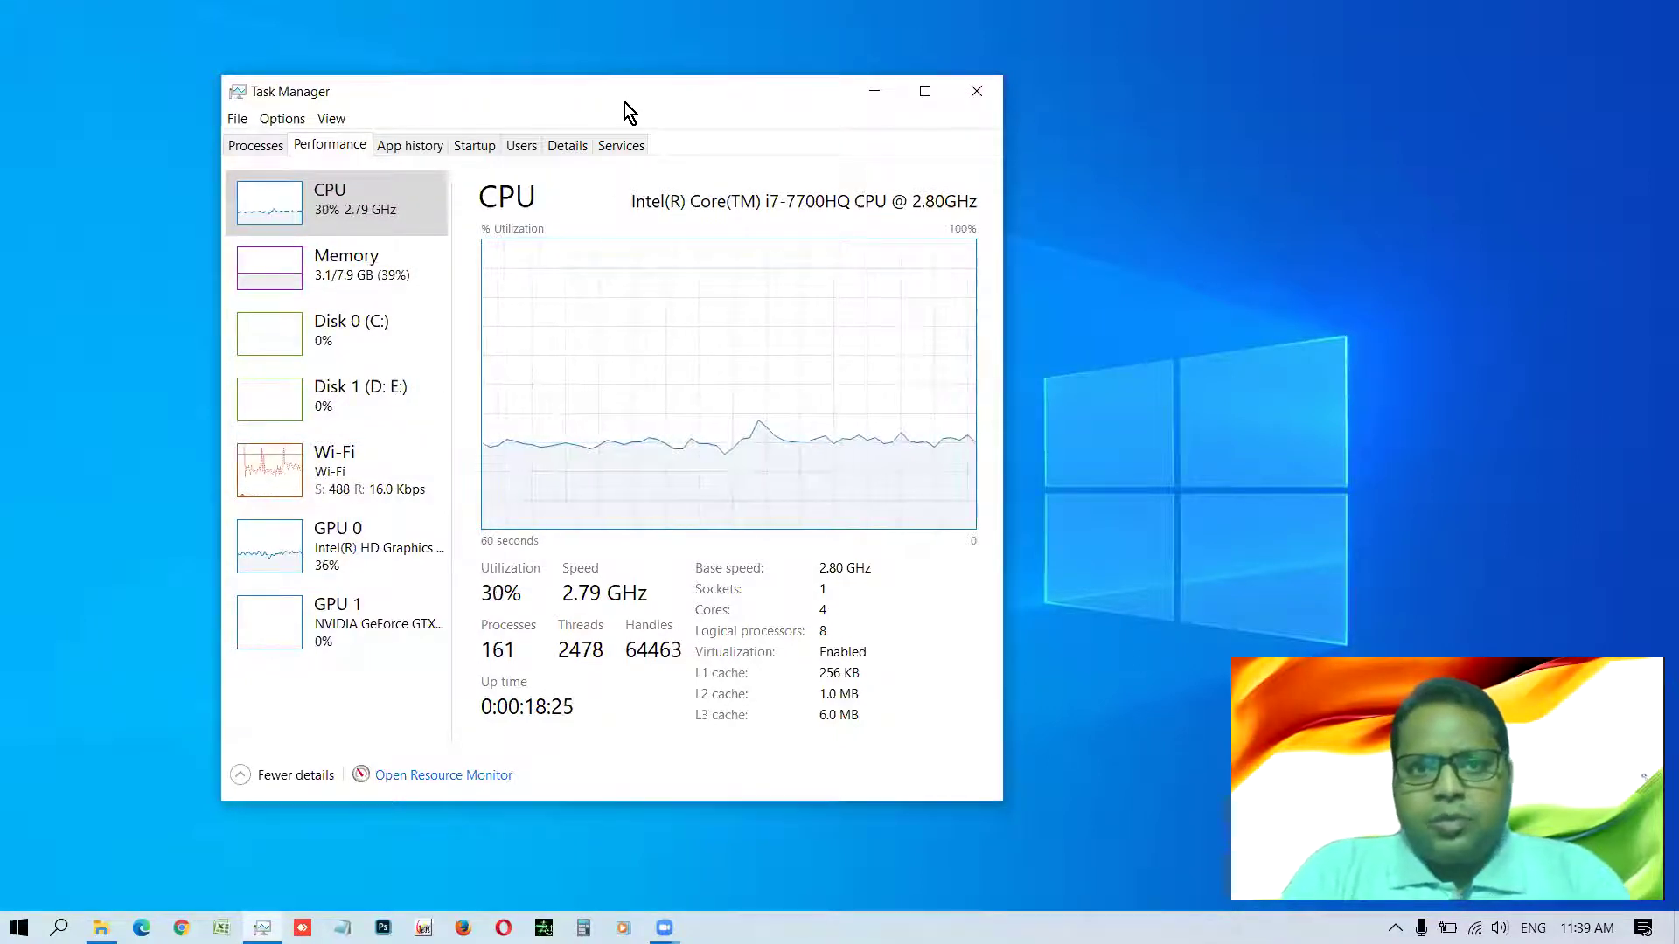
pyautogui.moveTo(629, 96); pyautogui.dragTo(479, 47)
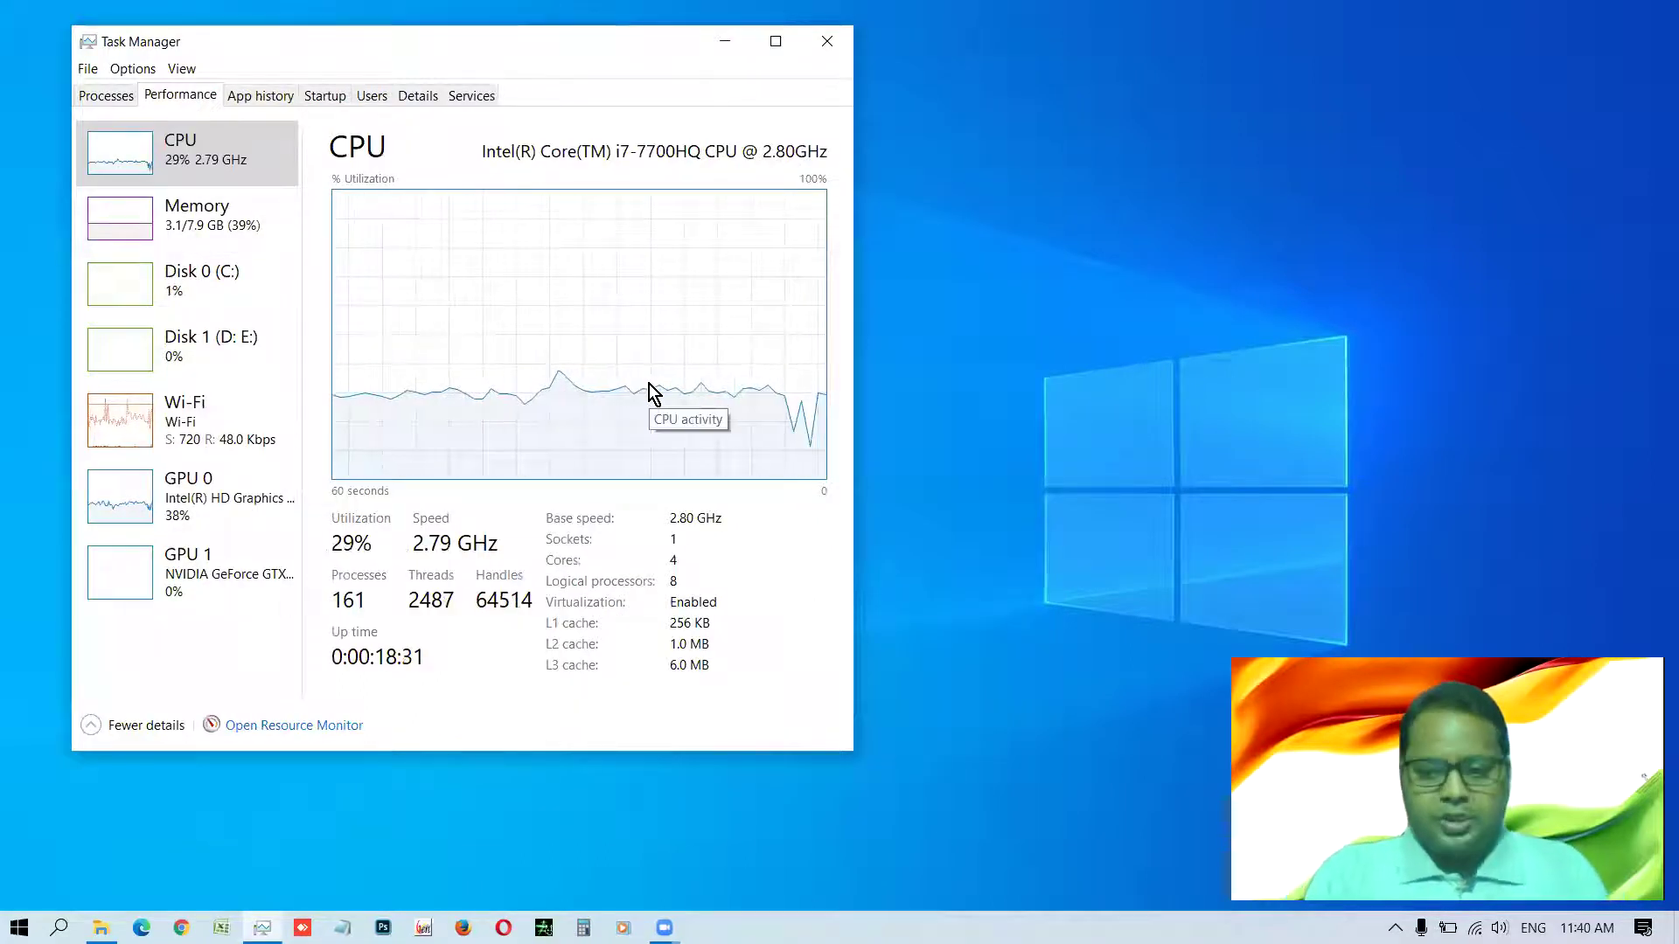
# - Launch Microsoft Office Excel 2007 and reposition its window so that Task Manager's CPU utilization figures stay in view
pyautogui.press('super')
pyautogui.write('excel')
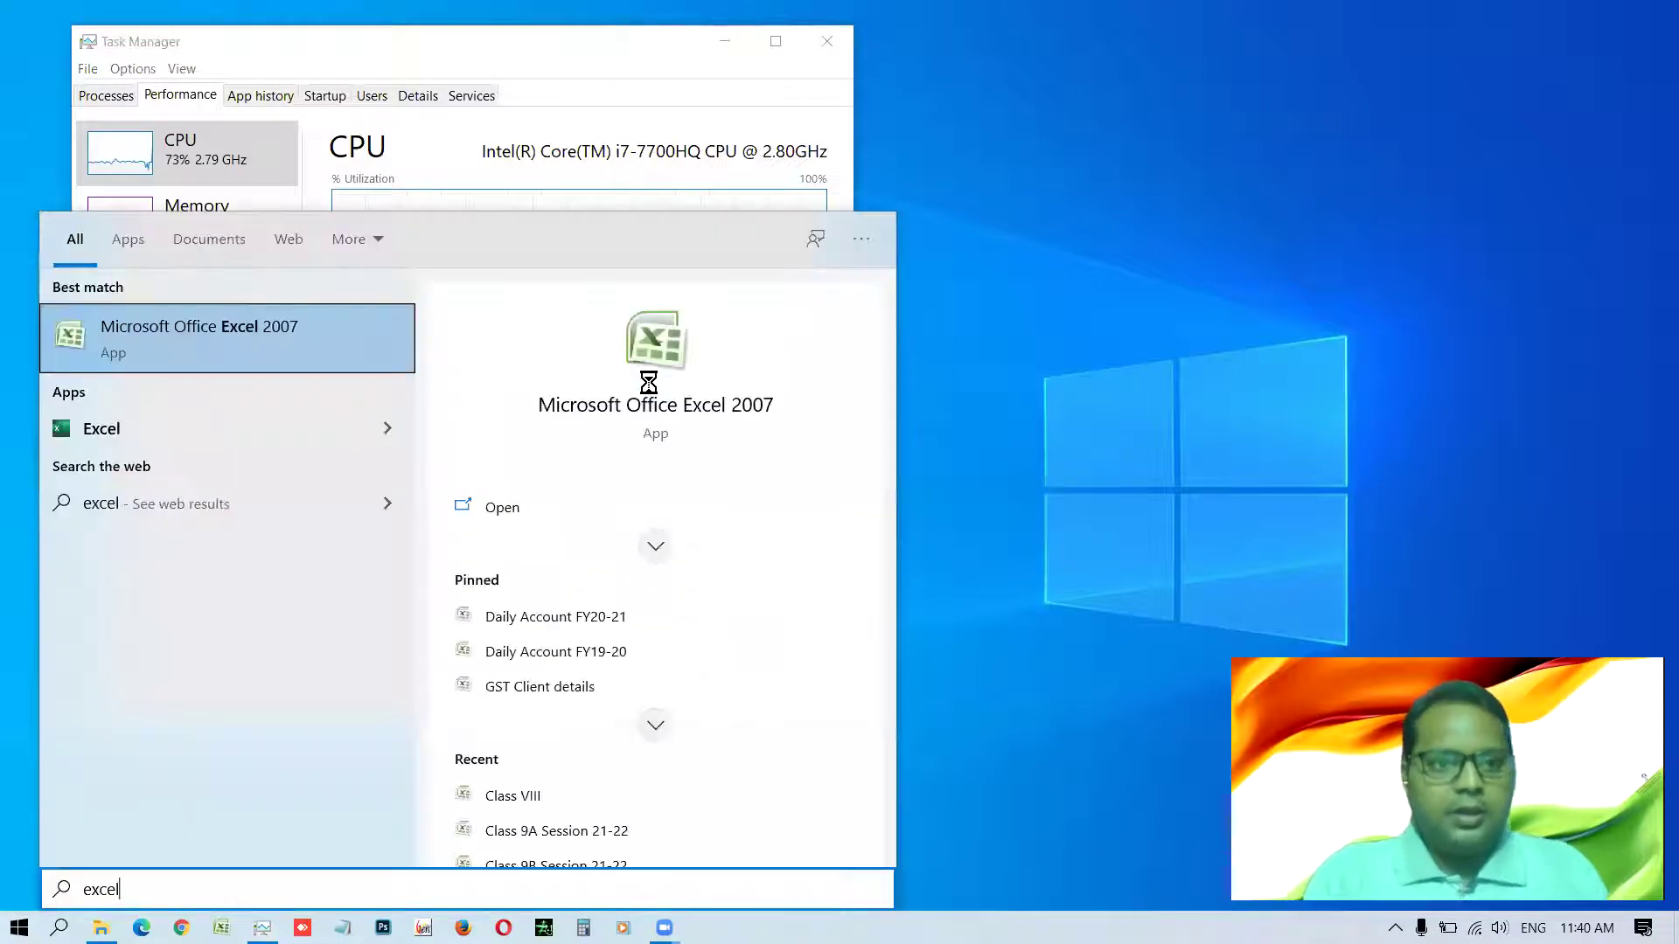
pyautogui.press('Return')
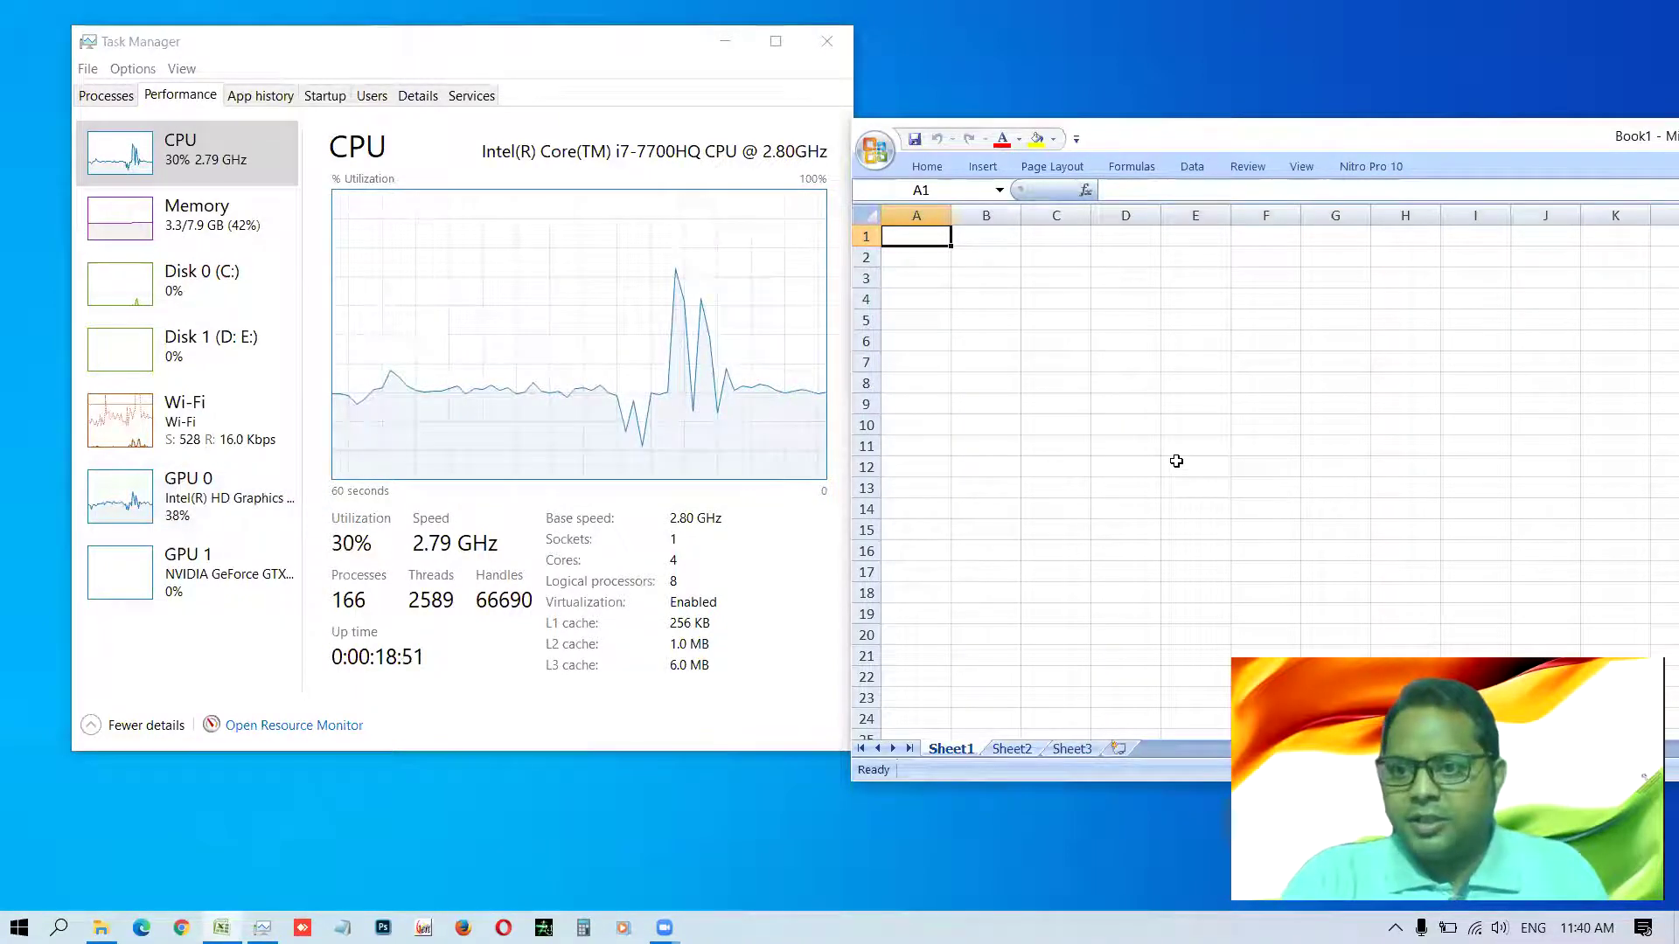
pyautogui.click(1369, 138)
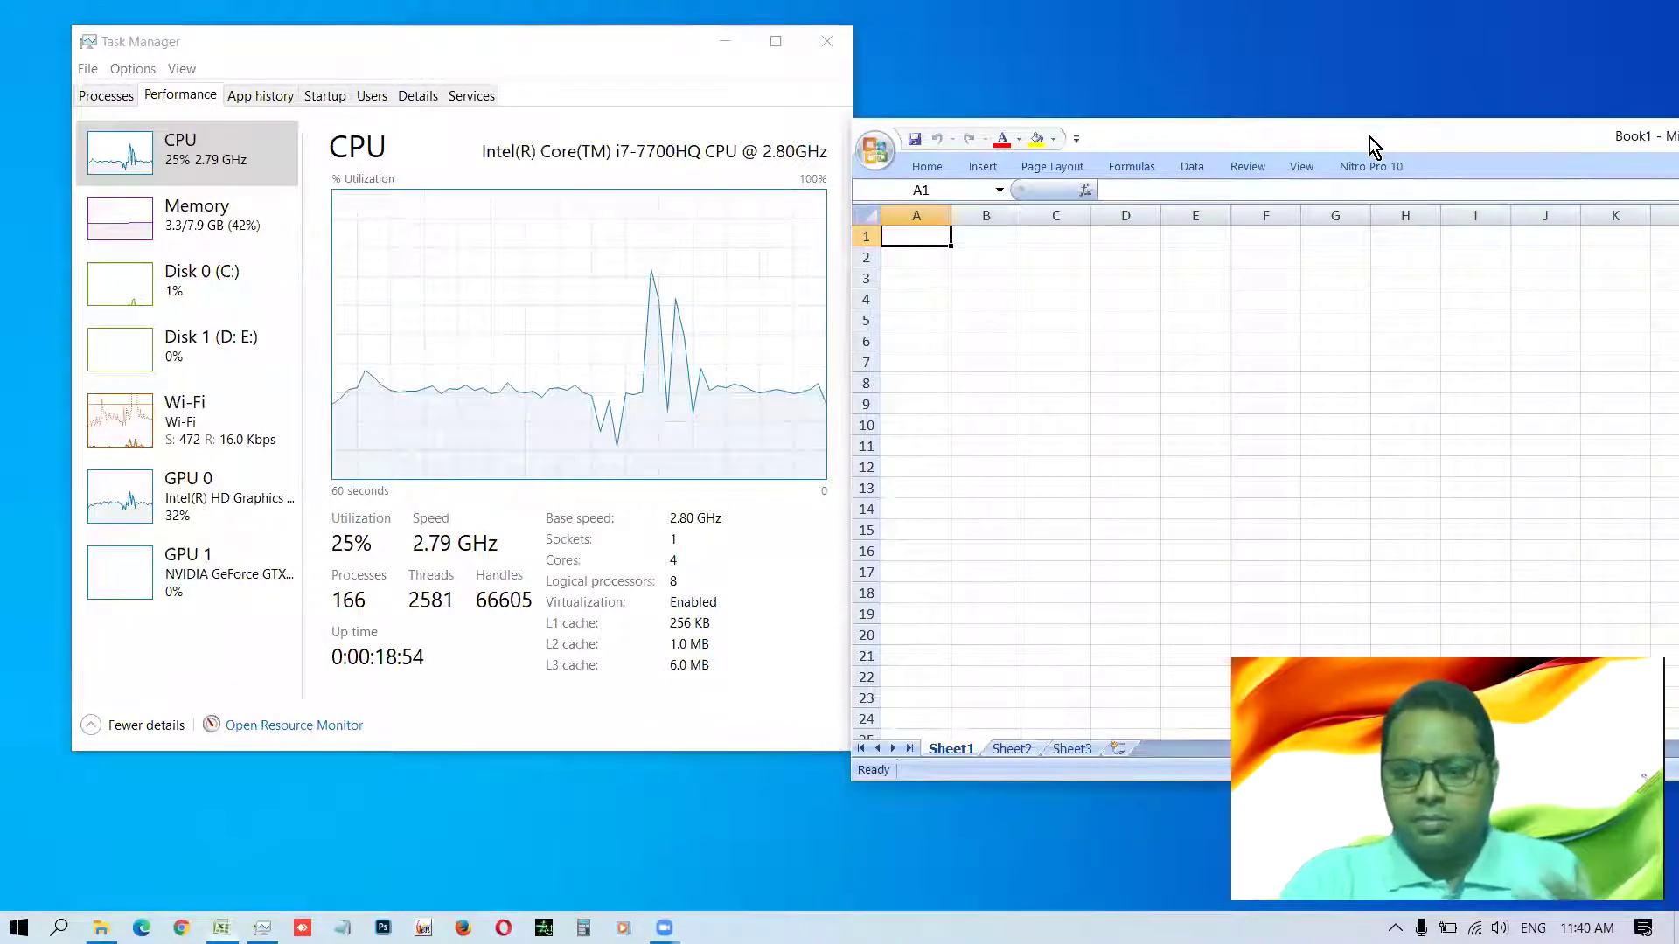
pyautogui.moveTo(1369, 138); pyautogui.dragTo(1164, 66)
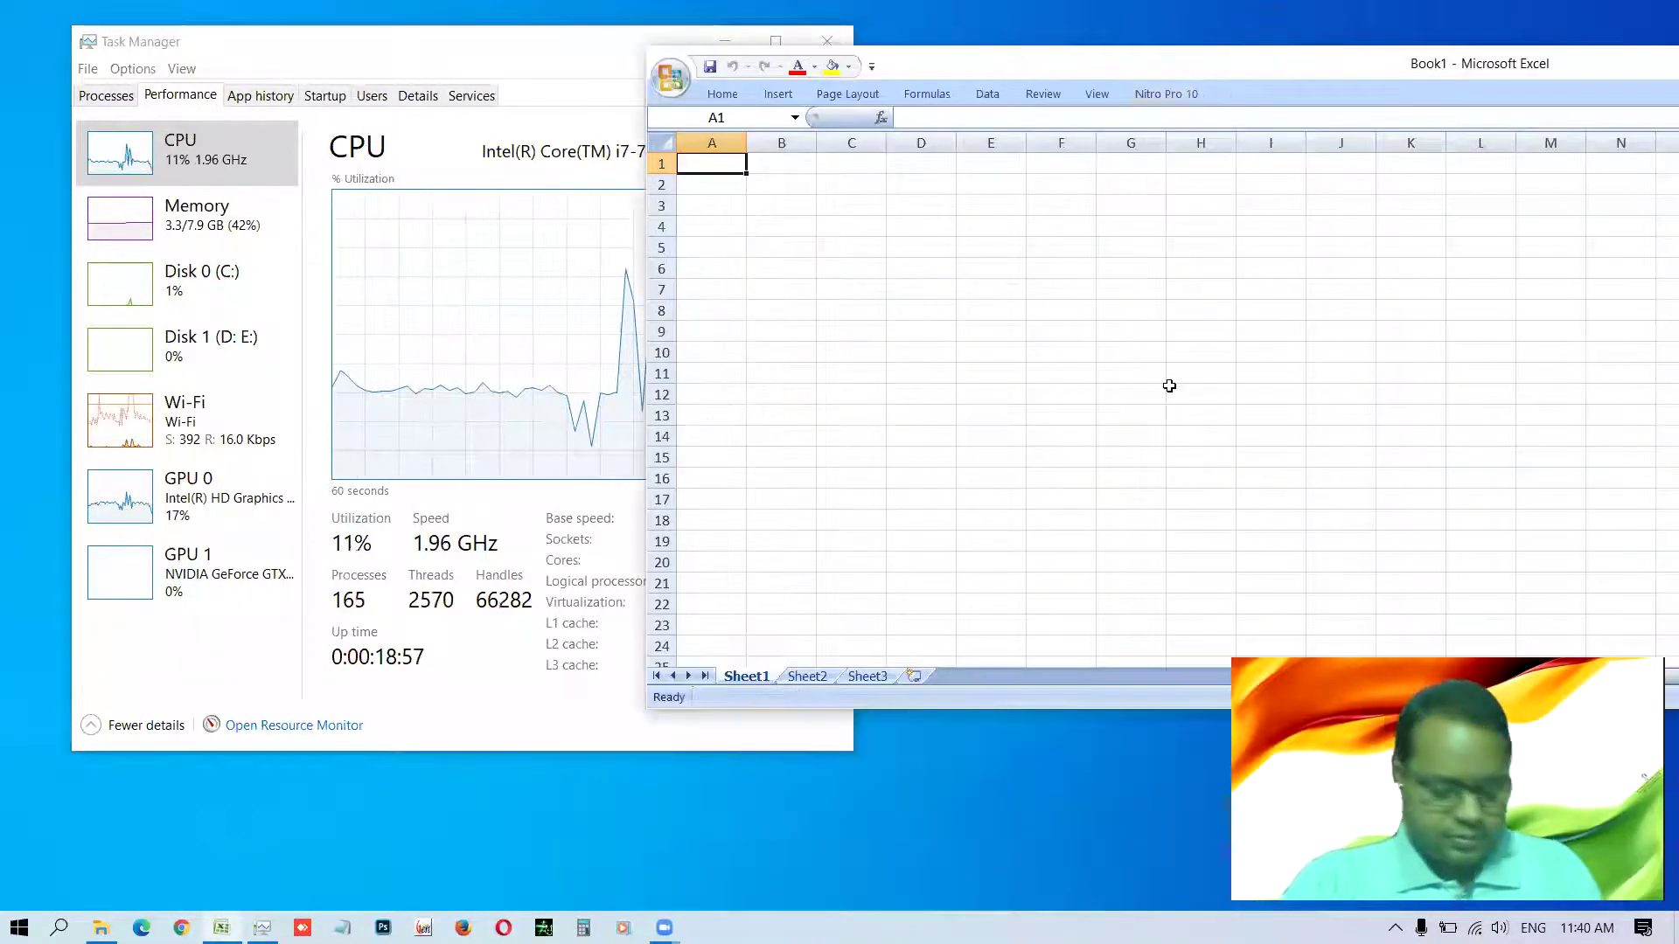
# - Launch Microsoft Office Word 2007, restore its window to a smaller size, move it aside, and bring Task Manager to the front
pyautogui.press('super')
pyautogui.write('word')
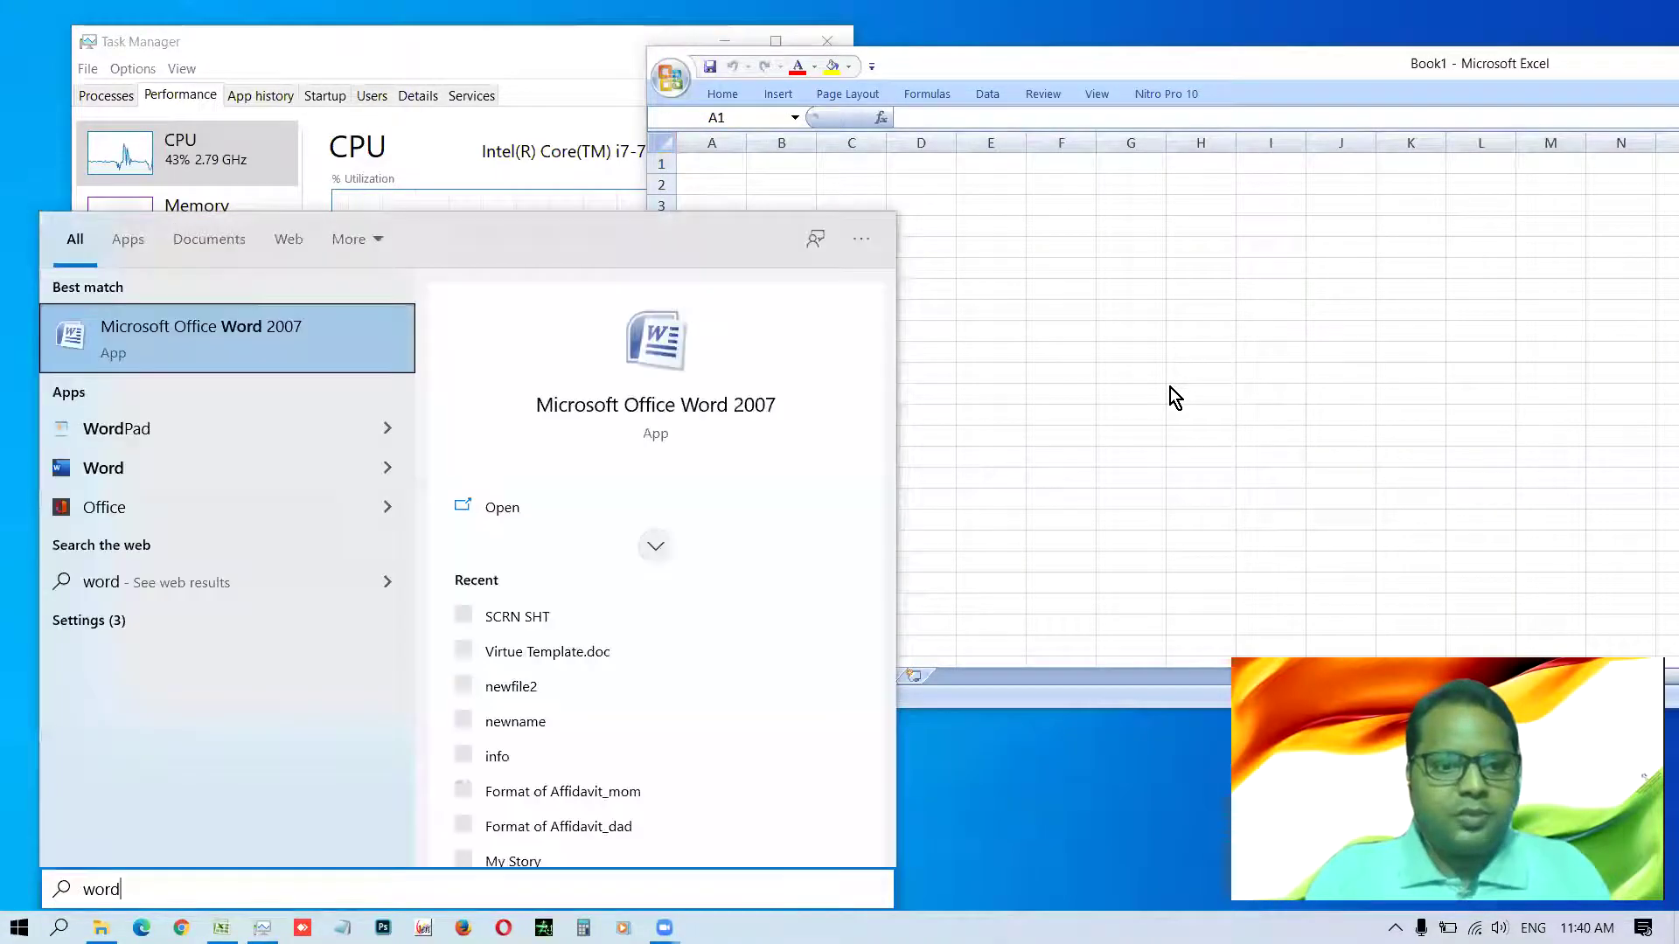
pyautogui.press('Return')
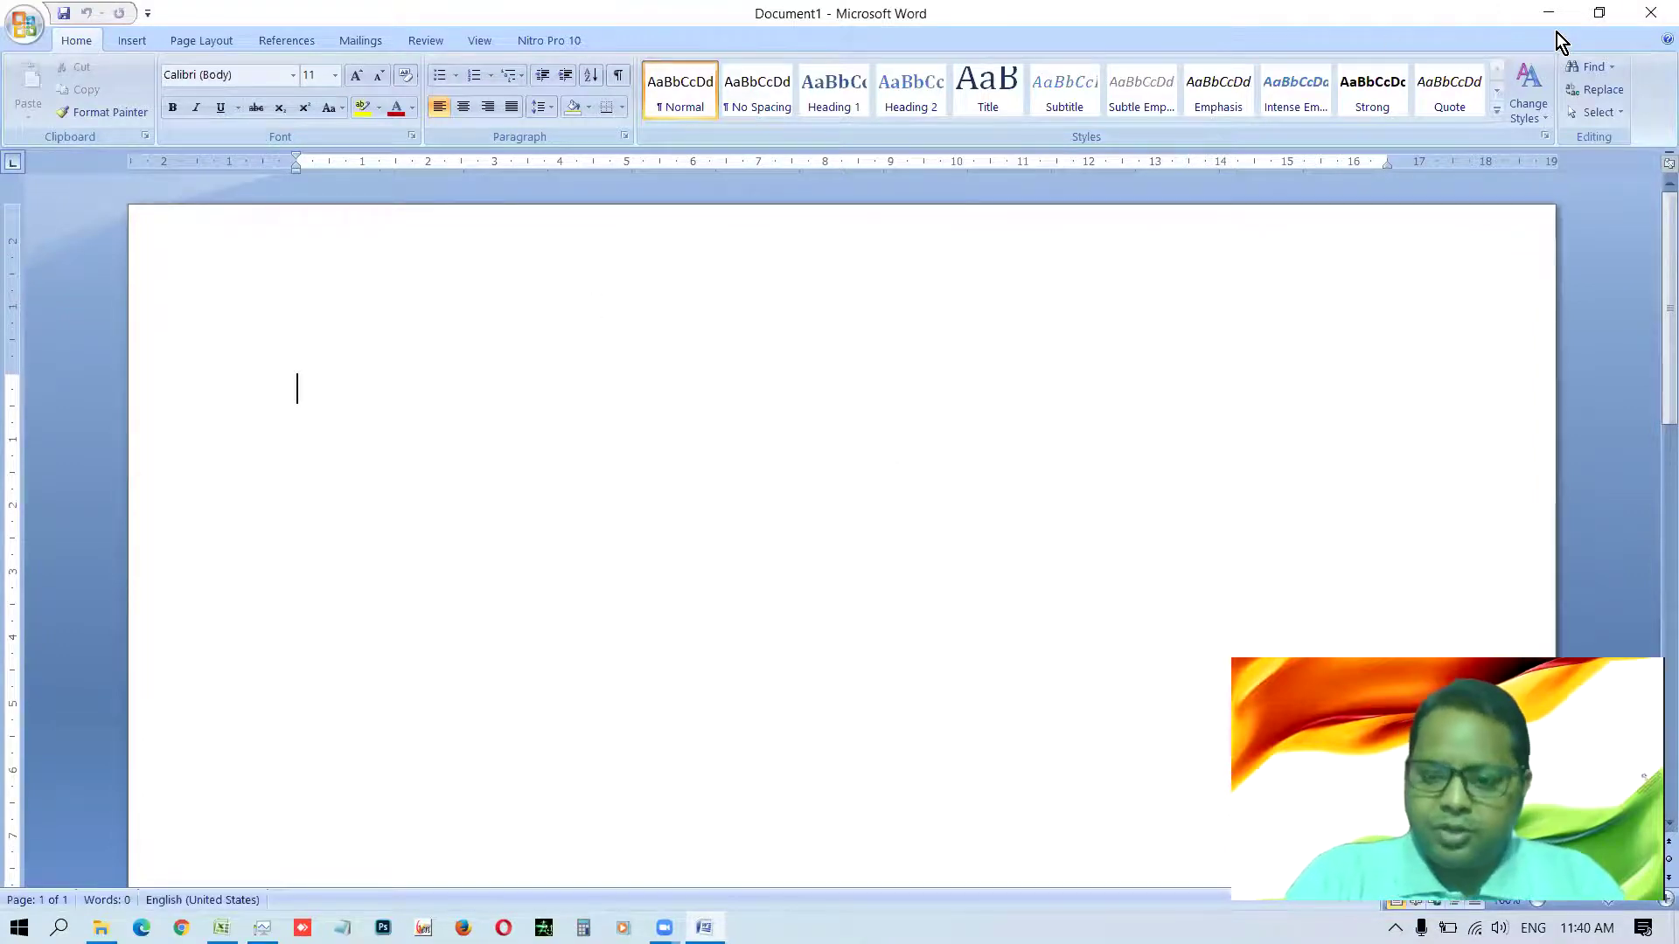
pyautogui.click(1601, 14)
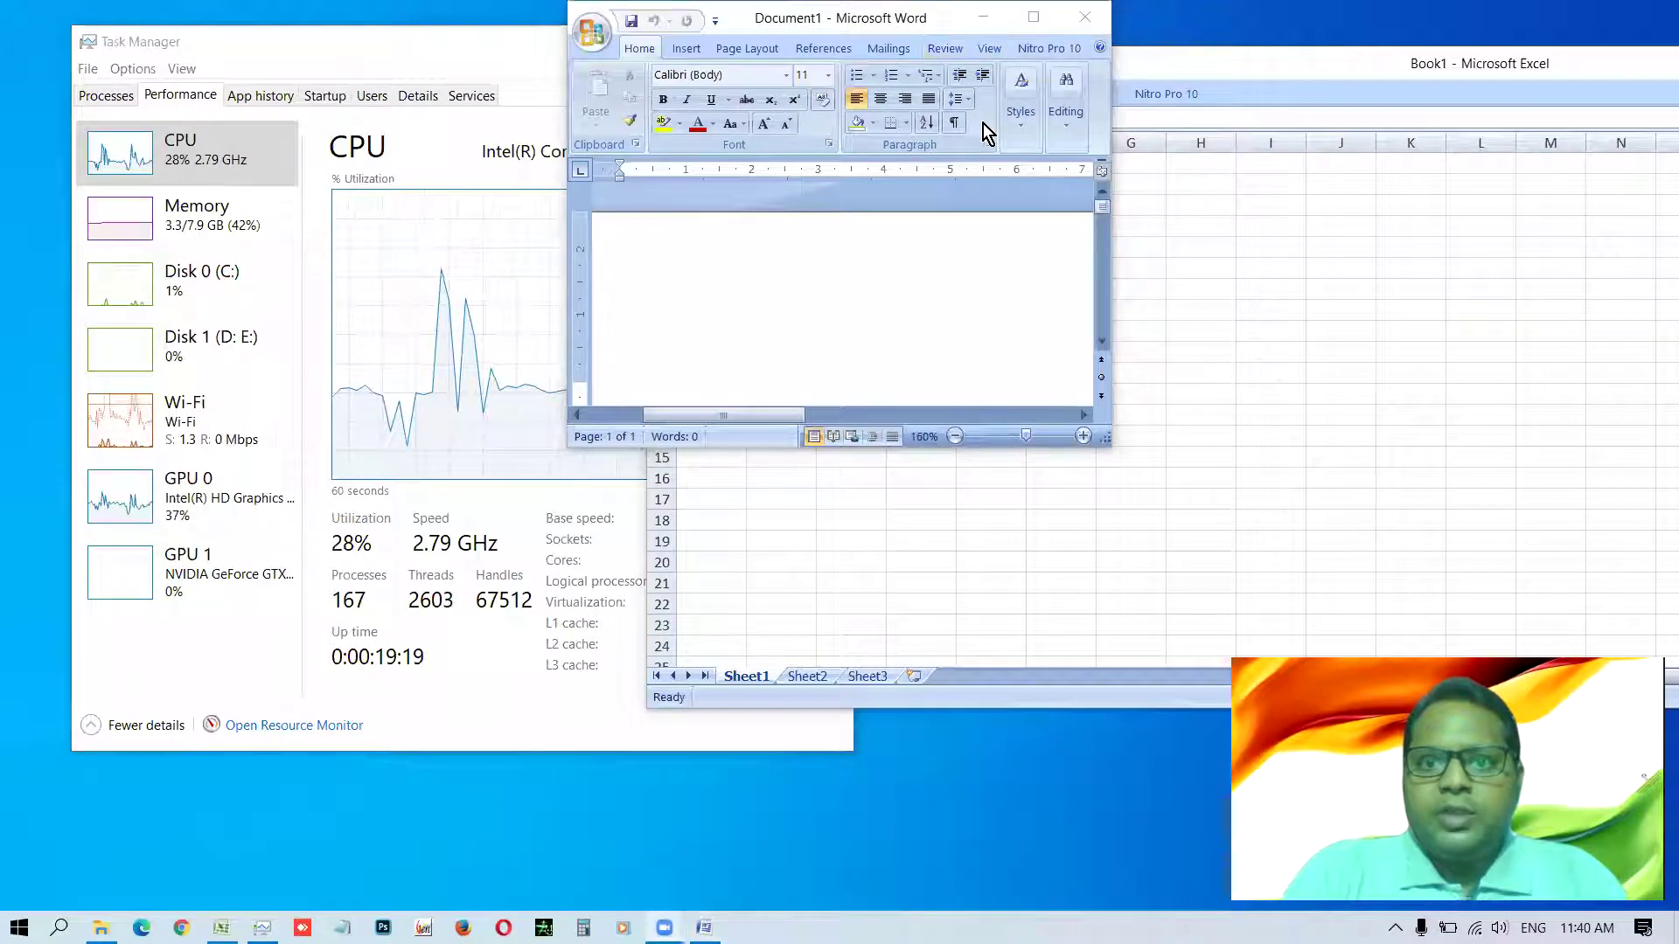
pyautogui.click(652, 45)
pyautogui.moveTo(623, 61); pyautogui.dragTo(622, 57)
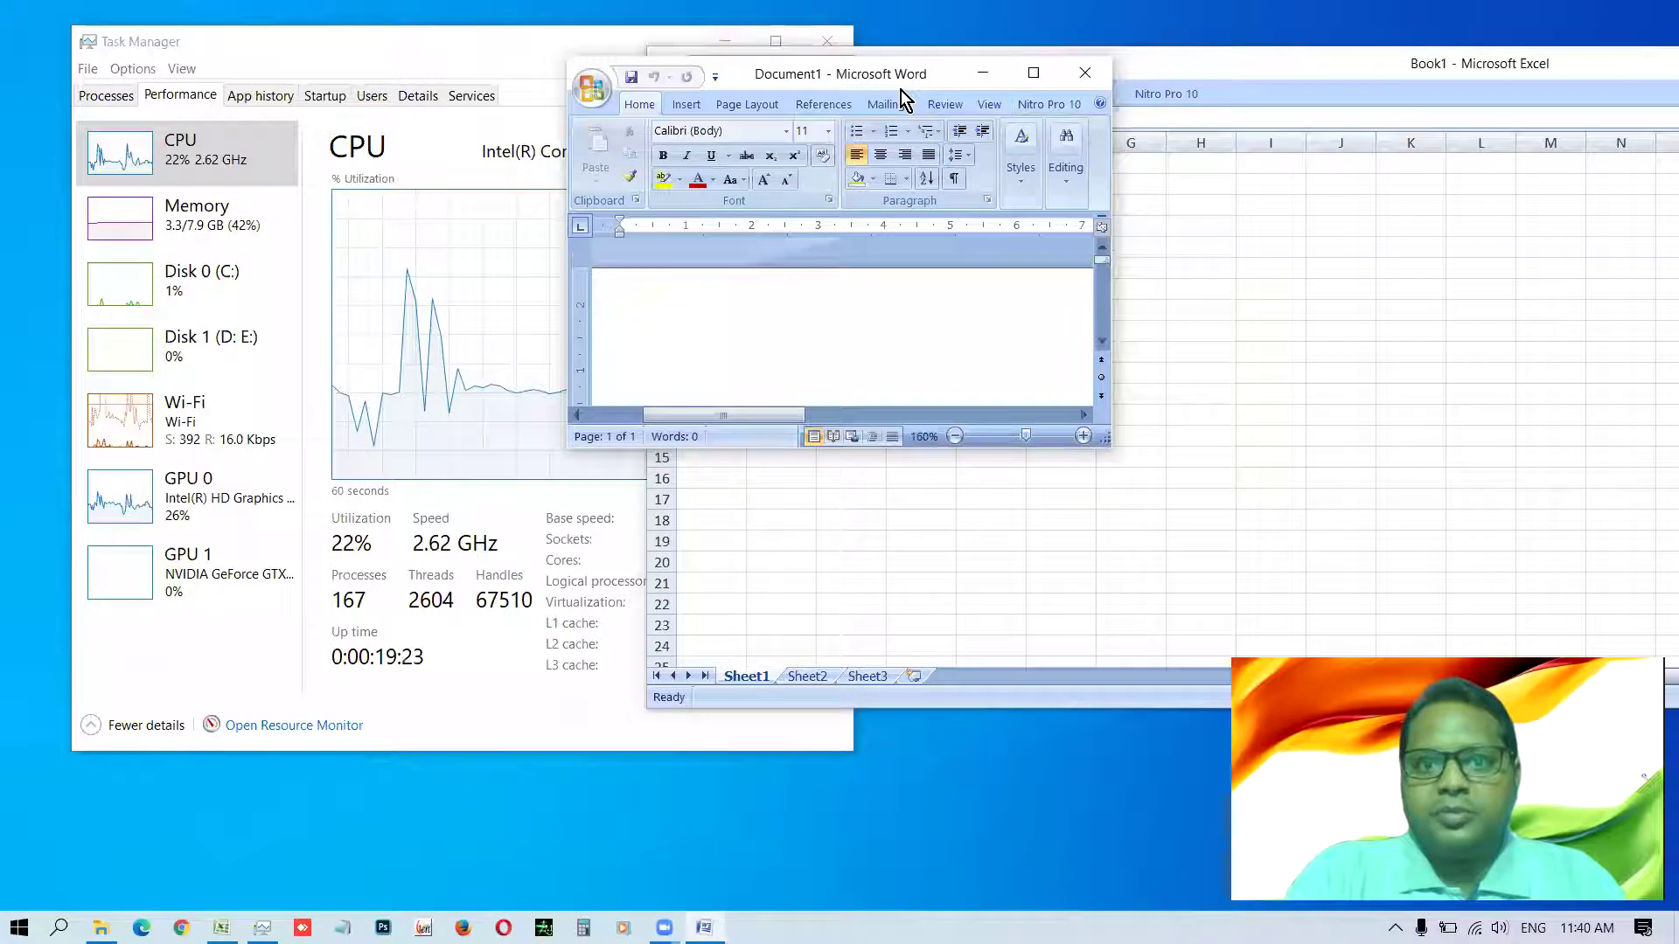
pyautogui.doubleClick(900, 91)
pyautogui.click(584, 59)
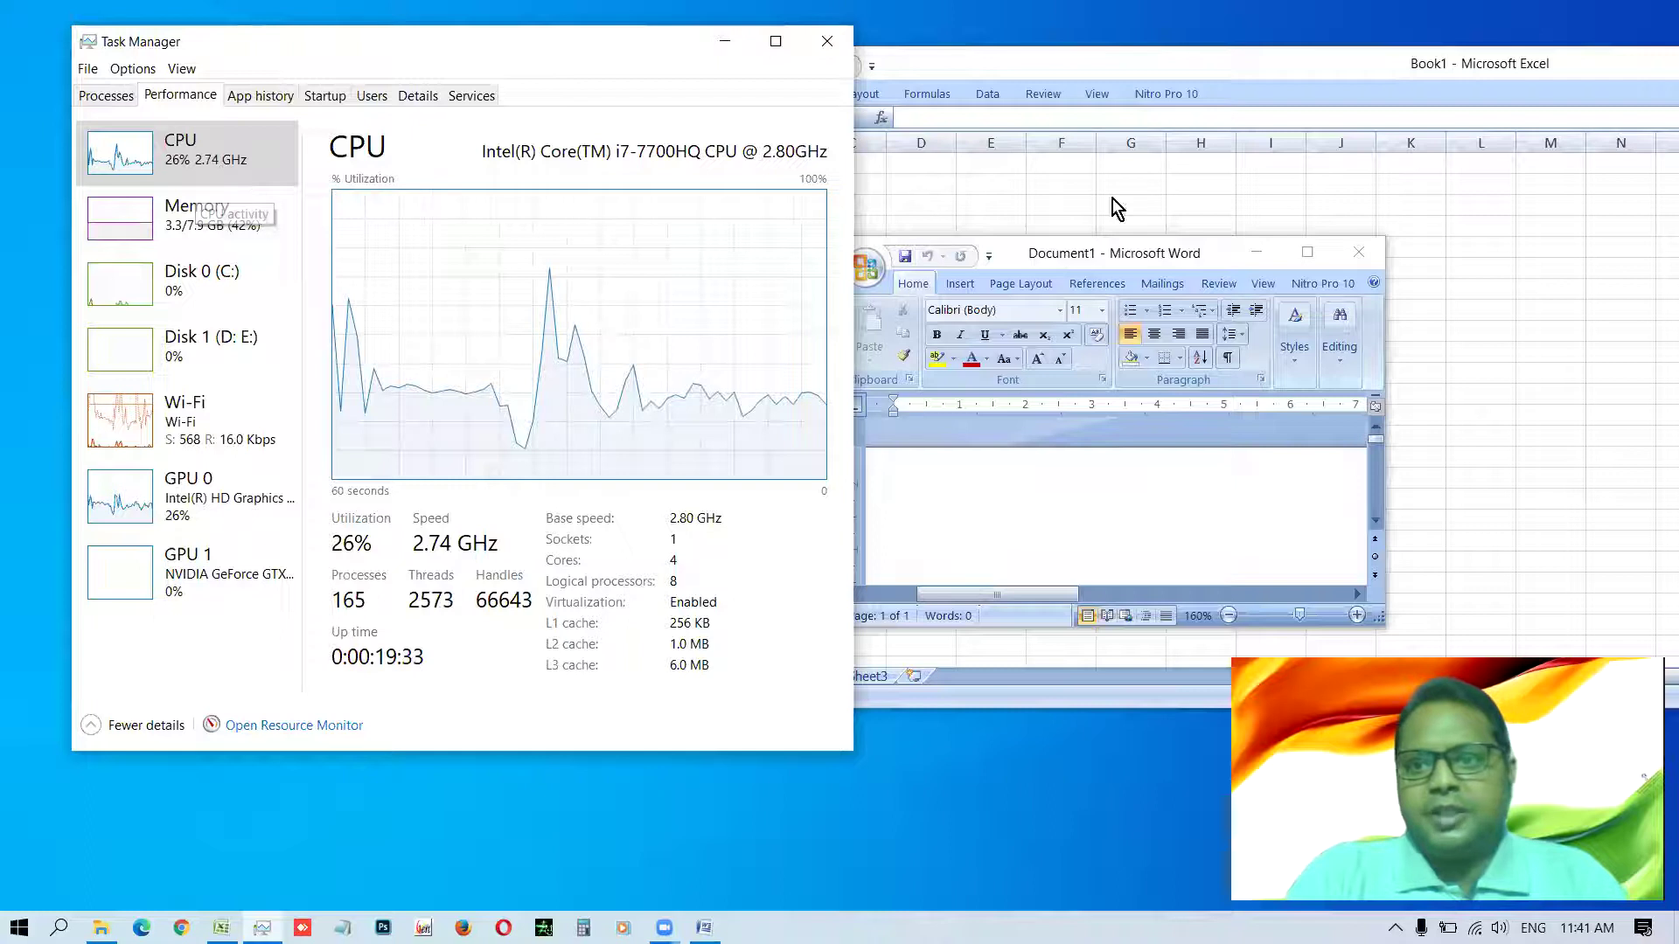
# - Move the Excel window until its controls are reachable, and close both Excel and Word
pyautogui.click(1368, 85)
pyautogui.moveTo(1364, 77); pyautogui.dragTo(870, 124)
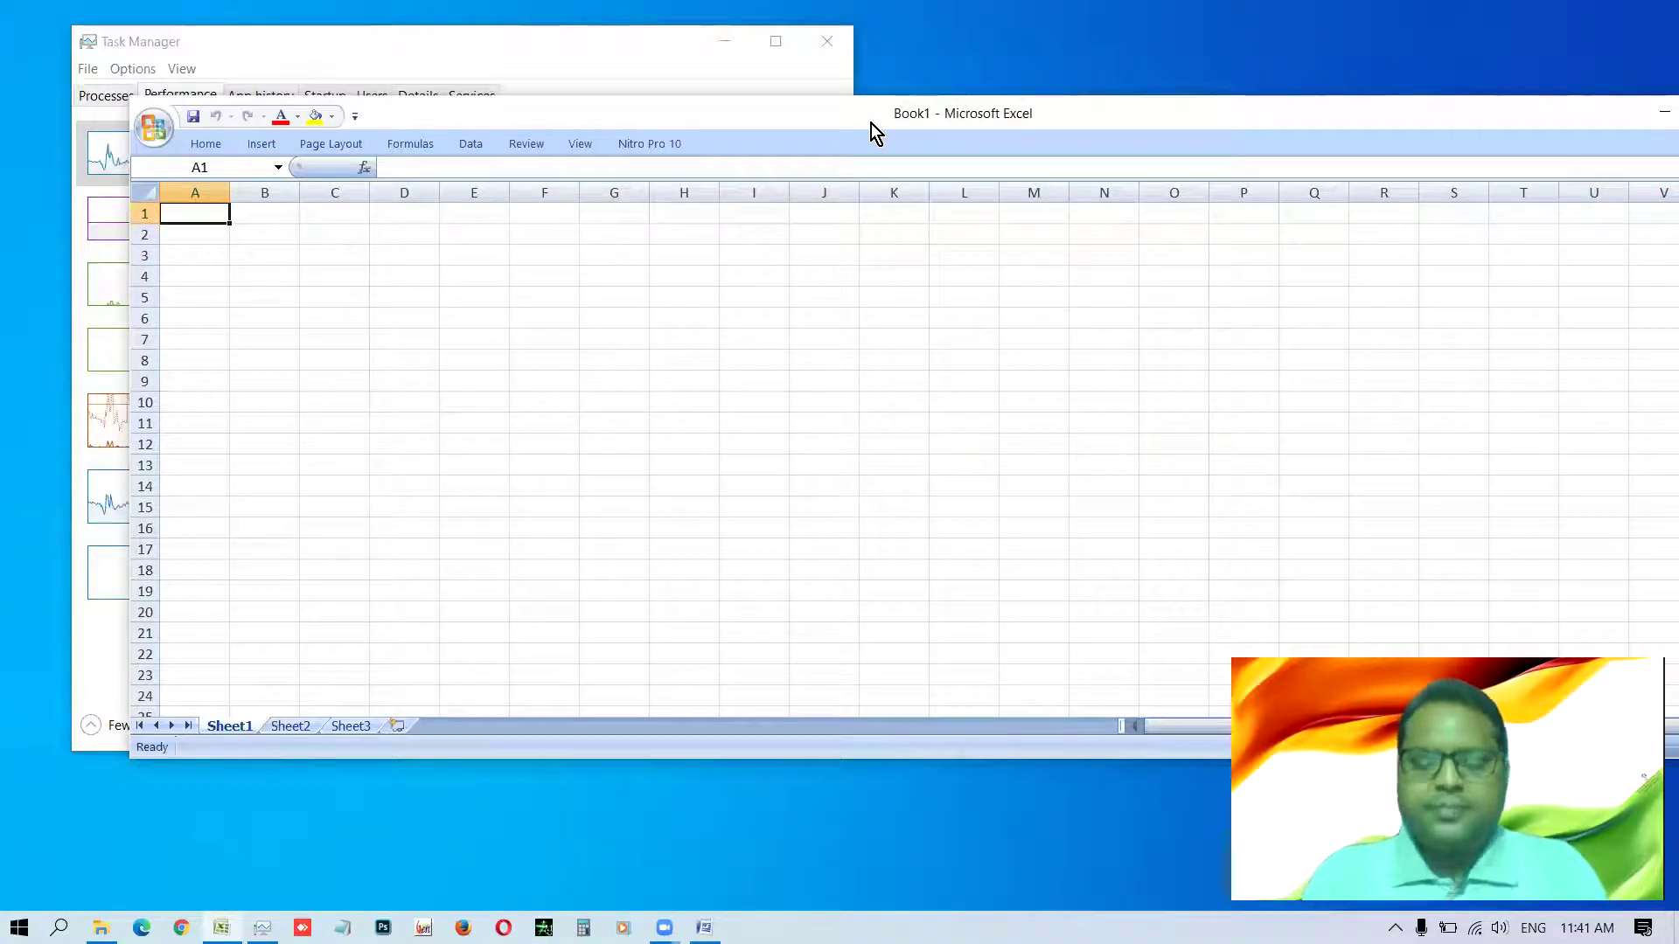
pyautogui.moveTo(1420, 125); pyautogui.dragTo(1394, 145)
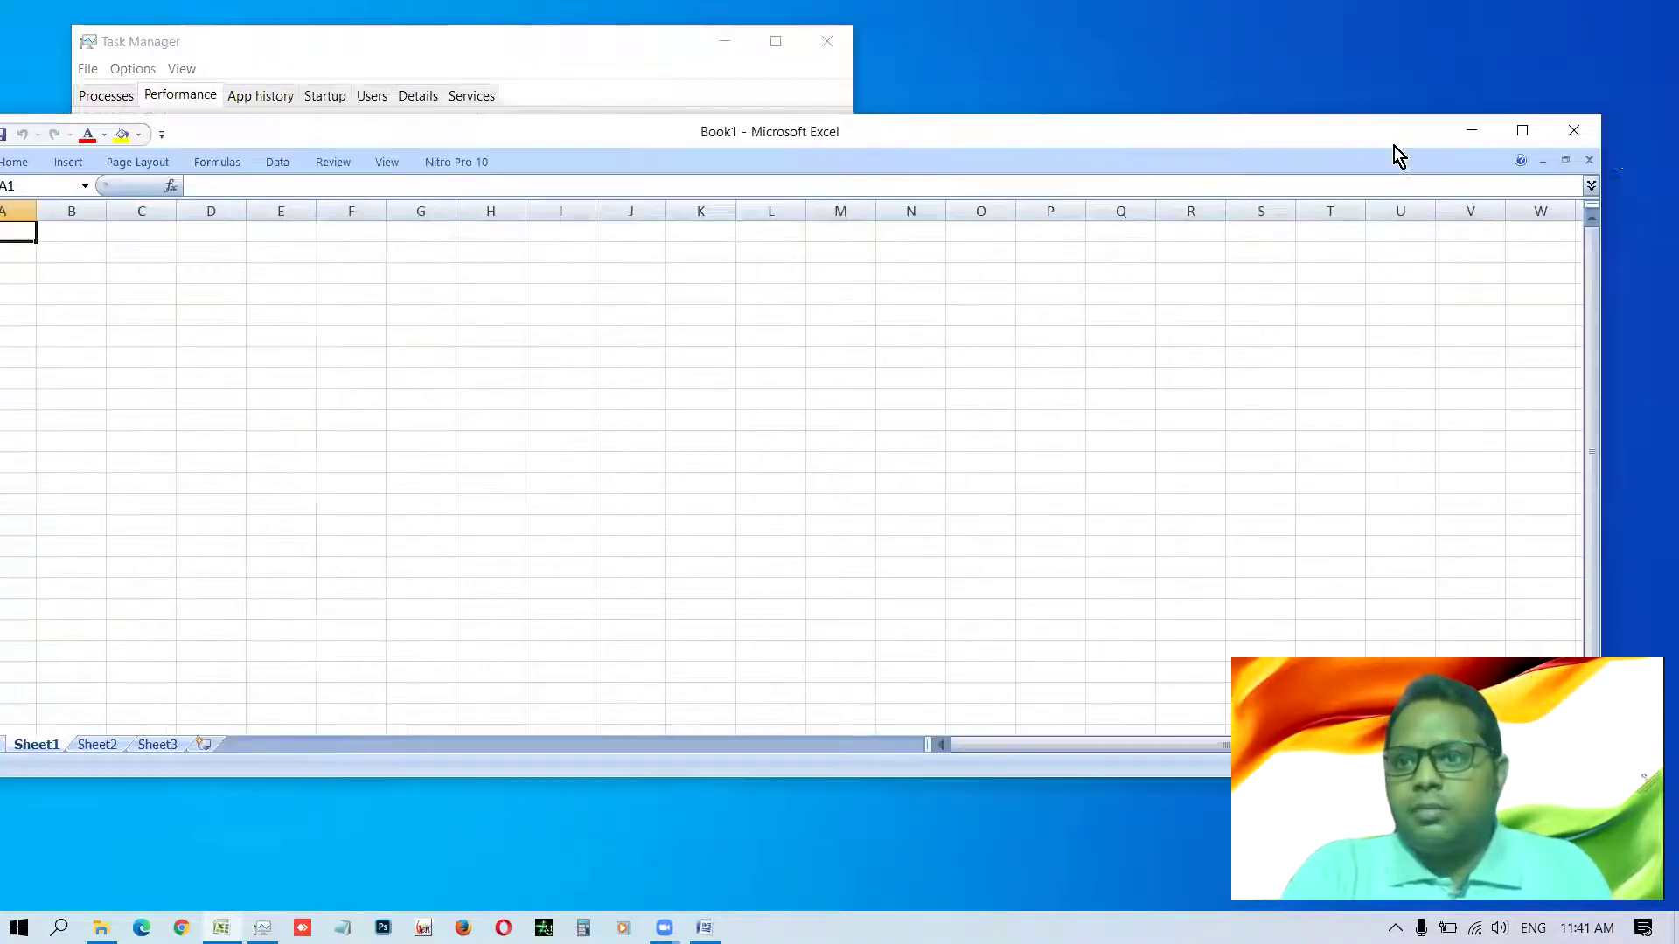
pyautogui.click(1592, 141)
pyautogui.click(1366, 255)
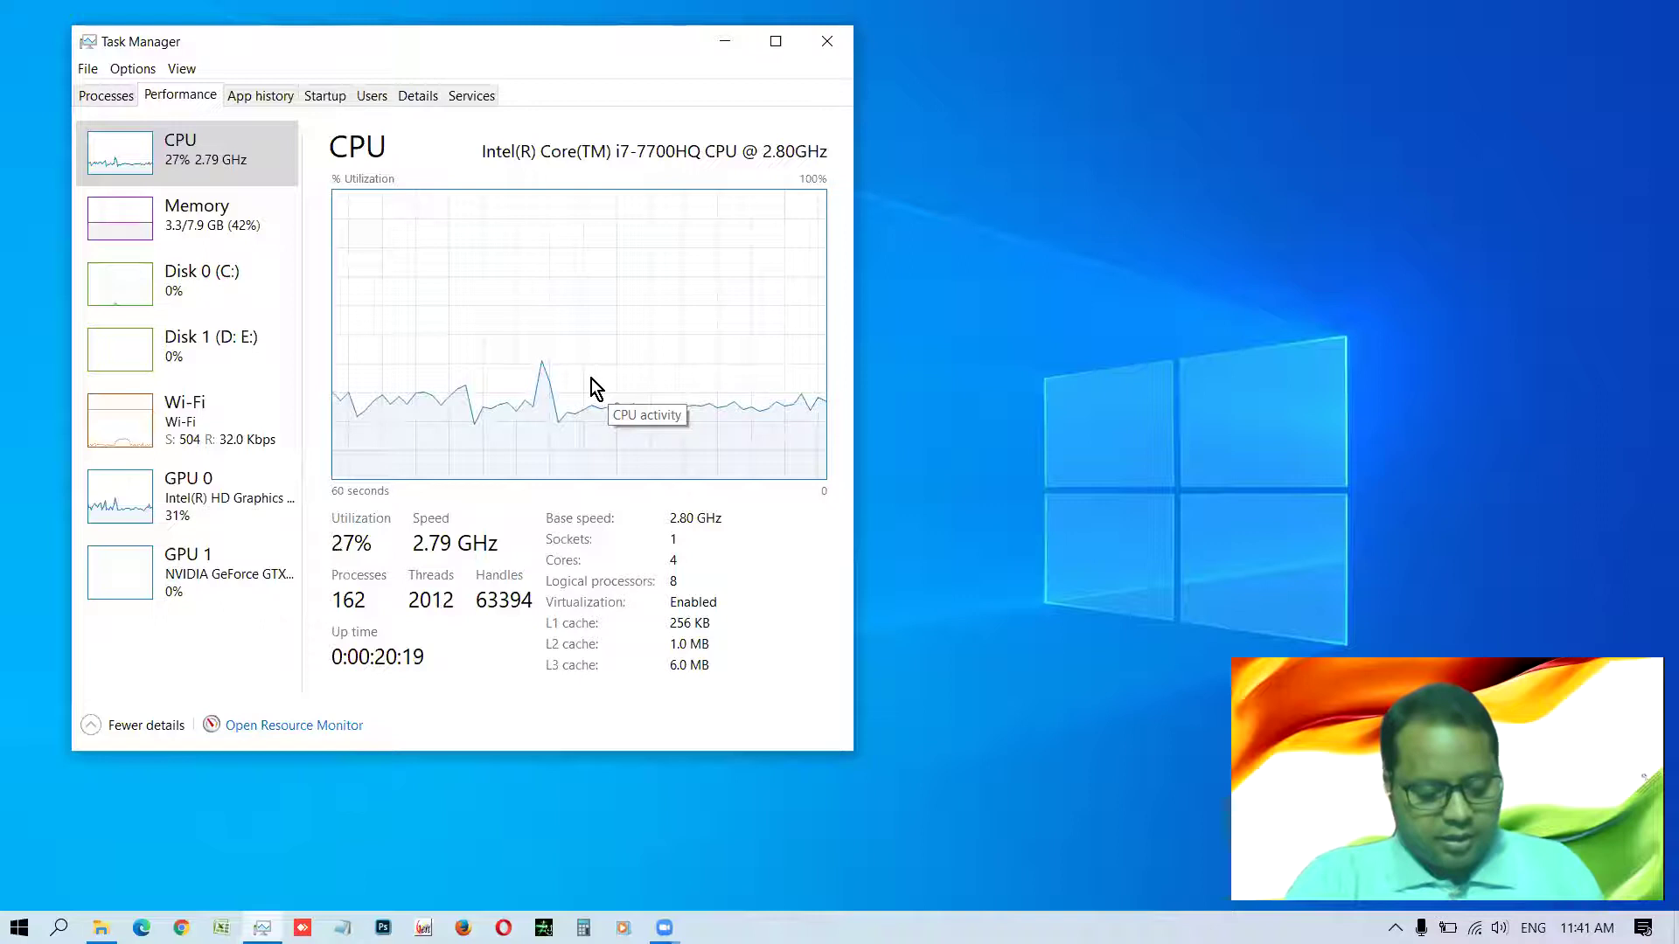
# - Open File Explorer, move it beside the CPU graph, and browse to the Call of Duty - WWII folder under Games on Xtra (D:)
pyautogui.press('super+e')
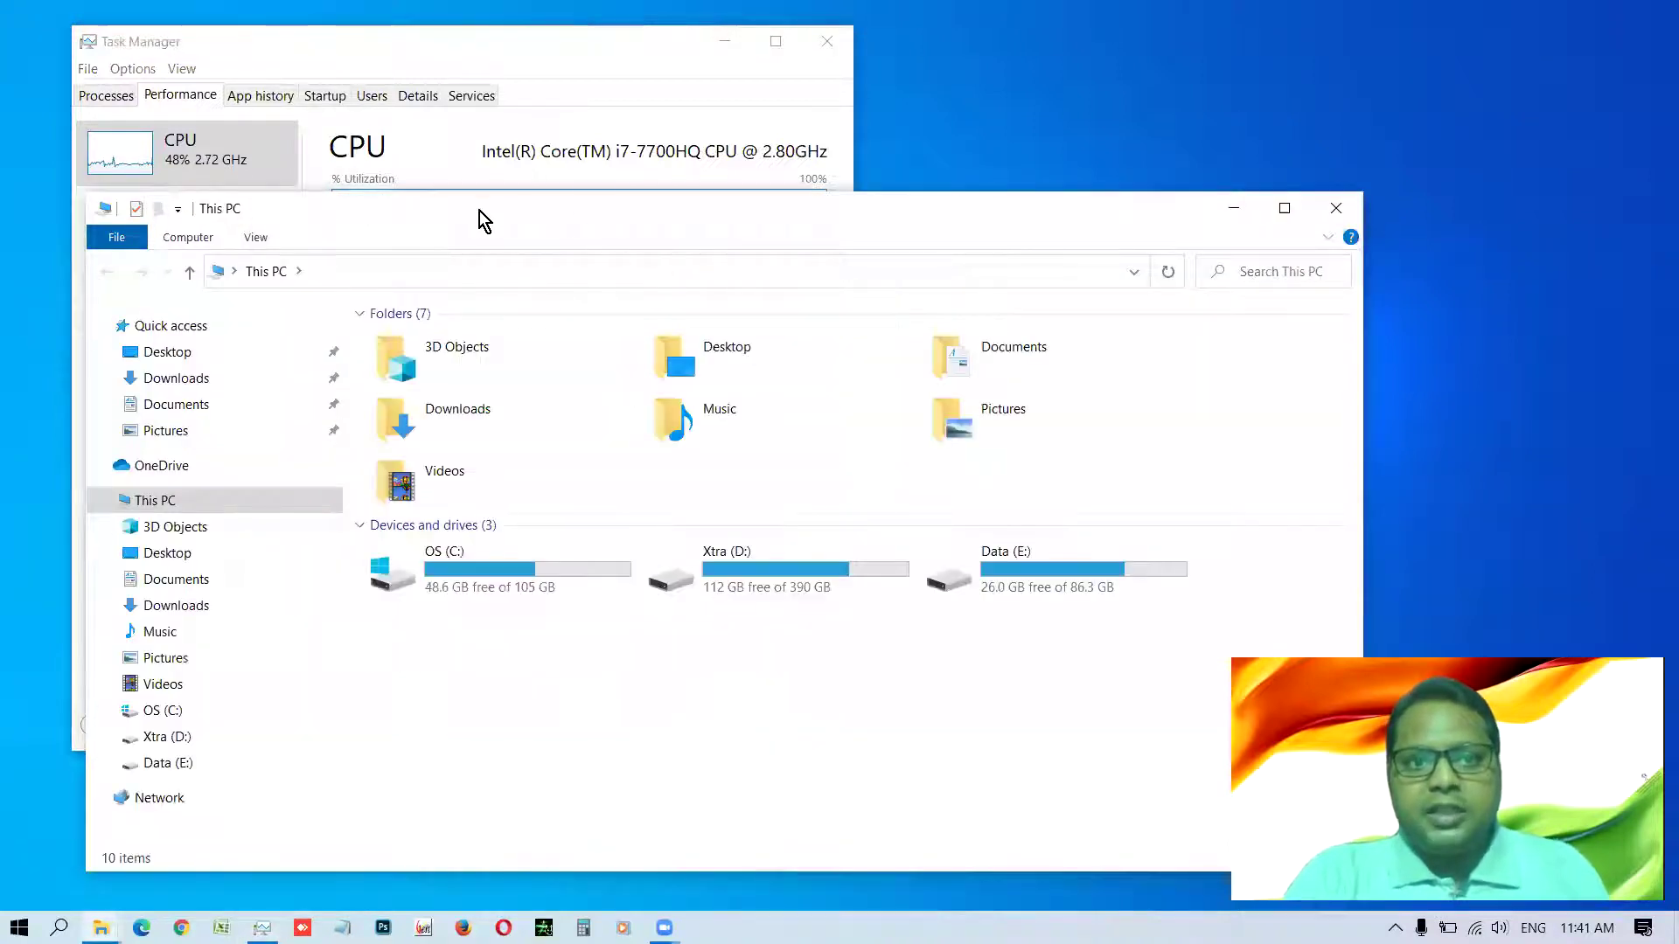
pyautogui.moveTo(479, 218); pyautogui.dragTo(824, 95)
pyautogui.doubleClick(1087, 458)
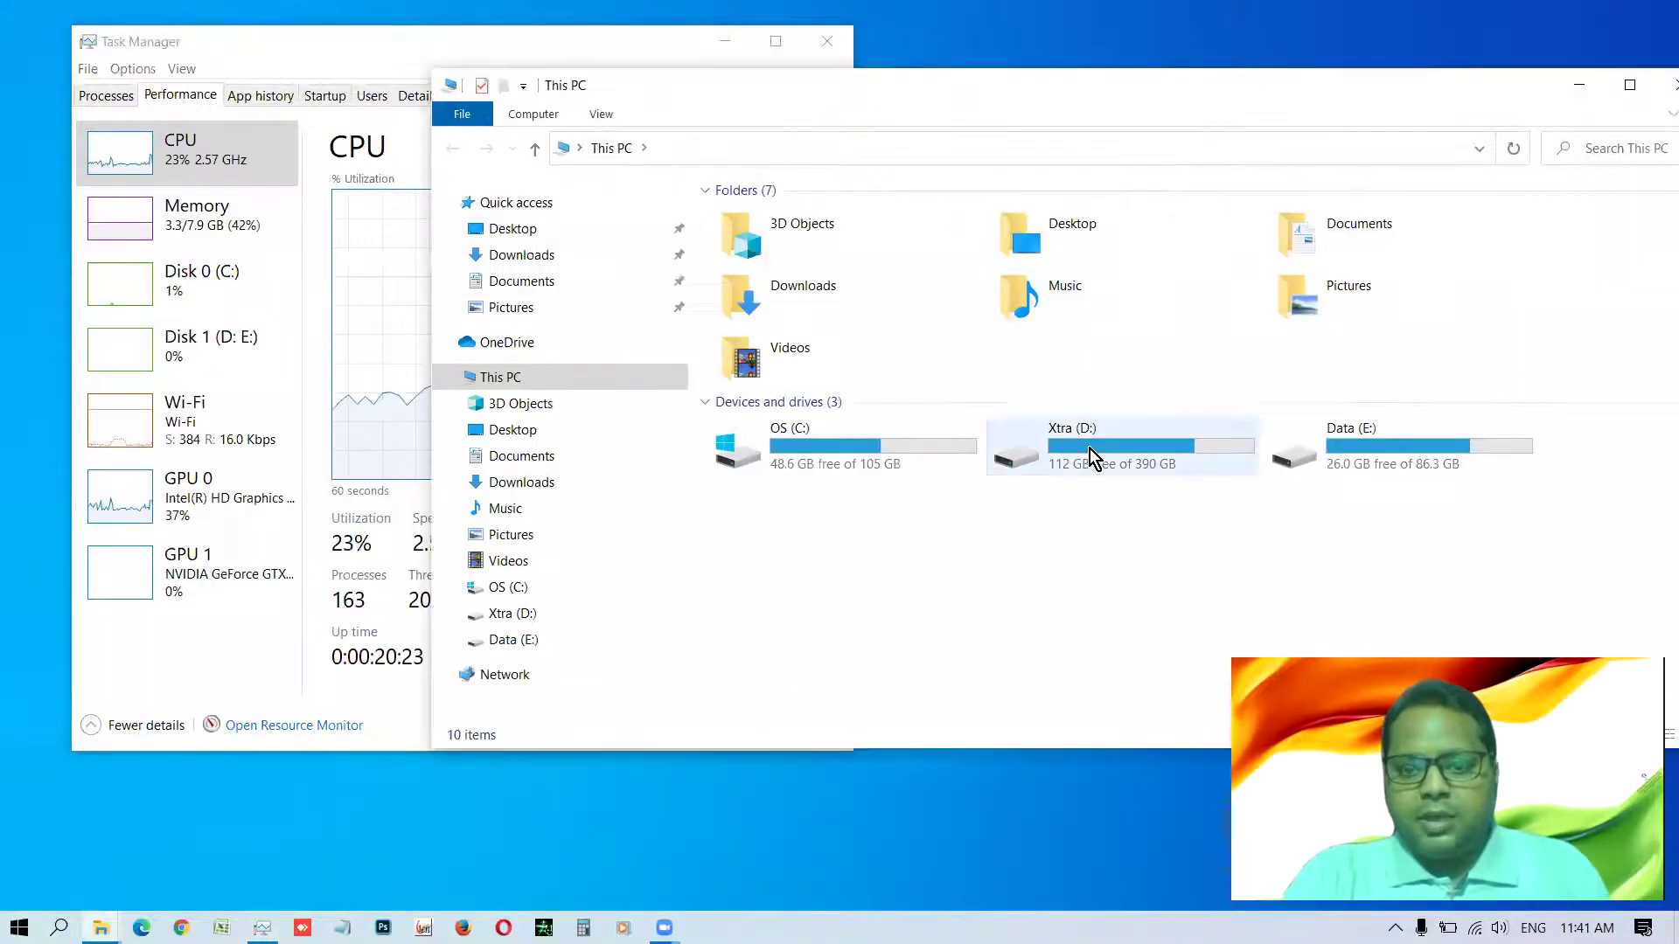
pyautogui.doubleClick(759, 246)
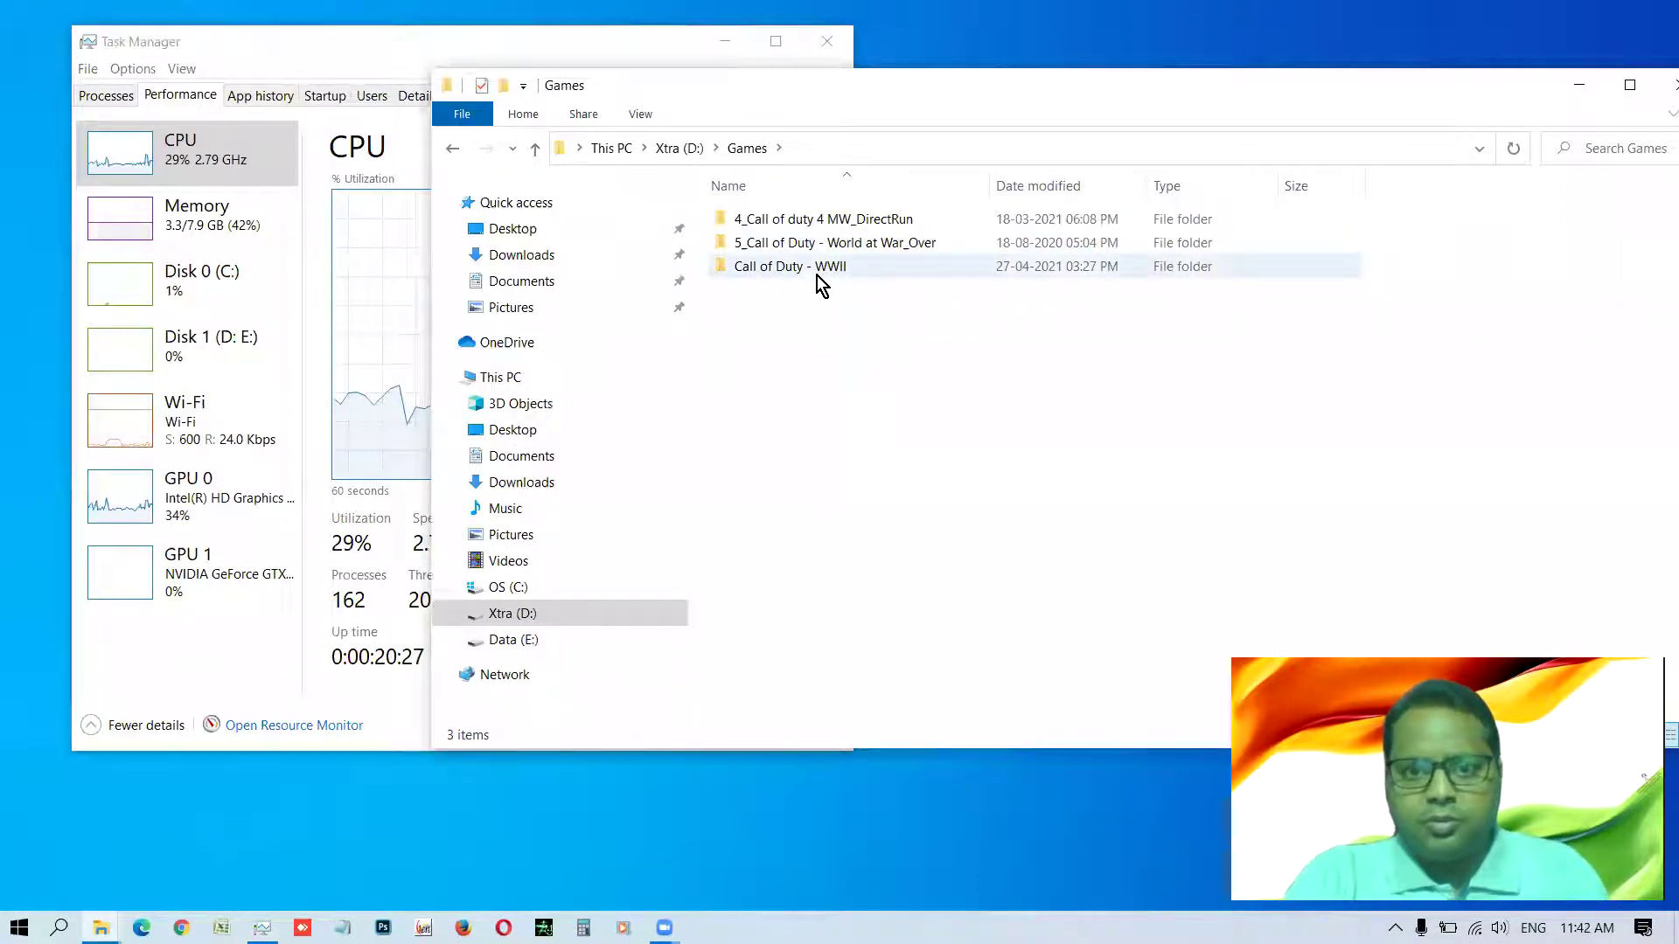
pyautogui.doubleClick(794, 267)
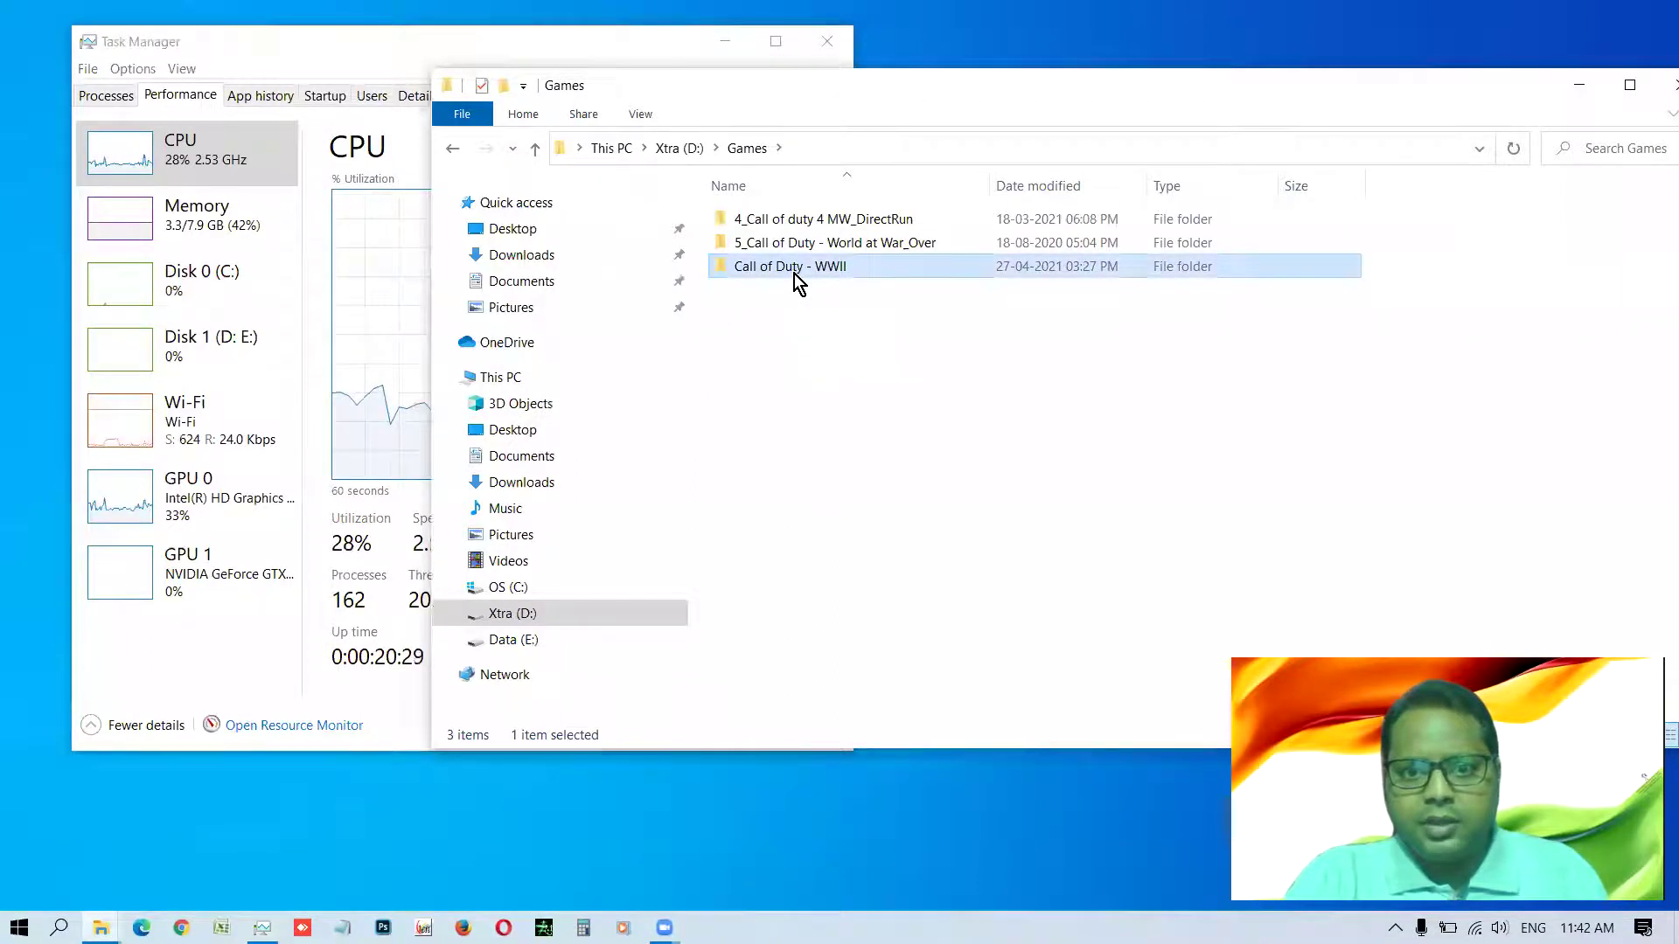
# - Run the CoD_SP application and decline starting the game in safe mode
pyautogui.click(765, 389)
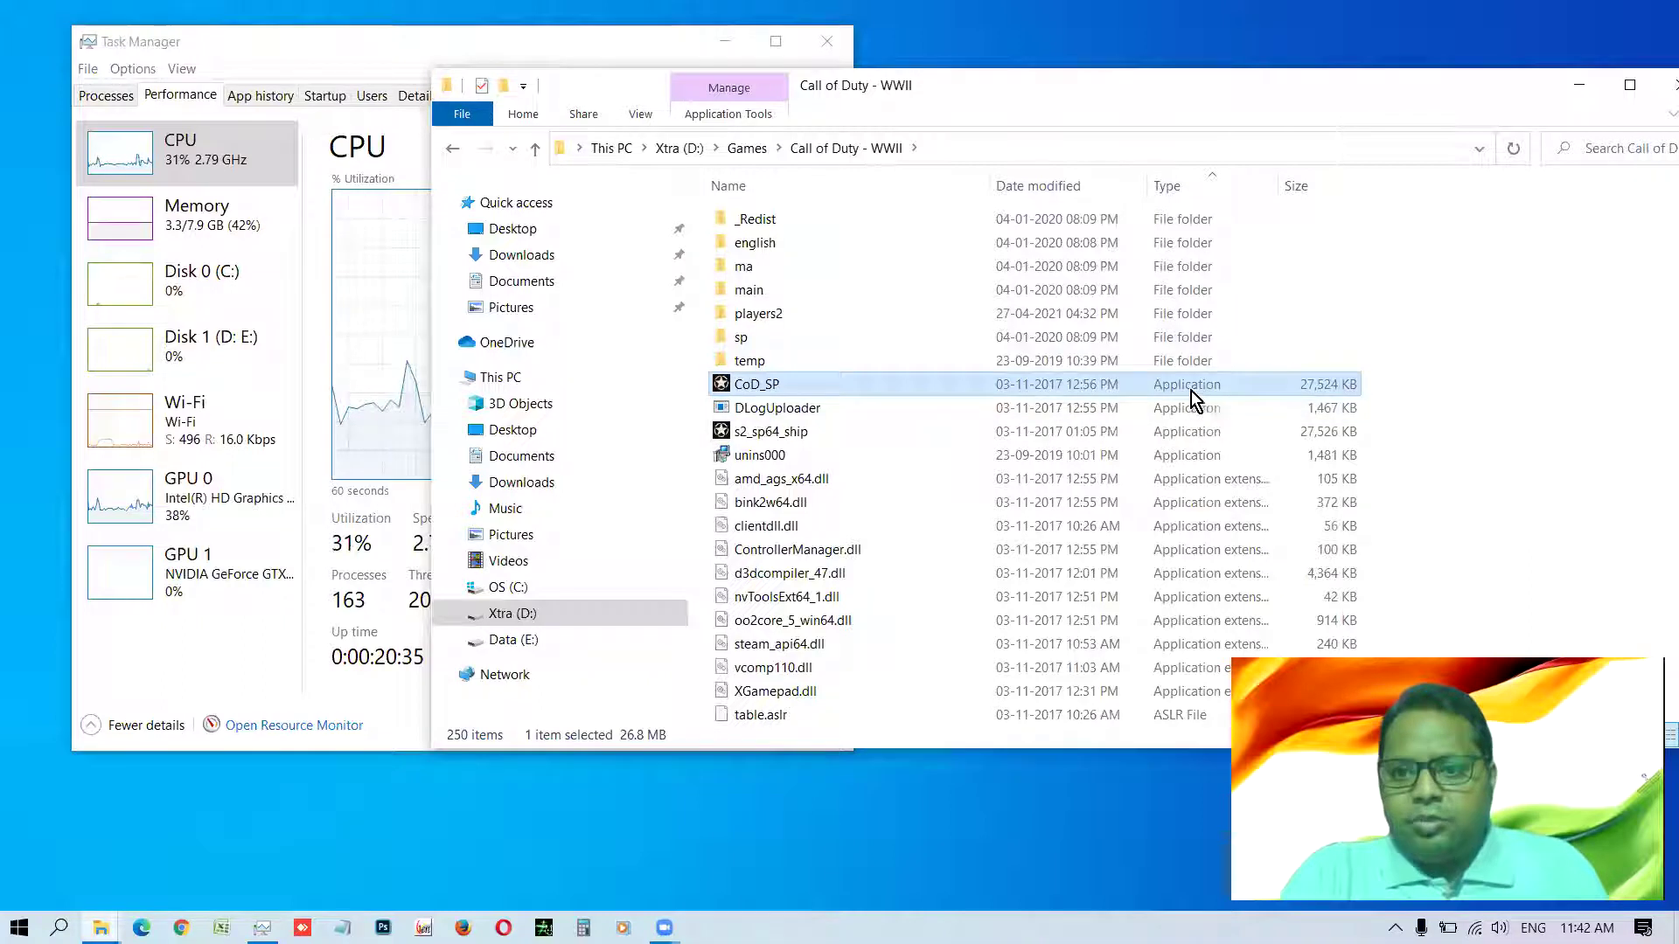
pyautogui.doubleClick(1147, 392)
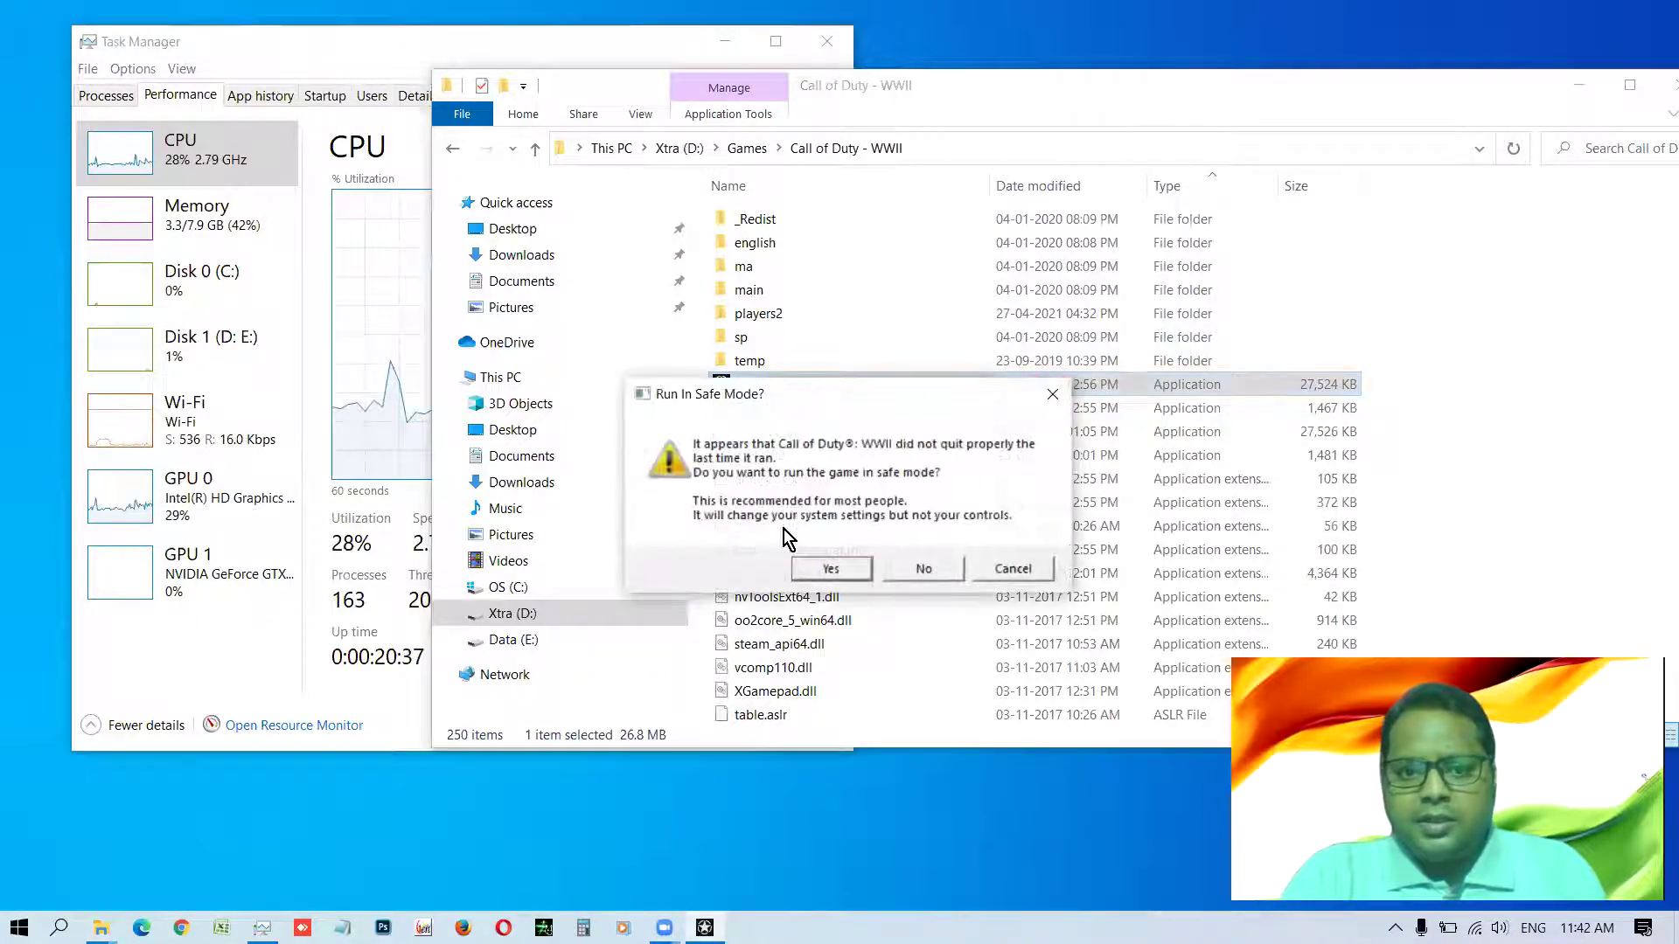
pyautogui.click(923, 570)
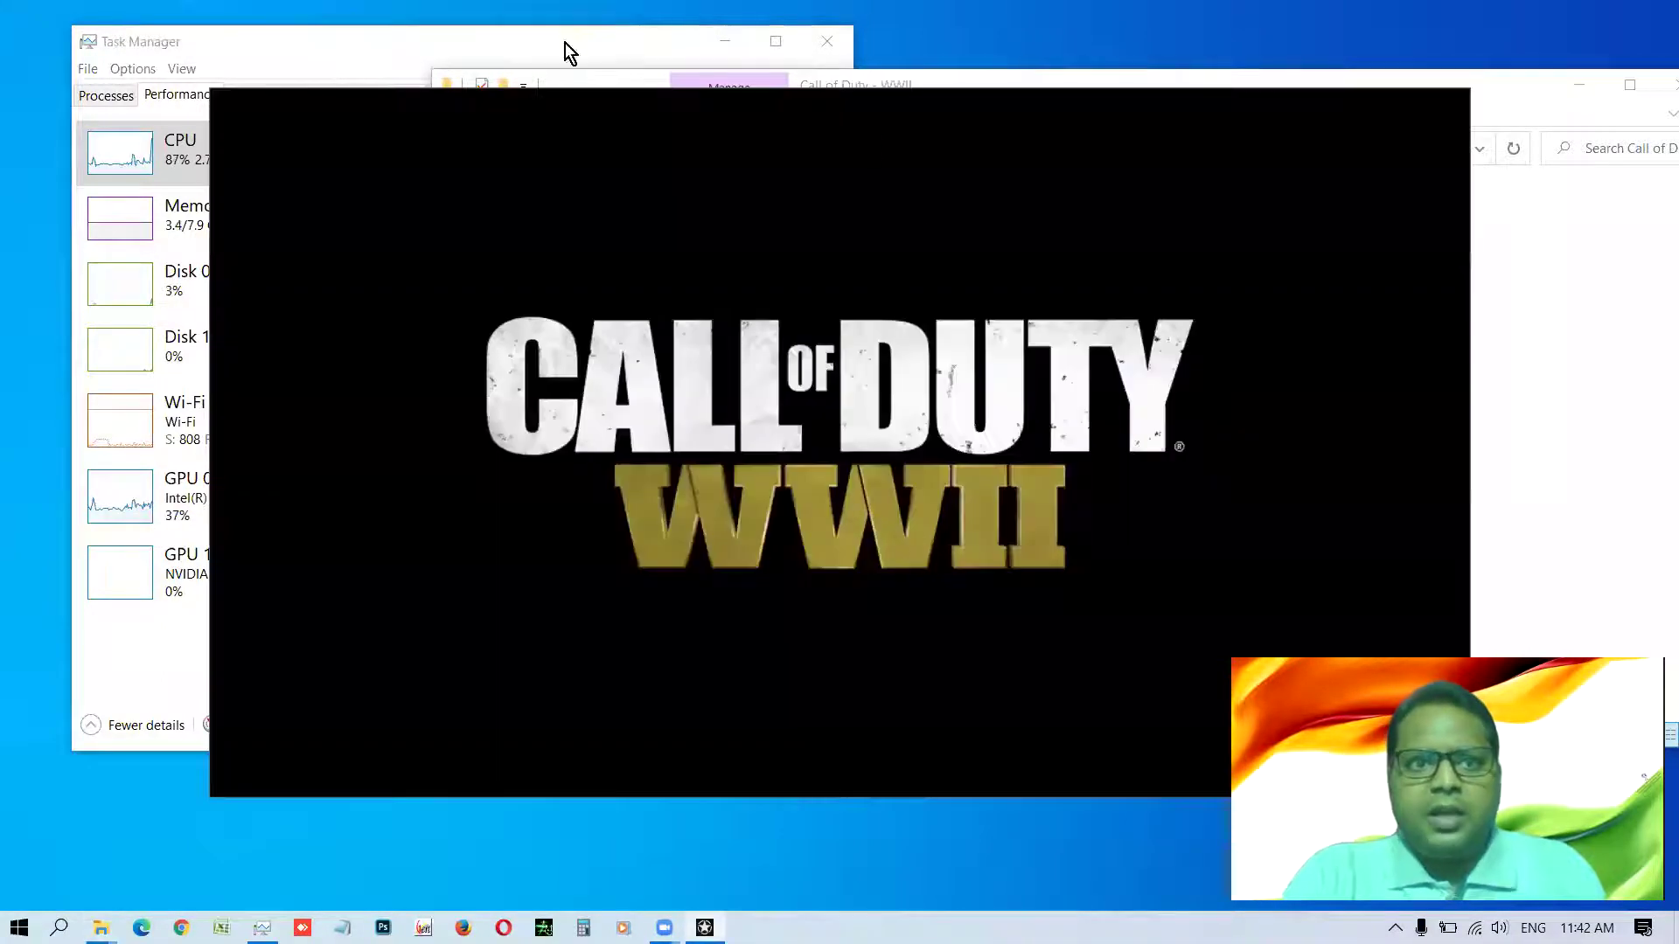
# - Bring Task Manager in front of the Call of Duty: WWII window and move it so the game stays partly visible
pyautogui.click(350, 54)
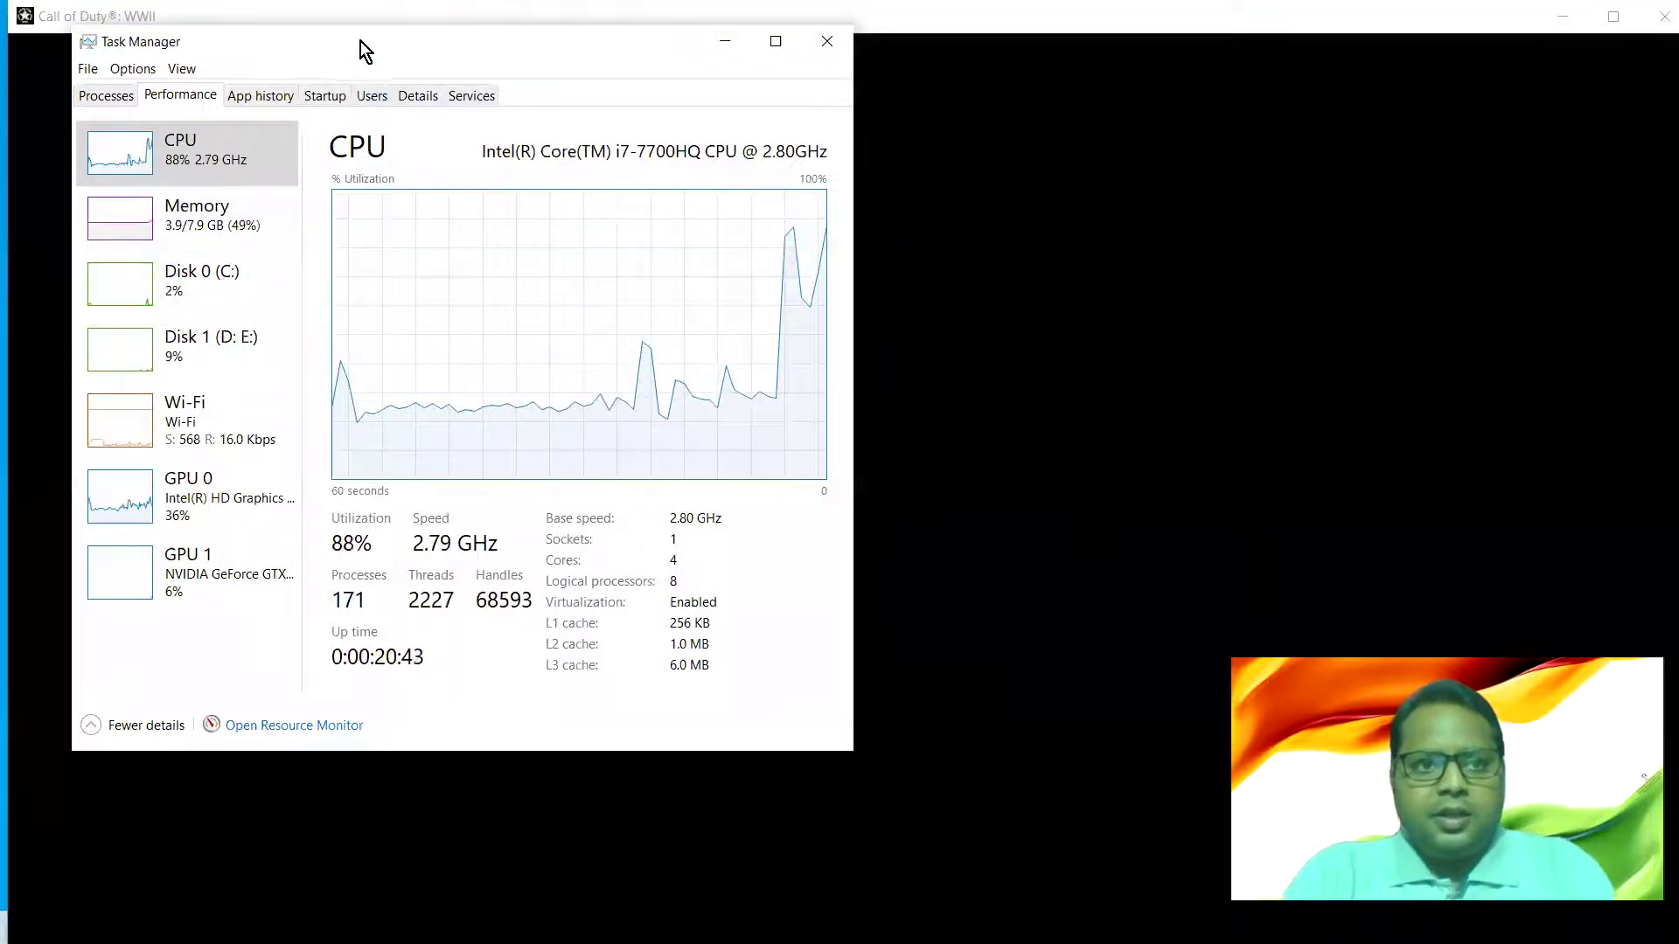
pyautogui.moveTo(365, 45); pyautogui.dragTo(452, 83)
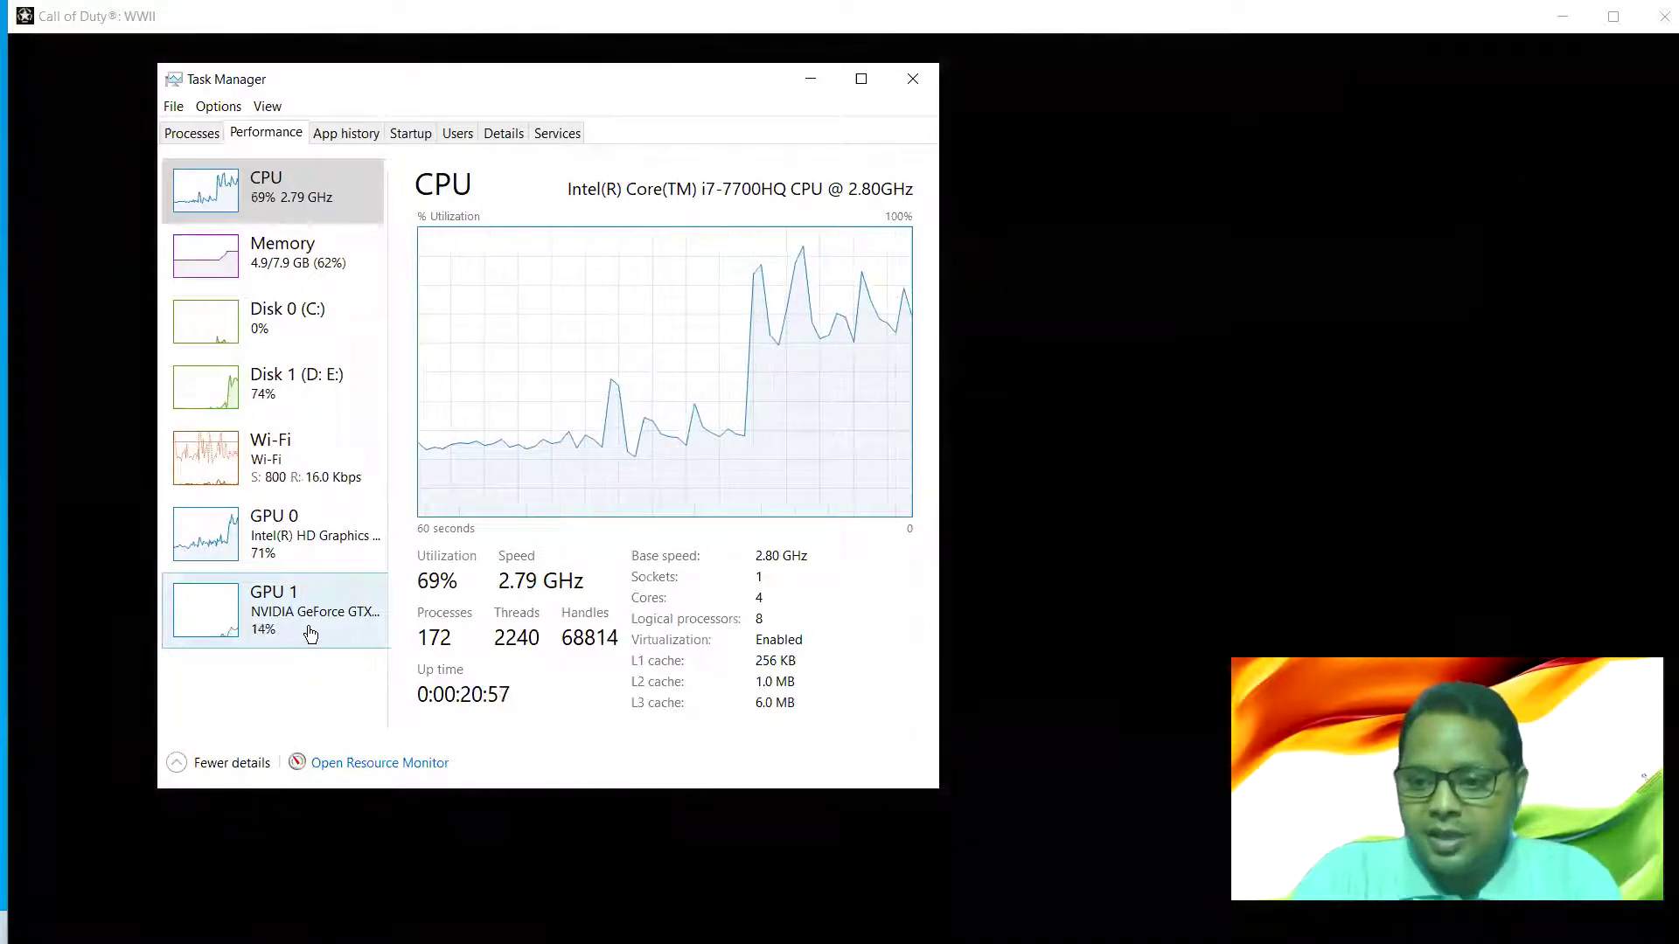
pyautogui.moveTo(481, 81); pyautogui.dragTo(1057, 105)
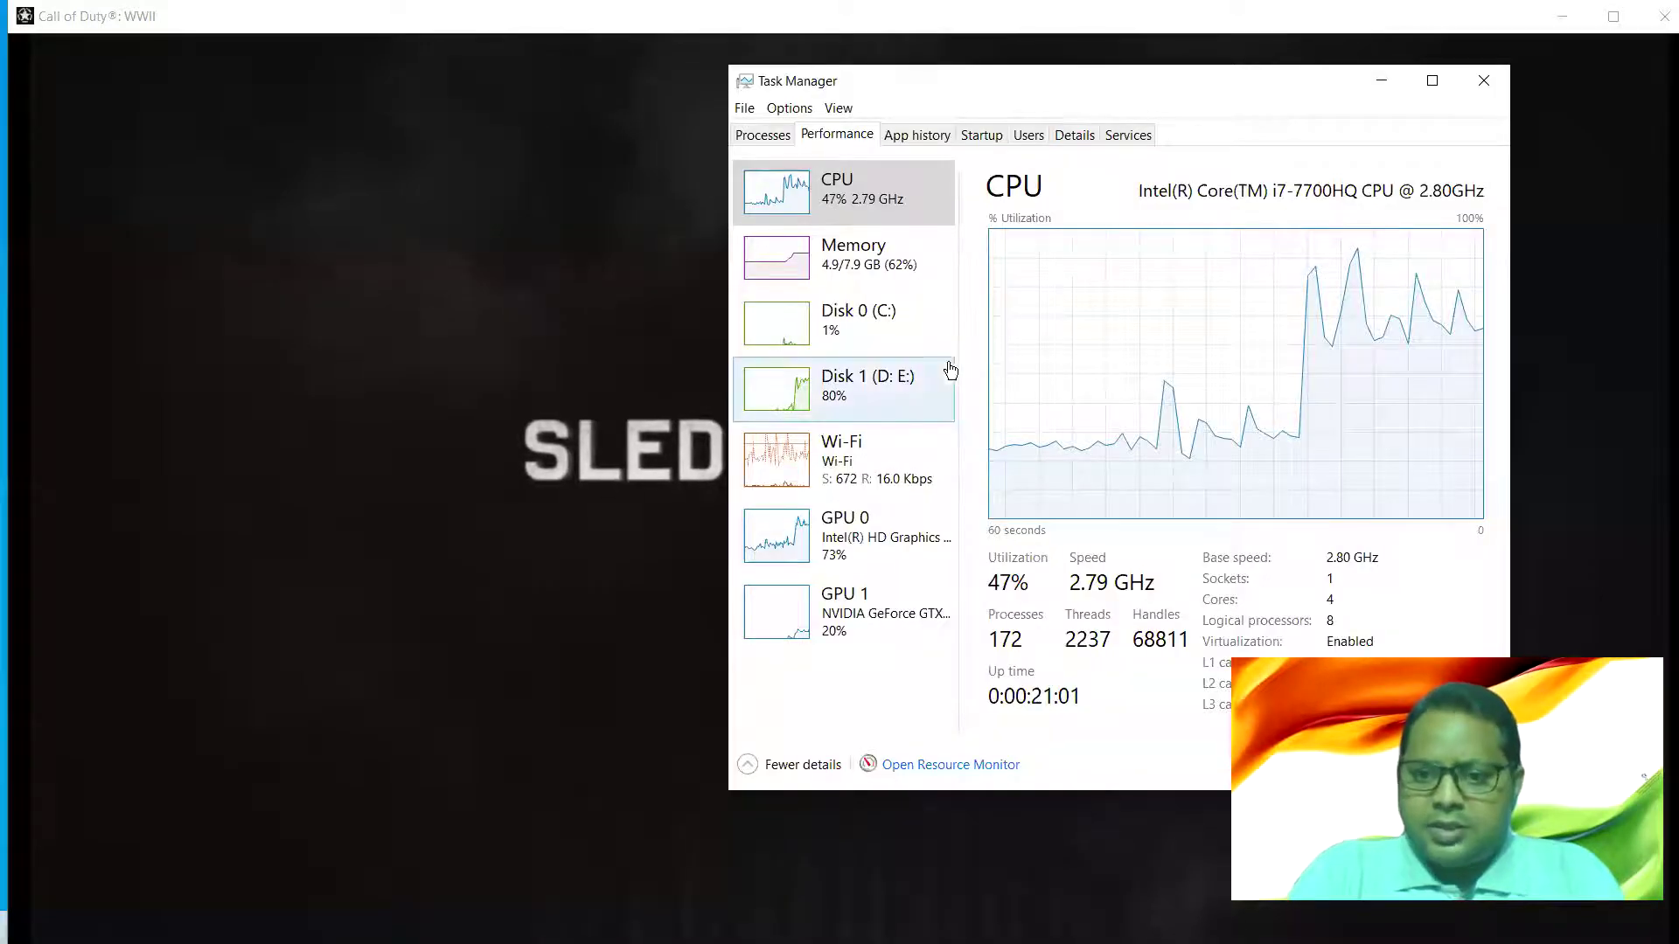
# - Enter the game's Campaign and switch to Task Manager to watch the CPU graph while it loads
pyautogui.click(644, 528)
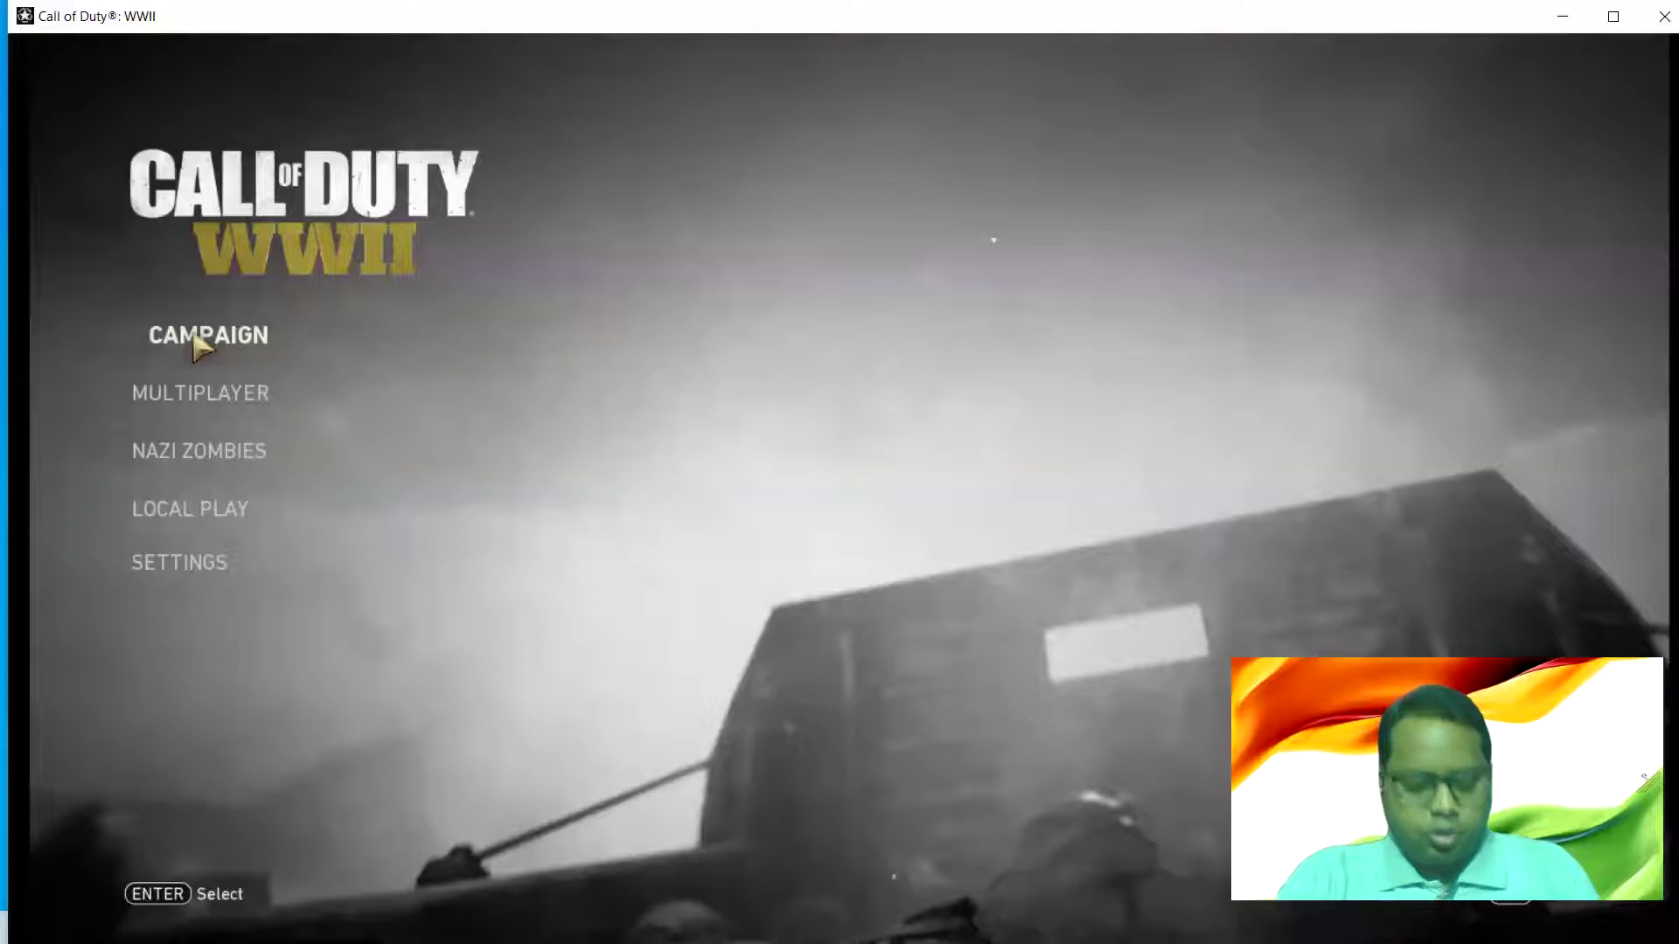
pyautogui.hotkey('alt', 'Tab')
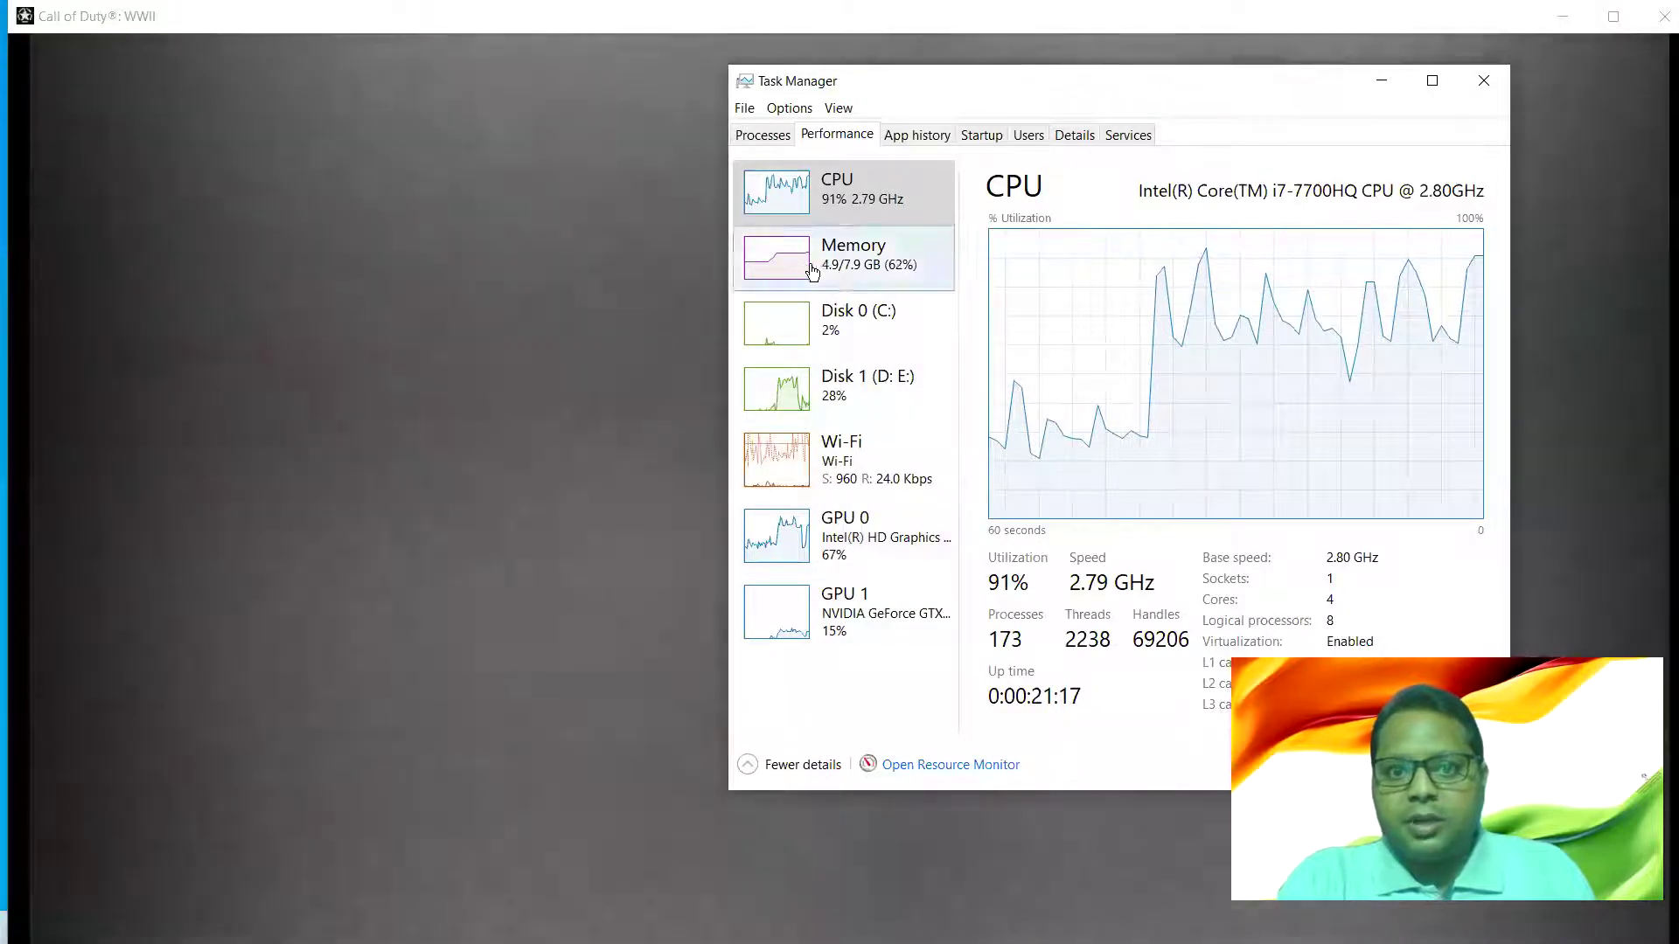
pyautogui.click(572, 408)
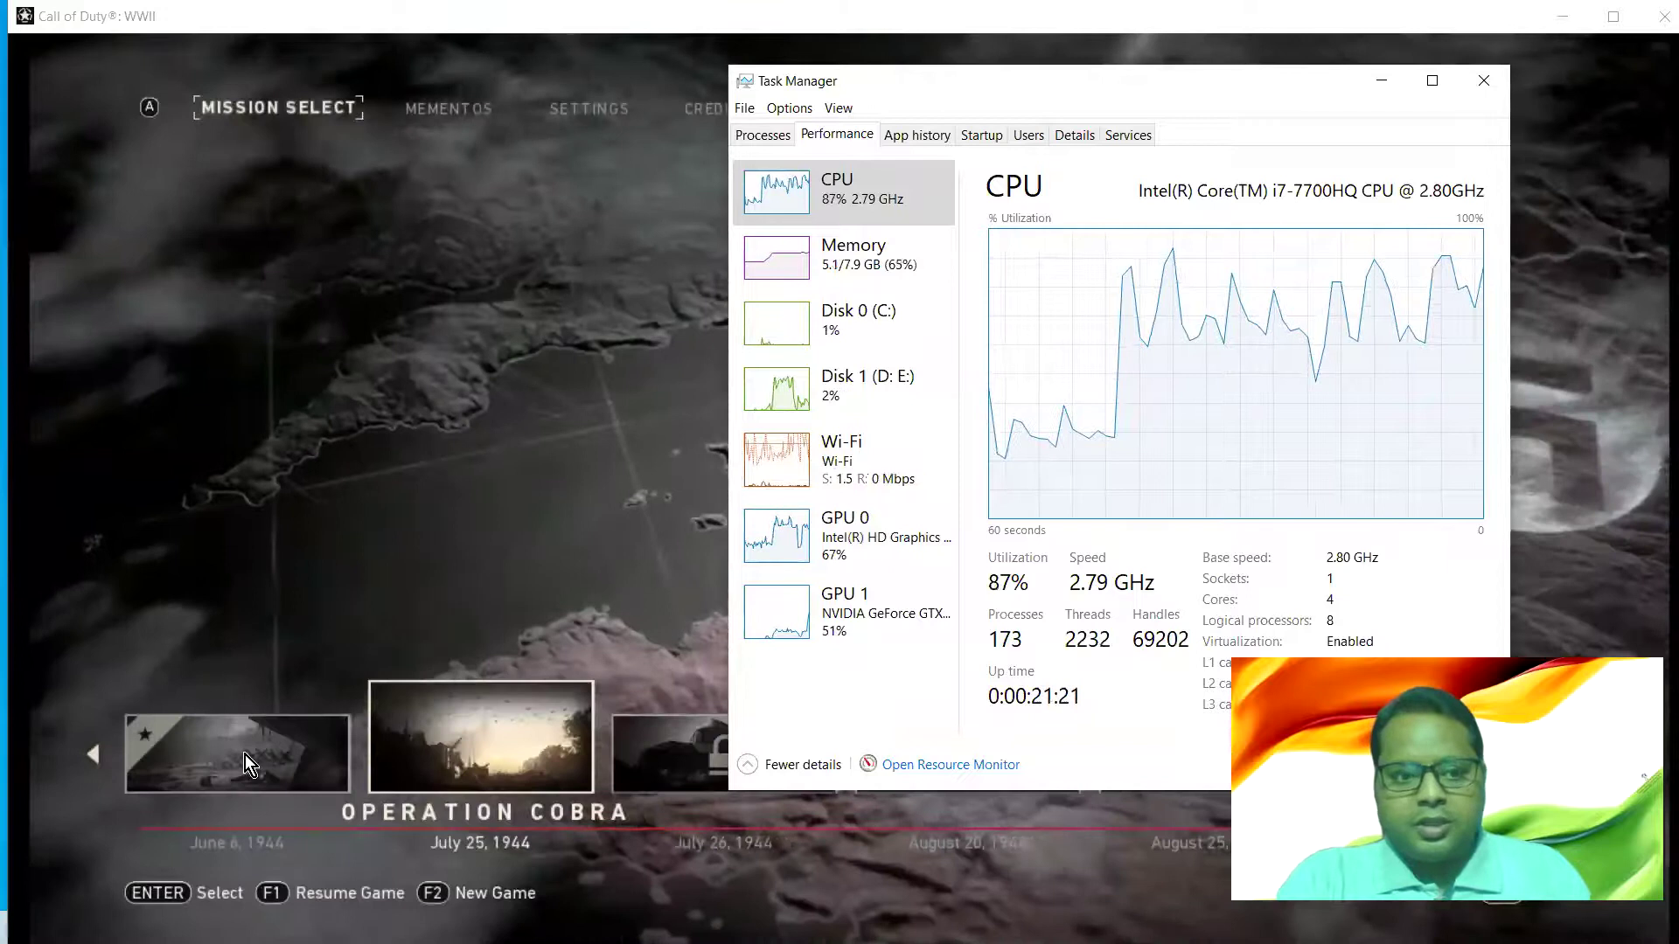
# - Start the Operation Cobra mission by resuming the saved game, and switch back to the Task Manager CPU graph
pyautogui.click(245, 754)
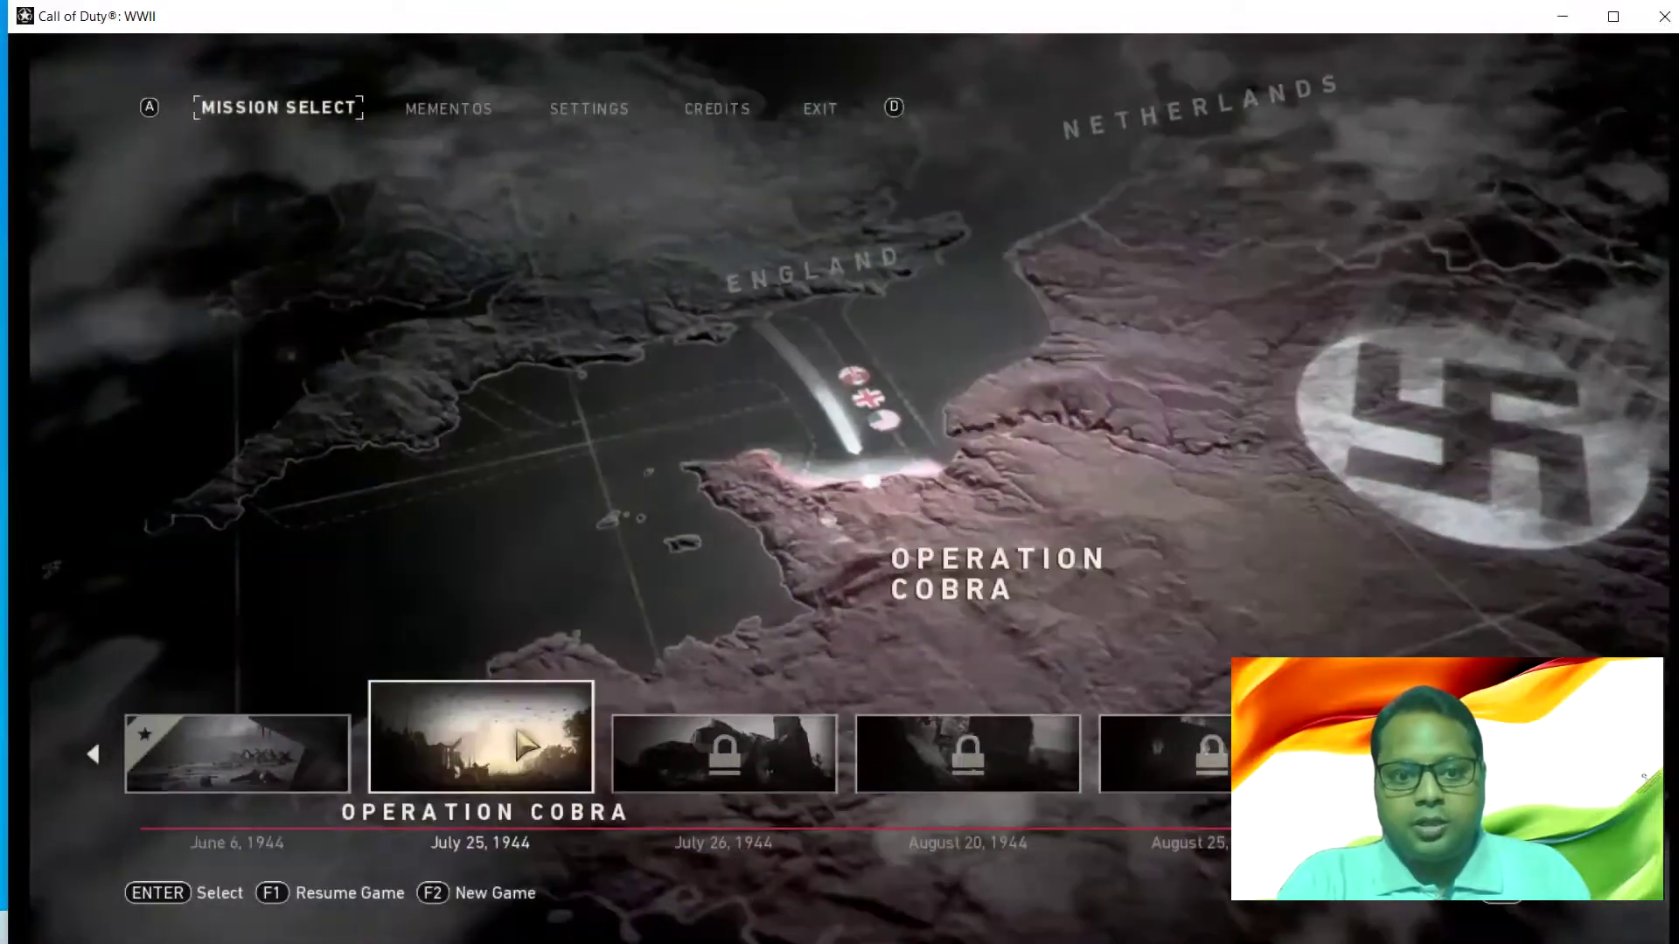
pyautogui.click(517, 721)
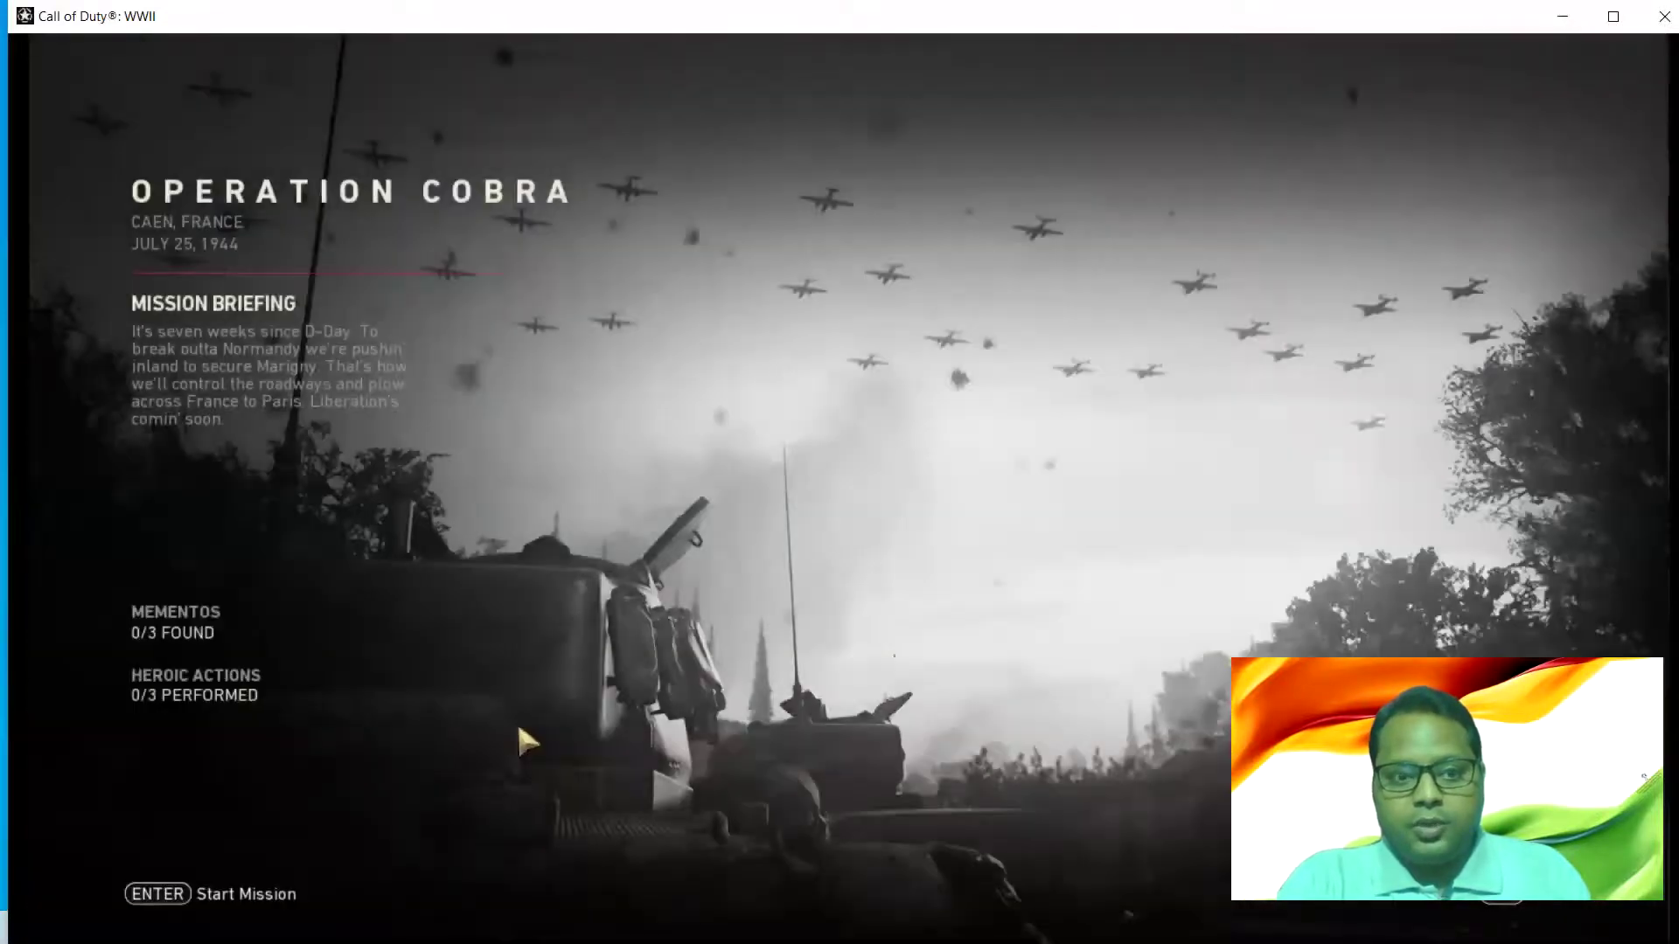
pyautogui.click(201, 892)
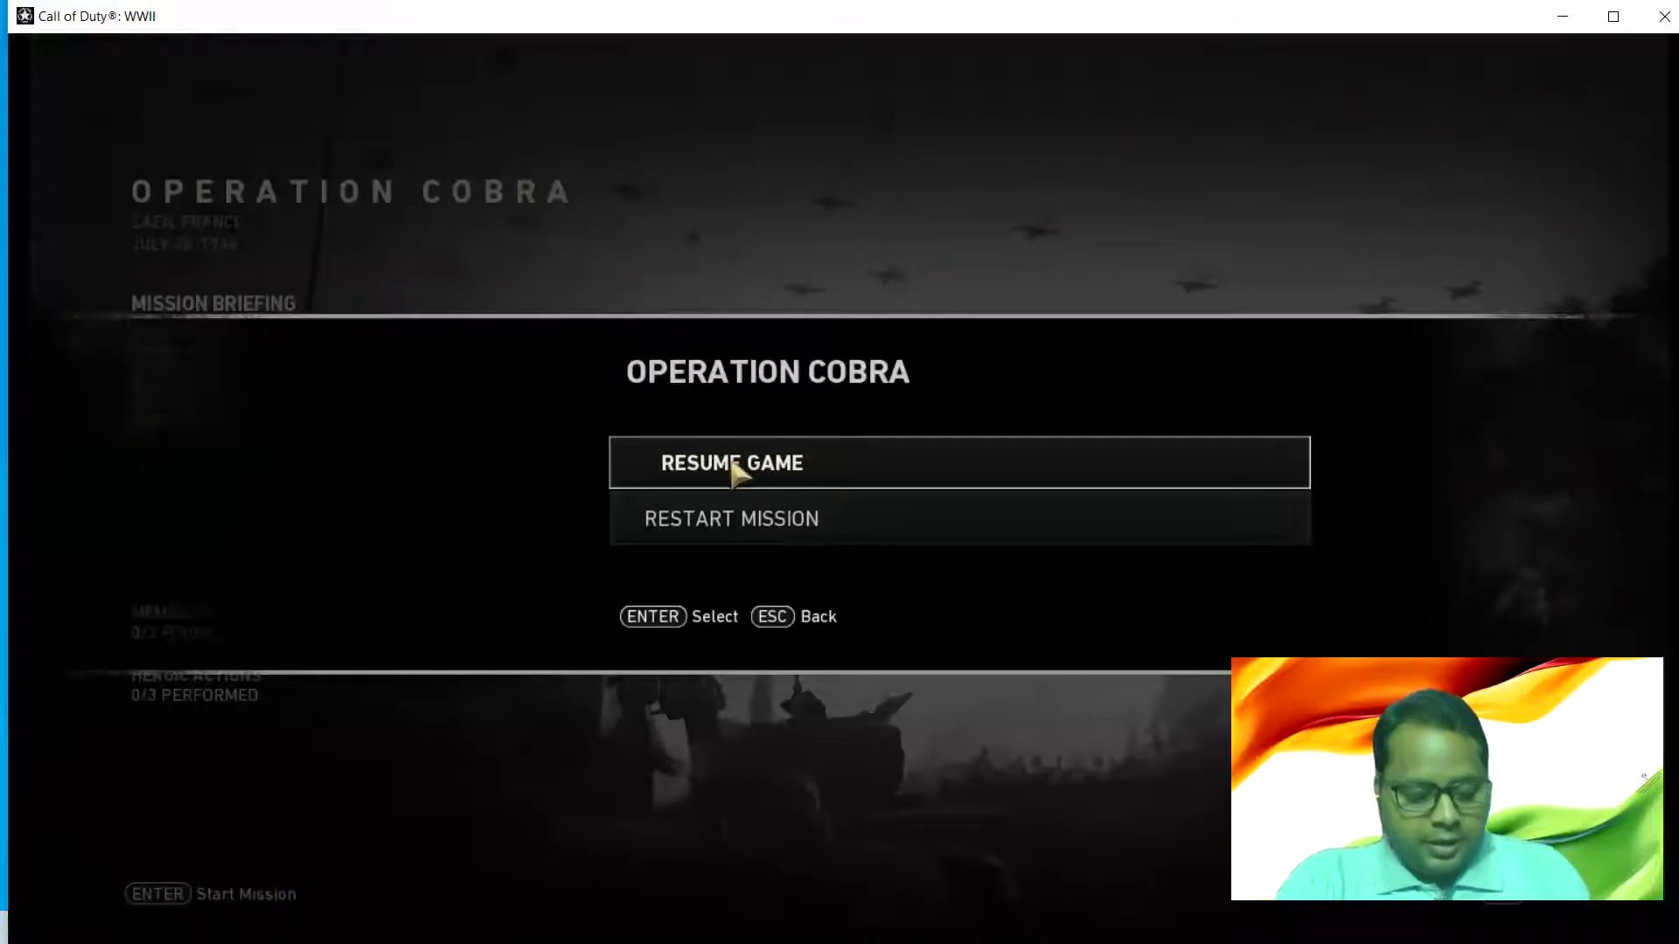
pyautogui.click(732, 465)
pyautogui.hotkey('alt', 'Tab')
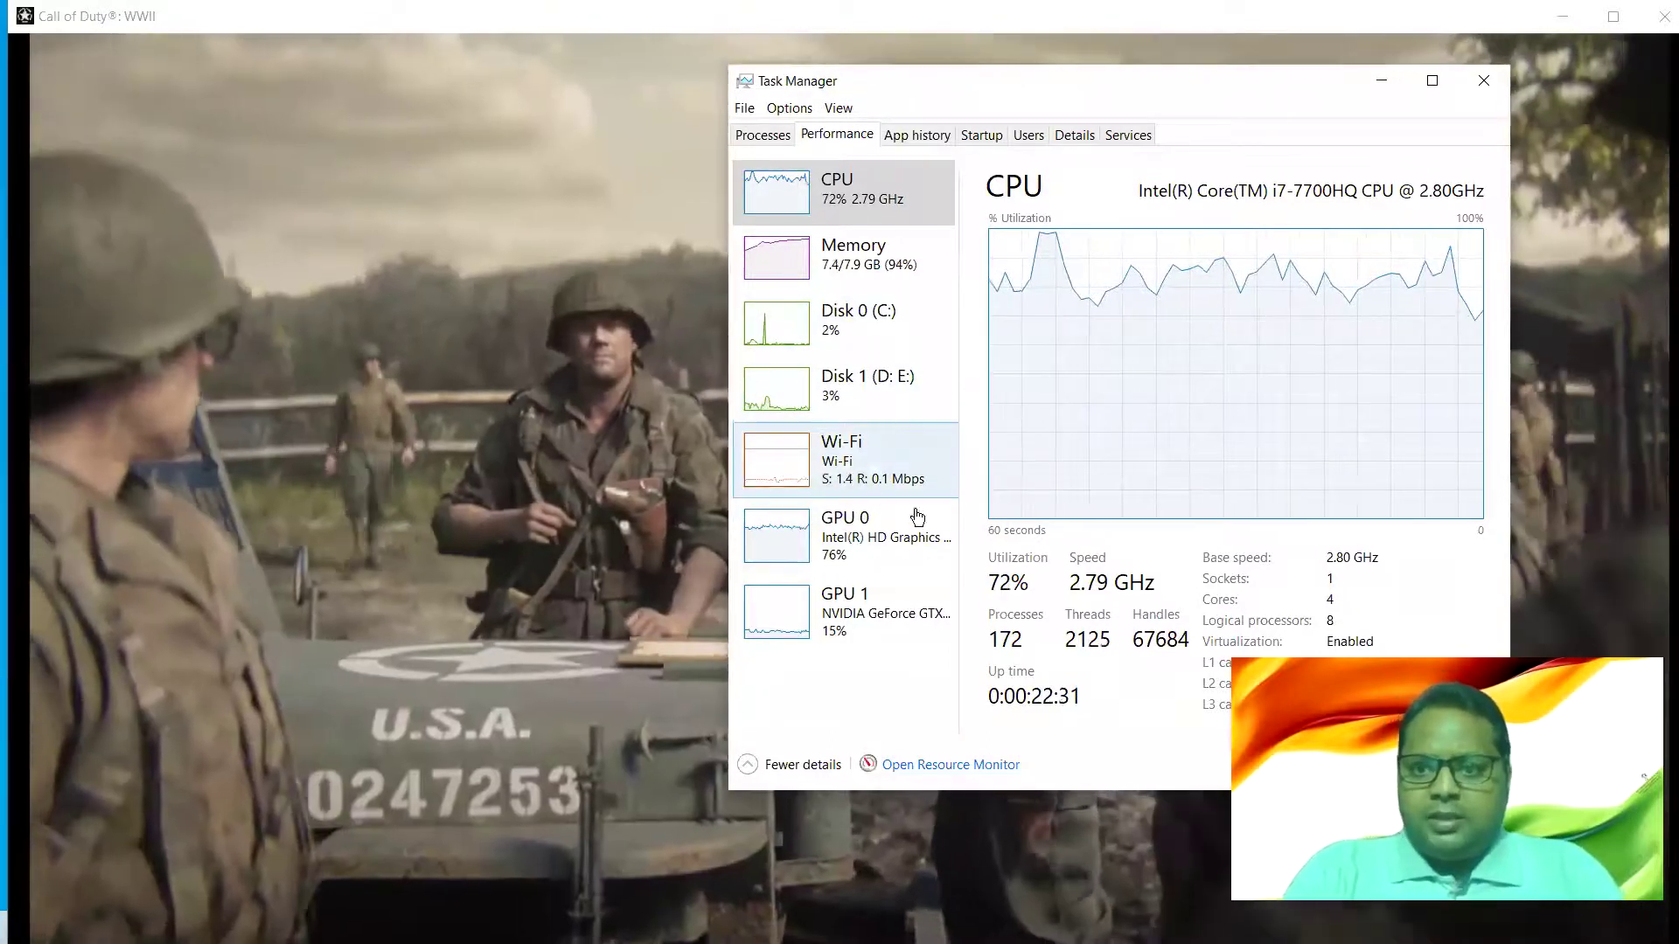
# - Close the Call of Duty: WWII game and move Task Manager clear to show the whole CPU graph
pyautogui.click(600, 710)
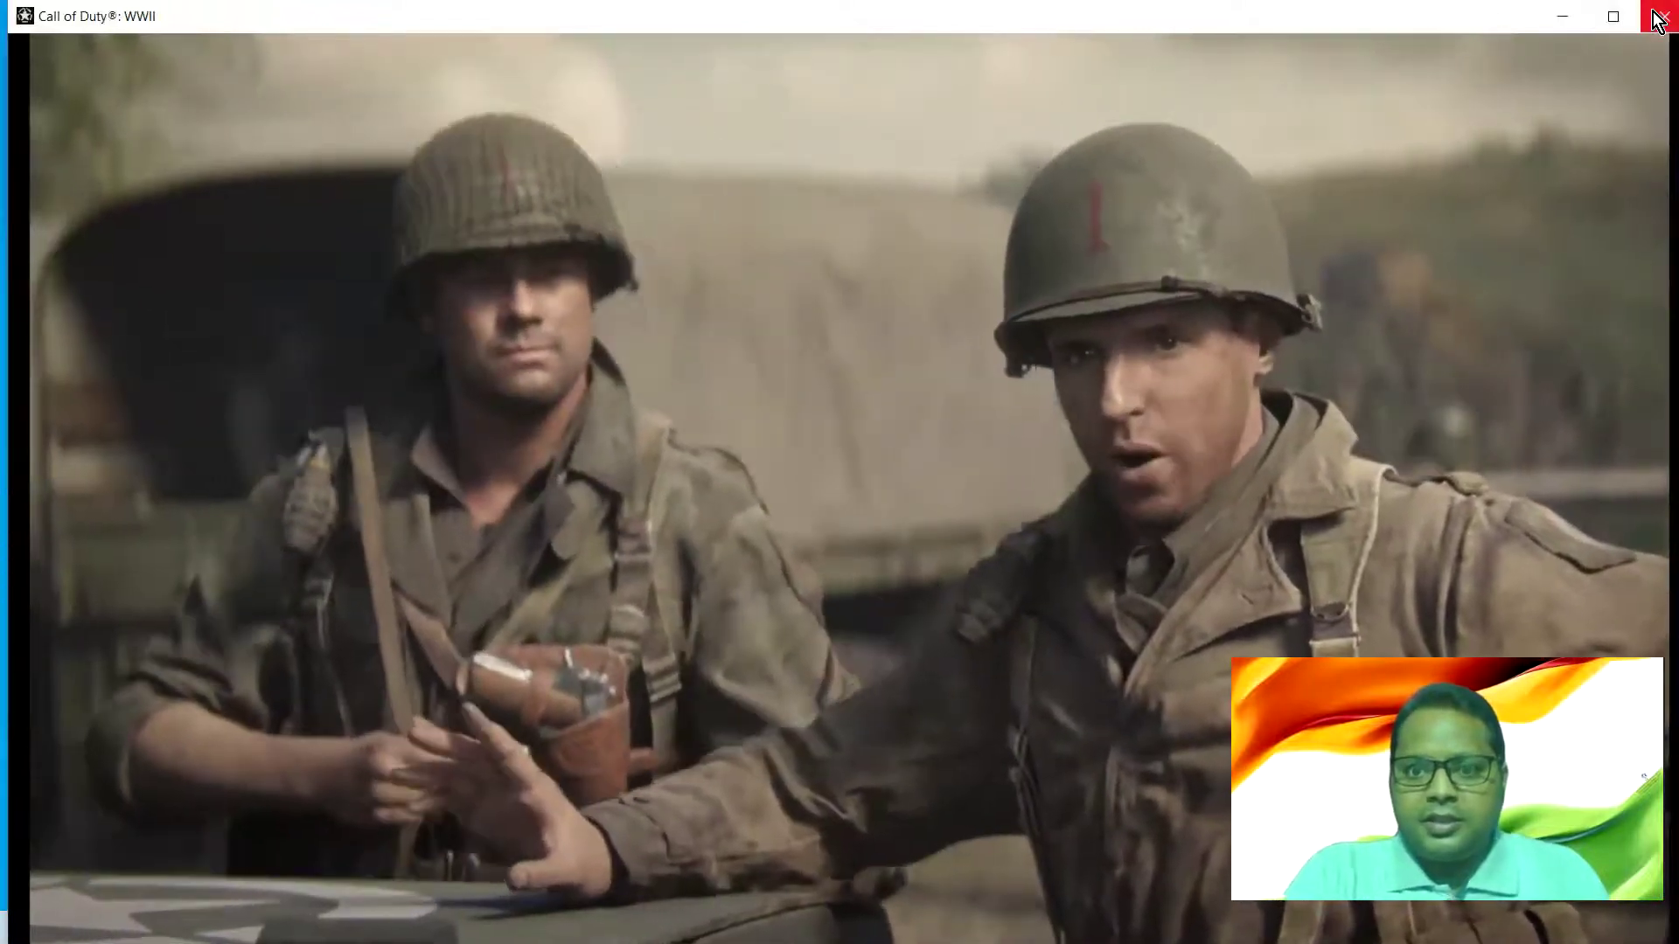
pyautogui.click(1658, 17)
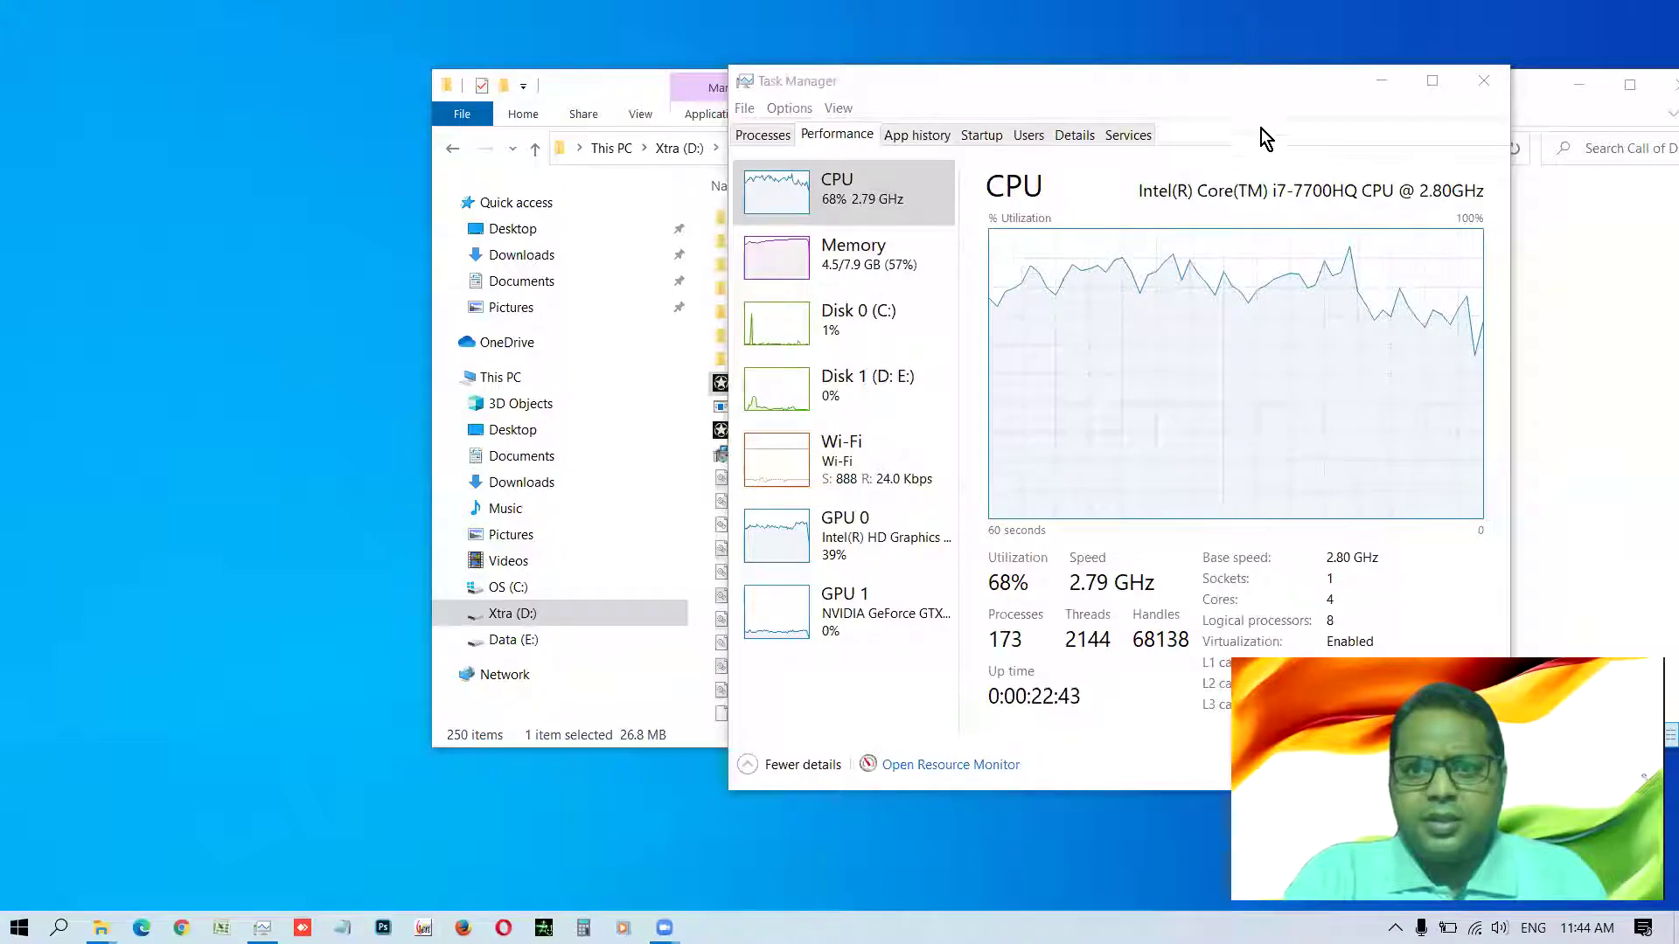
pyautogui.click(1194, 90)
pyautogui.moveTo(1177, 91); pyautogui.dragTo(920, 96)
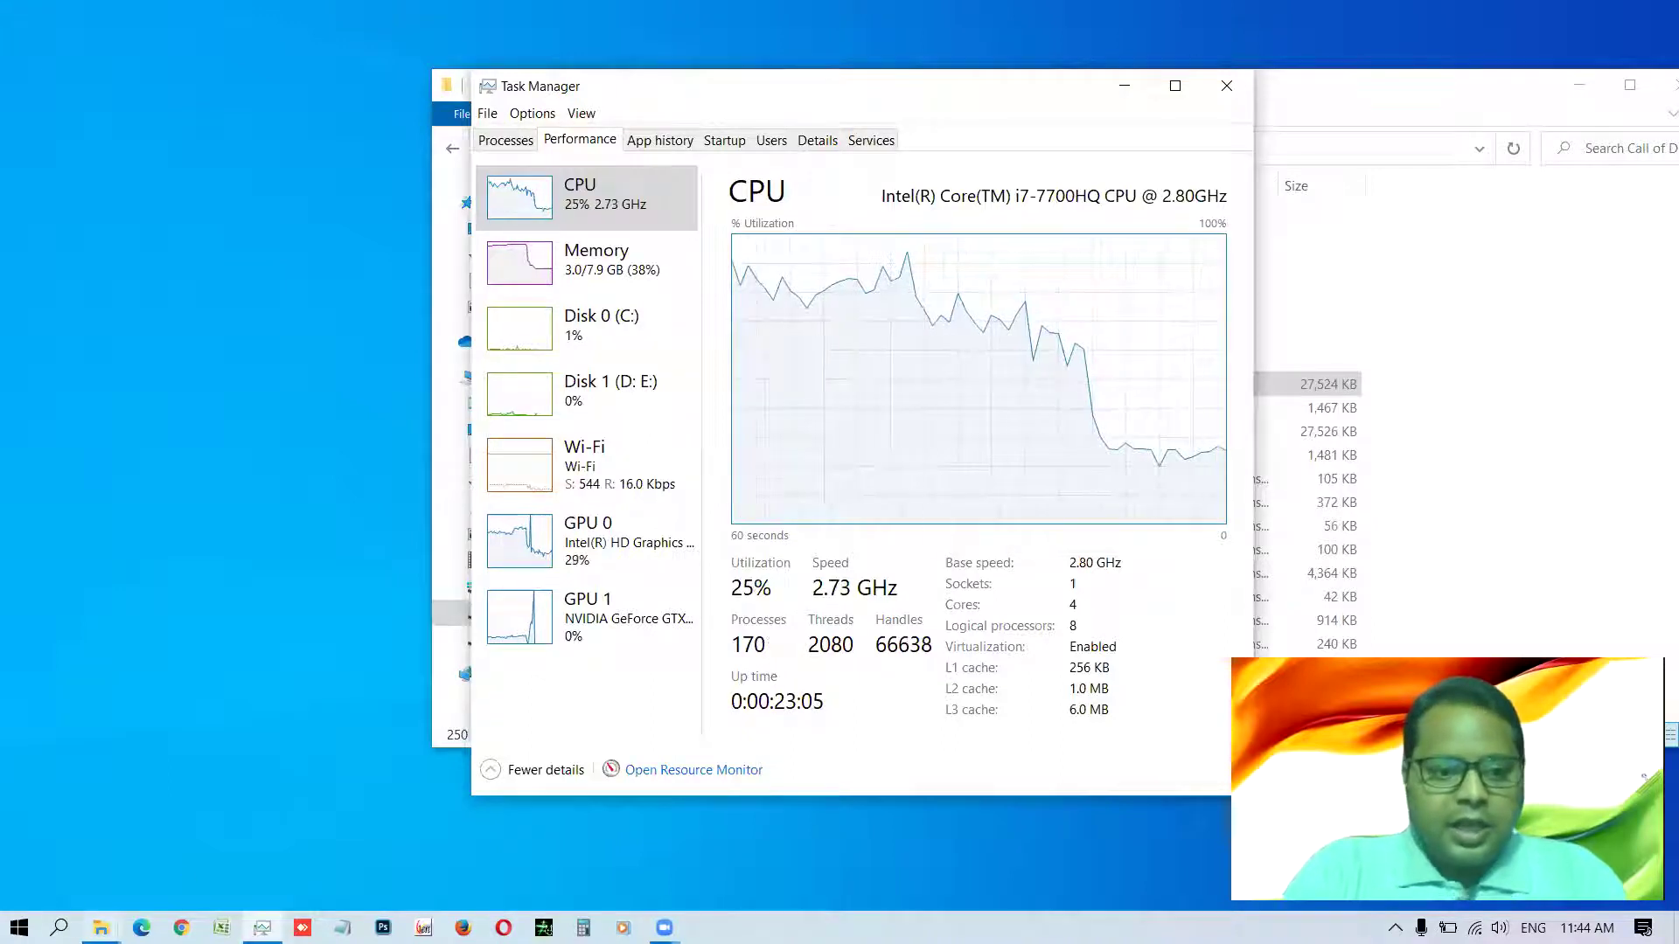
# - Bring the Call of Duty - WWII folder window to the front and look through its files
pyautogui.click(100, 928)
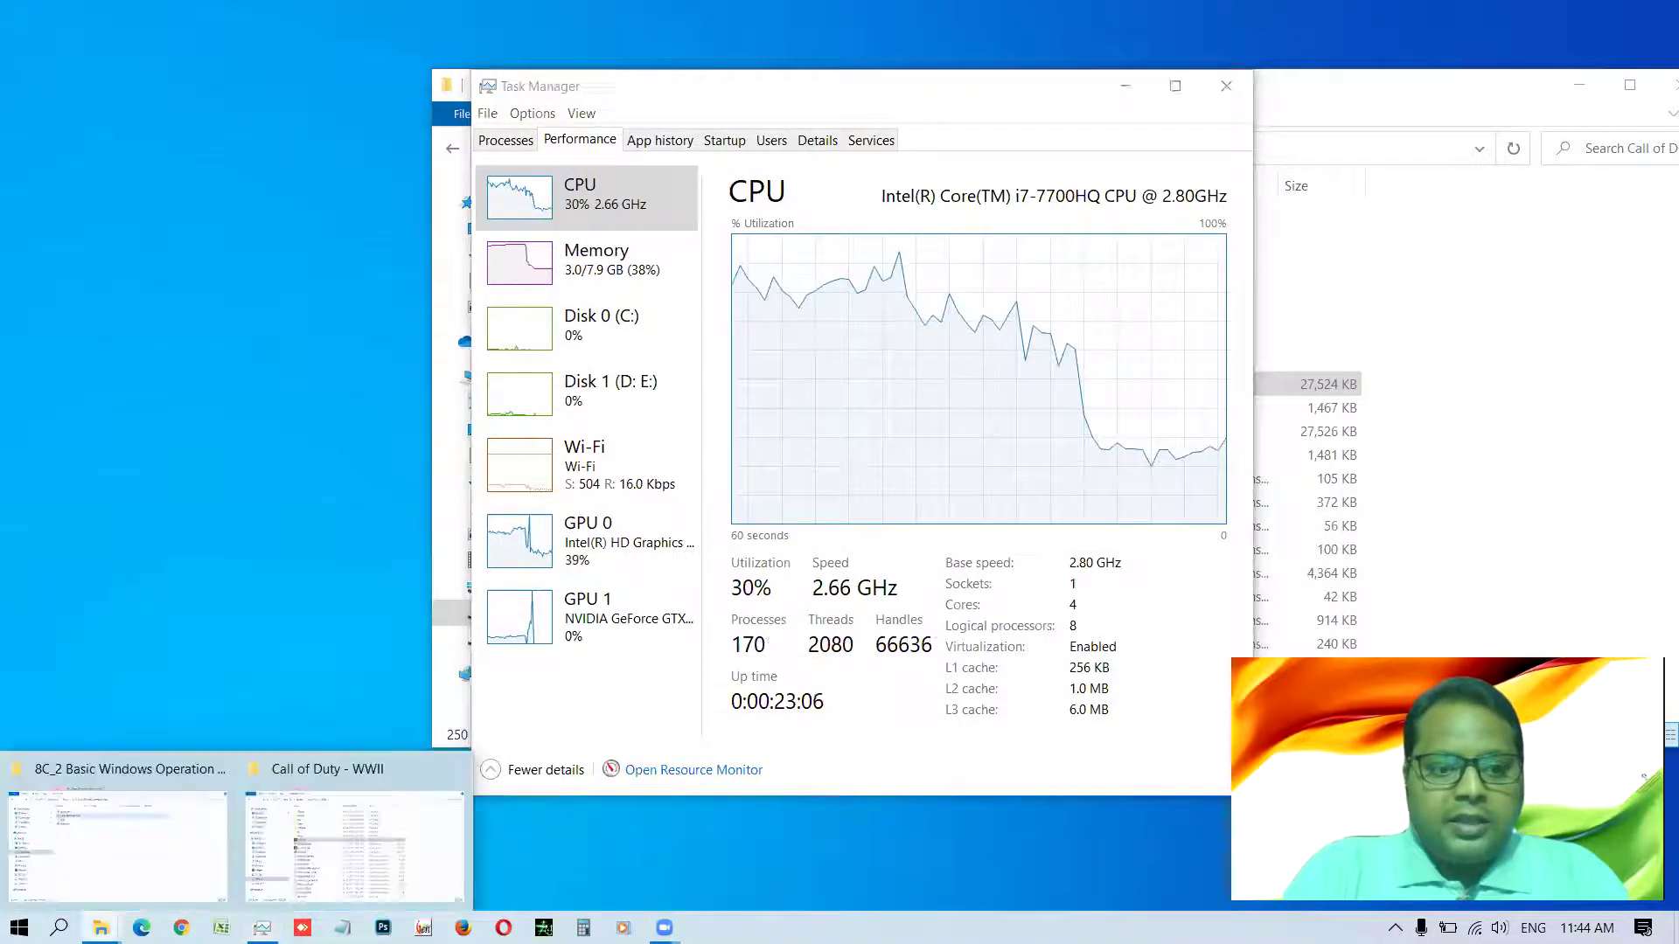
pyautogui.click(362, 868)
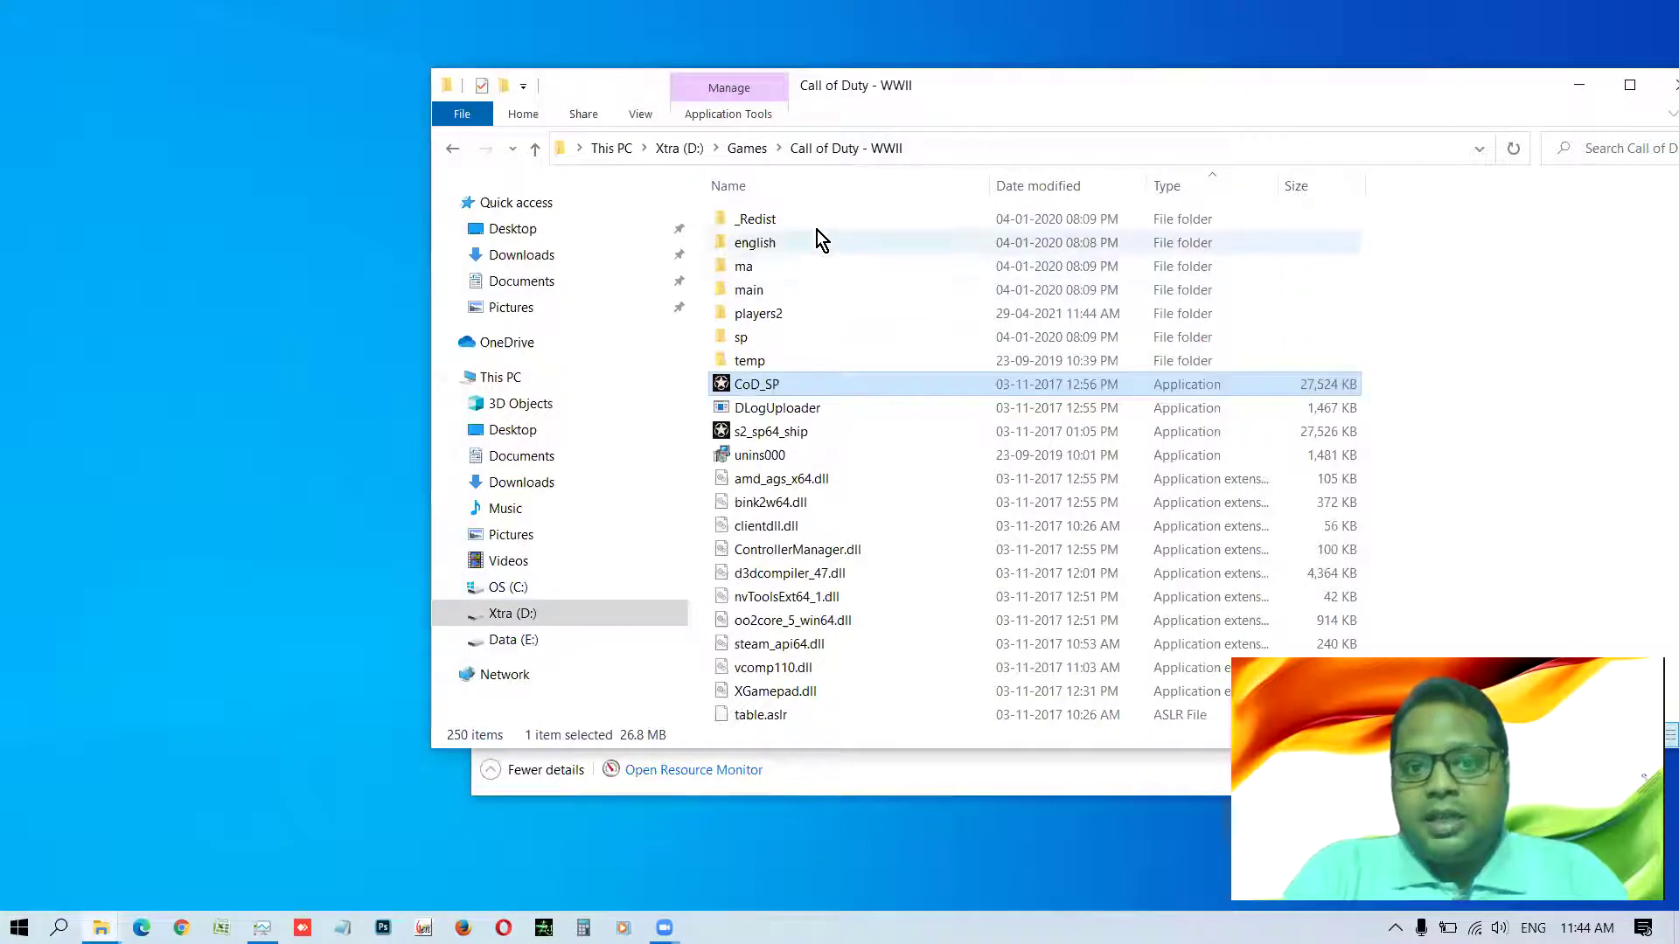
pyautogui.scroll(-20, 827, 450)
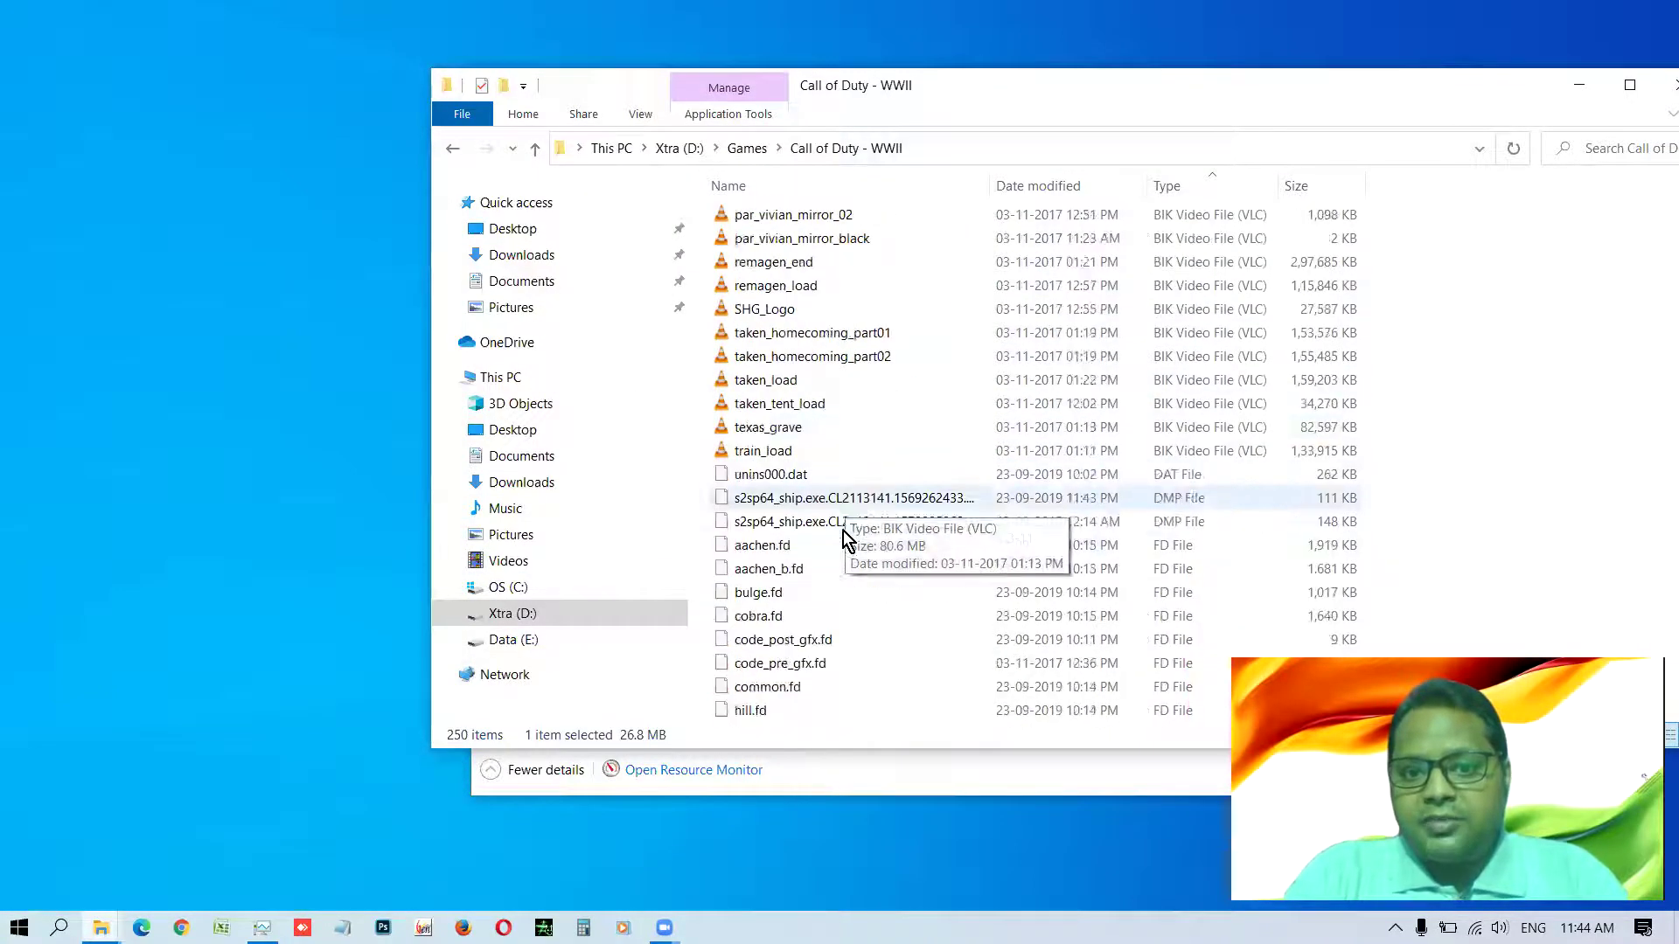
pyautogui.scroll(-18, 842, 532)
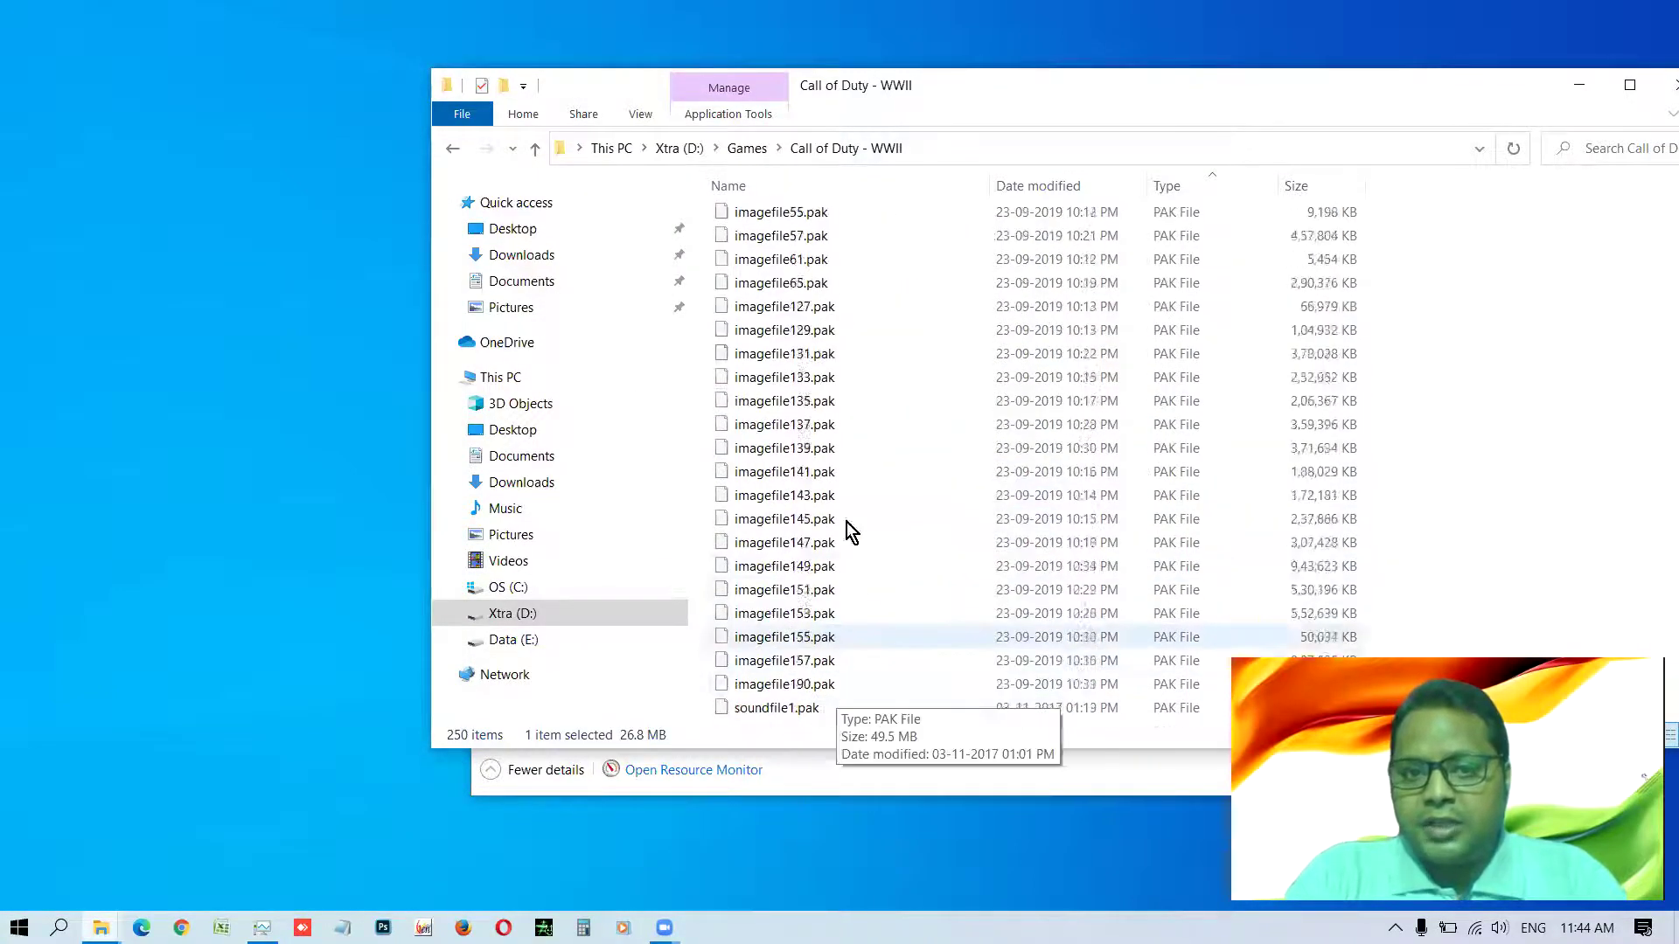
# - Go up to the Games folder and examine the size and file count in the Call of Duty - WWII folder's properties
pyautogui.click(745, 147)
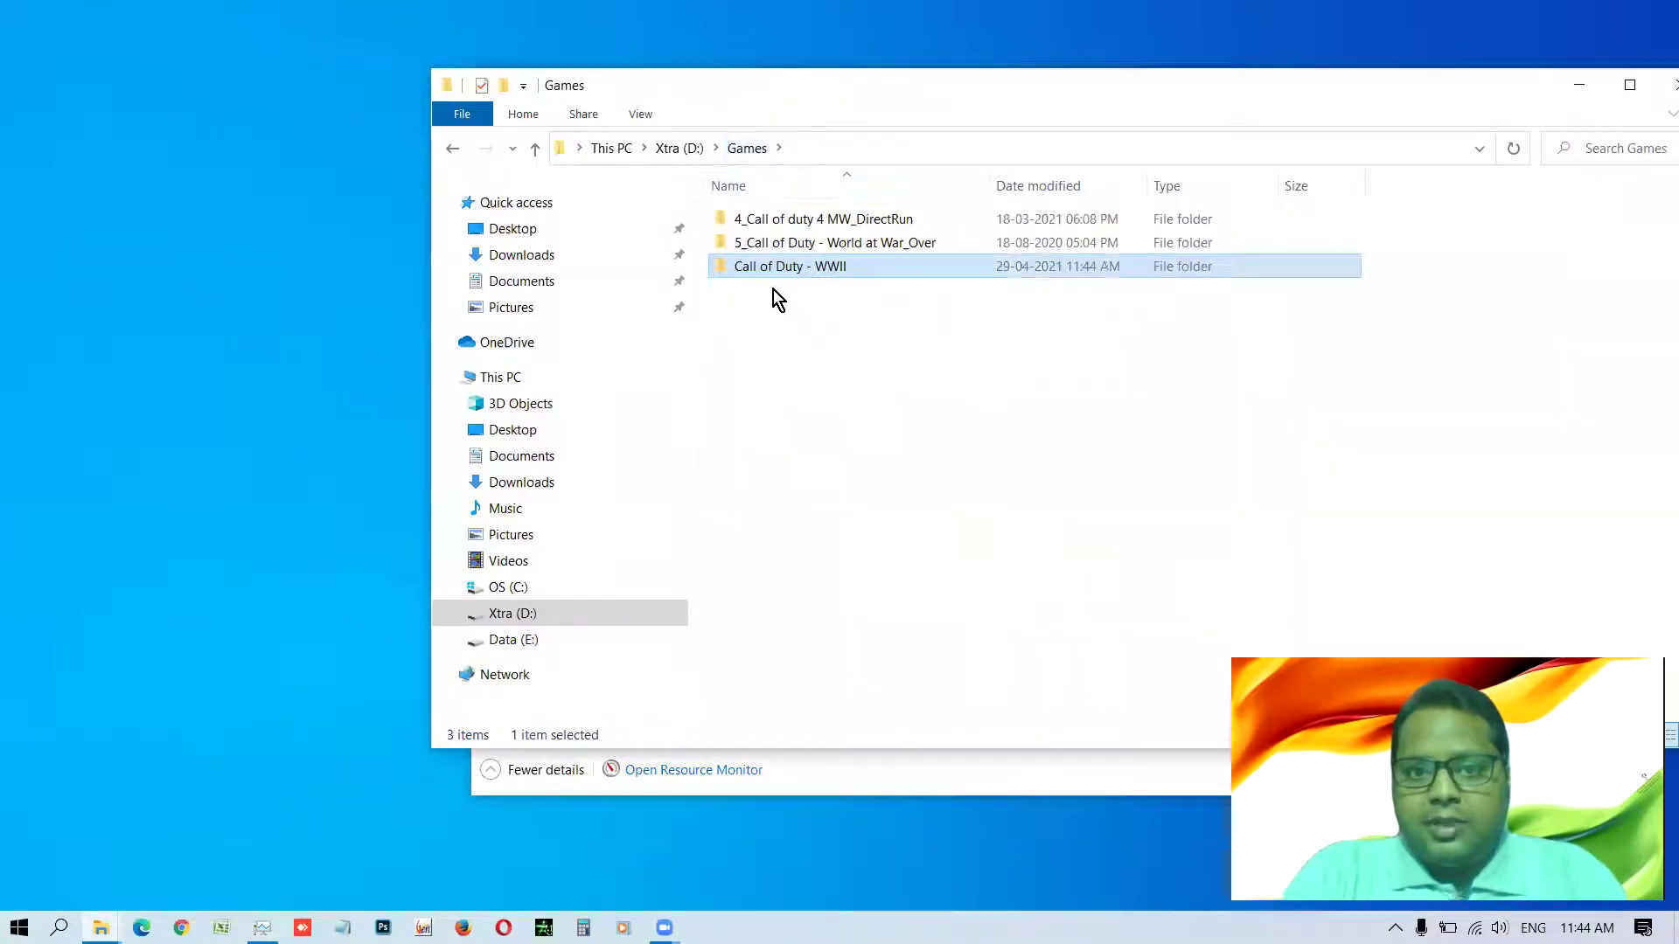
pyautogui.rightClick(778, 270)
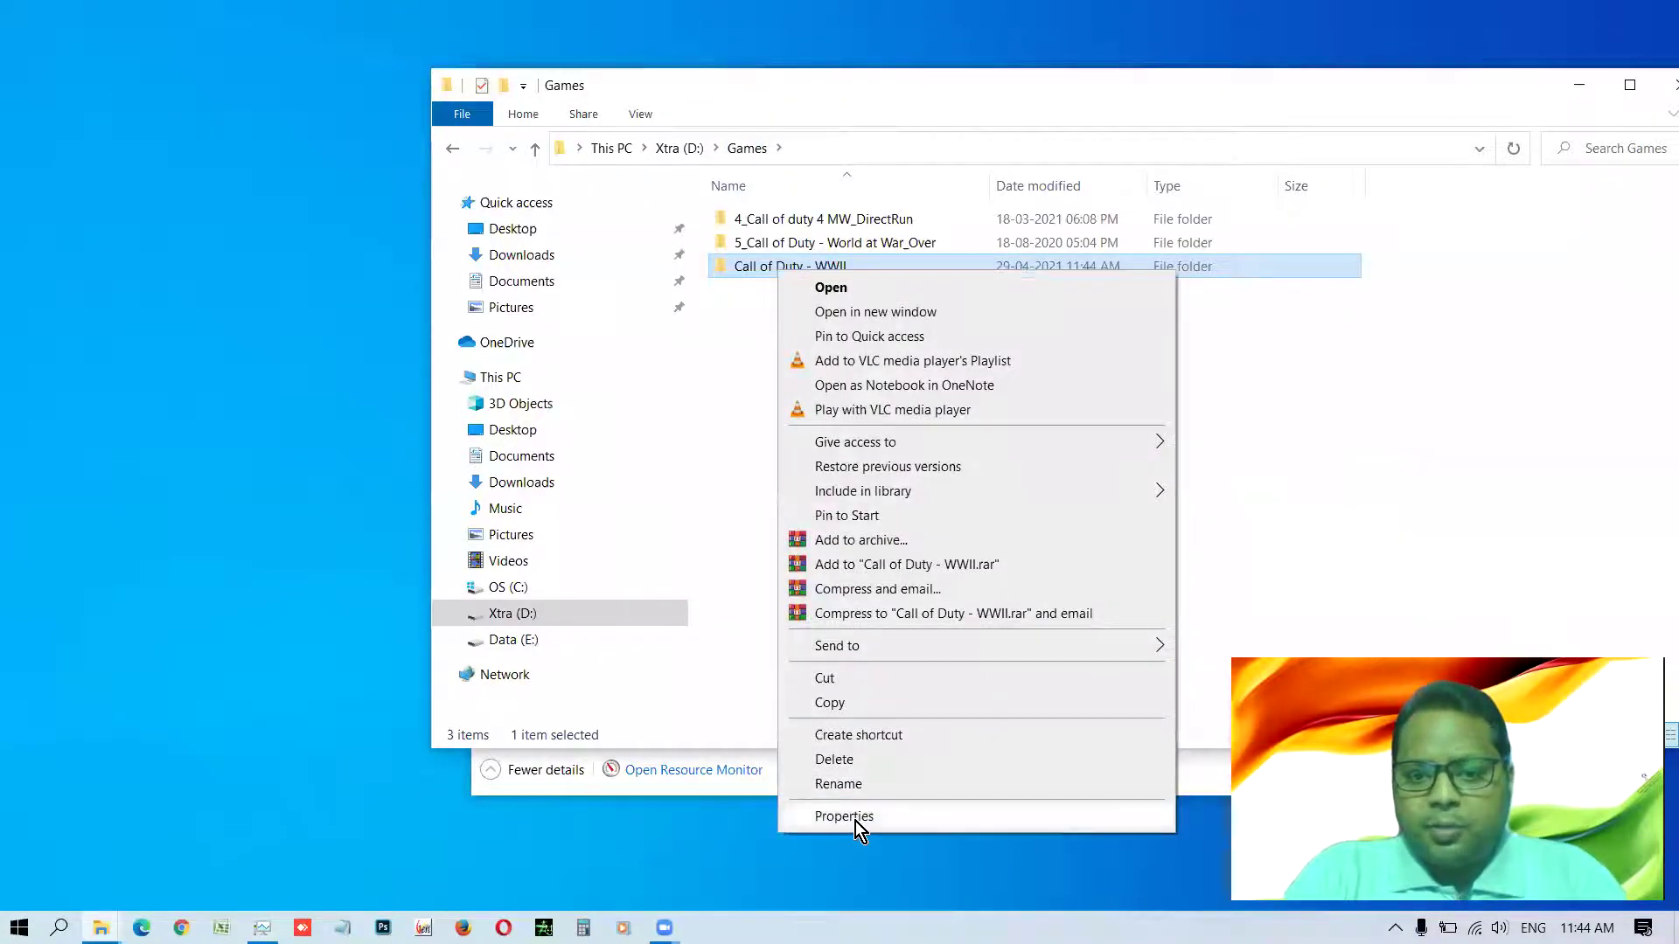
pyautogui.click(855, 821)
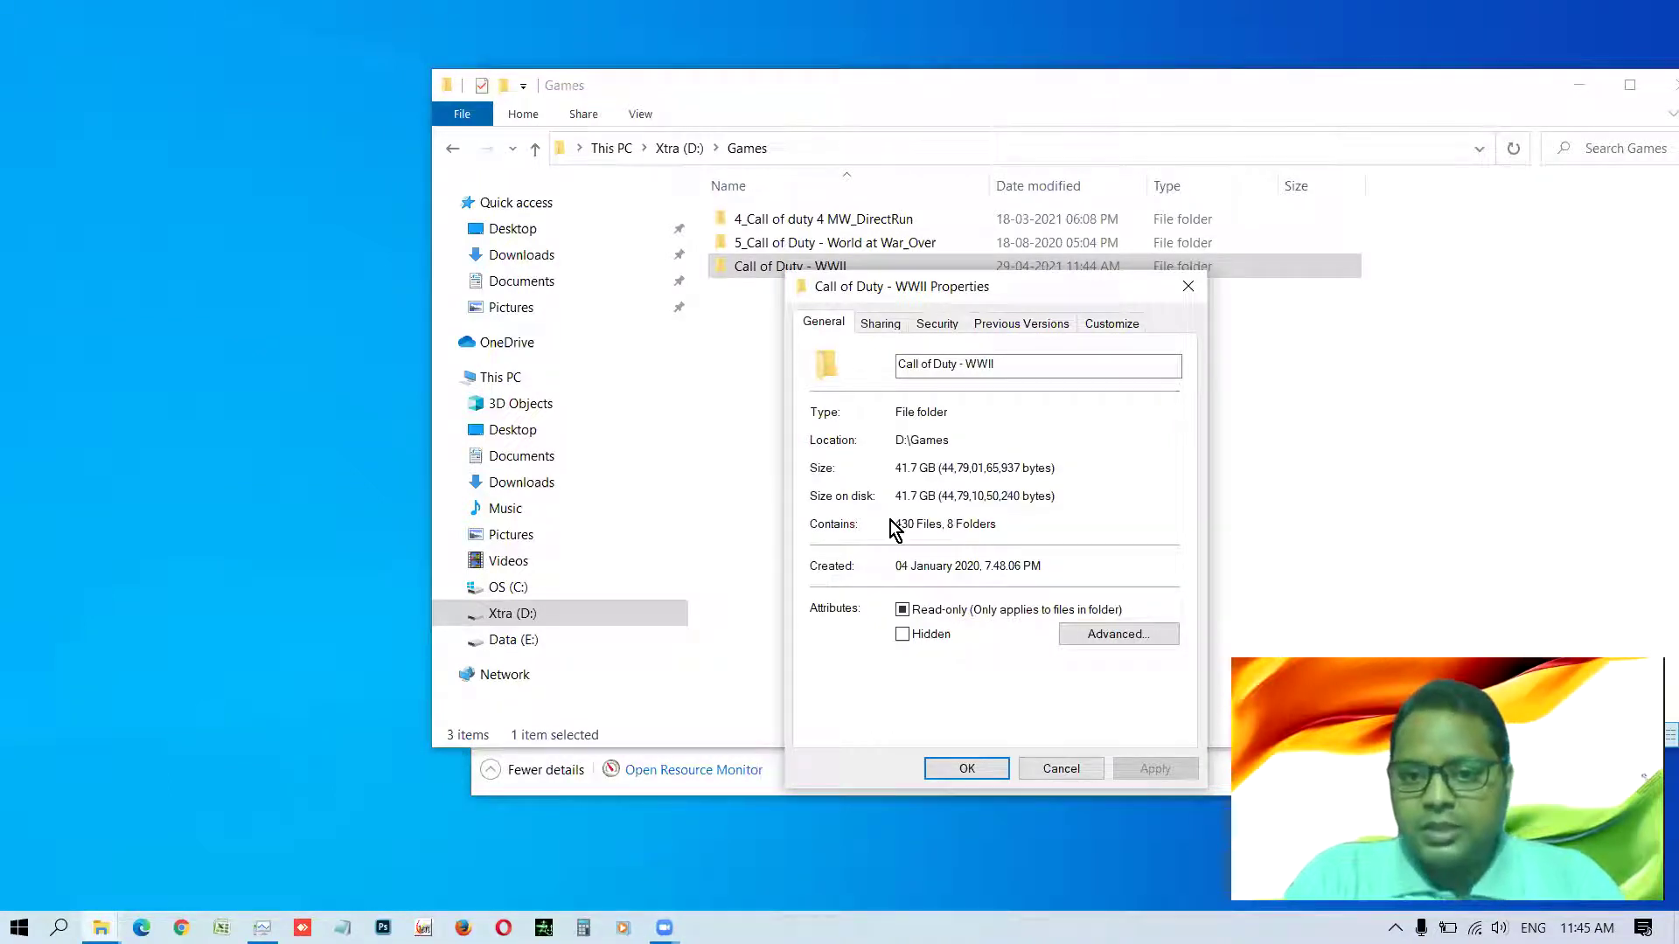
pyautogui.moveTo(996, 525); pyautogui.dragTo(1004, 527)
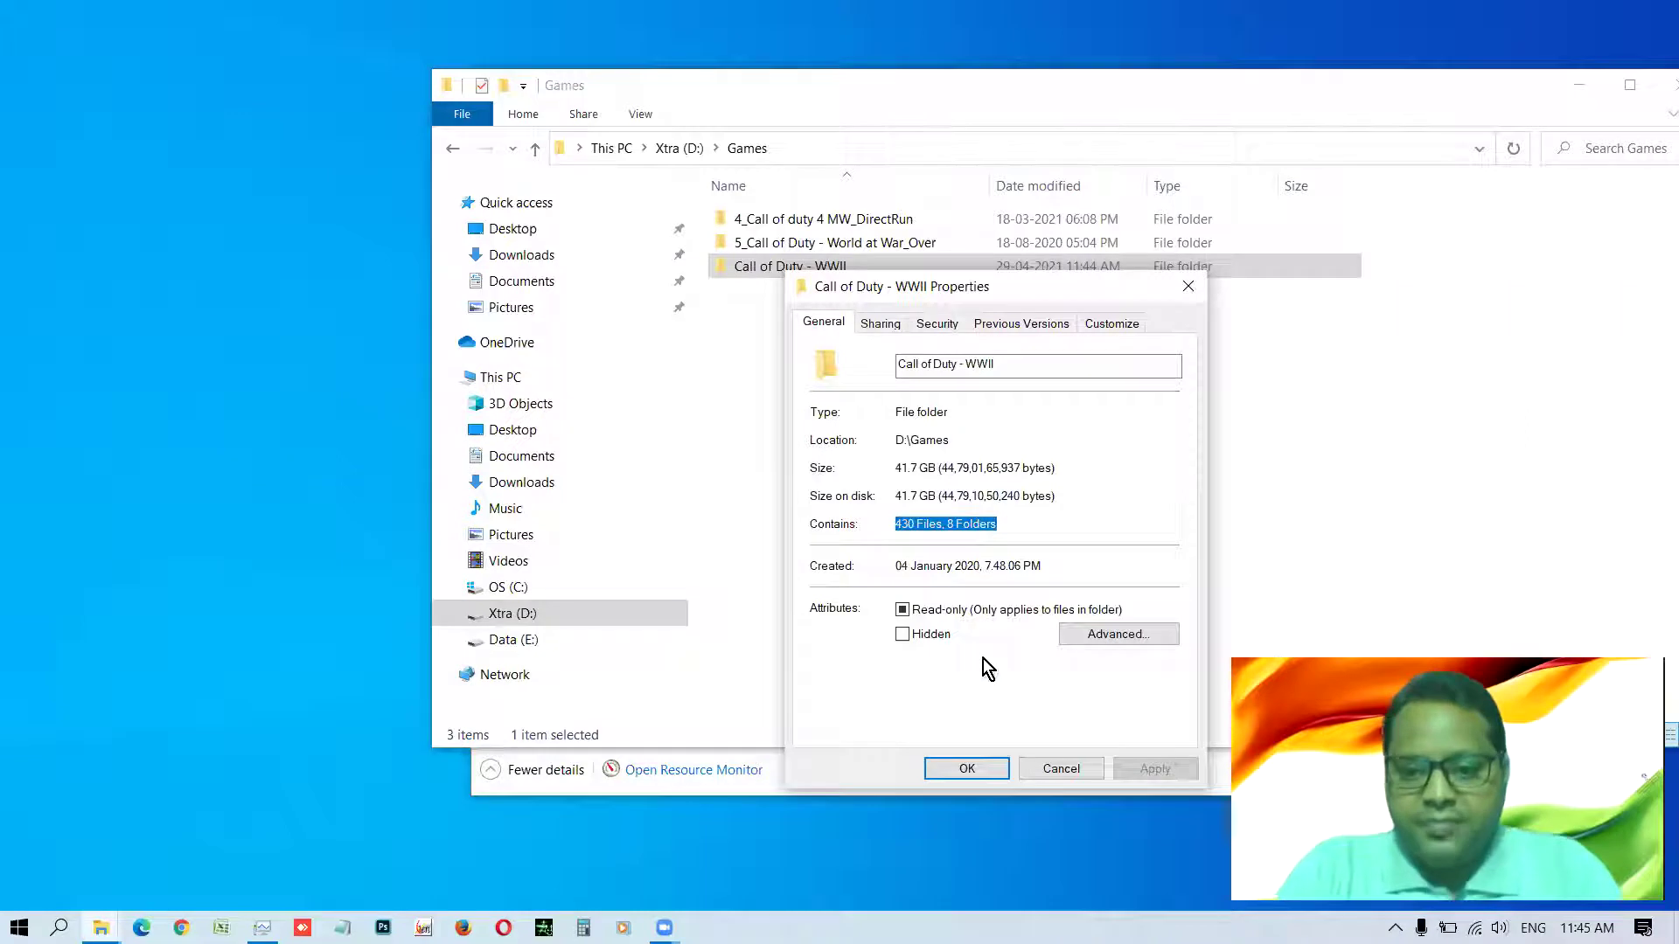
pyautogui.click(979, 769)
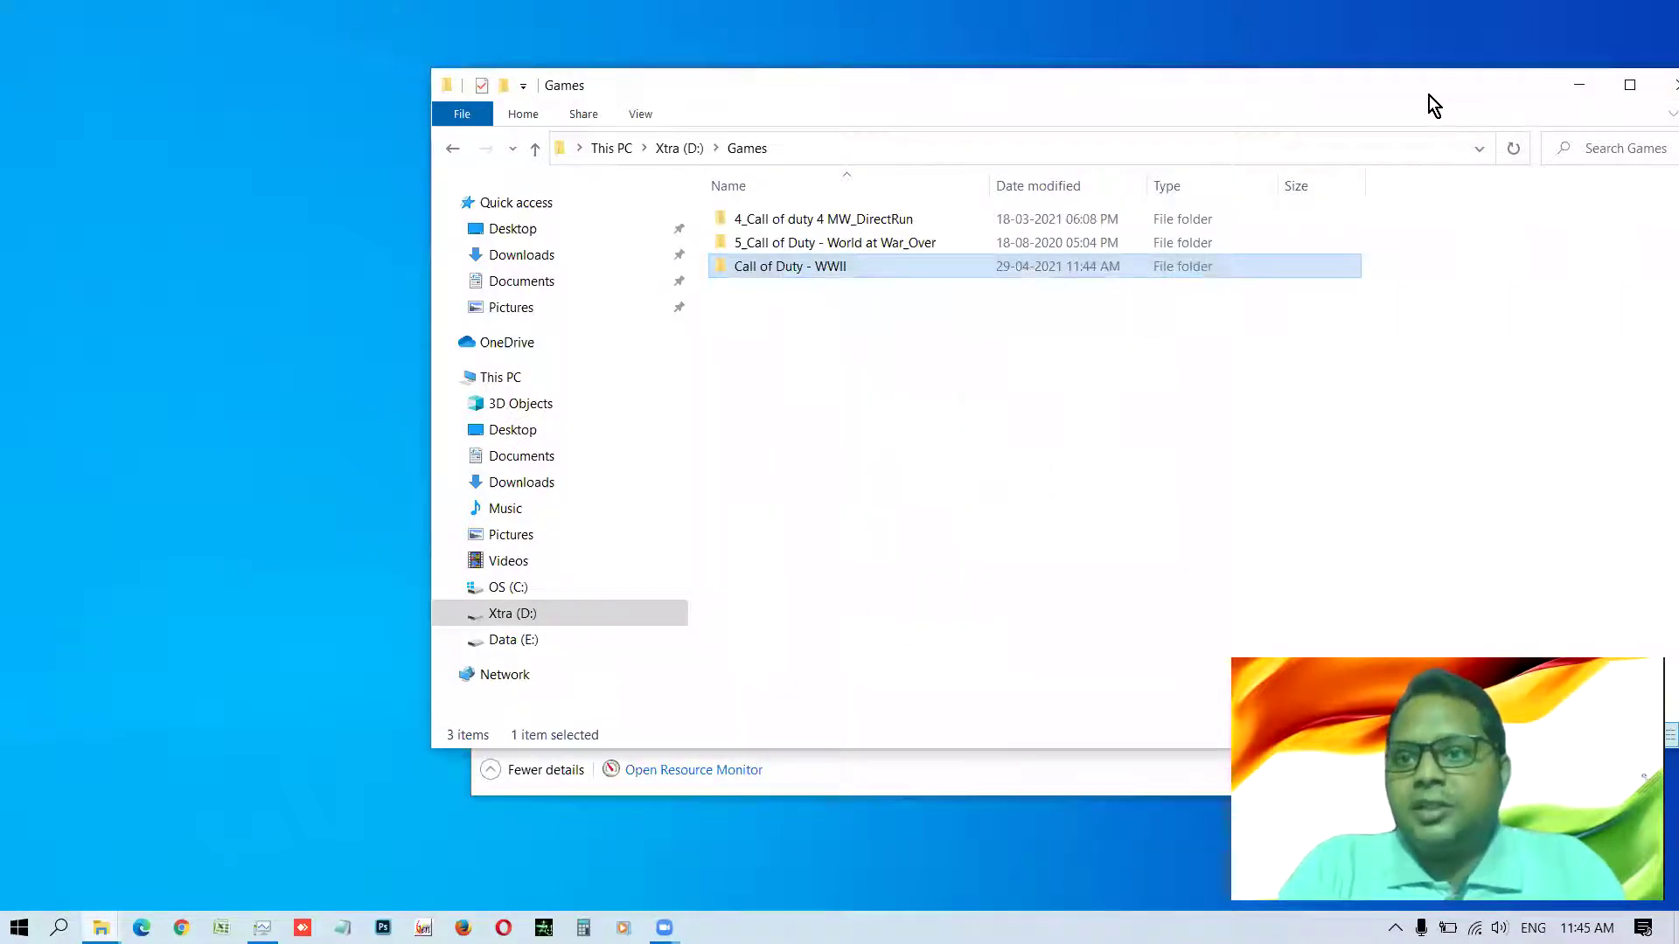
# - Move the Games folder window until its controls are reachable, close it, and reposition Task Manager on the desktop
pyautogui.moveTo(1428, 96); pyautogui.dragTo(1192, 97)
pyautogui.click(1452, 114)
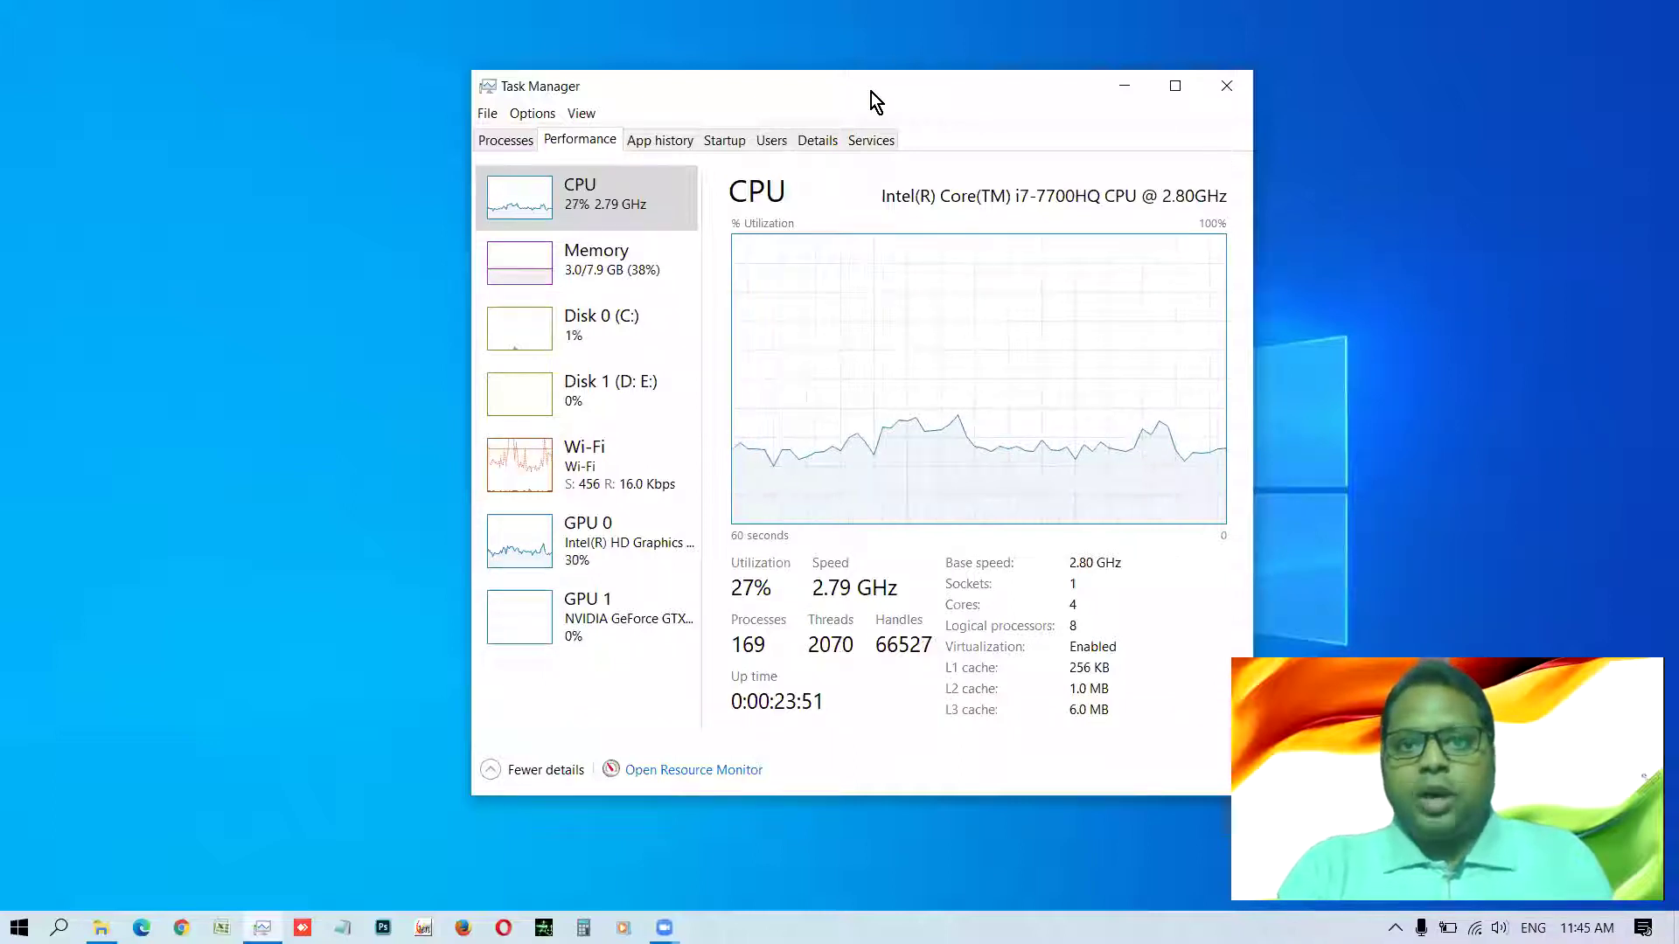
pyautogui.moveTo(871, 92); pyautogui.dragTo(786, 93)
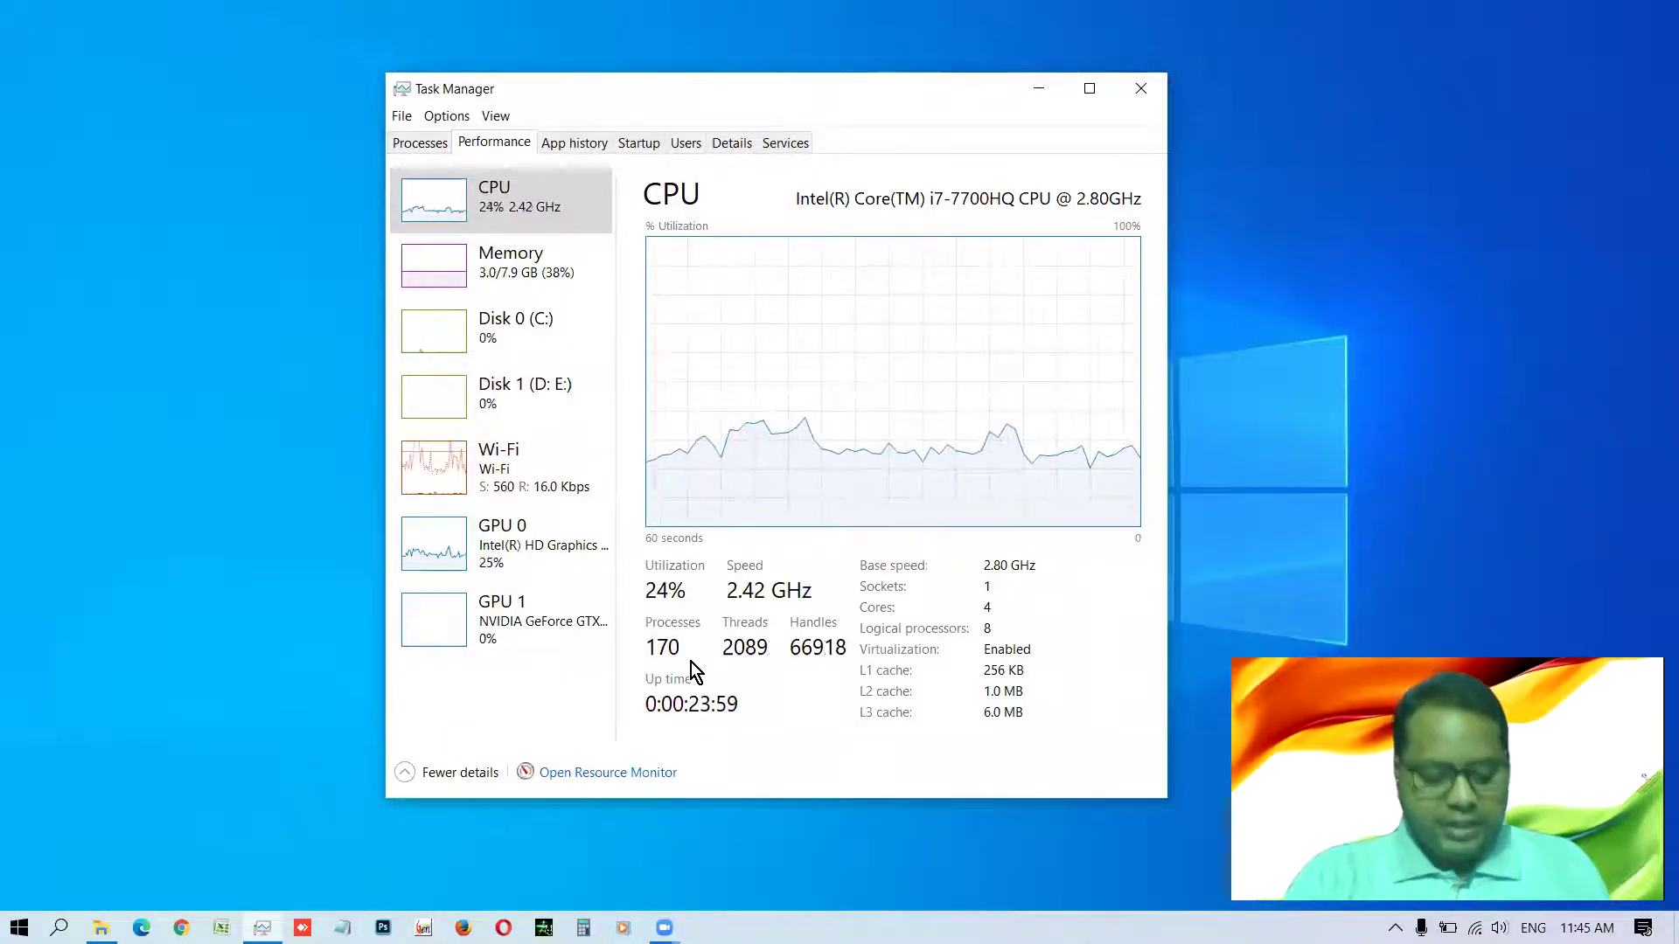
# - Launch the On-Screen Keyboard over Task Manager and close it again
pyautogui.press('super')
pyautogui.write('on scr')
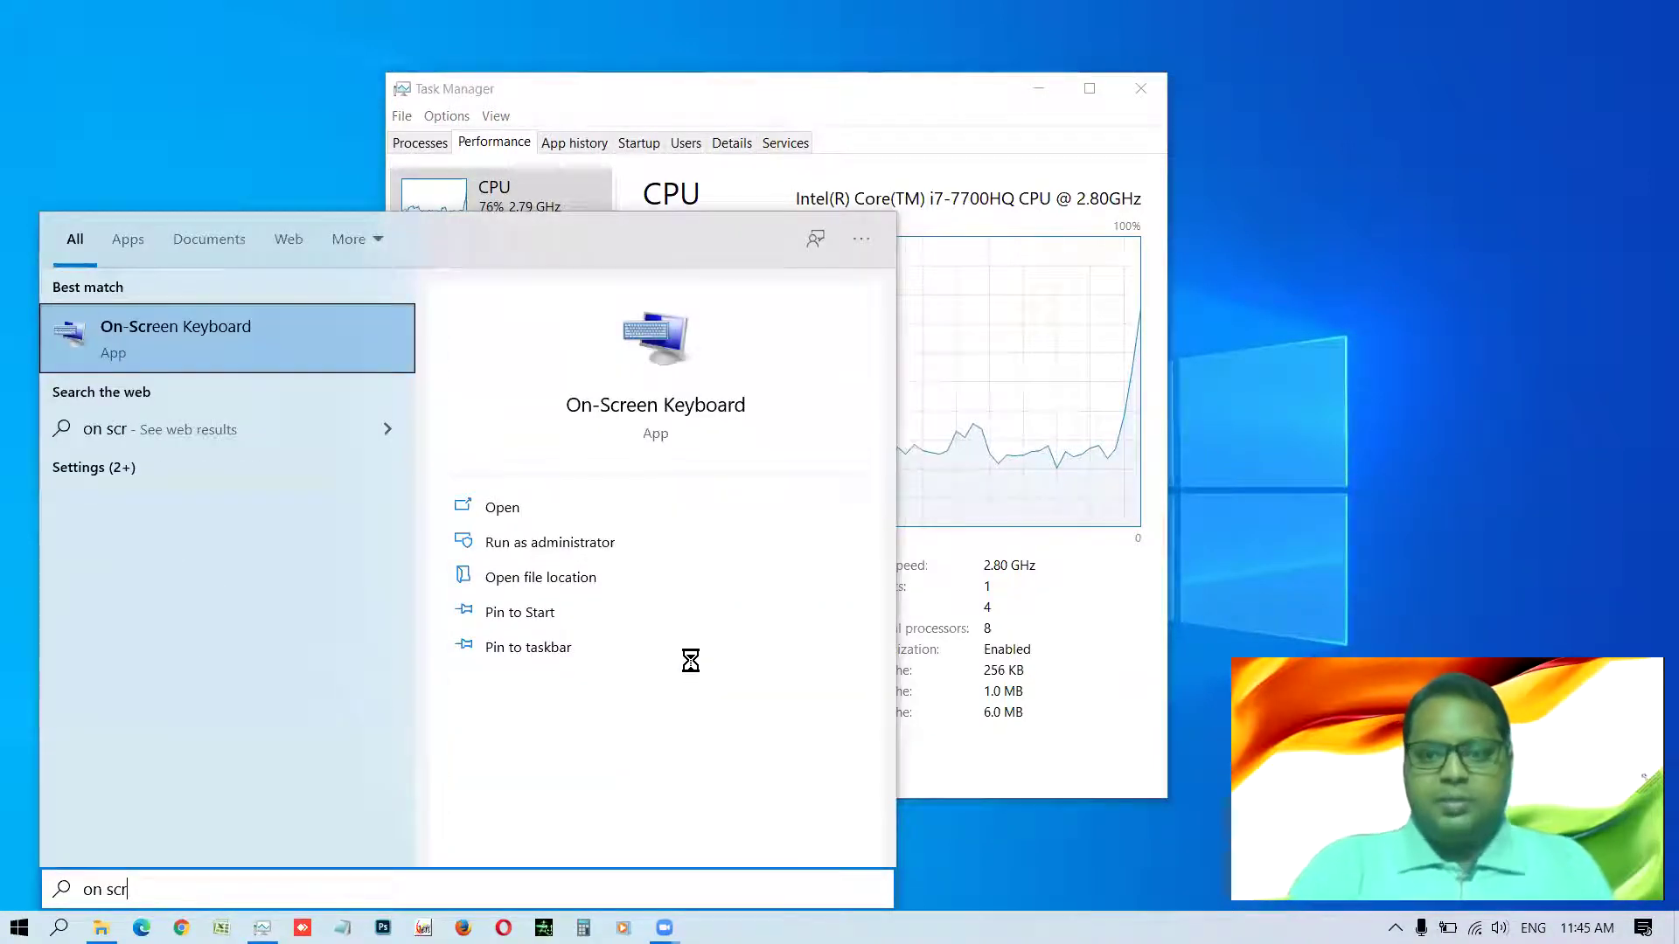
pyautogui.press('Return')
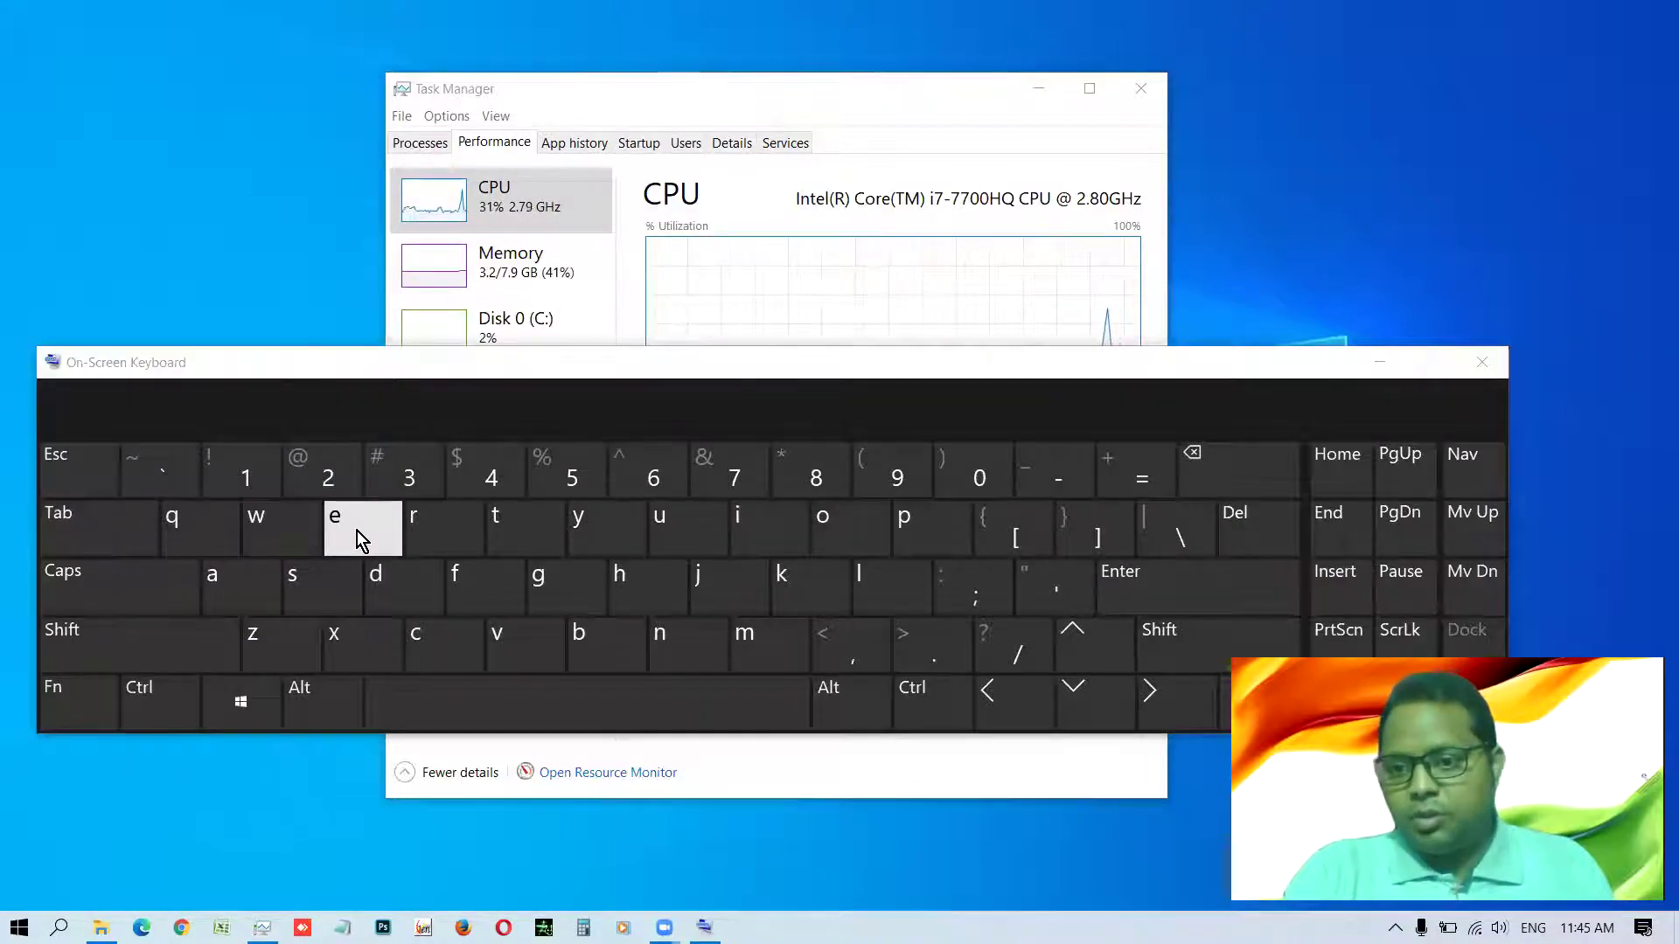
pyautogui.click(1460, 354)
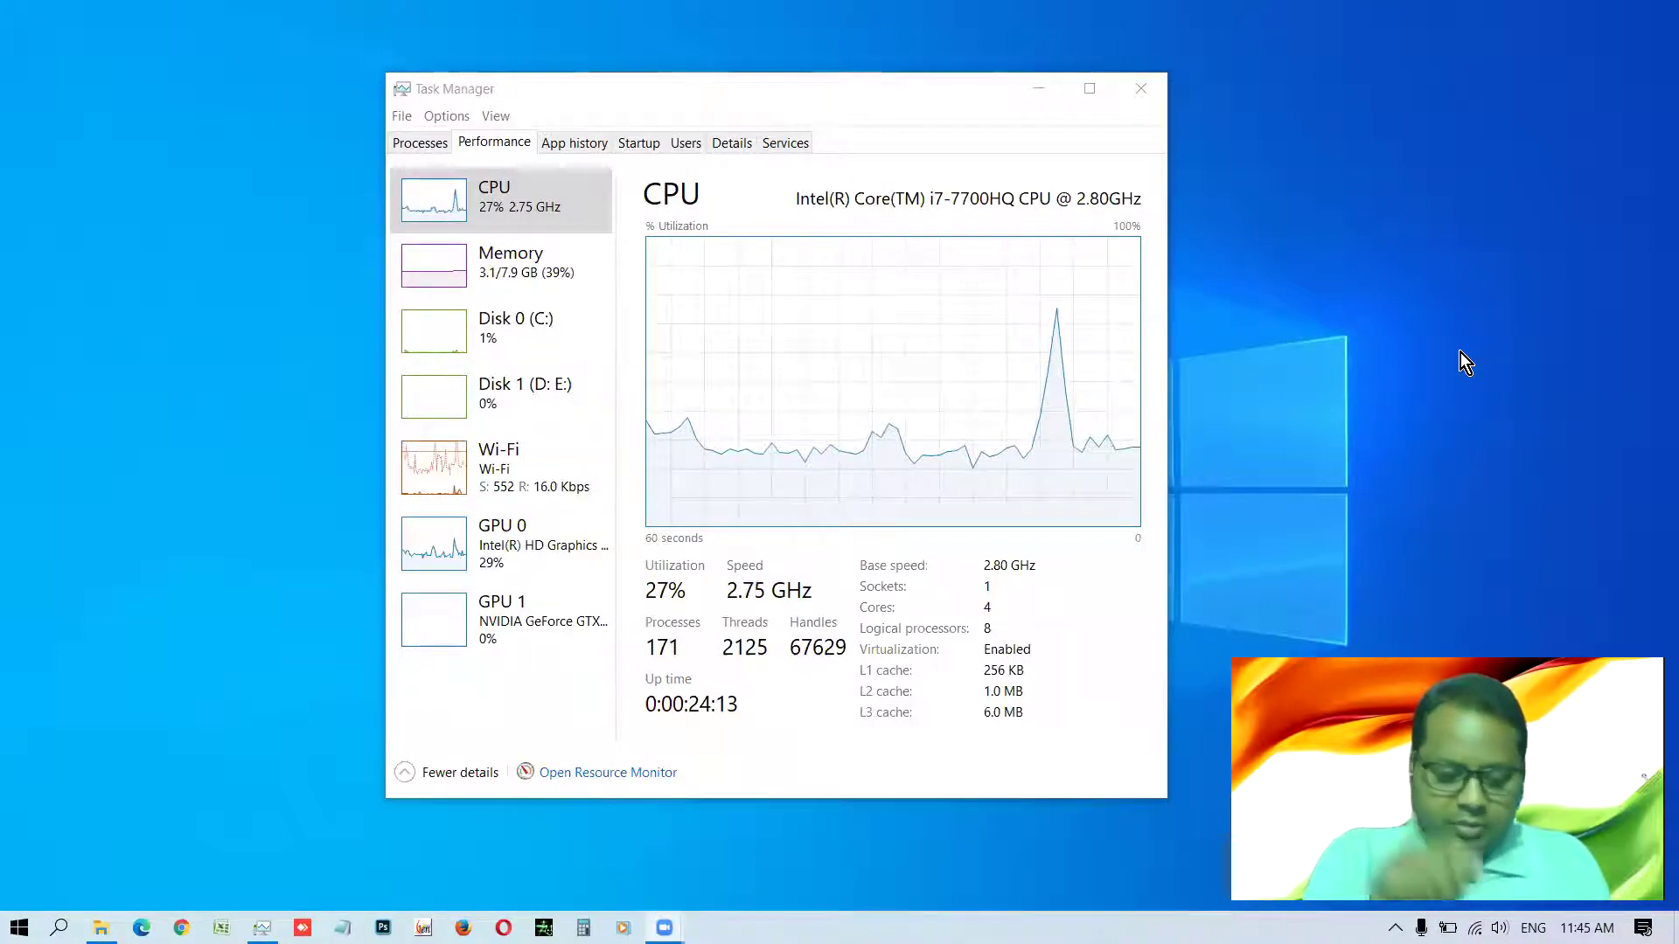
# - Open a new File Explorer window at This PC and move it slightly higher over Task Manager
pyautogui.press('super+e')
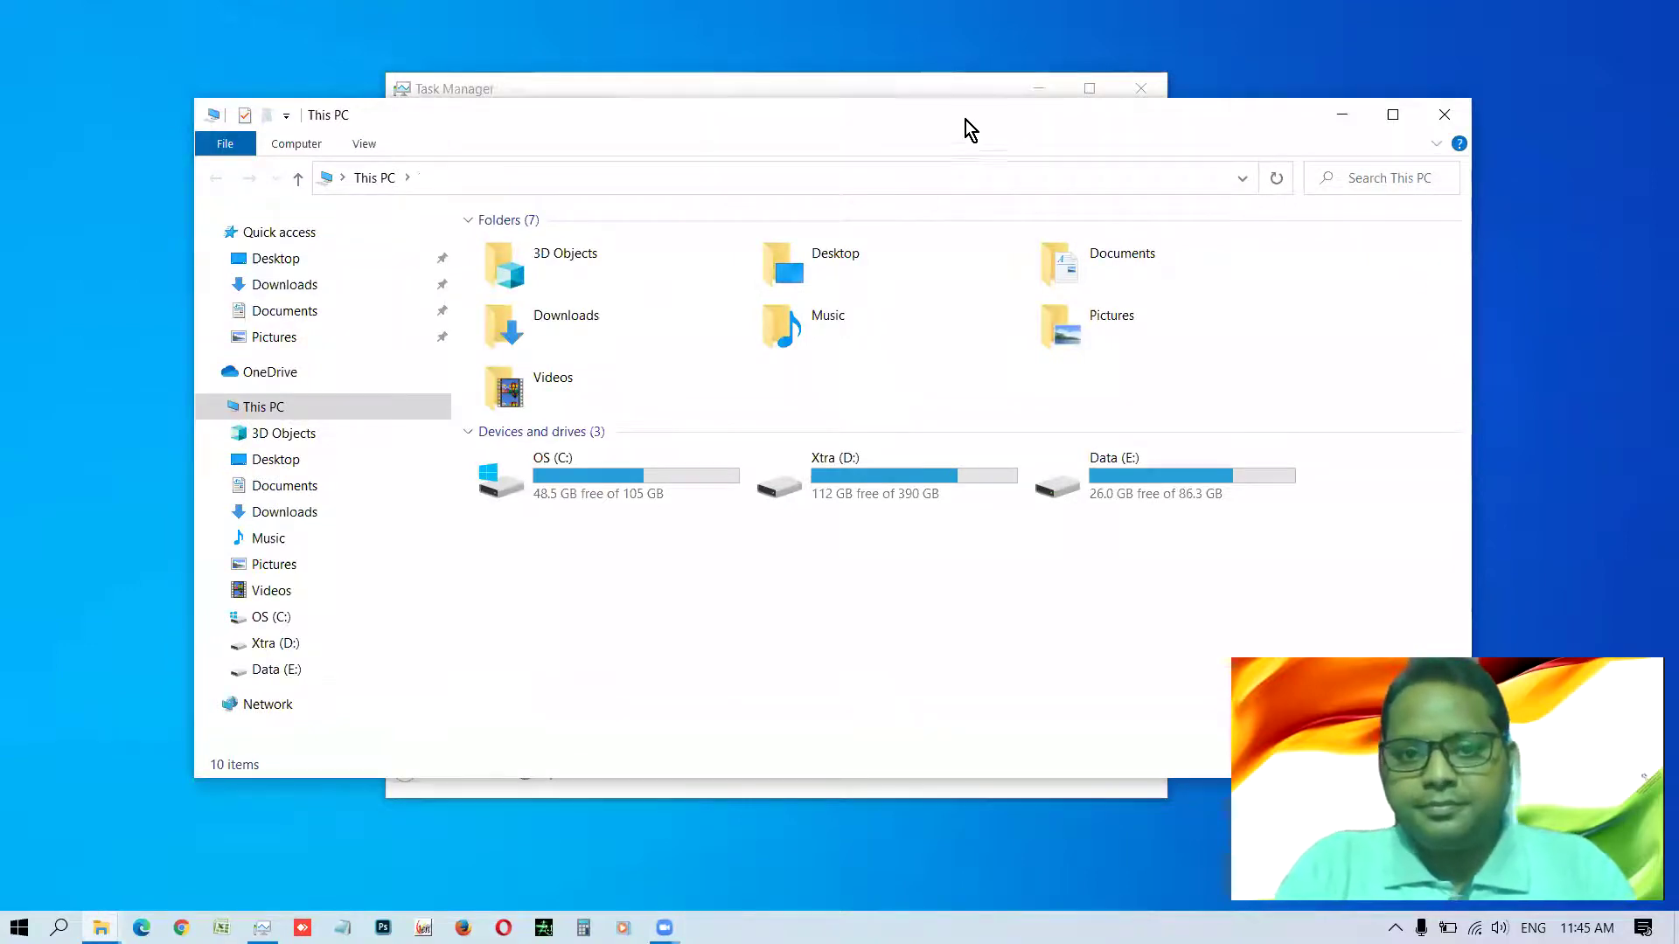
pyautogui.moveTo(962, 113); pyautogui.dragTo(951, 93)
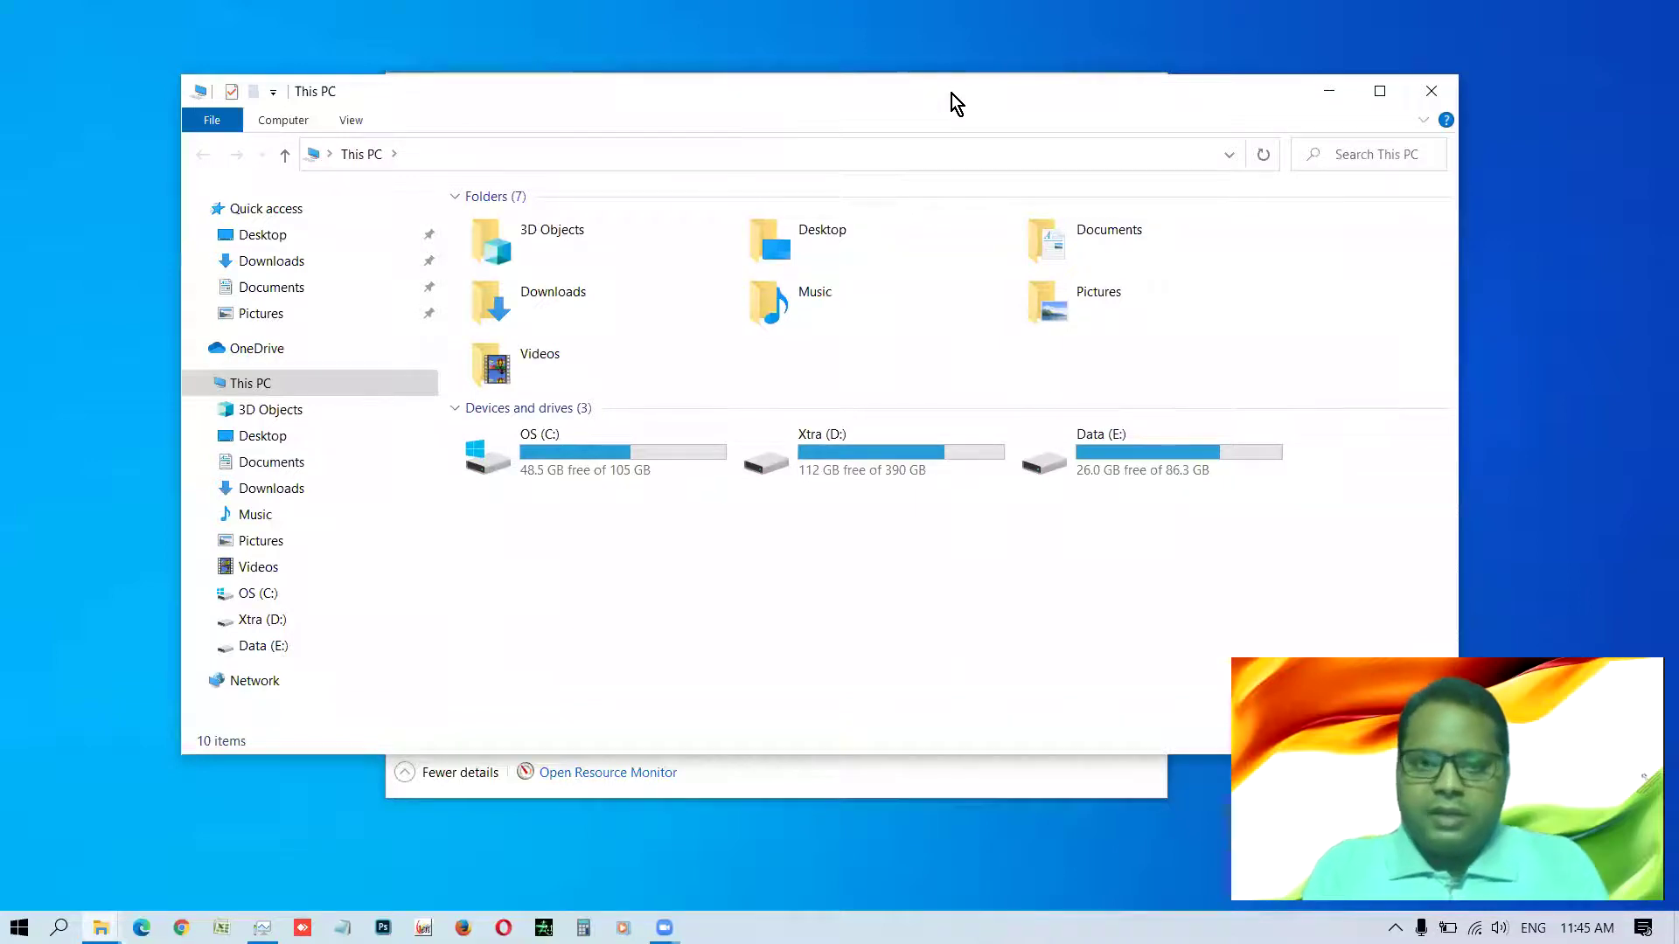
# - Look up "windows exp" in the Windows search, dismiss it, and shift the This PC window slightly higher
pyautogui.press('super')
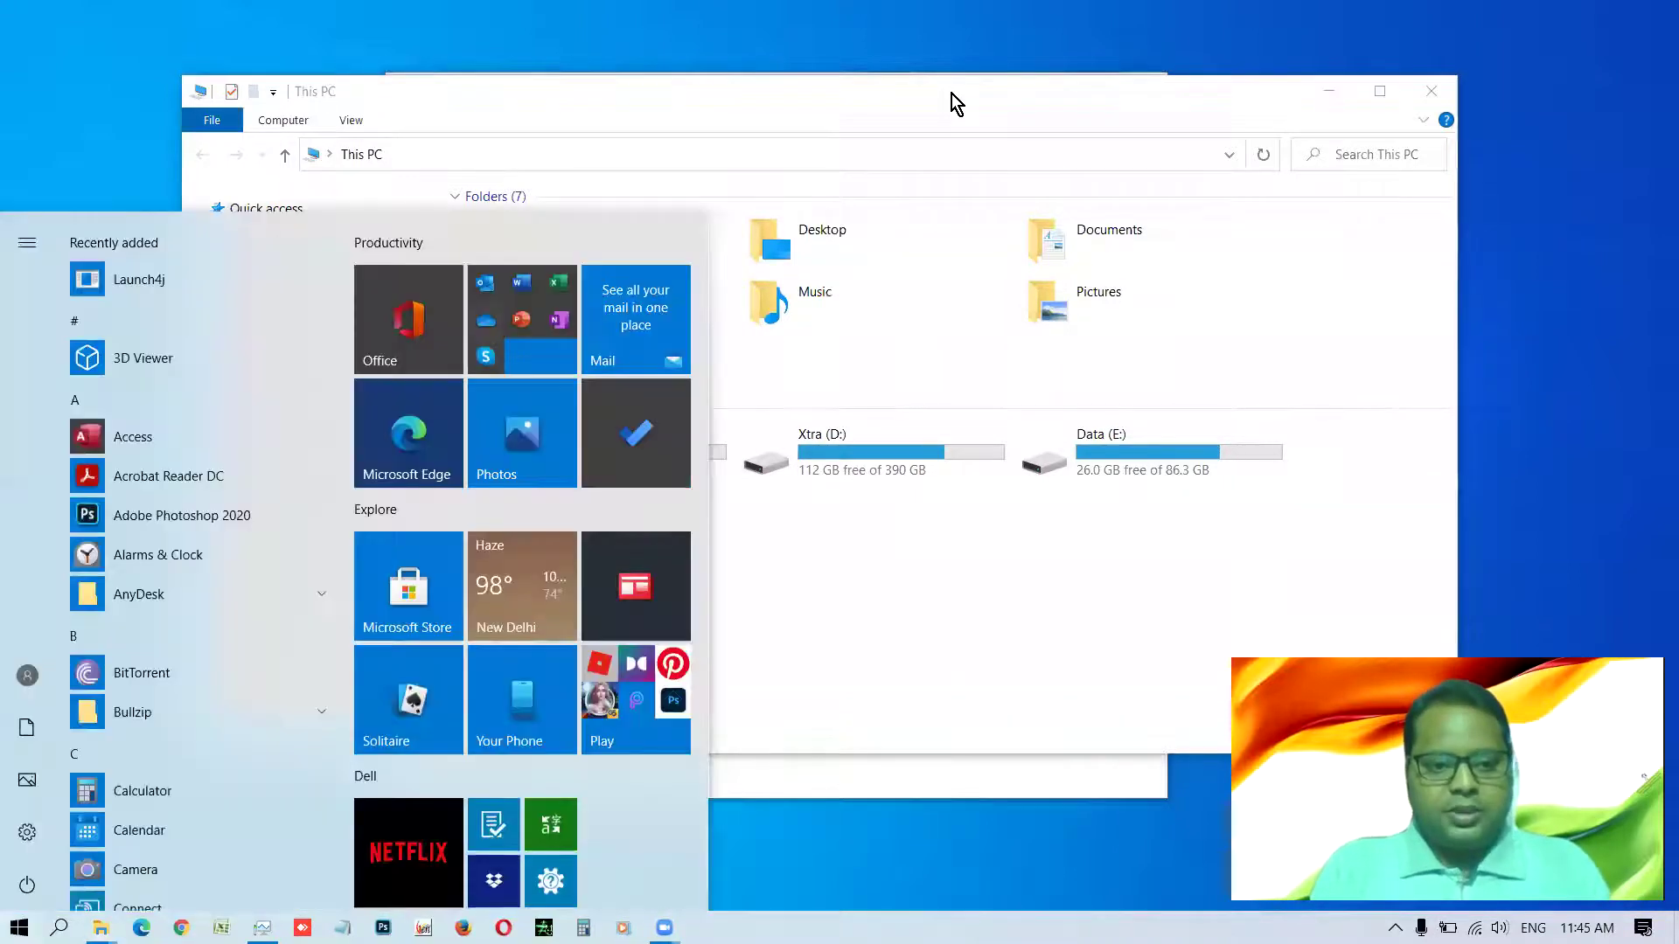
pyautogui.write('windows exp')
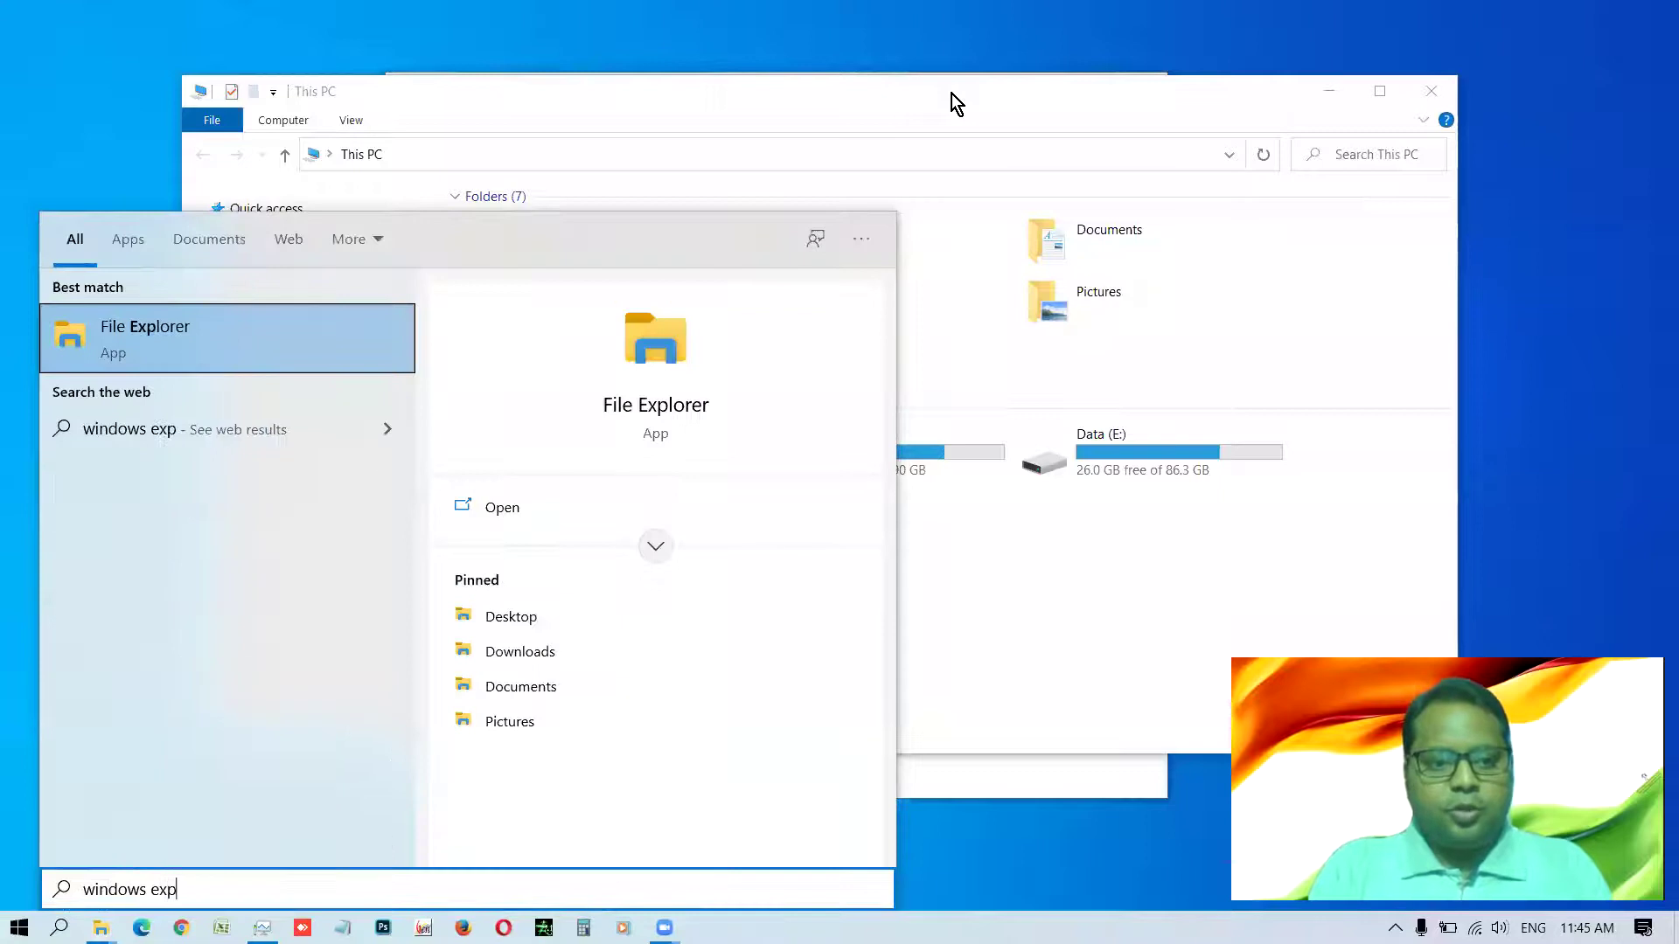
pyautogui.press('Escape')
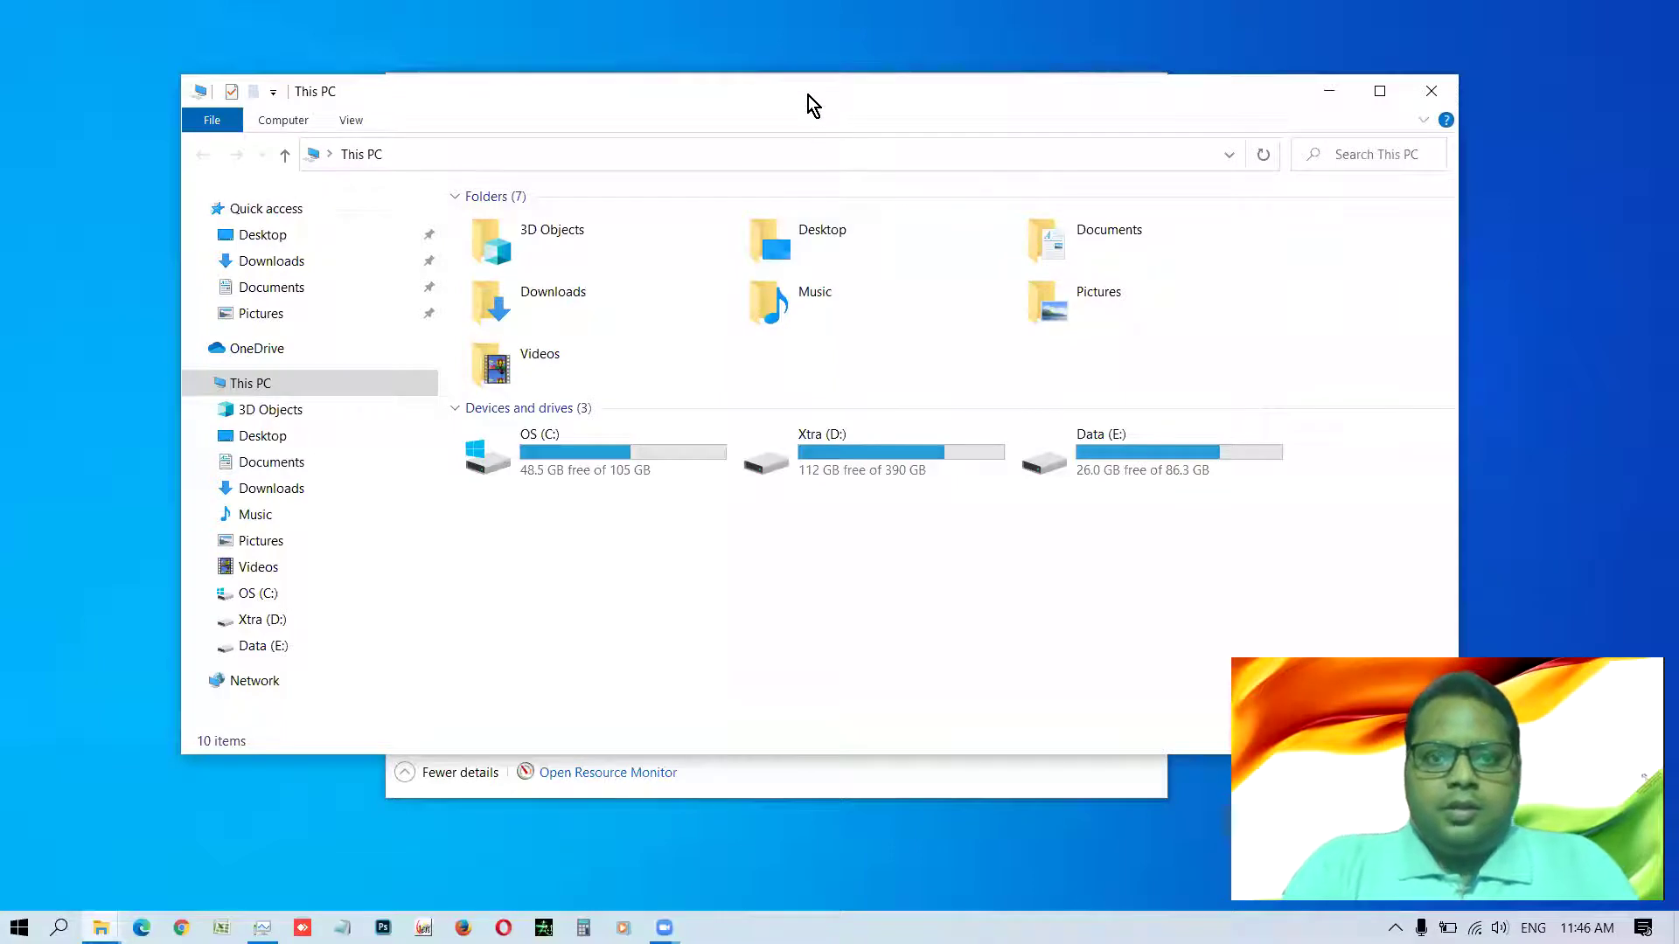
pyautogui.moveTo(808, 96); pyautogui.dragTo(799, 74)
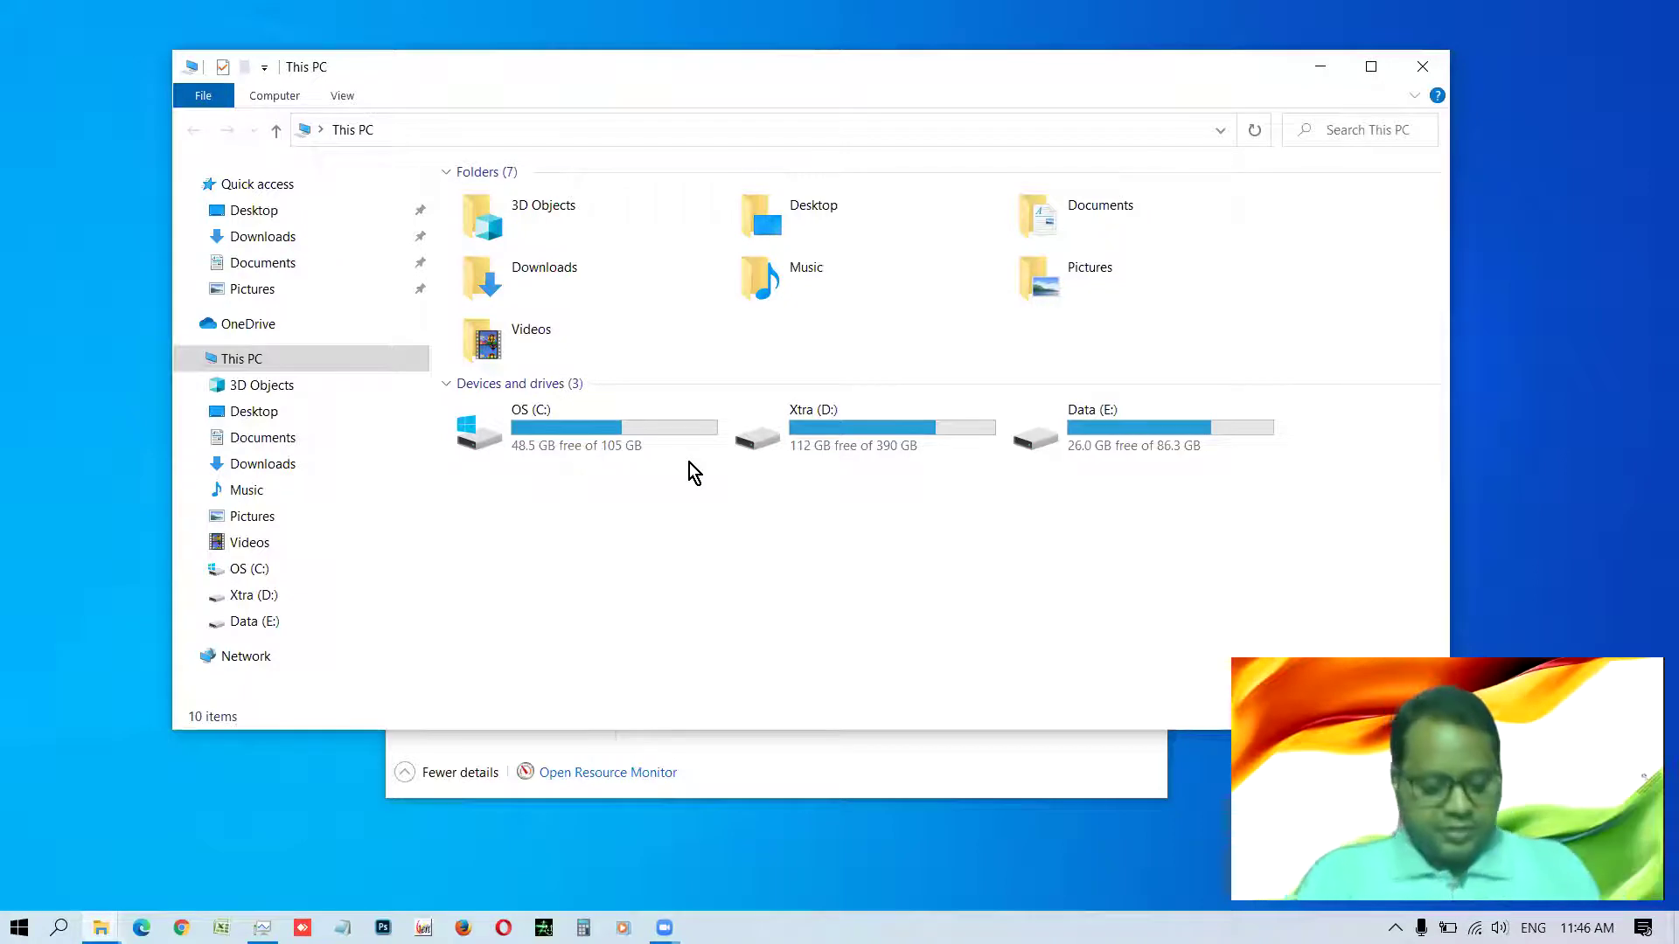
# - Find Notepad by searching for "note" and launch it in front of the This PC window
pyautogui.press('super')
pyautogui.write('note')
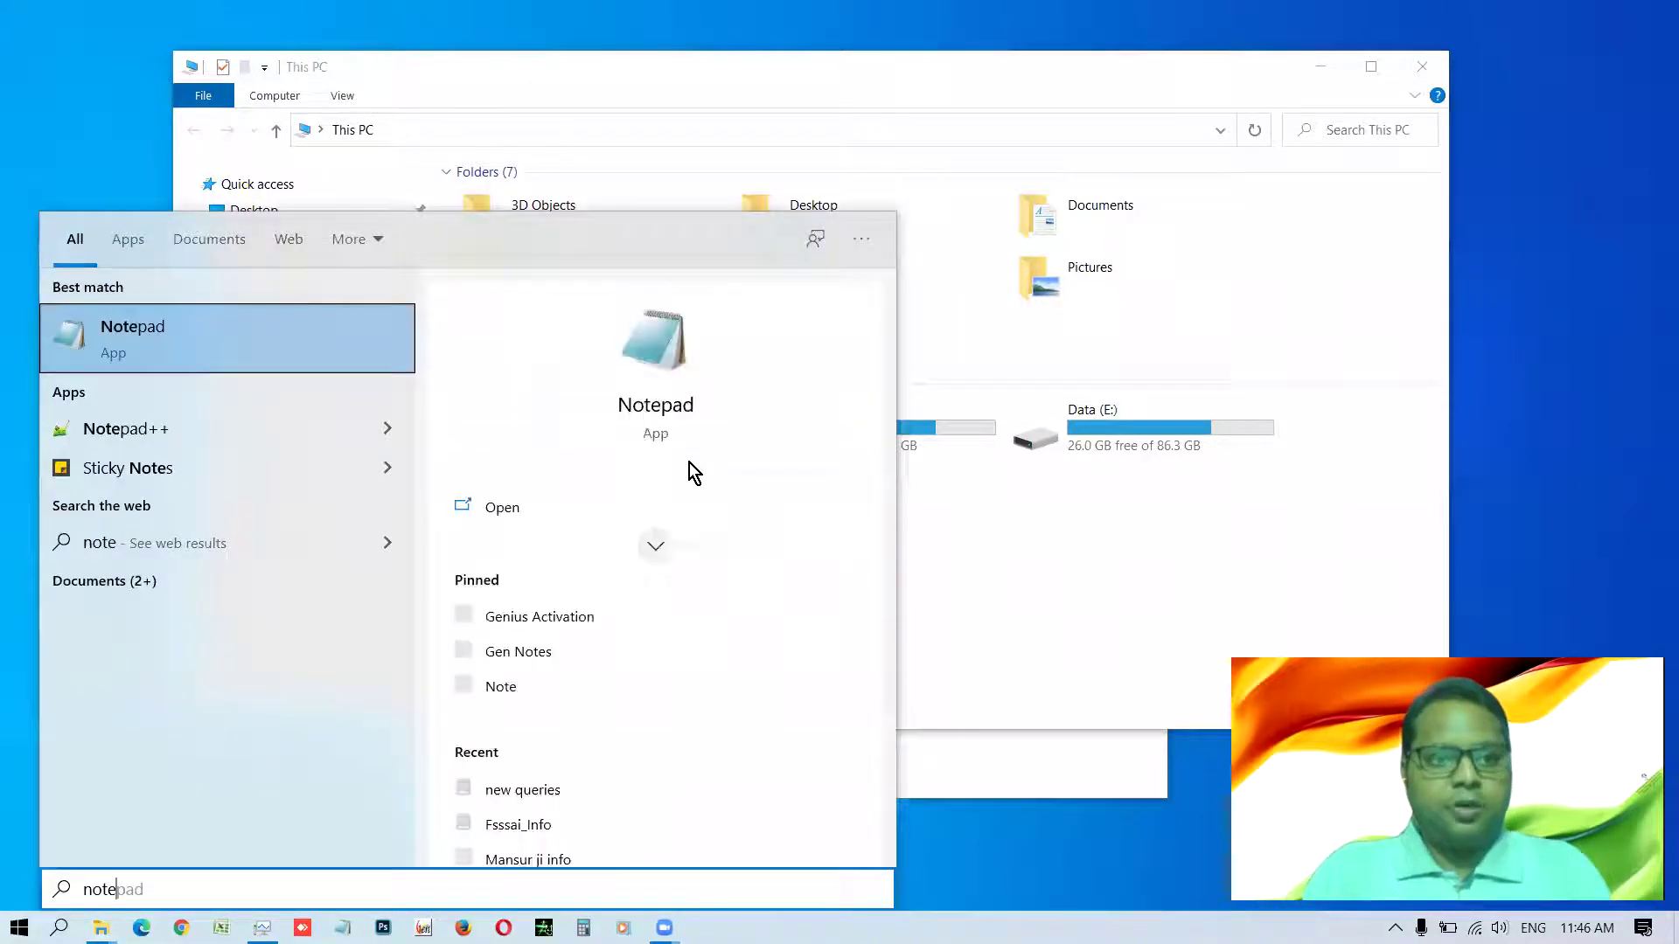
pyautogui.scroll(11, 1009, 382)
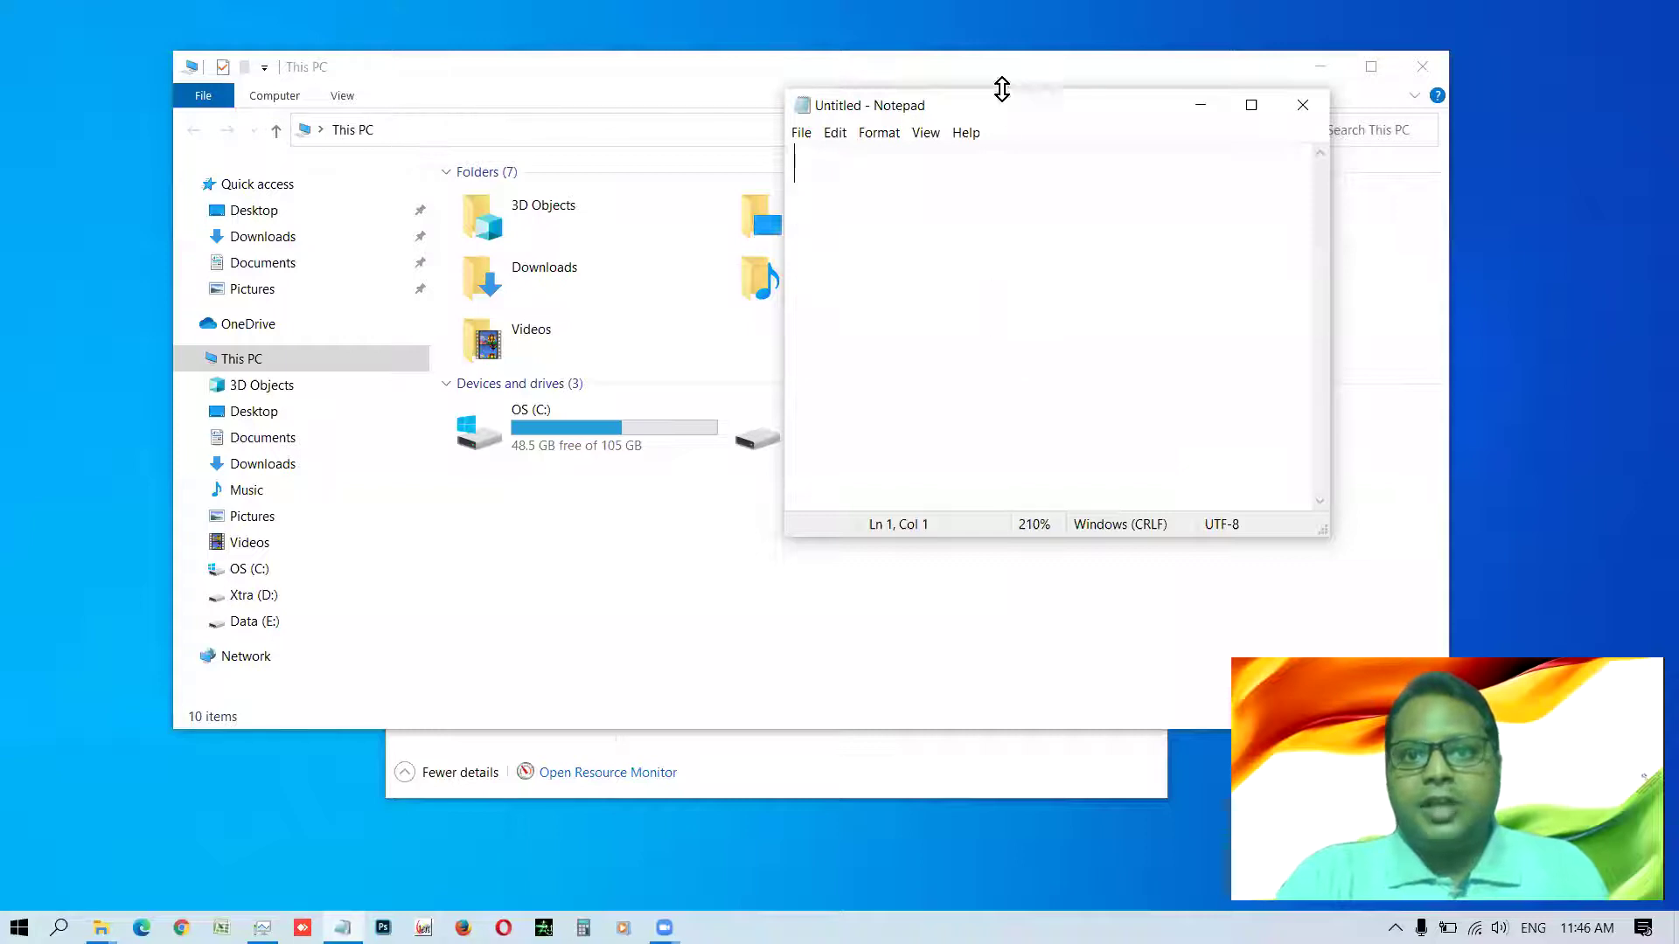
# - Move the Notepad window lower over This PC and write "a file may contain:" followed by the line "1. Instructions for computer"
pyautogui.moveTo(993, 108); pyautogui.dragTo(1175, 203)
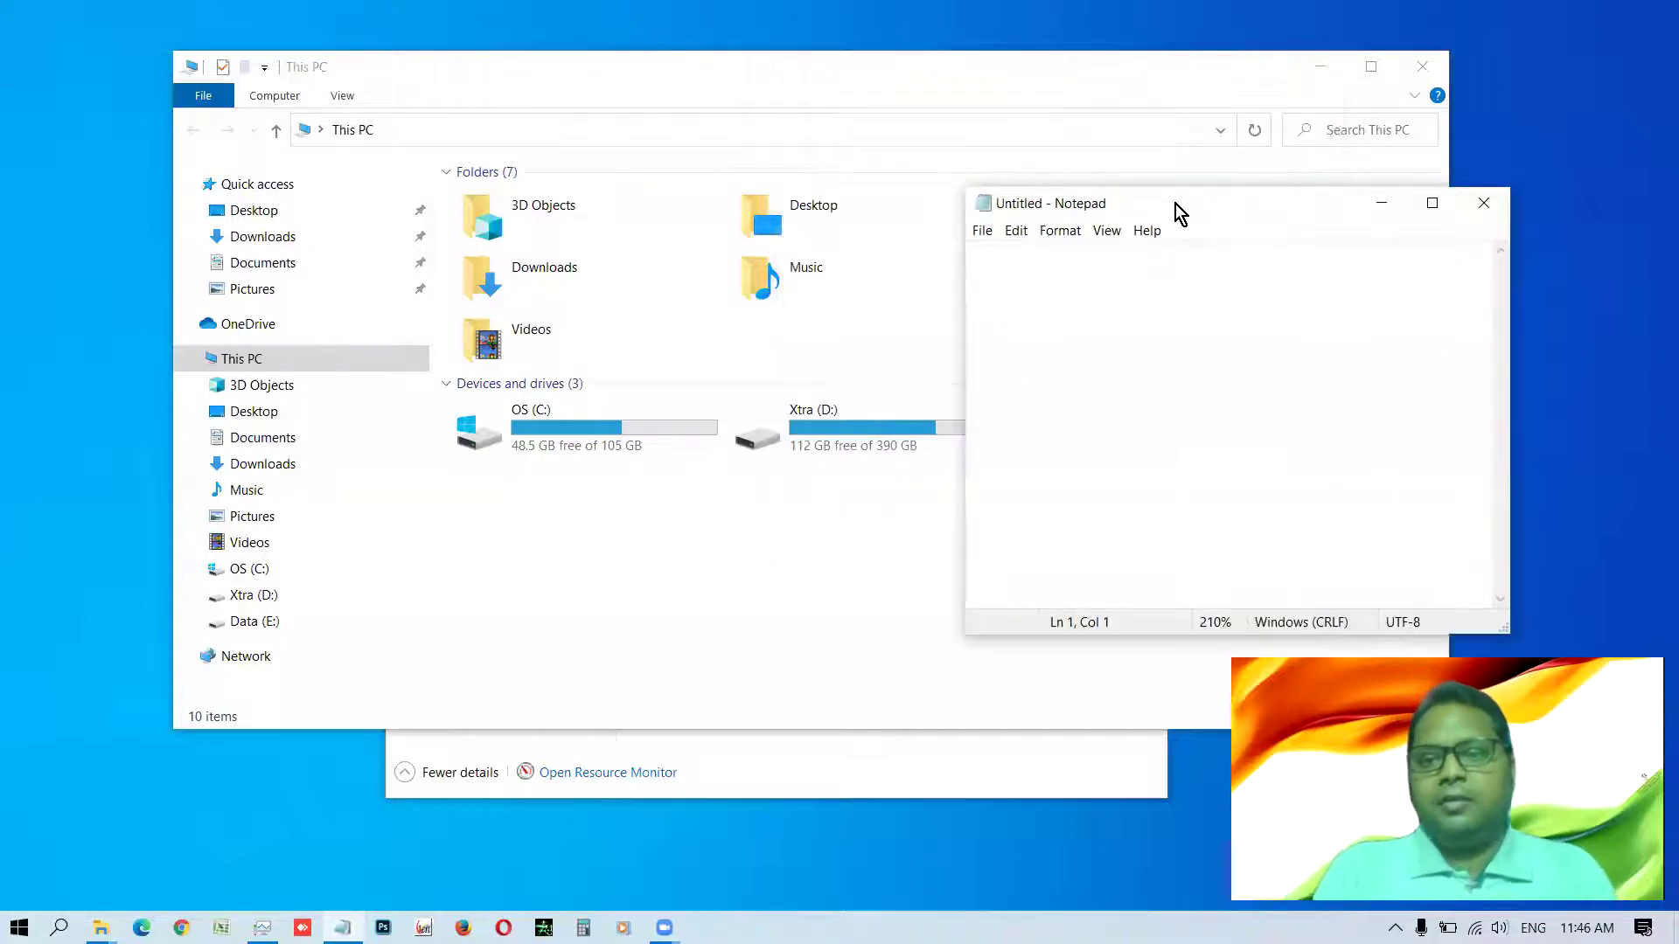
pyautogui.write('a file ma')
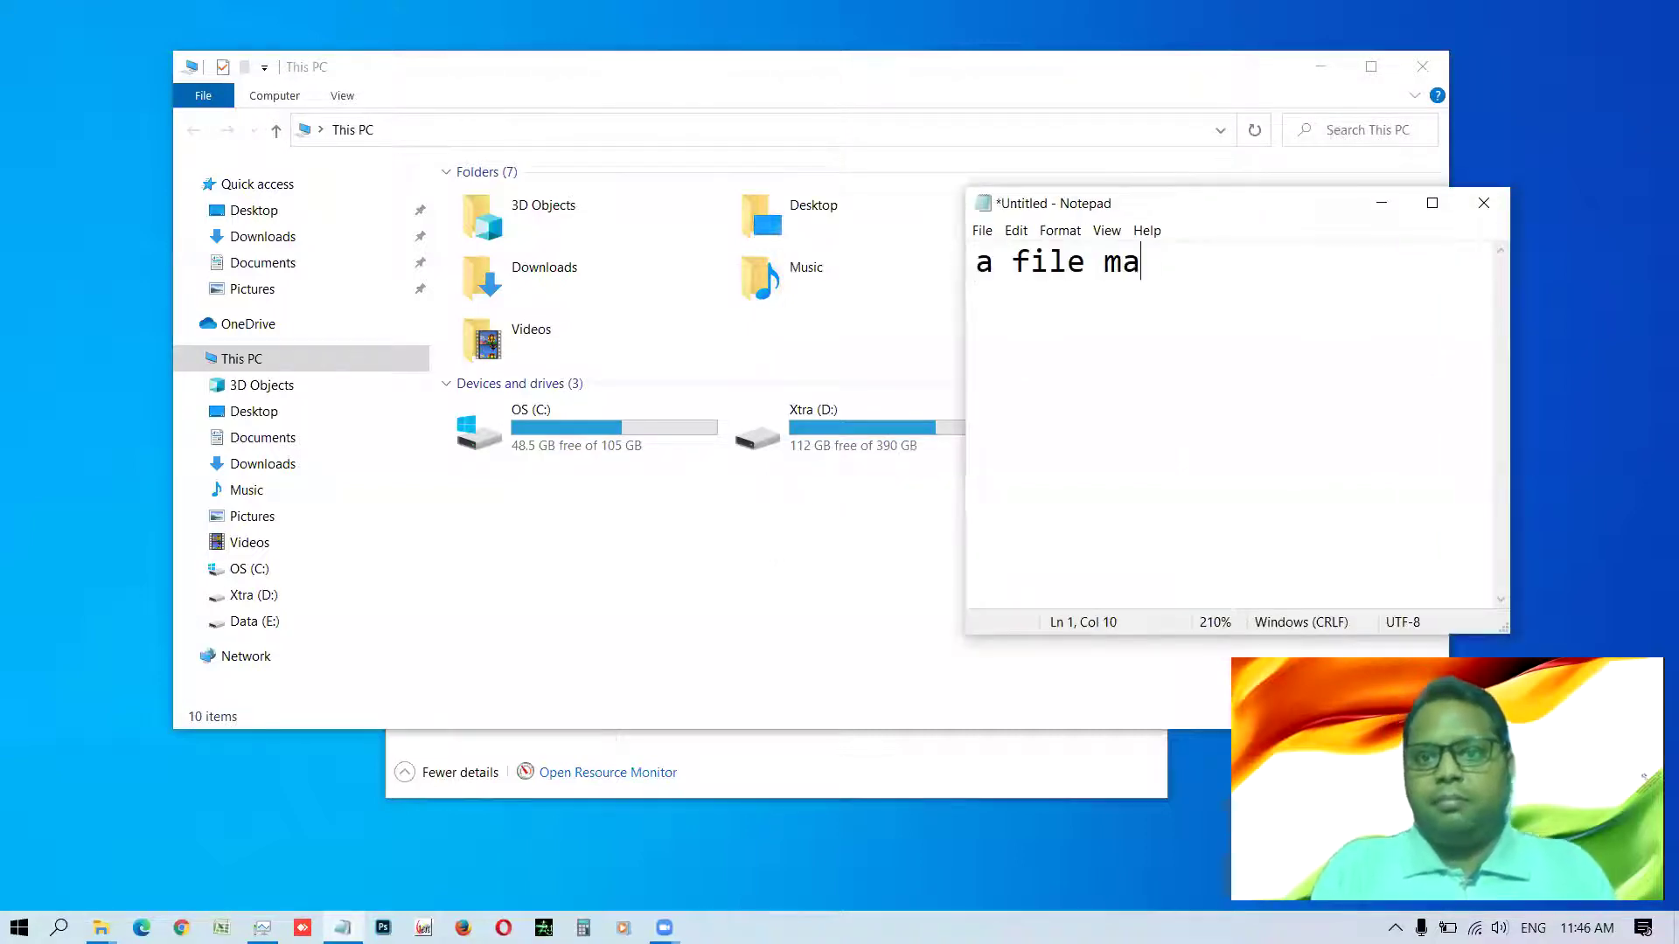
pyautogui.write('y contain:')
pyautogui.press('Return')
pyautogui.write('1. Instruc')
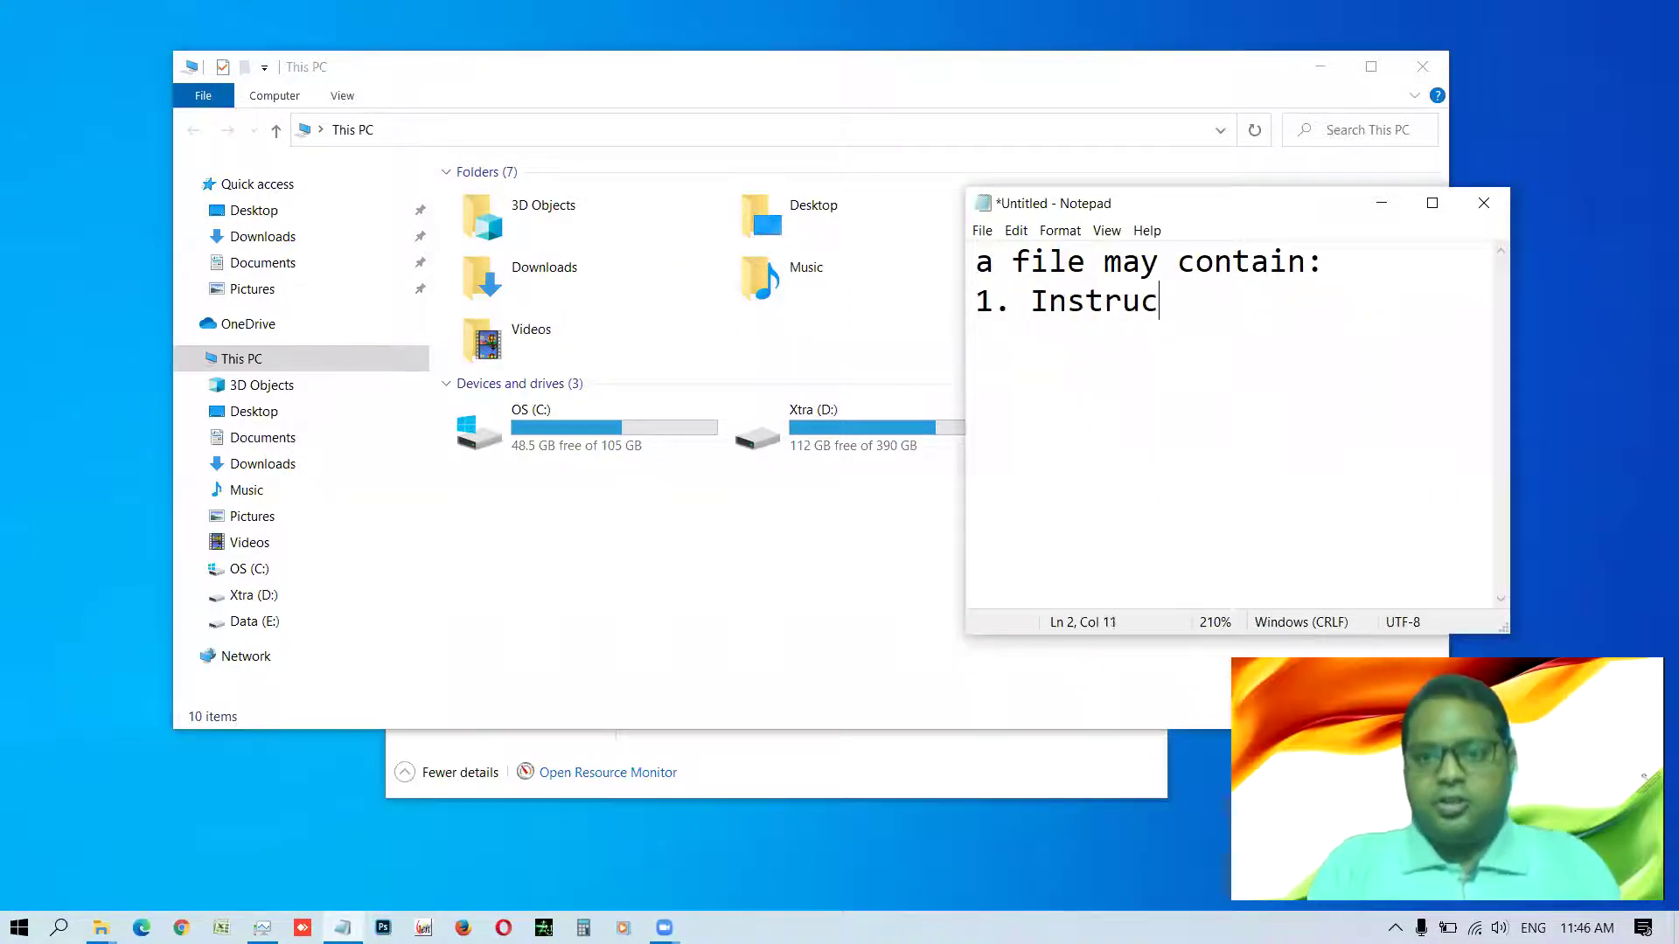
pyautogui.write('tions for computer')
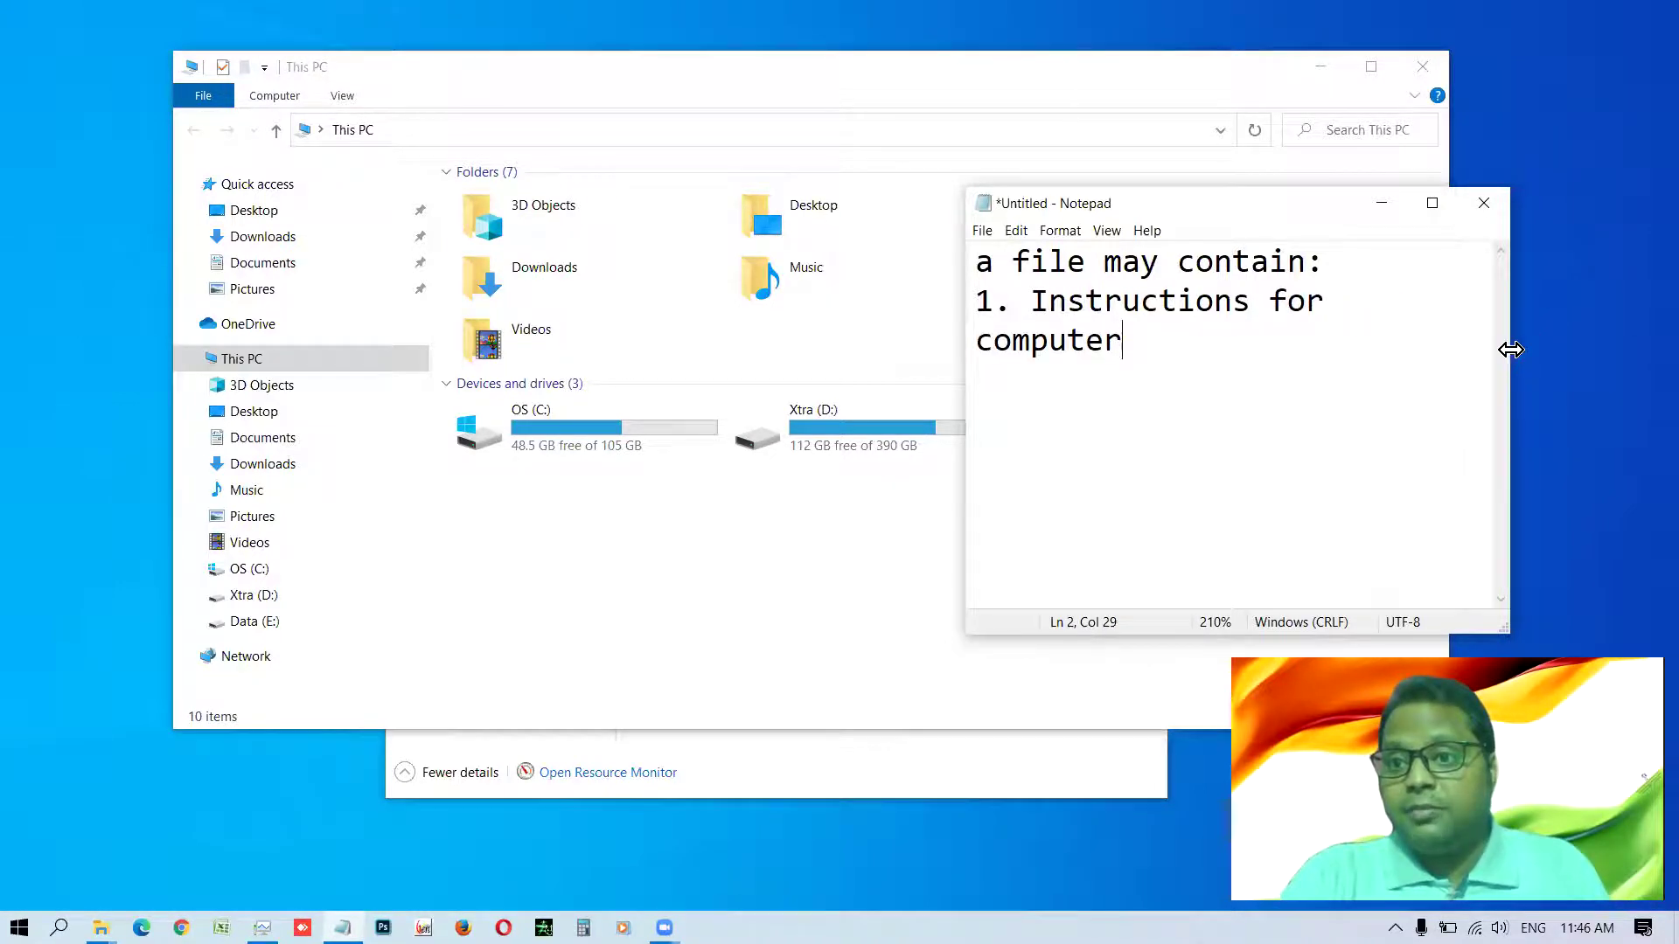
# - Widen the Notepad window and add the list lines "2. Settings" and "3. Data", leaving a blank line below
pyautogui.moveTo(1509, 349); pyautogui.dragTo(1669, 349)
pyautogui.press('Return')
pyautogui.write('2. Settings')
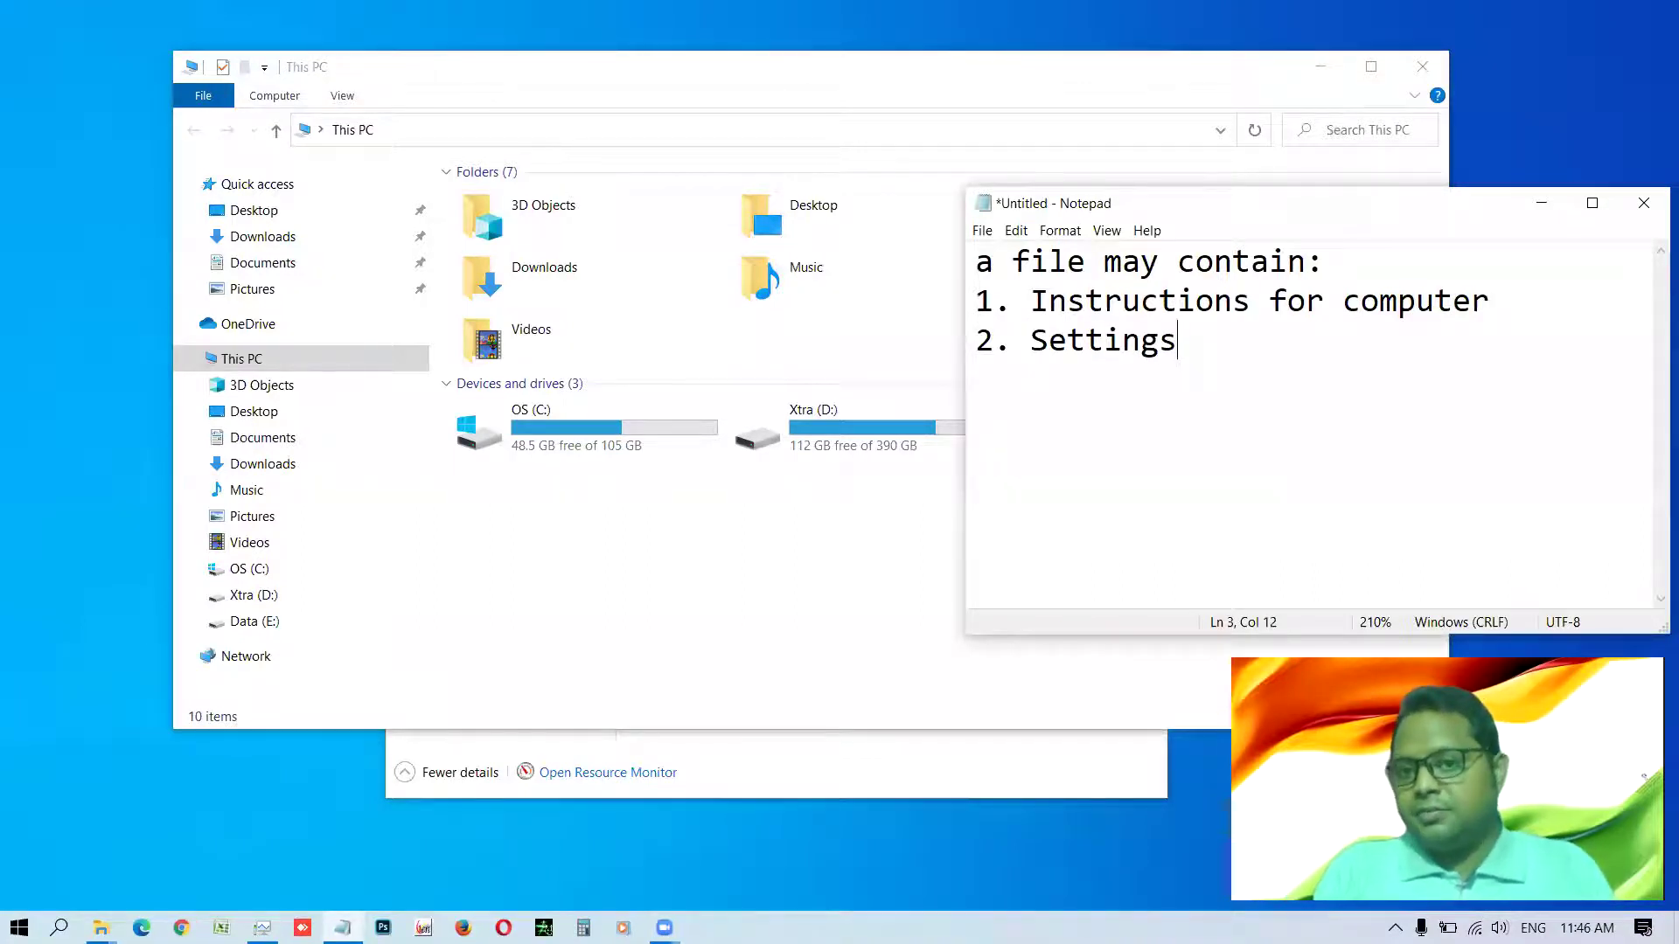
pyautogui.press('Return')
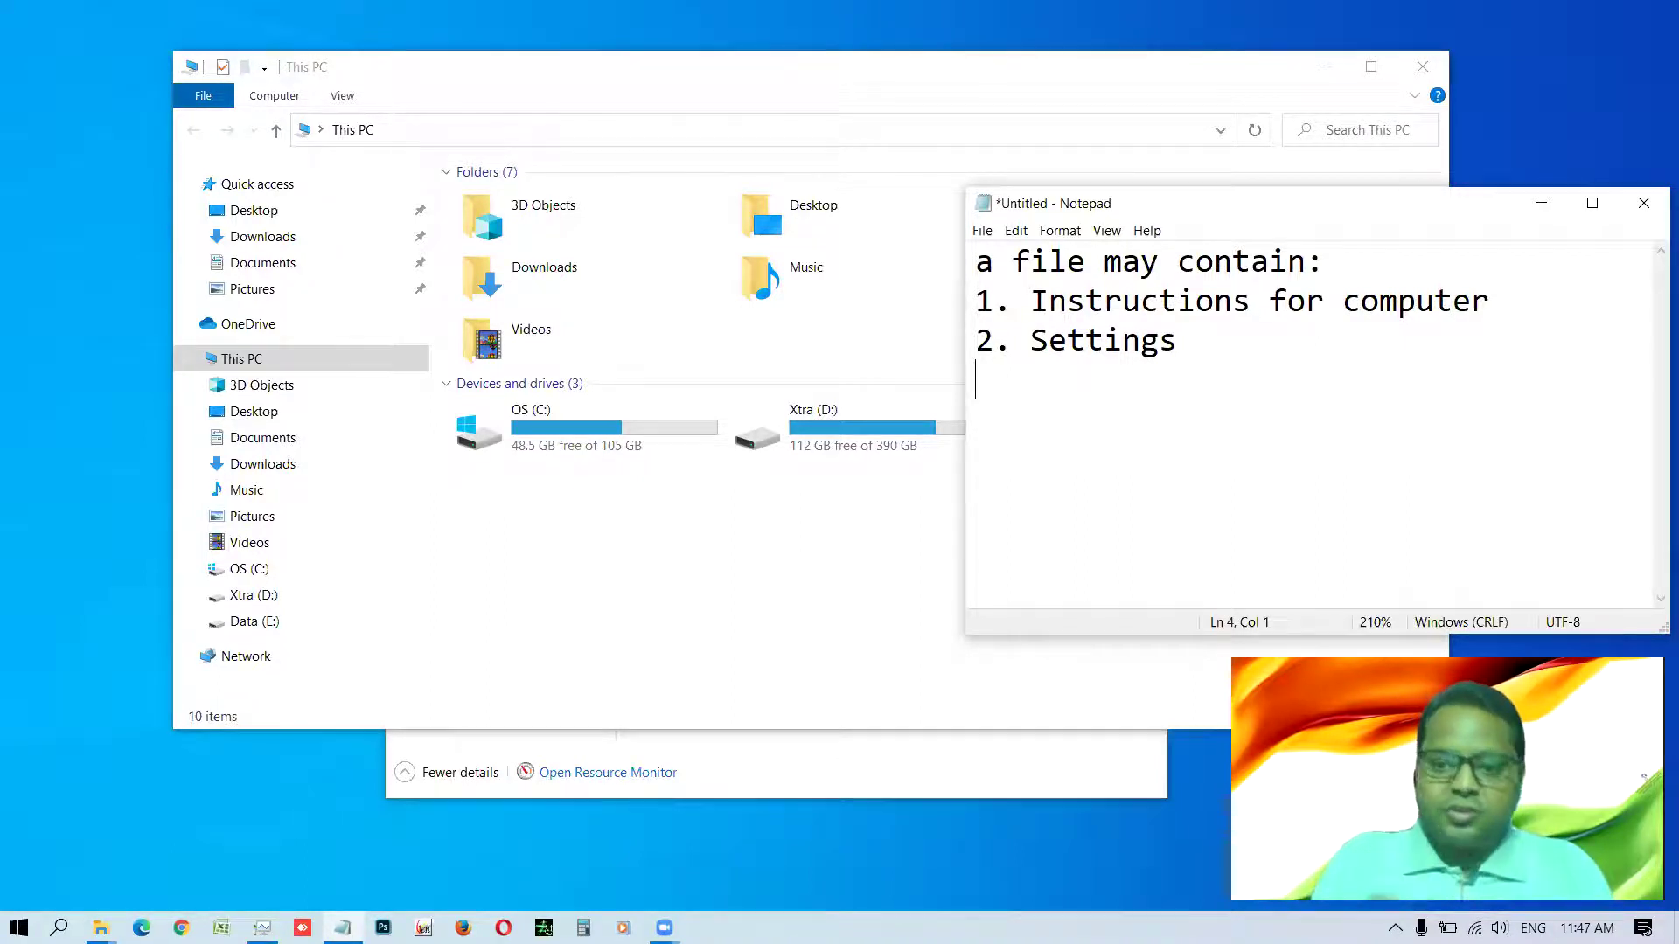
pyautogui.write('3')
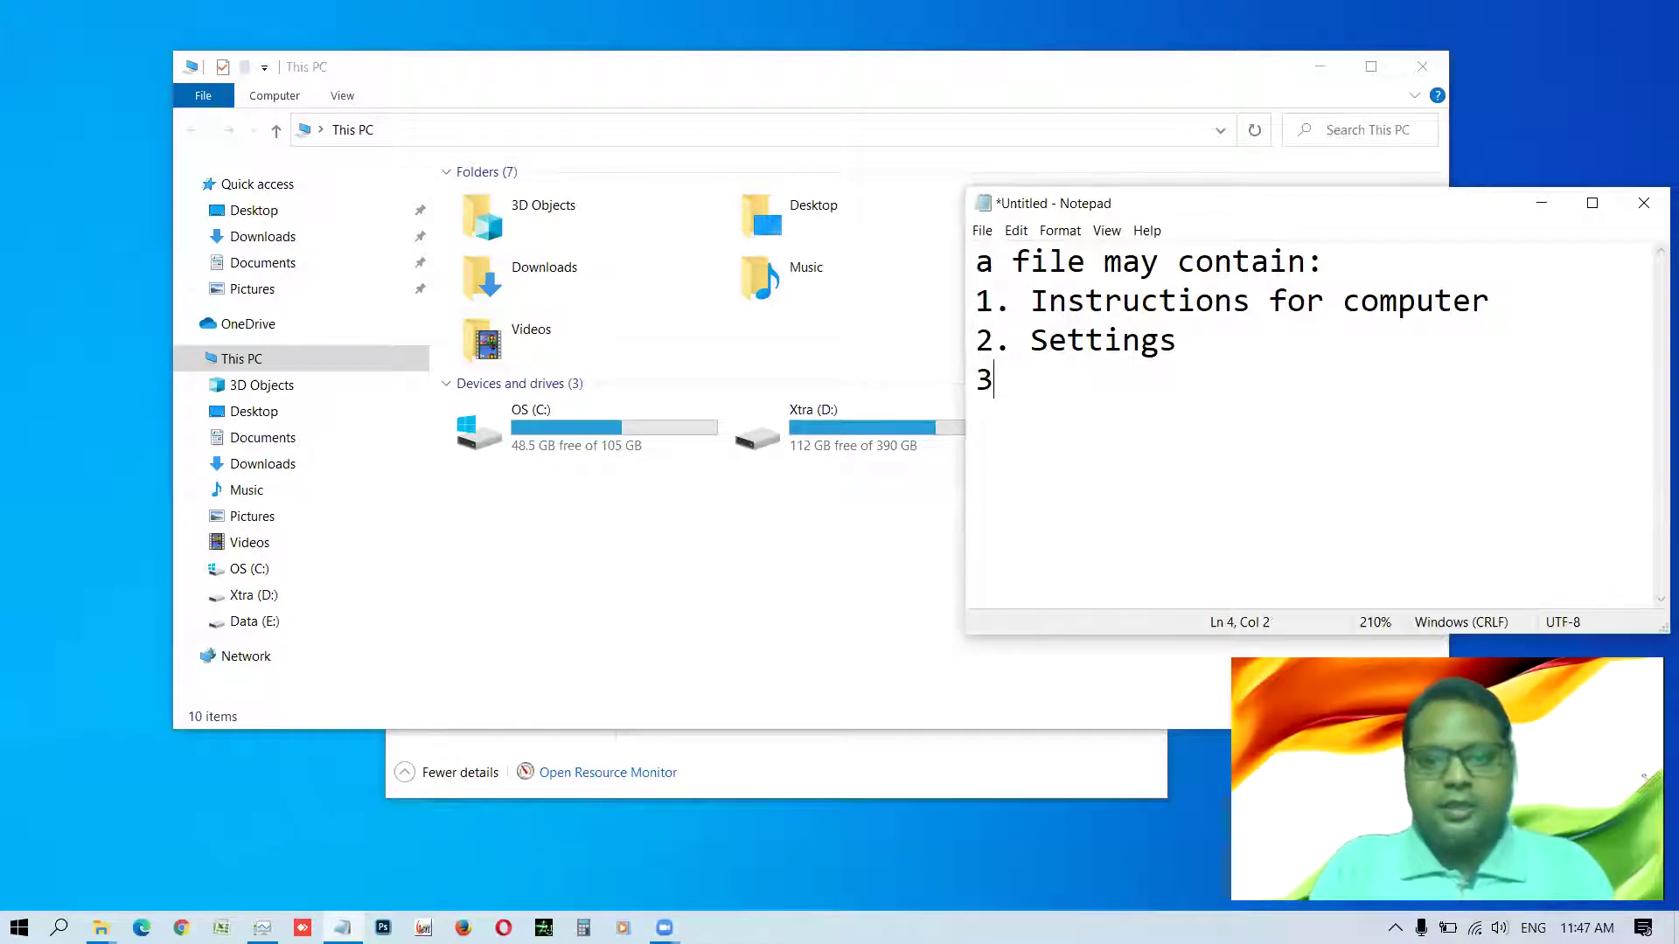
pyautogui.write('. Data')
pyautogui.press('Return')
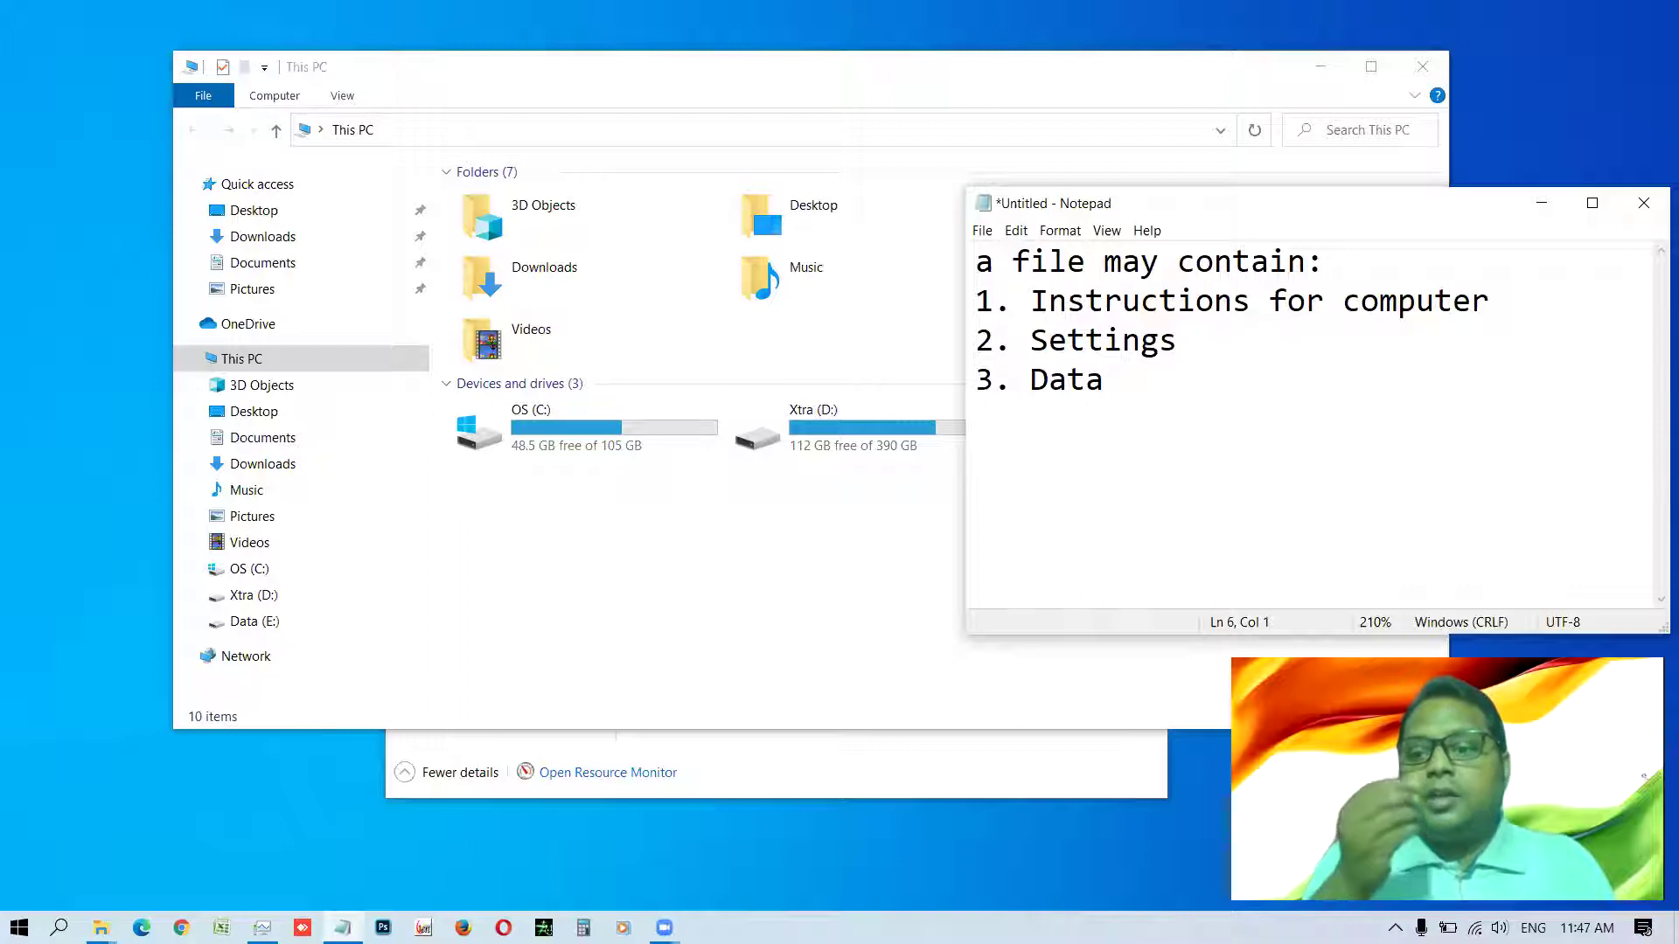
pyautogui.press('Return')
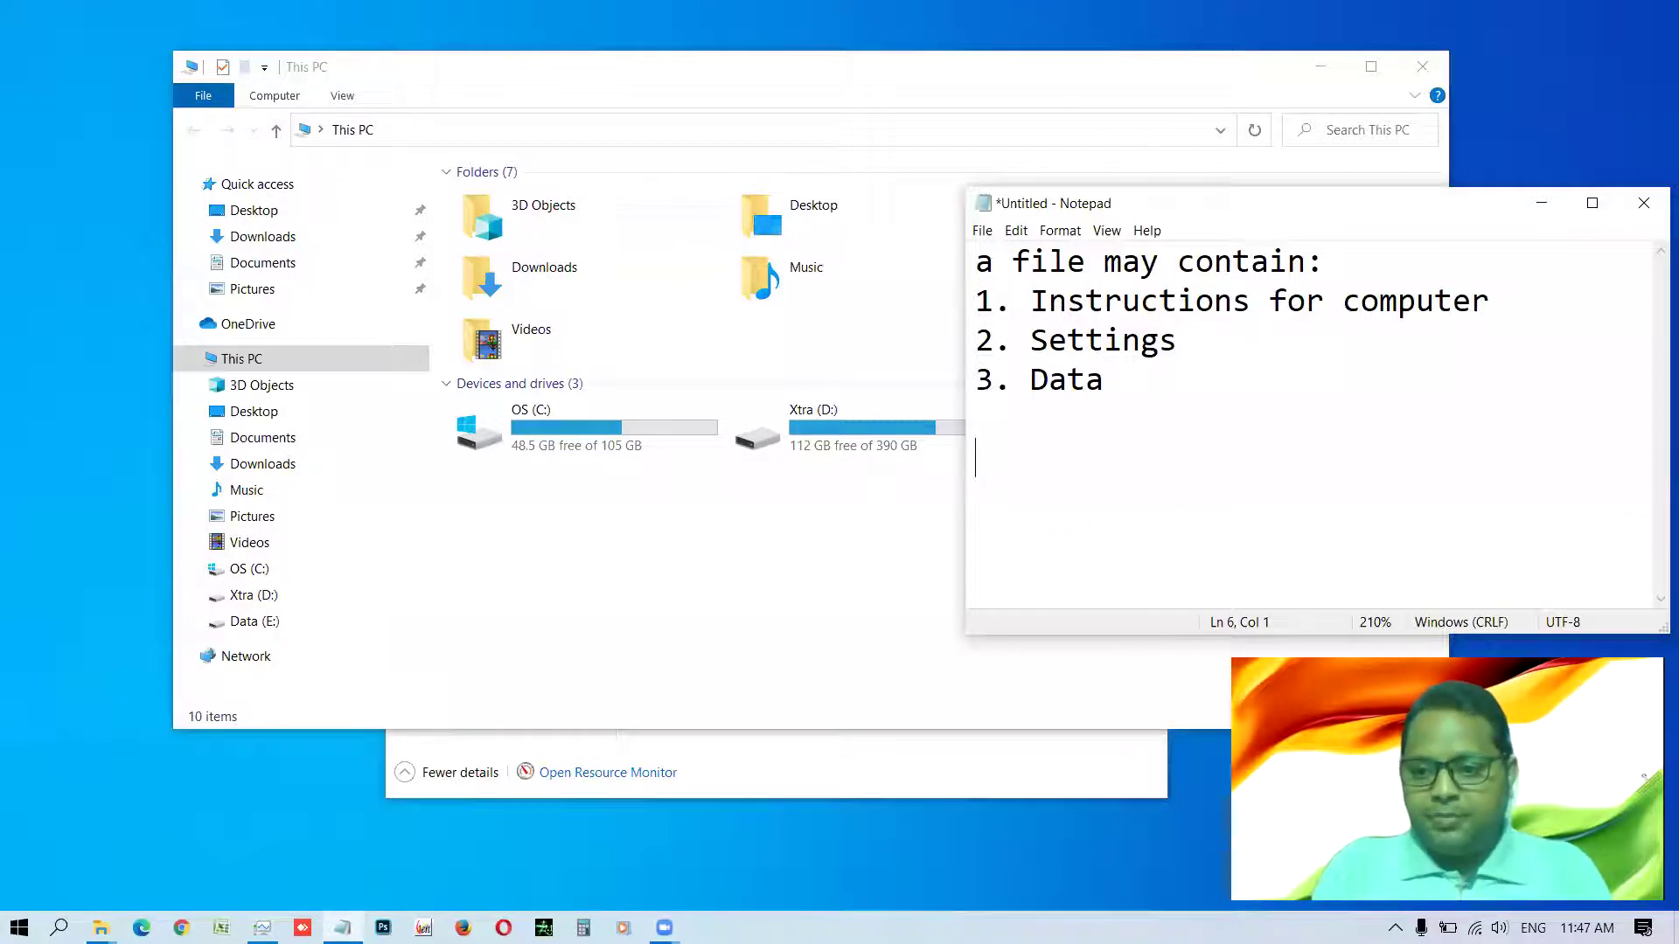
# - Add a "Data:" heading with the lines "1 Painting", "2 write" and "3 making records is excel" beneath it
pyautogui.write('Data:')
pyautogui.press('Return')
pyautogui.write('1 Painin')
pyautogui.press('BackSpace')
pyautogui.press('BackSpace')
pyautogui.write('ting')
pyautogui.press('Return')
pyautogui.write('2 write')
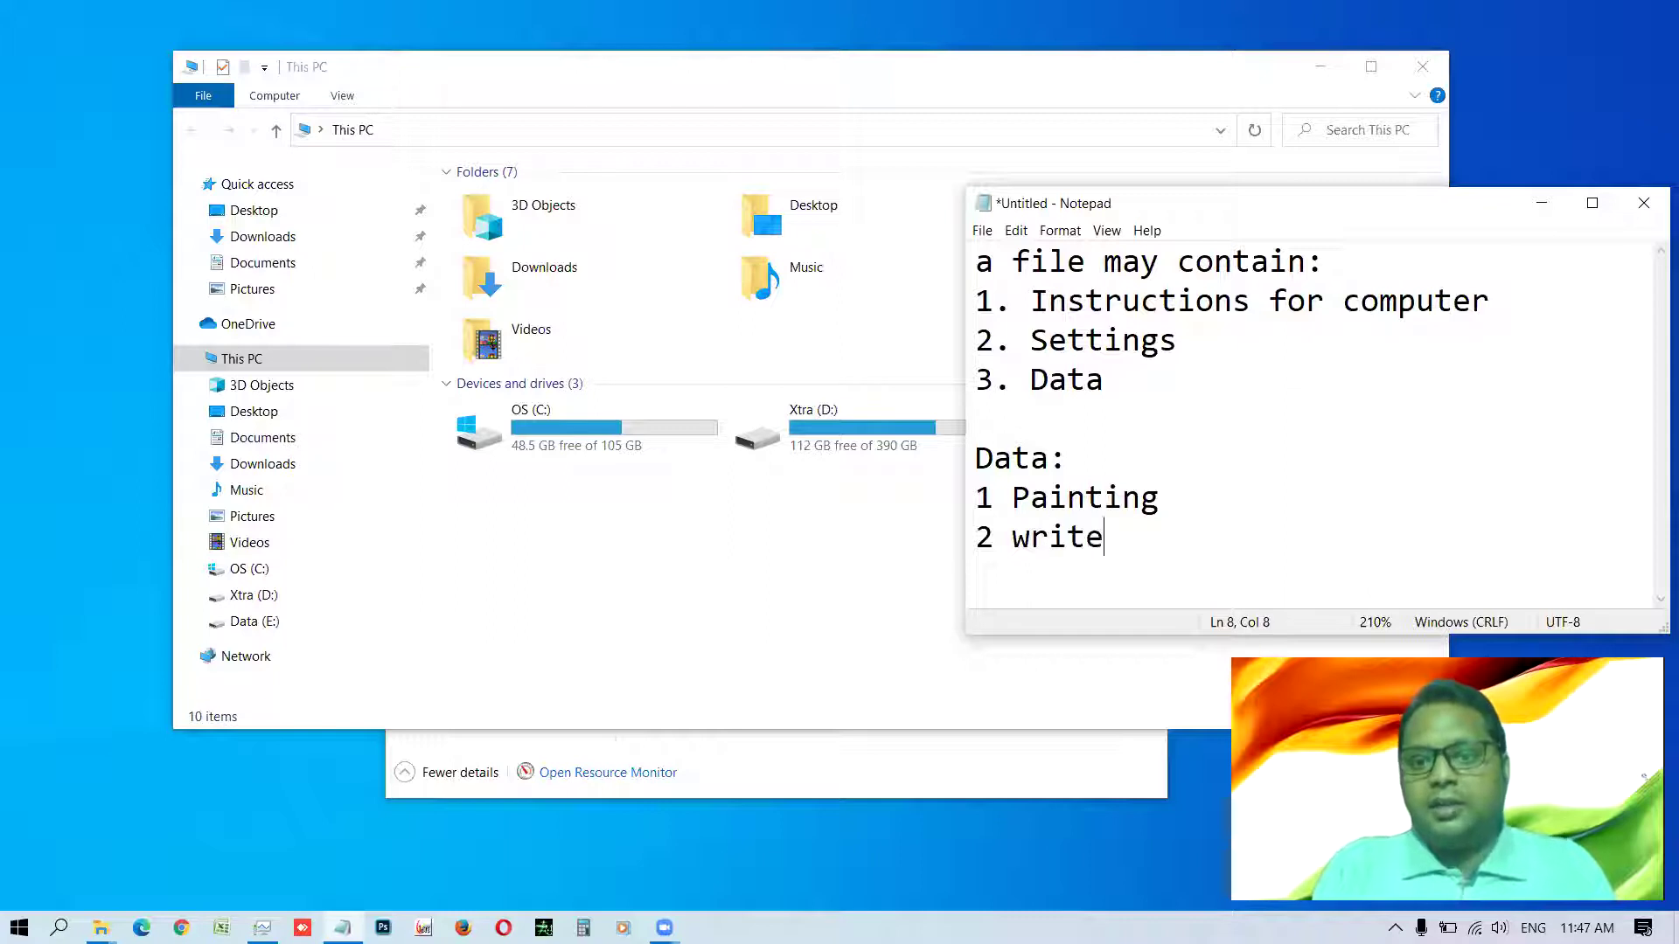
pyautogui.press('Return')
pyautogui.write('3 ')
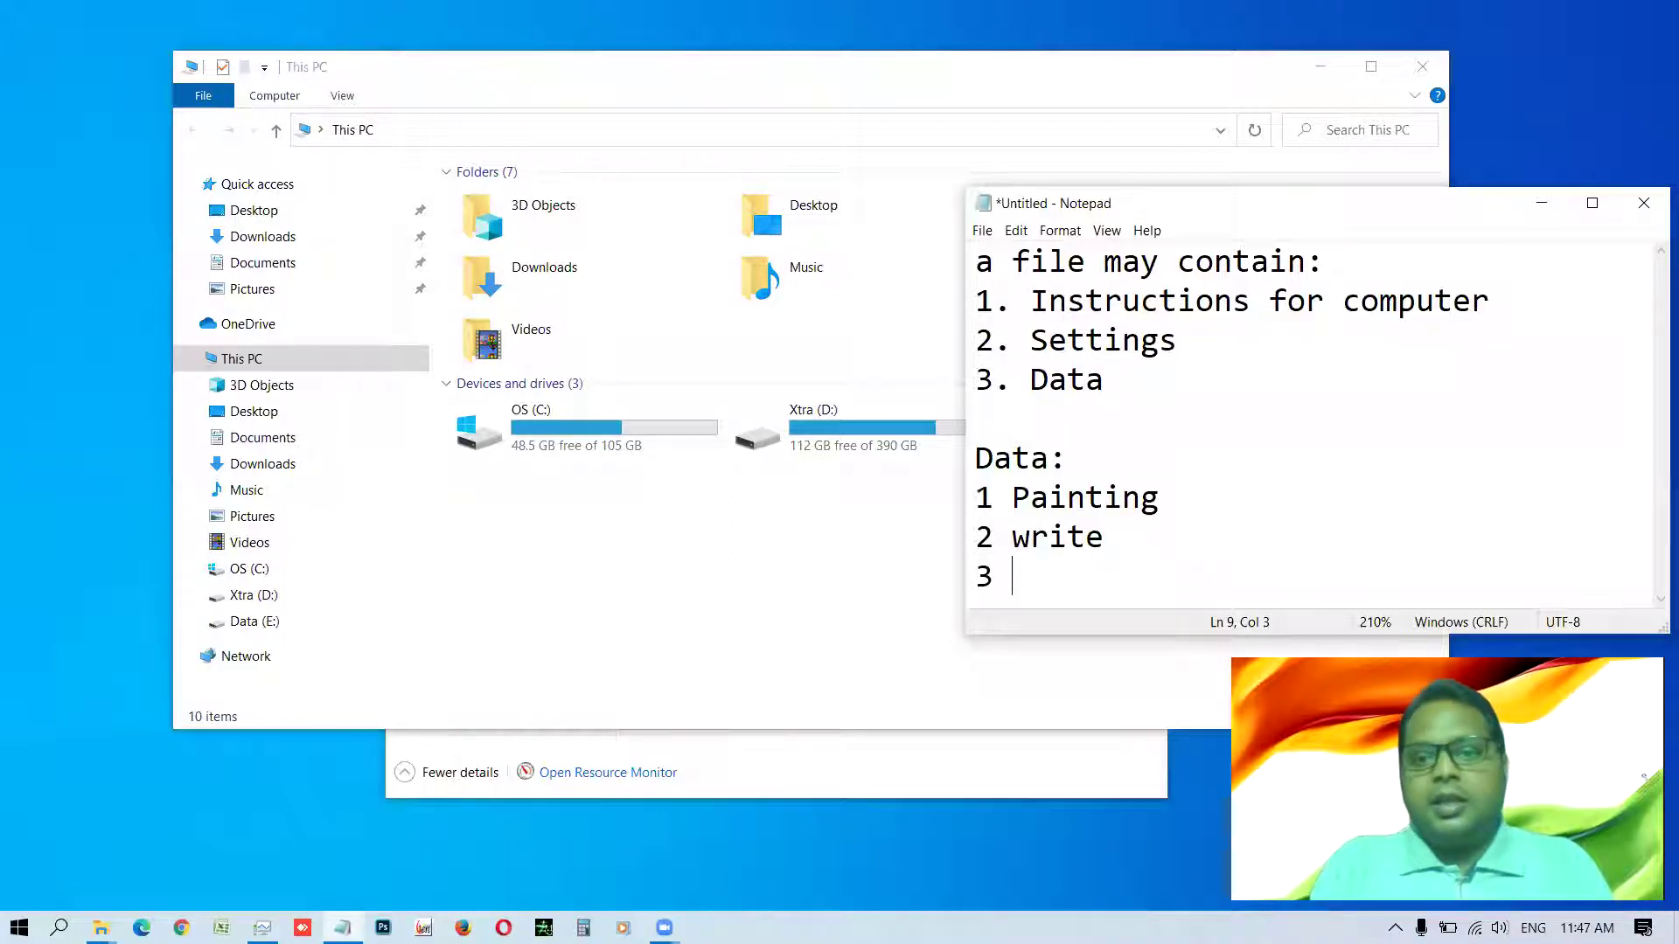
pyautogui.write('making records is excel')
pyautogui.press('Return')
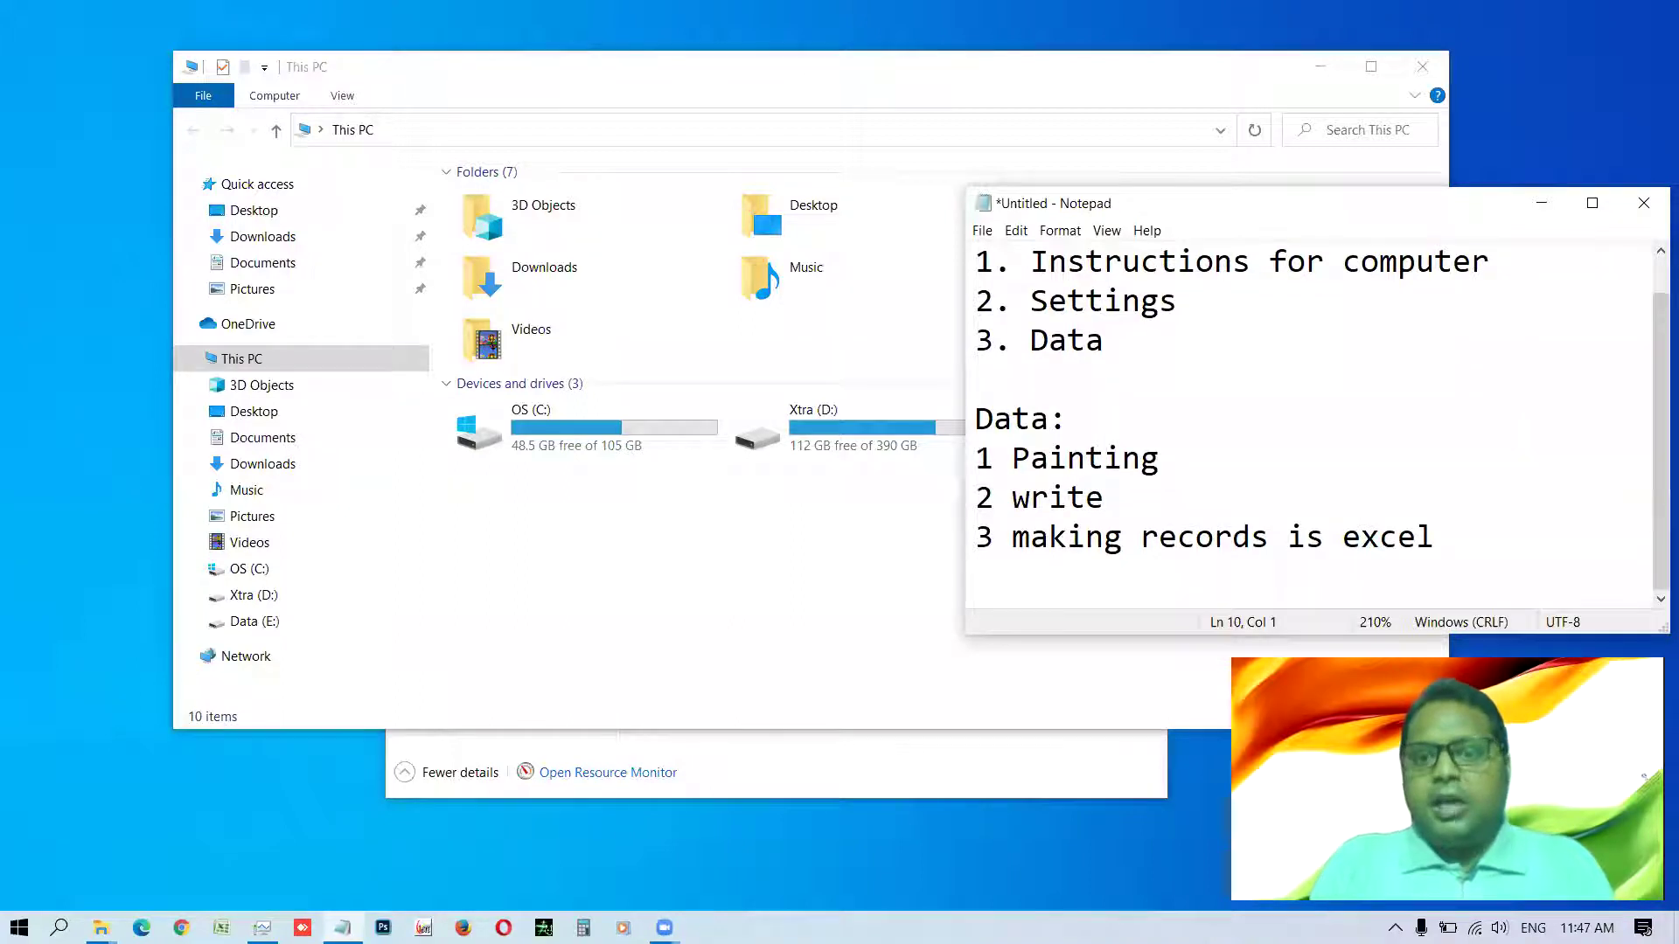
# - Finish the note with the line "any thing that a computer user does.."
pyautogui.write('any thin')
pyautogui.press('BackSpace')
pyautogui.write('ng that ')
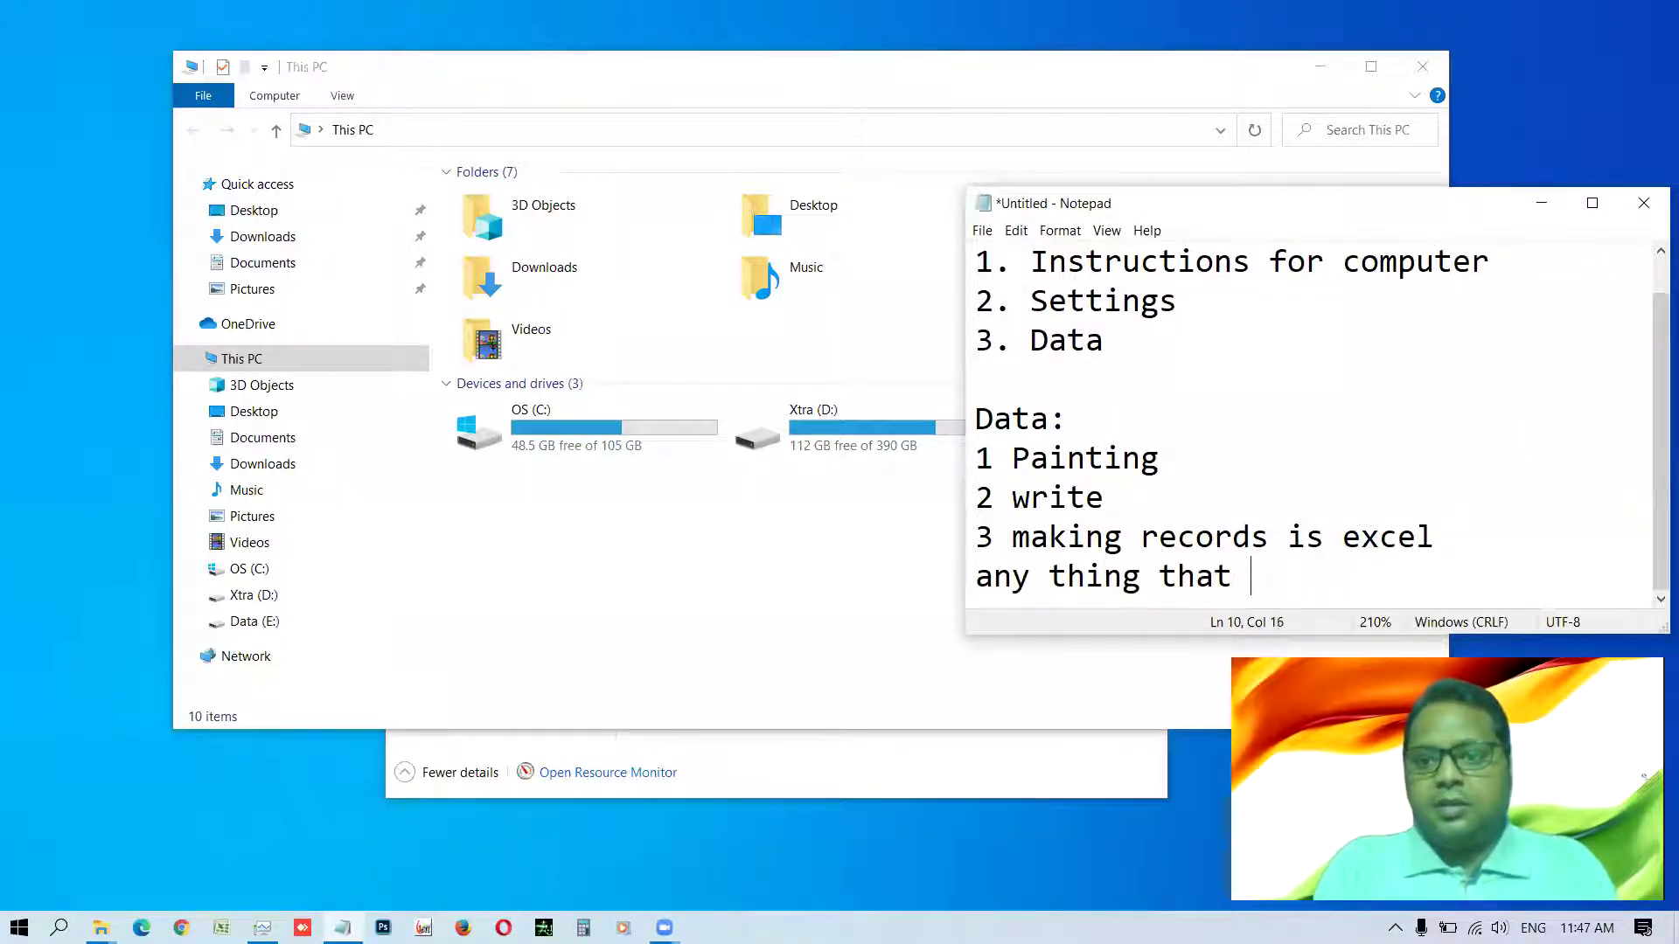
pyautogui.write('a computer ')
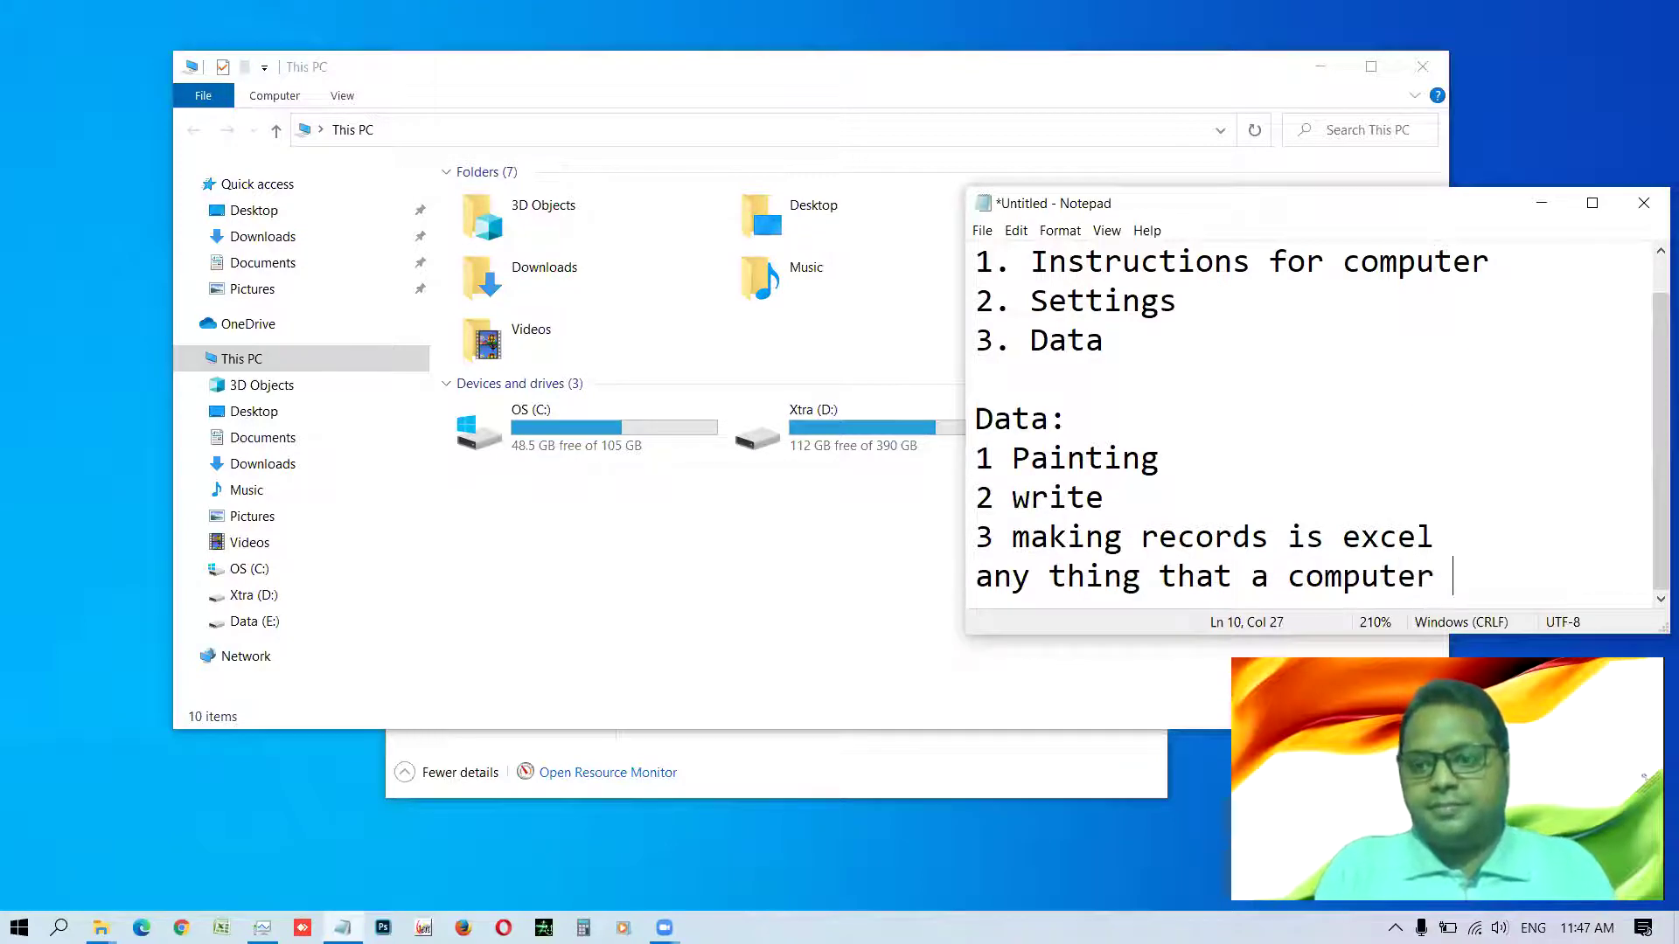
pyautogui.write('user does..')
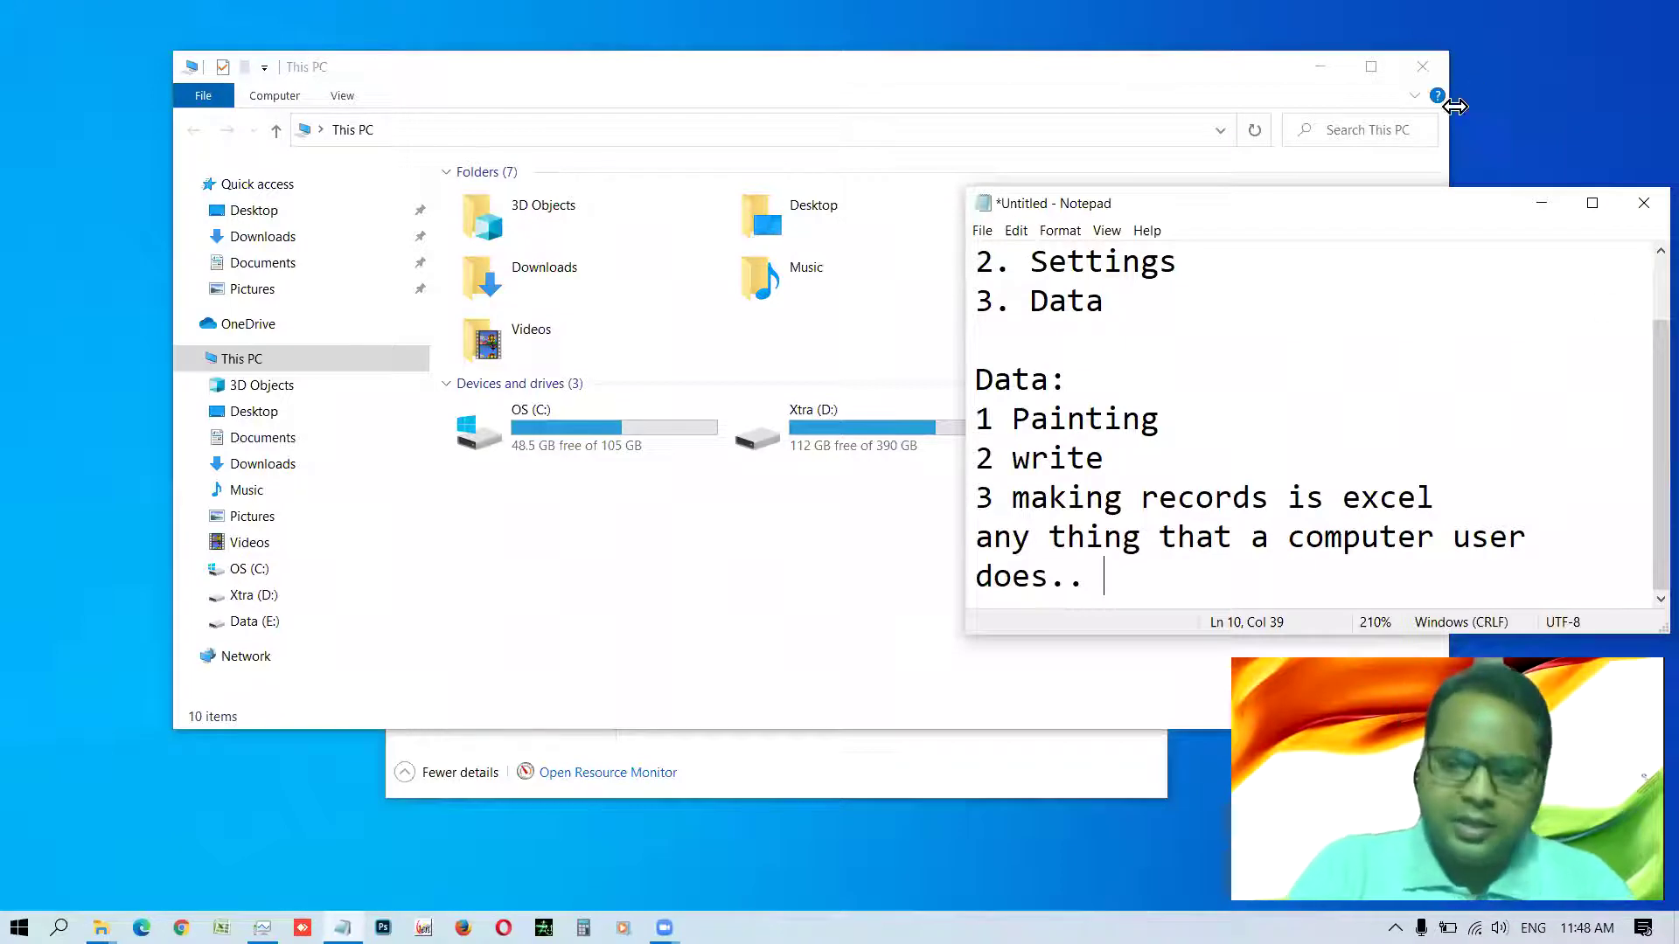
# - Shift the Notepad window slightly up and left, start closing the unsaved note, and cancel the closing
pyautogui.moveTo(1319, 213); pyautogui.dragTo(1259, 187)
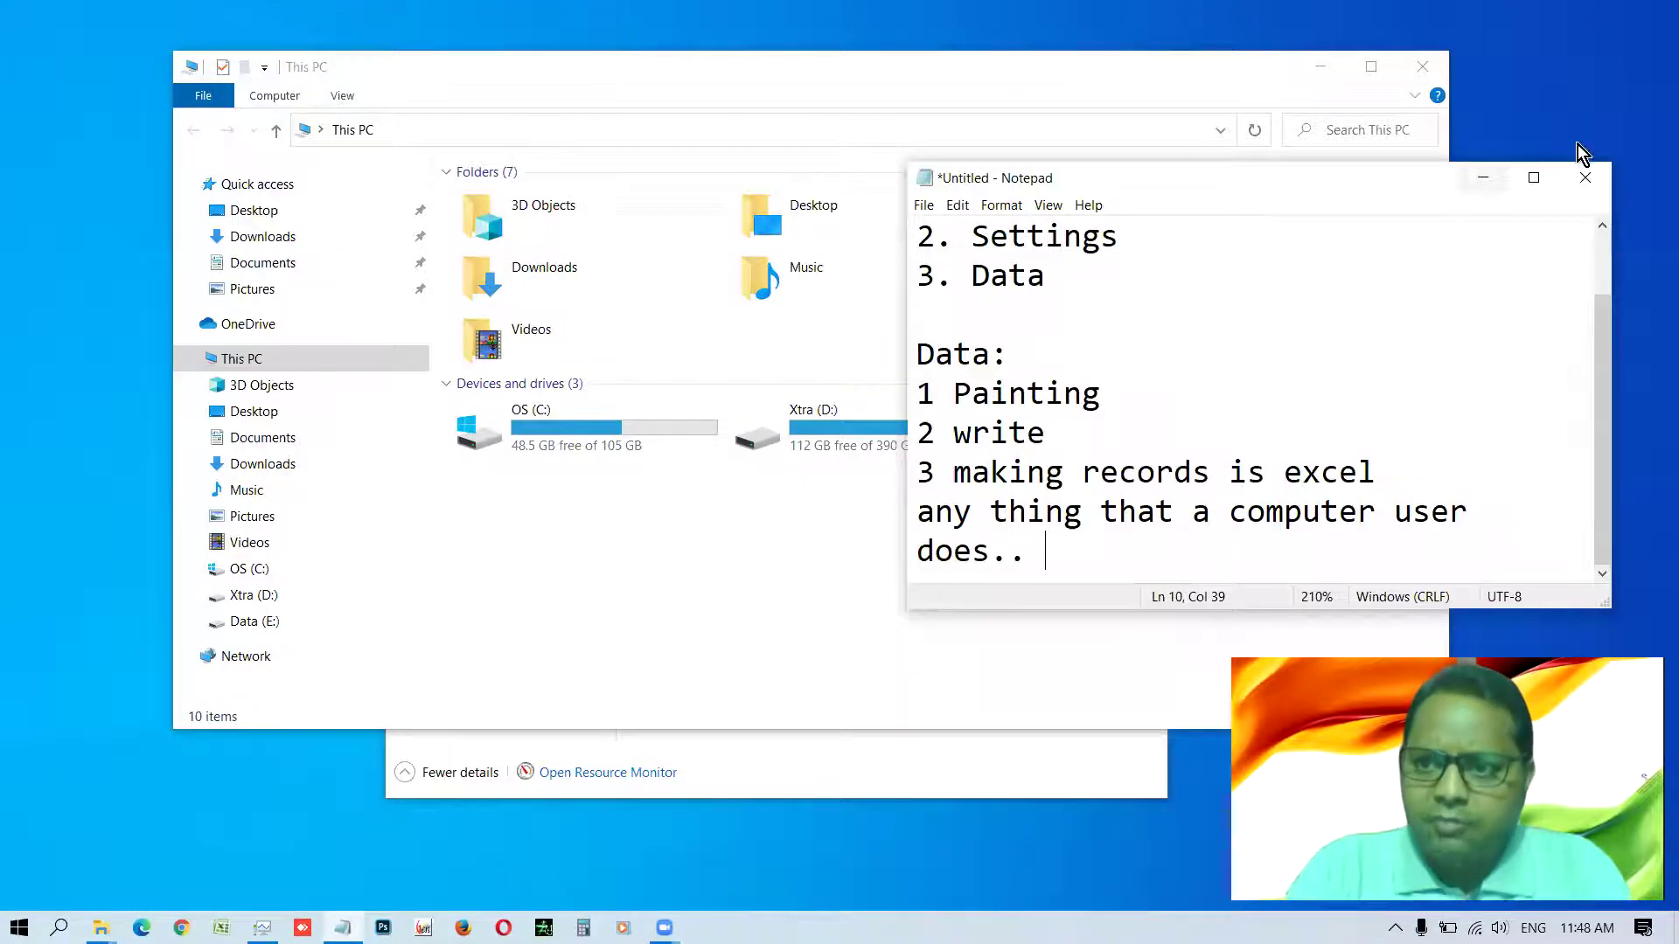
pyautogui.click(1586, 179)
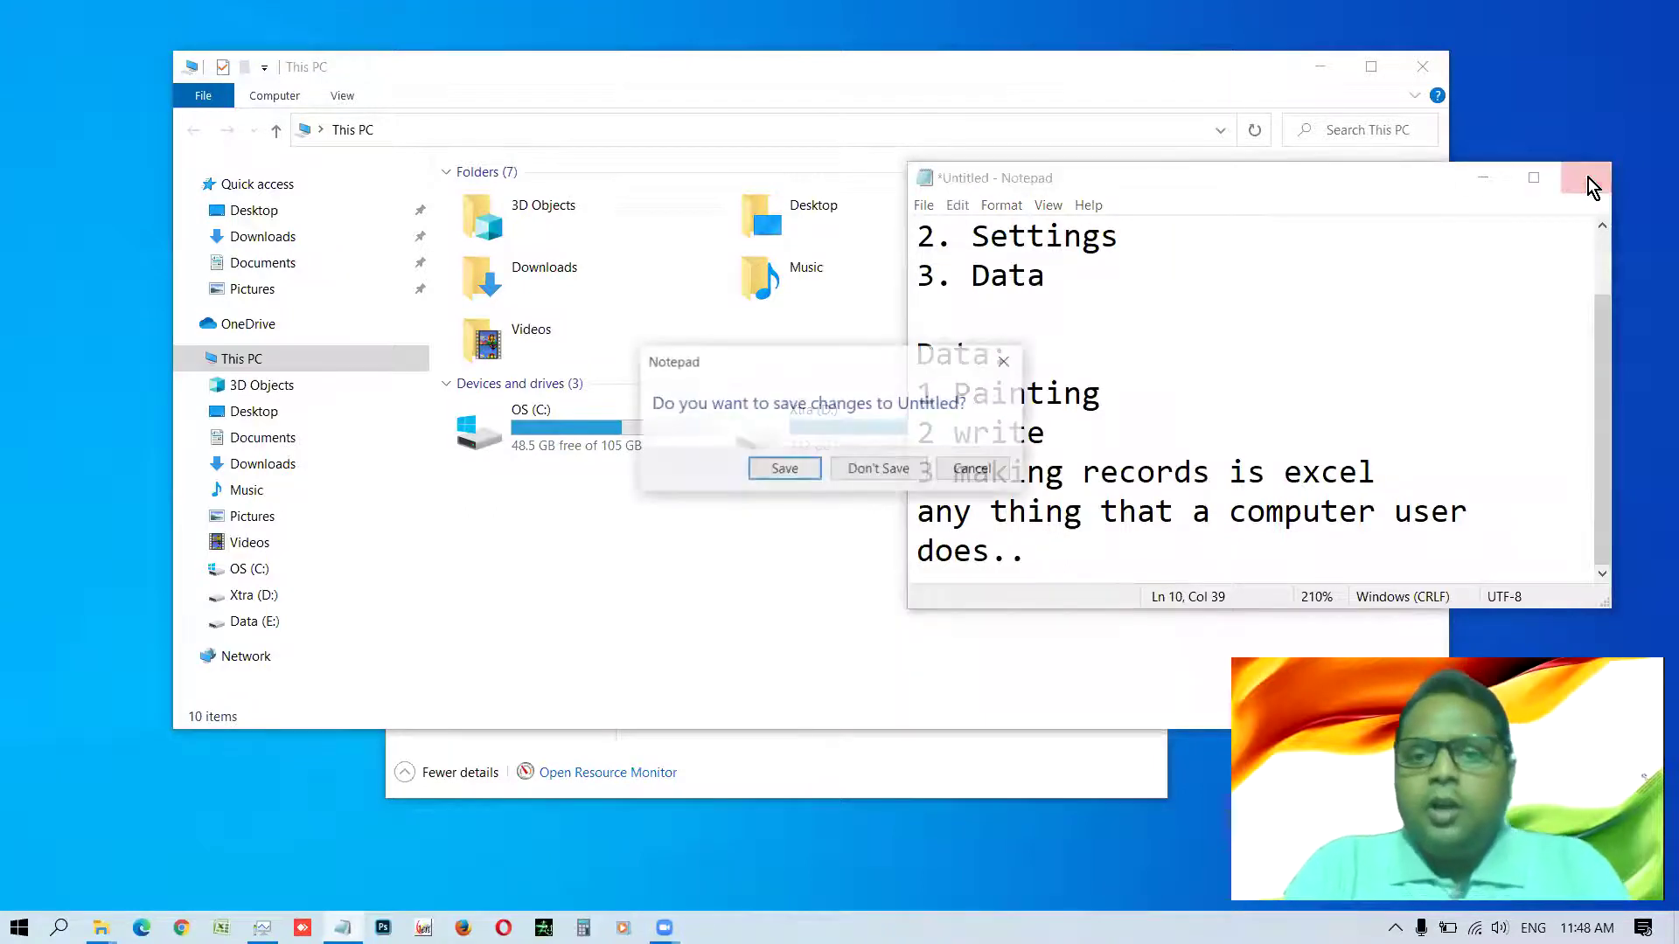
pyautogui.click(972, 469)
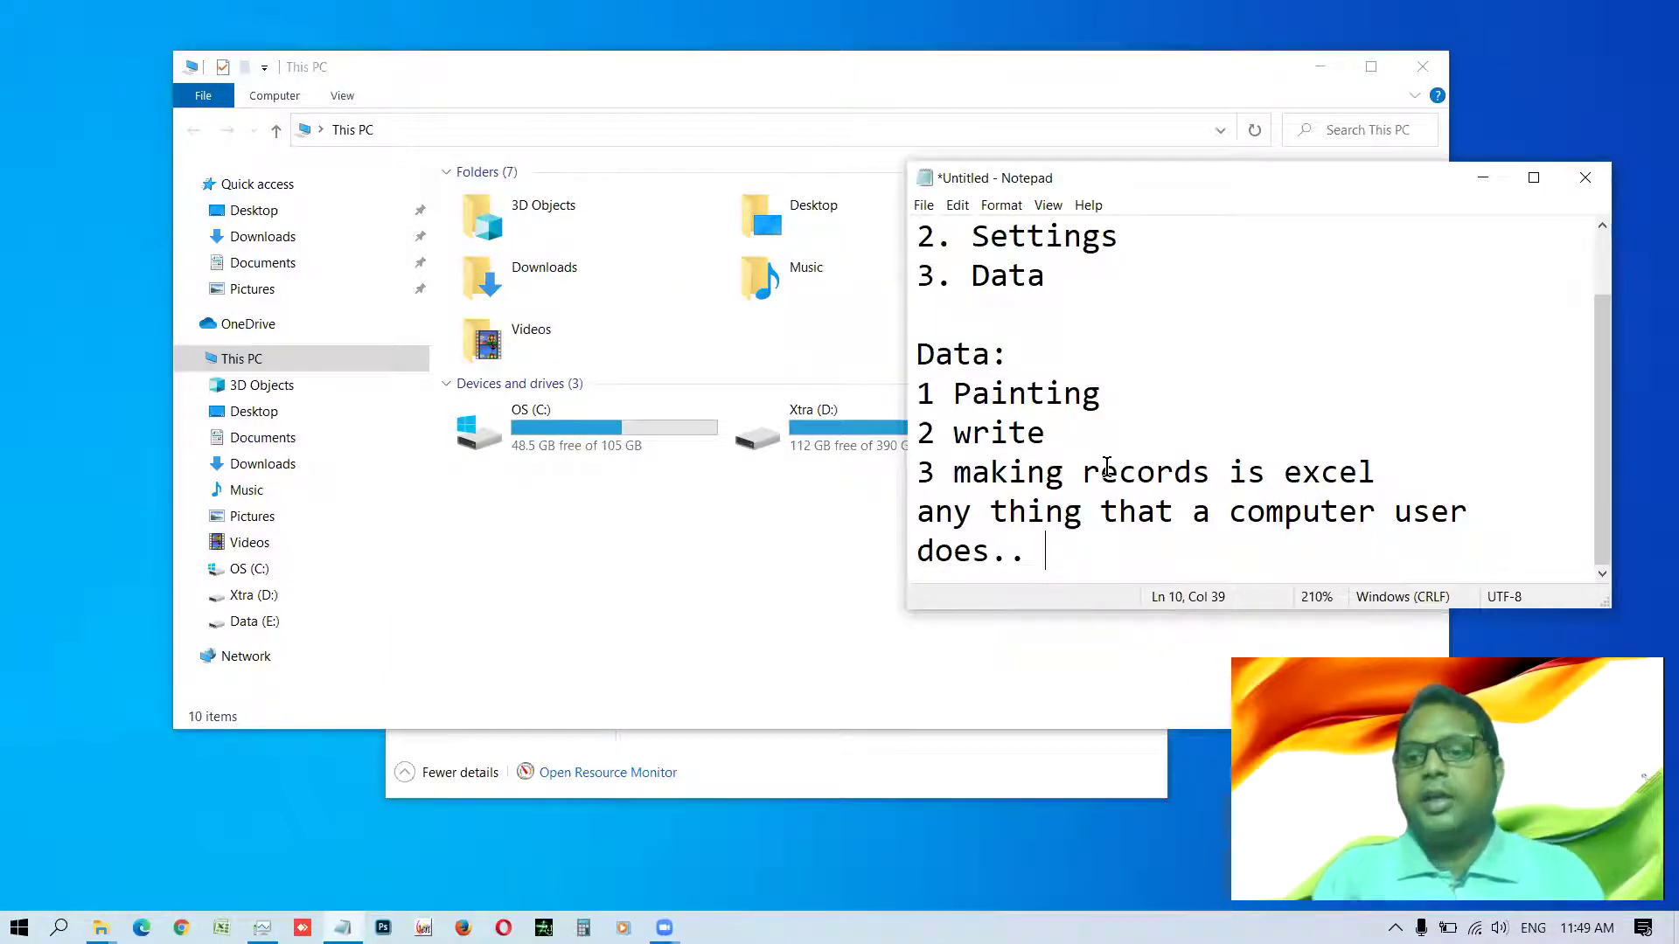
# - Bring the This PC window forward, search Windows for "paint" and launch Paint
pyautogui.click(689, 529)
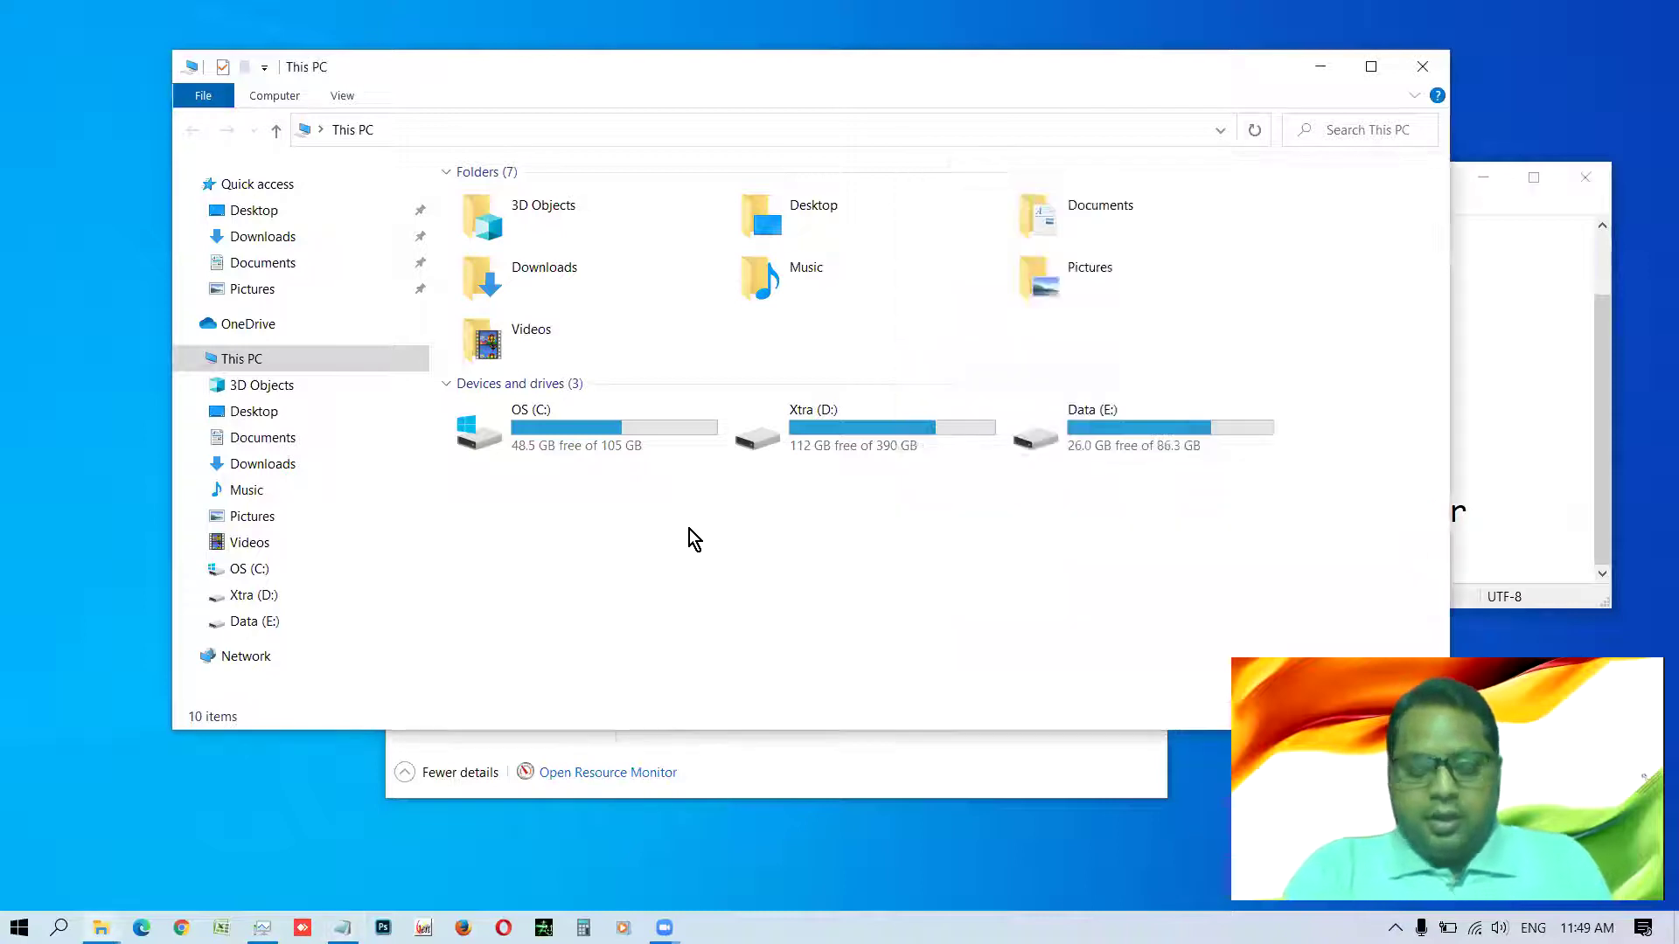
pyautogui.press('super')
pyautogui.write('paint')
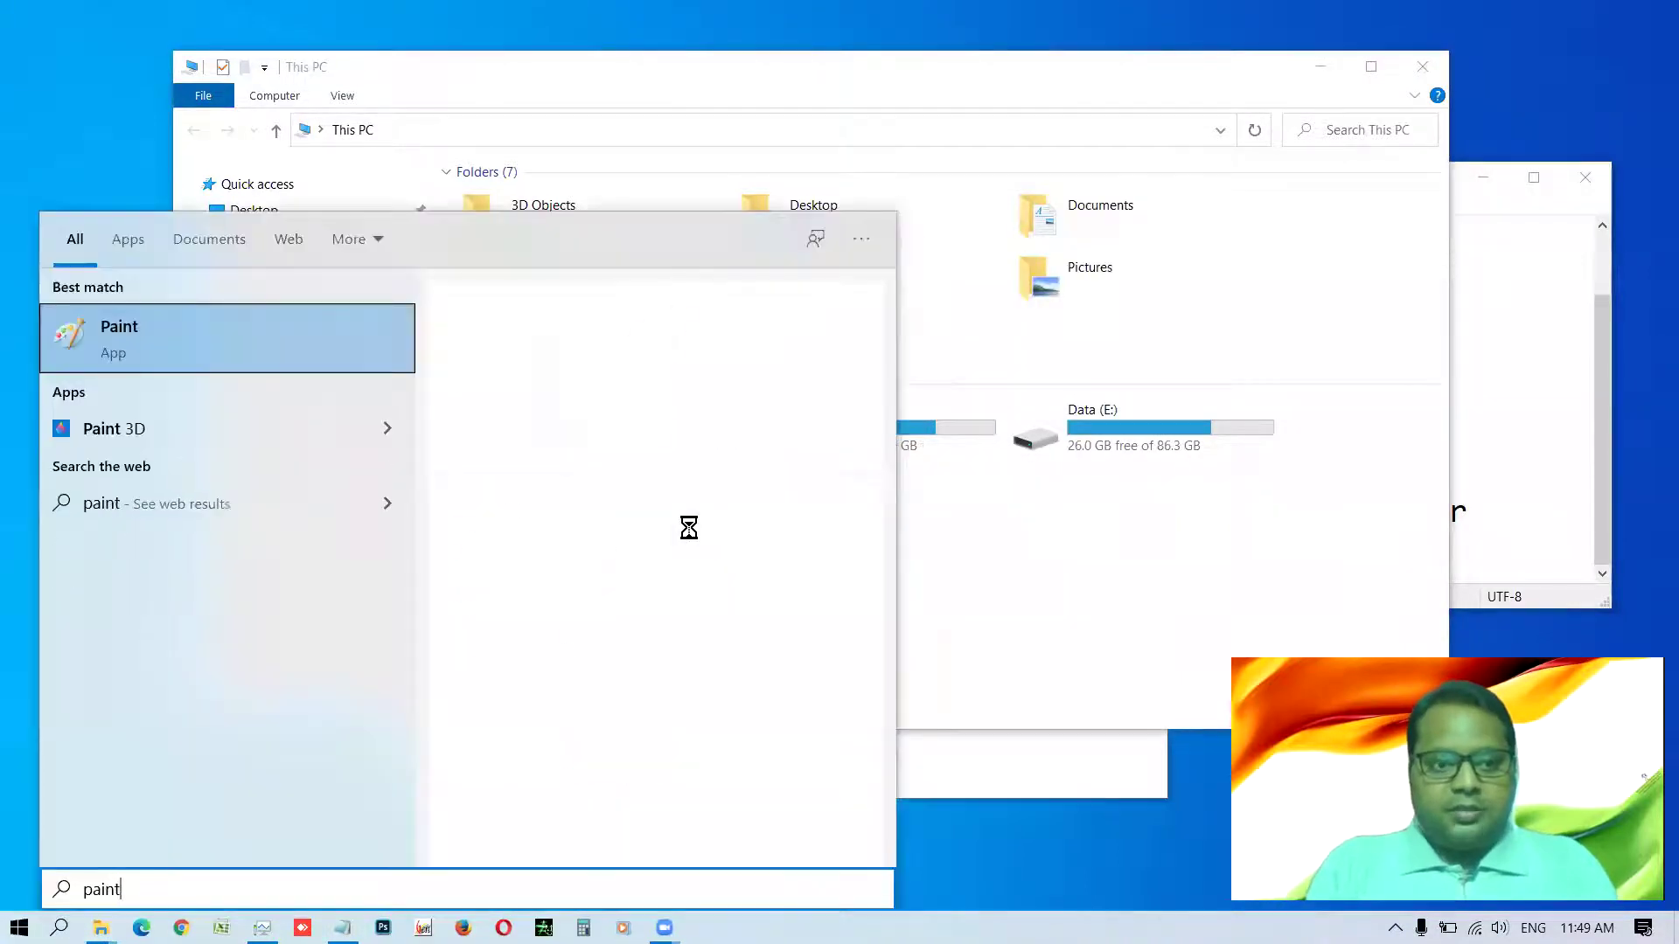
pyautogui.press('Return')
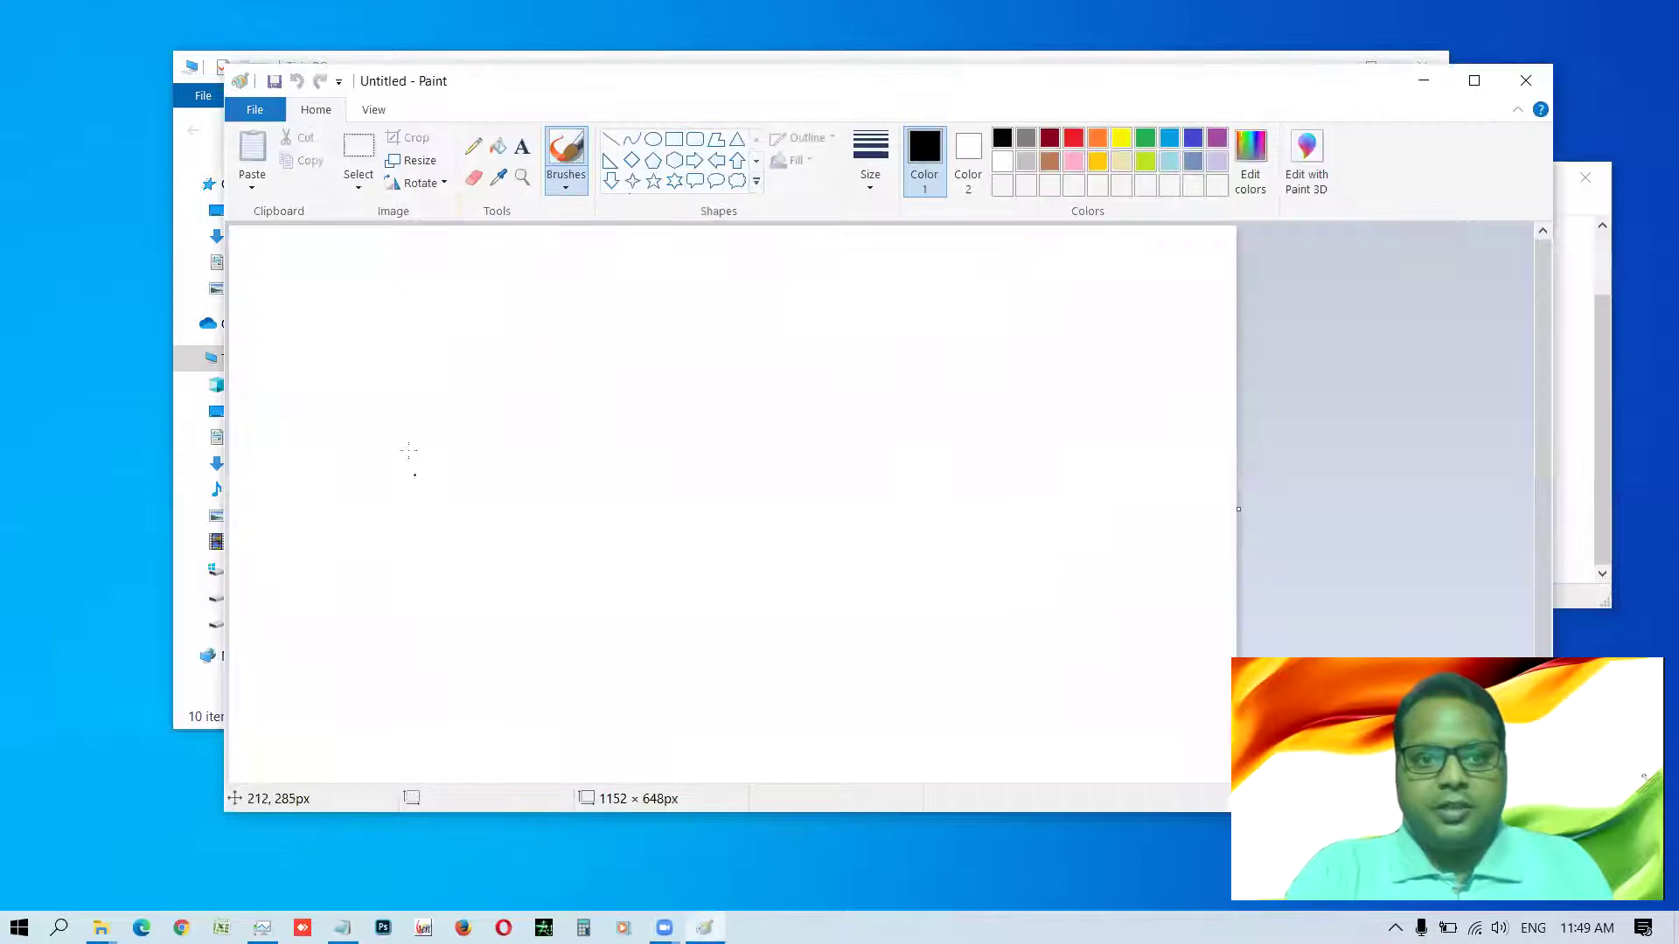
# - Draw a rectangle about 781 × 375 px with two stacked rectangles inside its left end, the lower one about 208 × 152 px
pyautogui.click(675, 140)
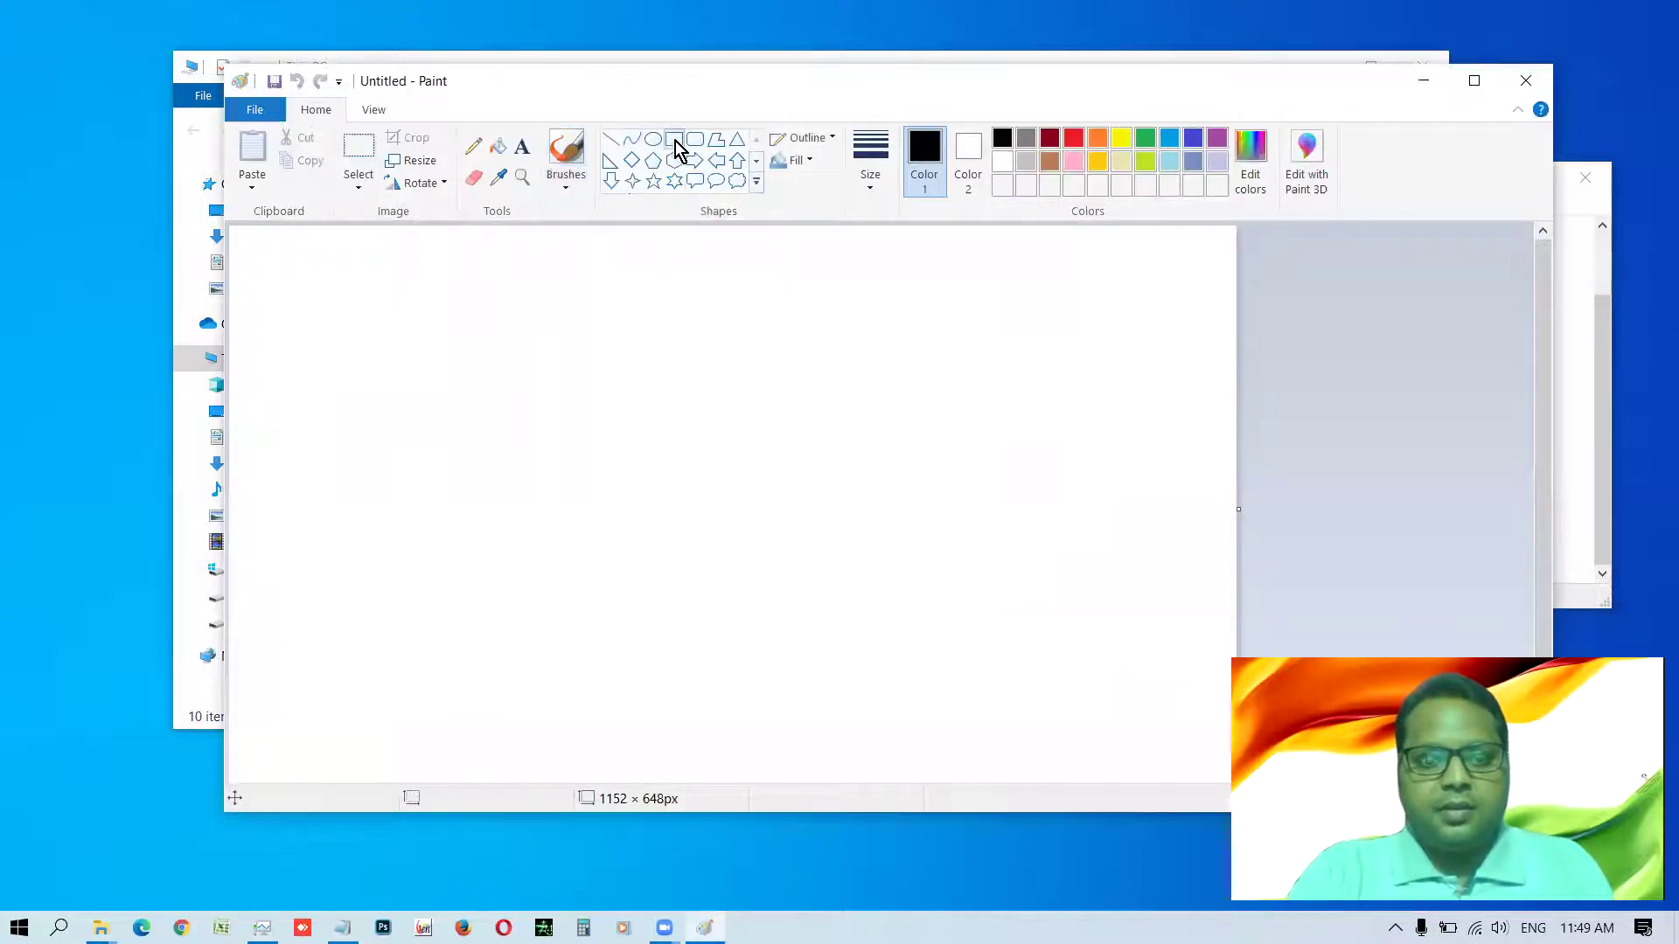
pyautogui.moveTo(353, 397)
pyautogui.mouseDown()
pyautogui.moveTo(461, 606)
pyautogui.moveTo(920, 647)
pyautogui.moveTo(1036, 726)
pyautogui.mouseUp()
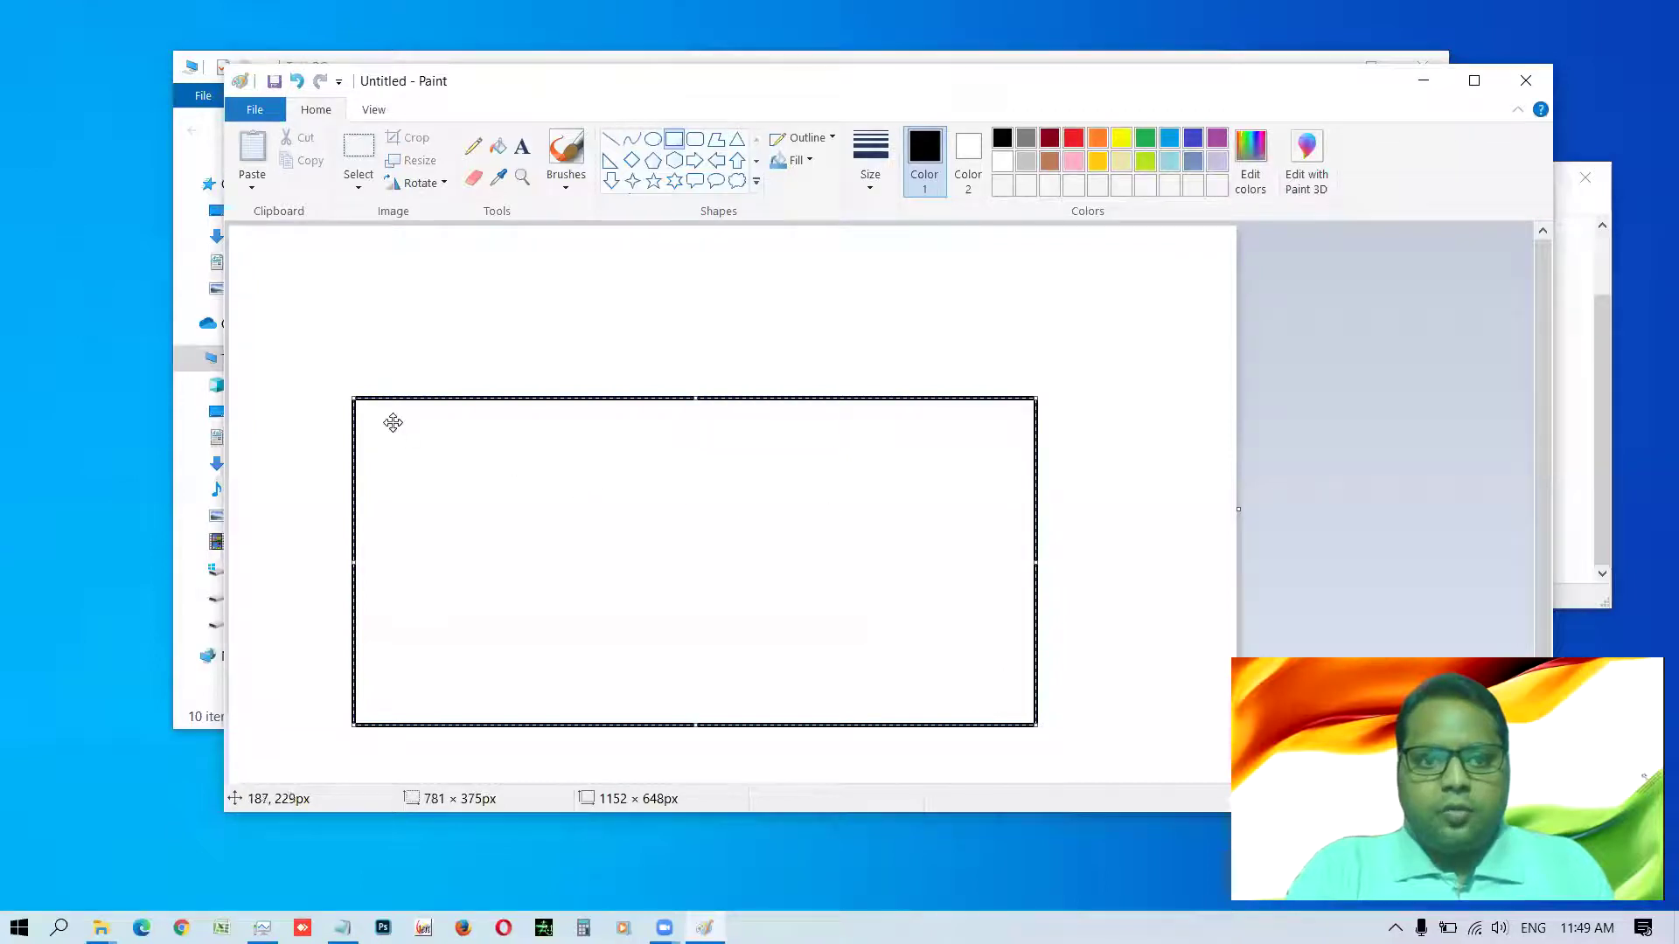
pyautogui.click(398, 355)
pyautogui.moveTo(384, 422); pyautogui.dragTo(587, 553)
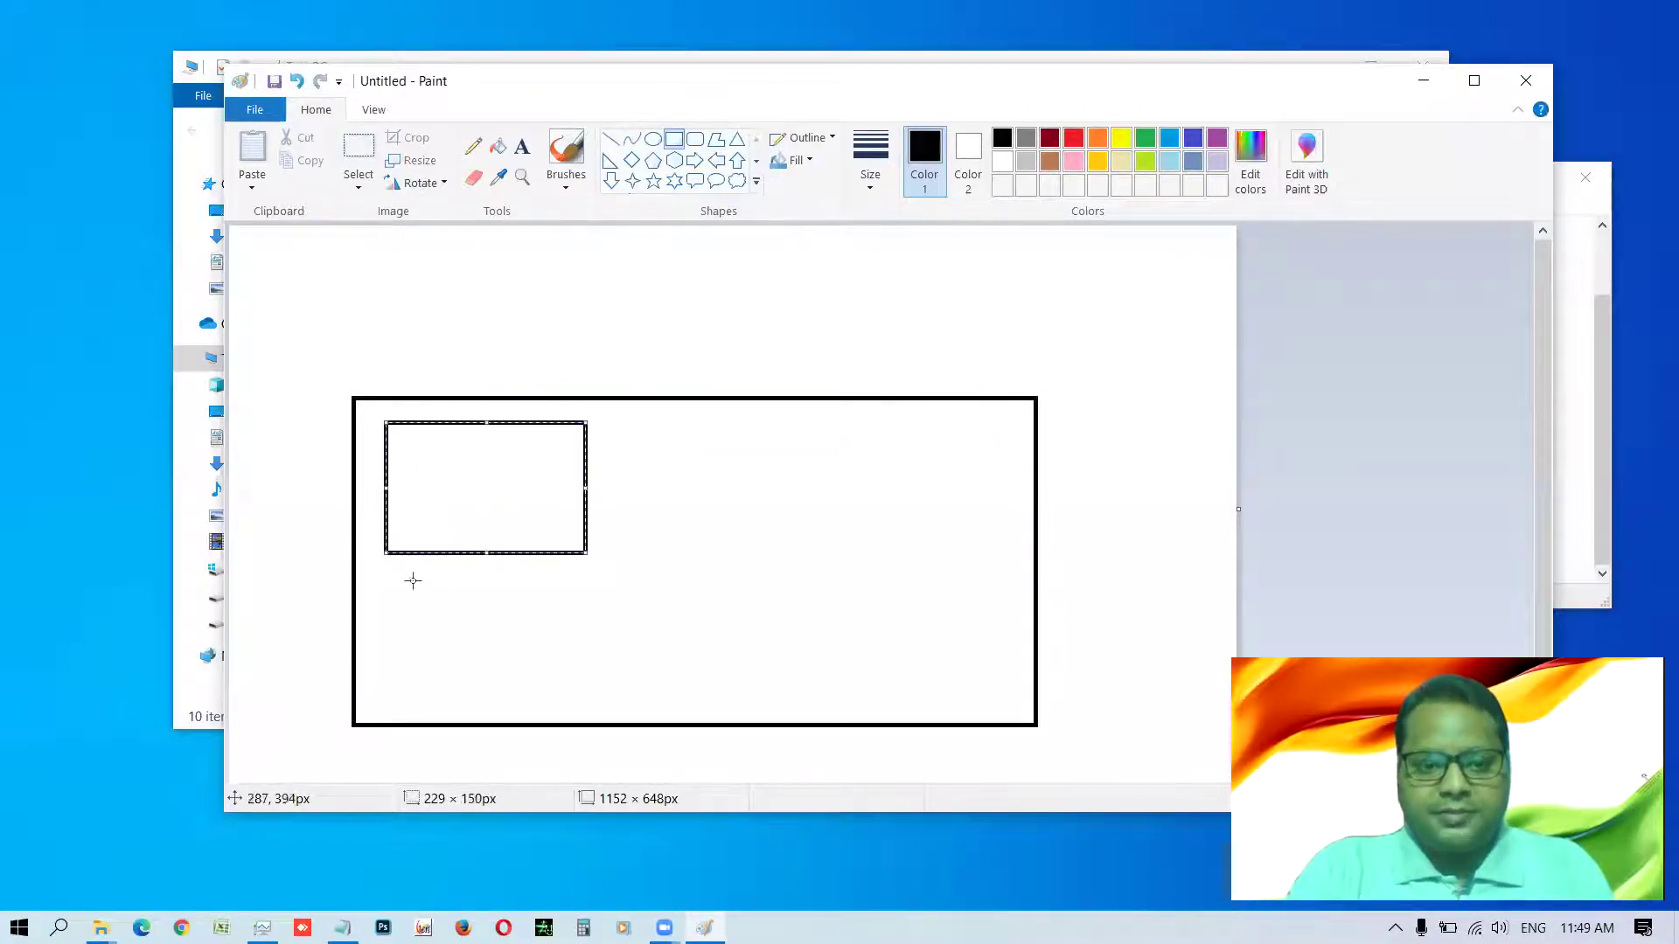
pyautogui.moveTo(387, 567); pyautogui.dragTo(588, 718)
pyautogui.click(462, 604)
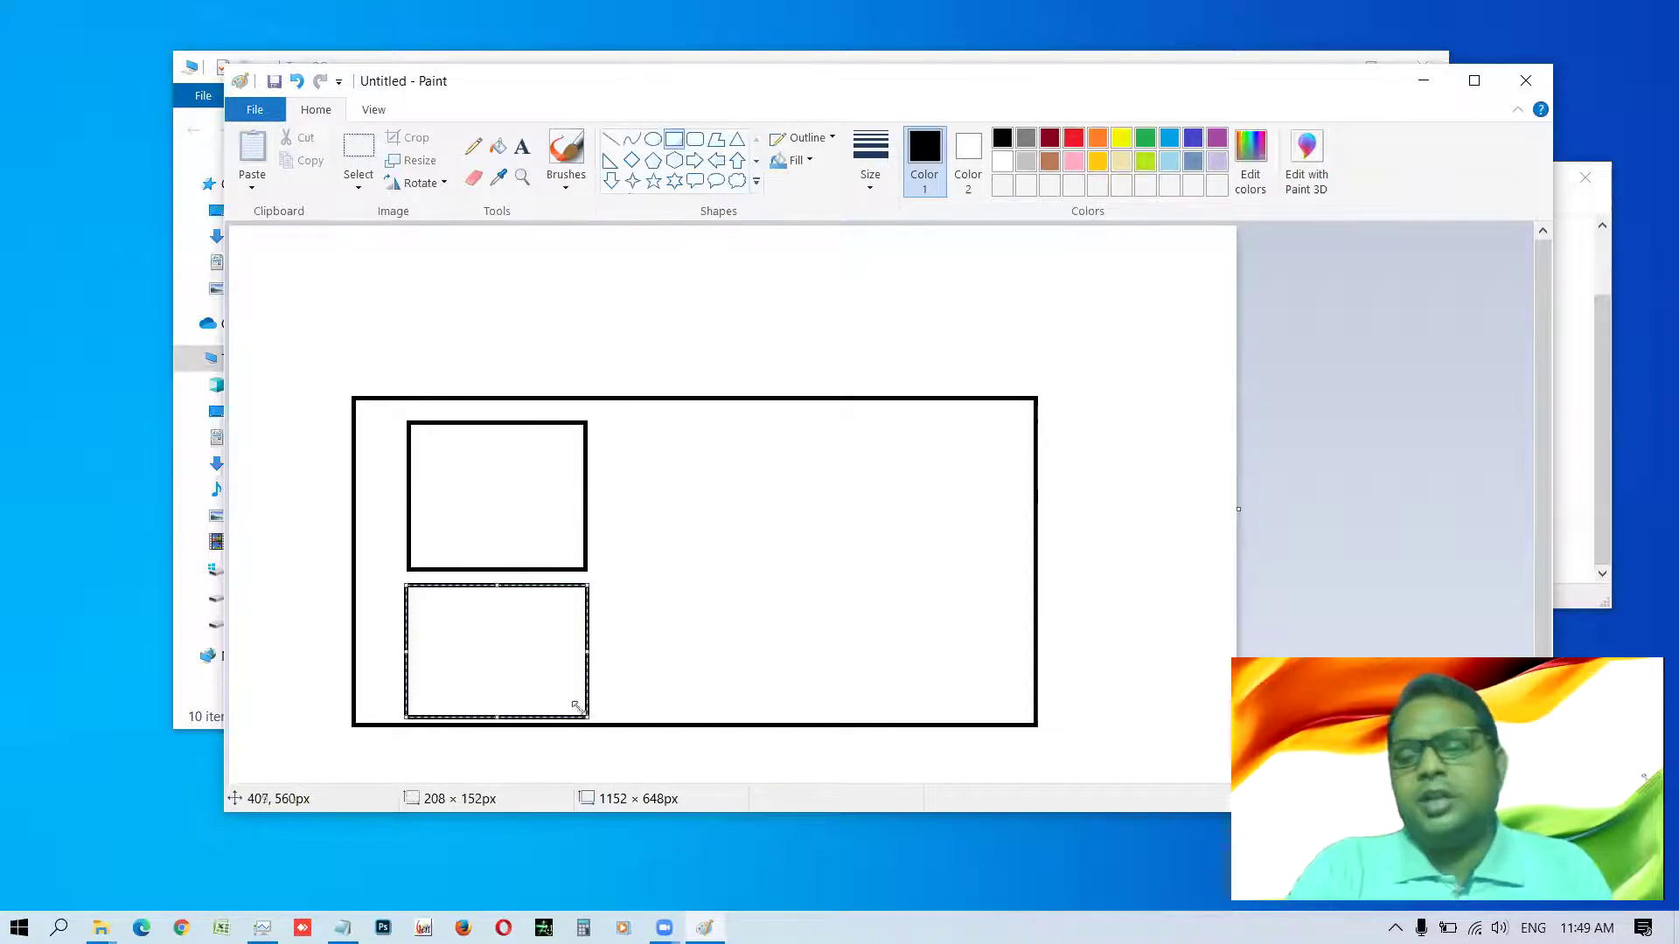
# - Draw four small boxes in a two-by-two grid inside the upper inner rectangle, the first about 70 × 69 px
pyautogui.moveTo(427, 433); pyautogui.dragTo(488, 492)
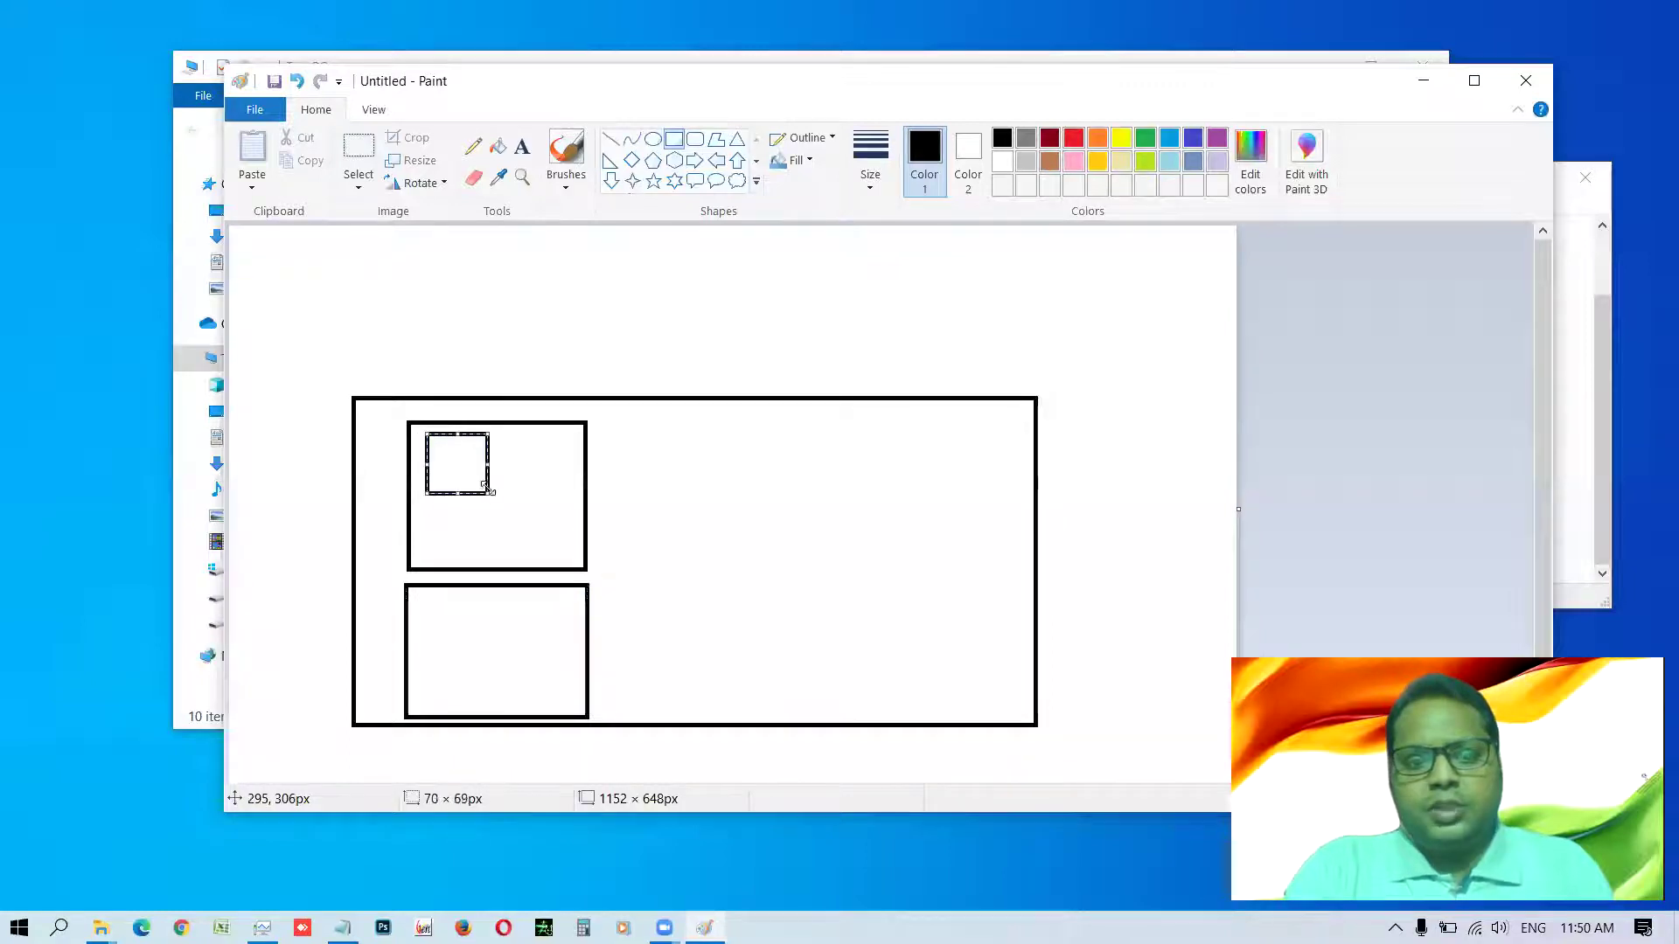
pyautogui.click(513, 435)
pyautogui.moveTo(511, 434); pyautogui.dragTo(569, 496)
pyautogui.click(428, 511)
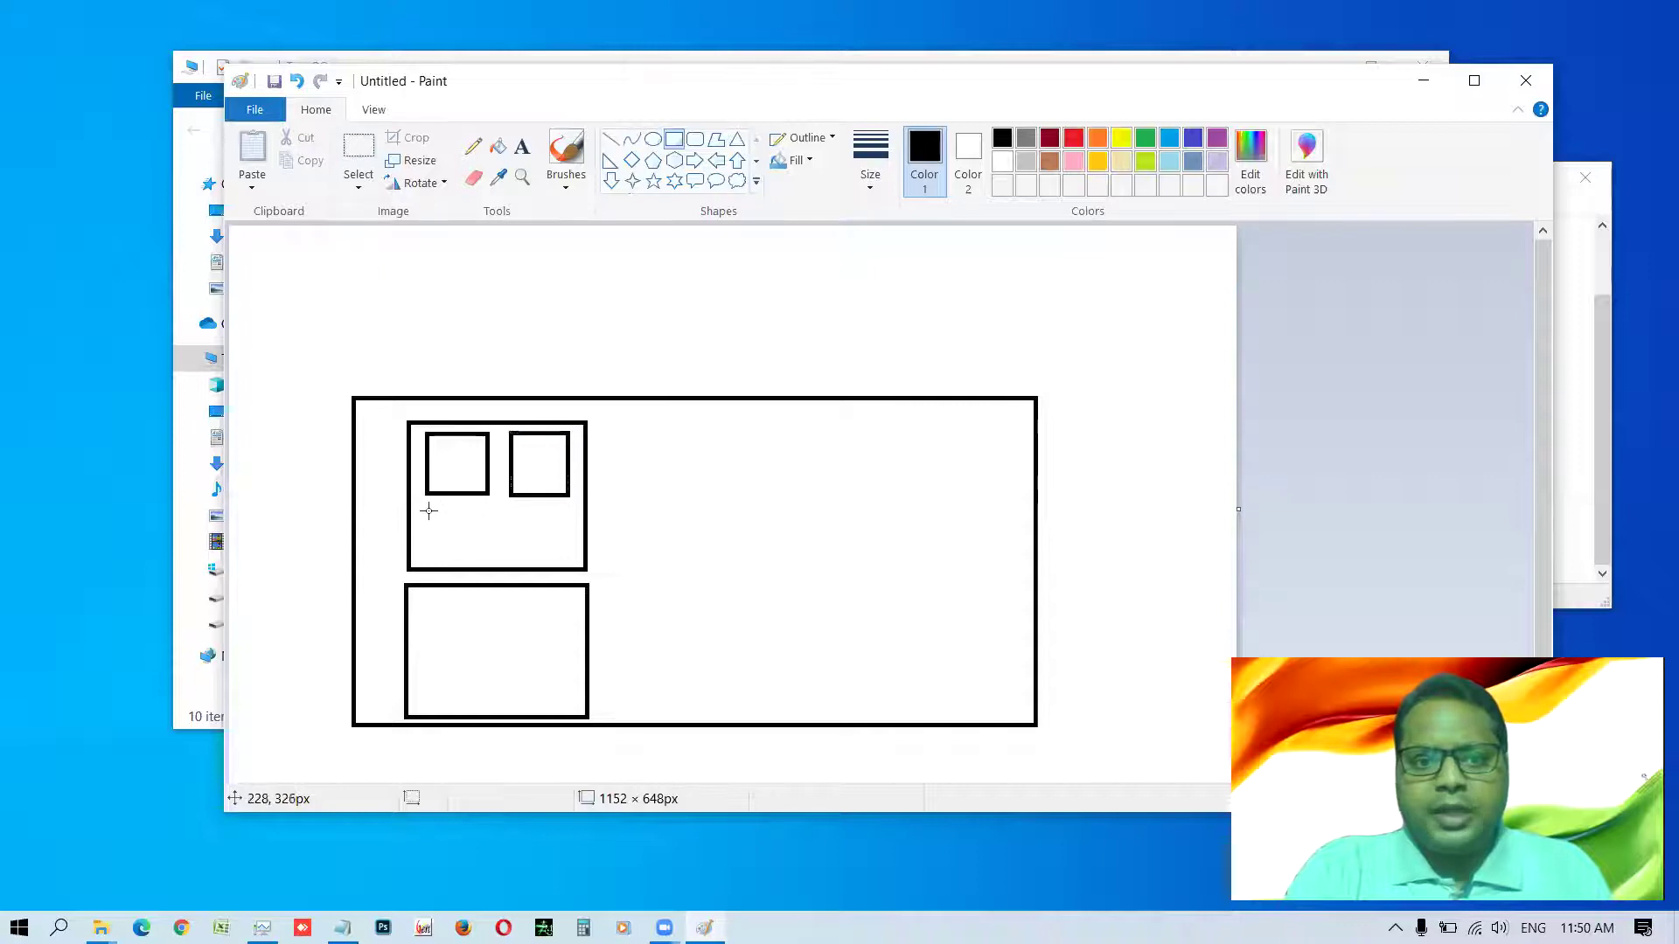
pyautogui.moveTo(425, 503); pyautogui.dragTo(569, 560)
pyautogui.click(503, 508)
pyautogui.click(575, 348)
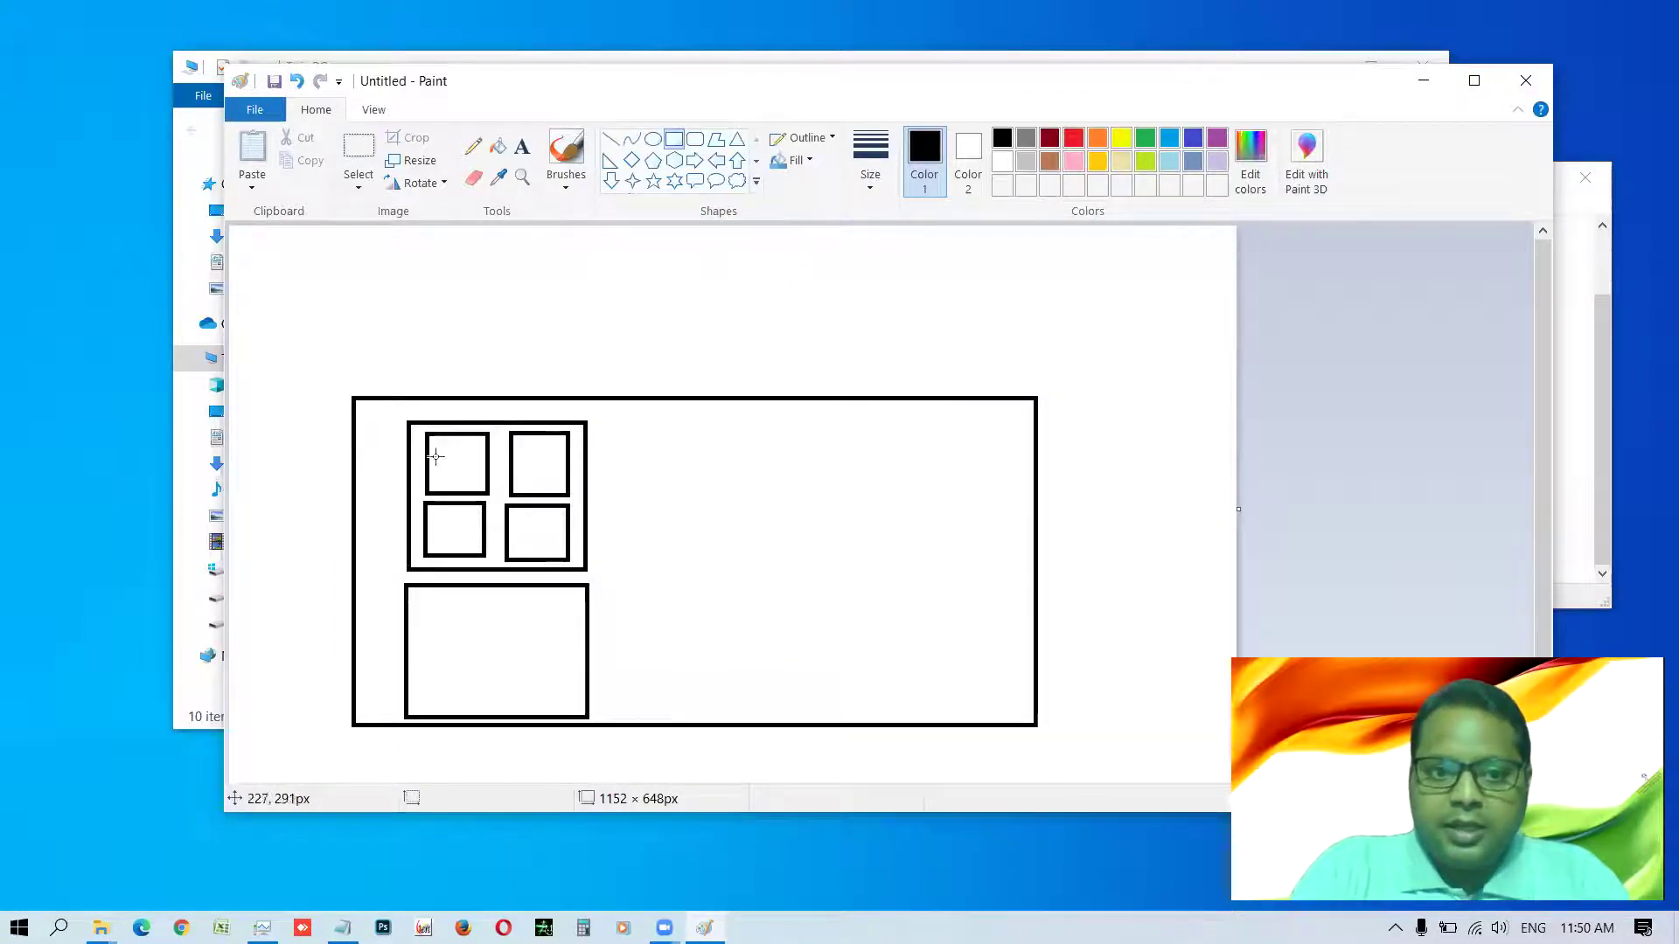
# - Add the text labels "1" beside the upper inner rectangle and "2" beside the lower one
pyautogui.click(520, 151)
pyautogui.click(630, 476)
pyautogui.write('1')
pyautogui.click(617, 642)
pyautogui.click(617, 642)
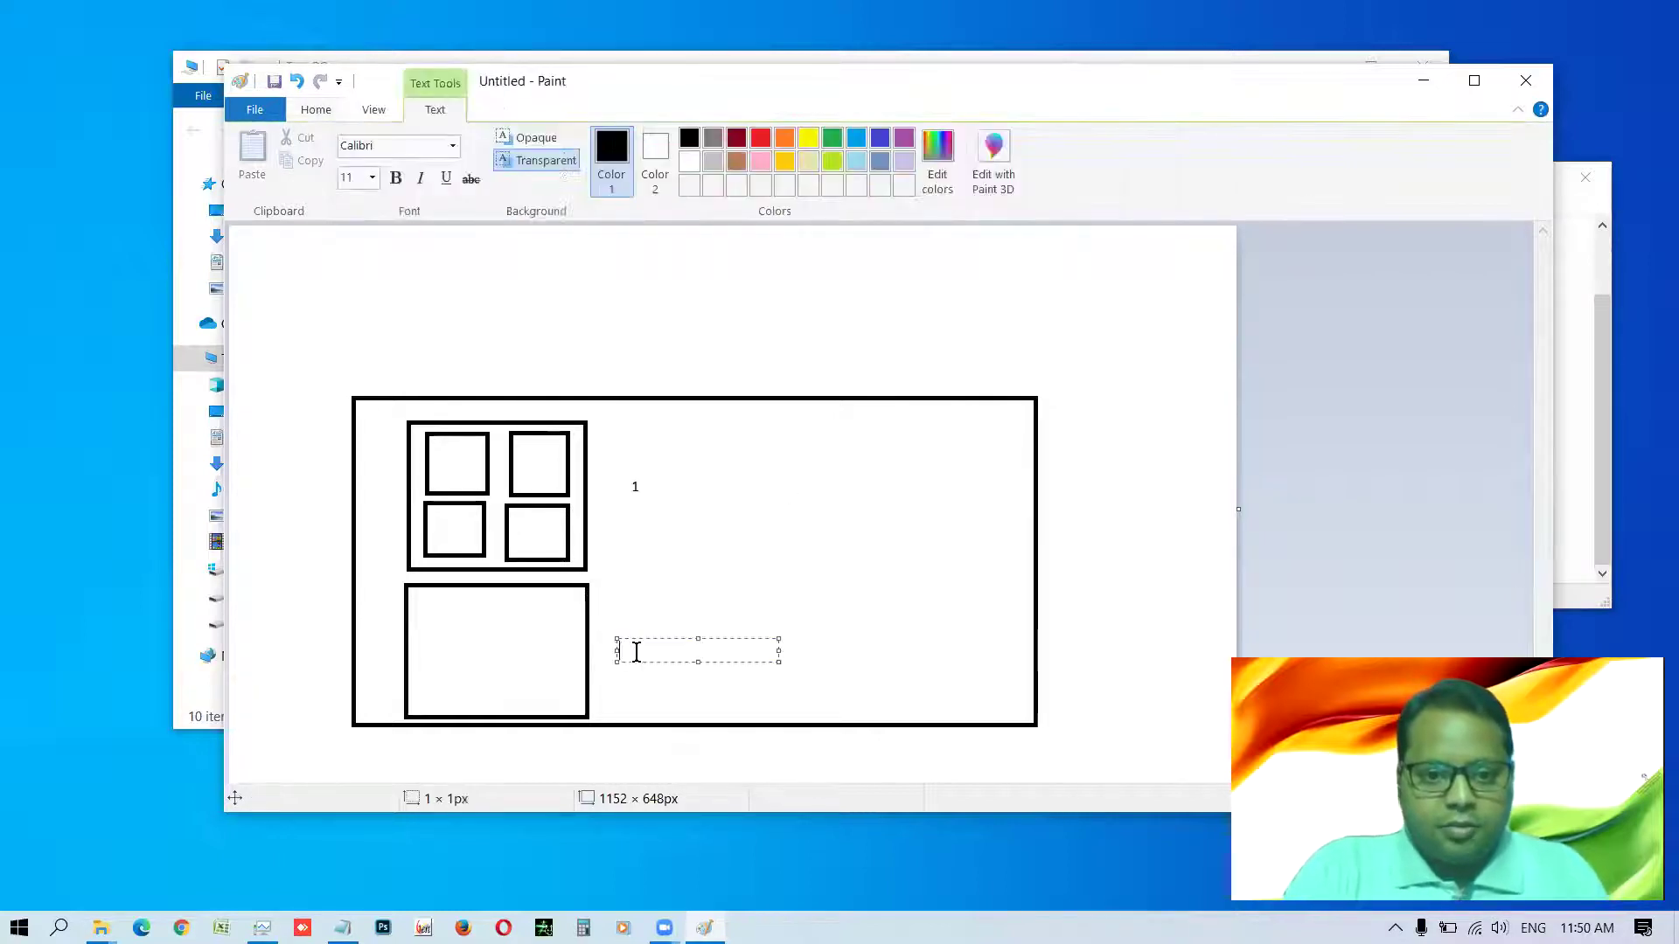
pyautogui.write('2')
pyautogui.click(663, 606)
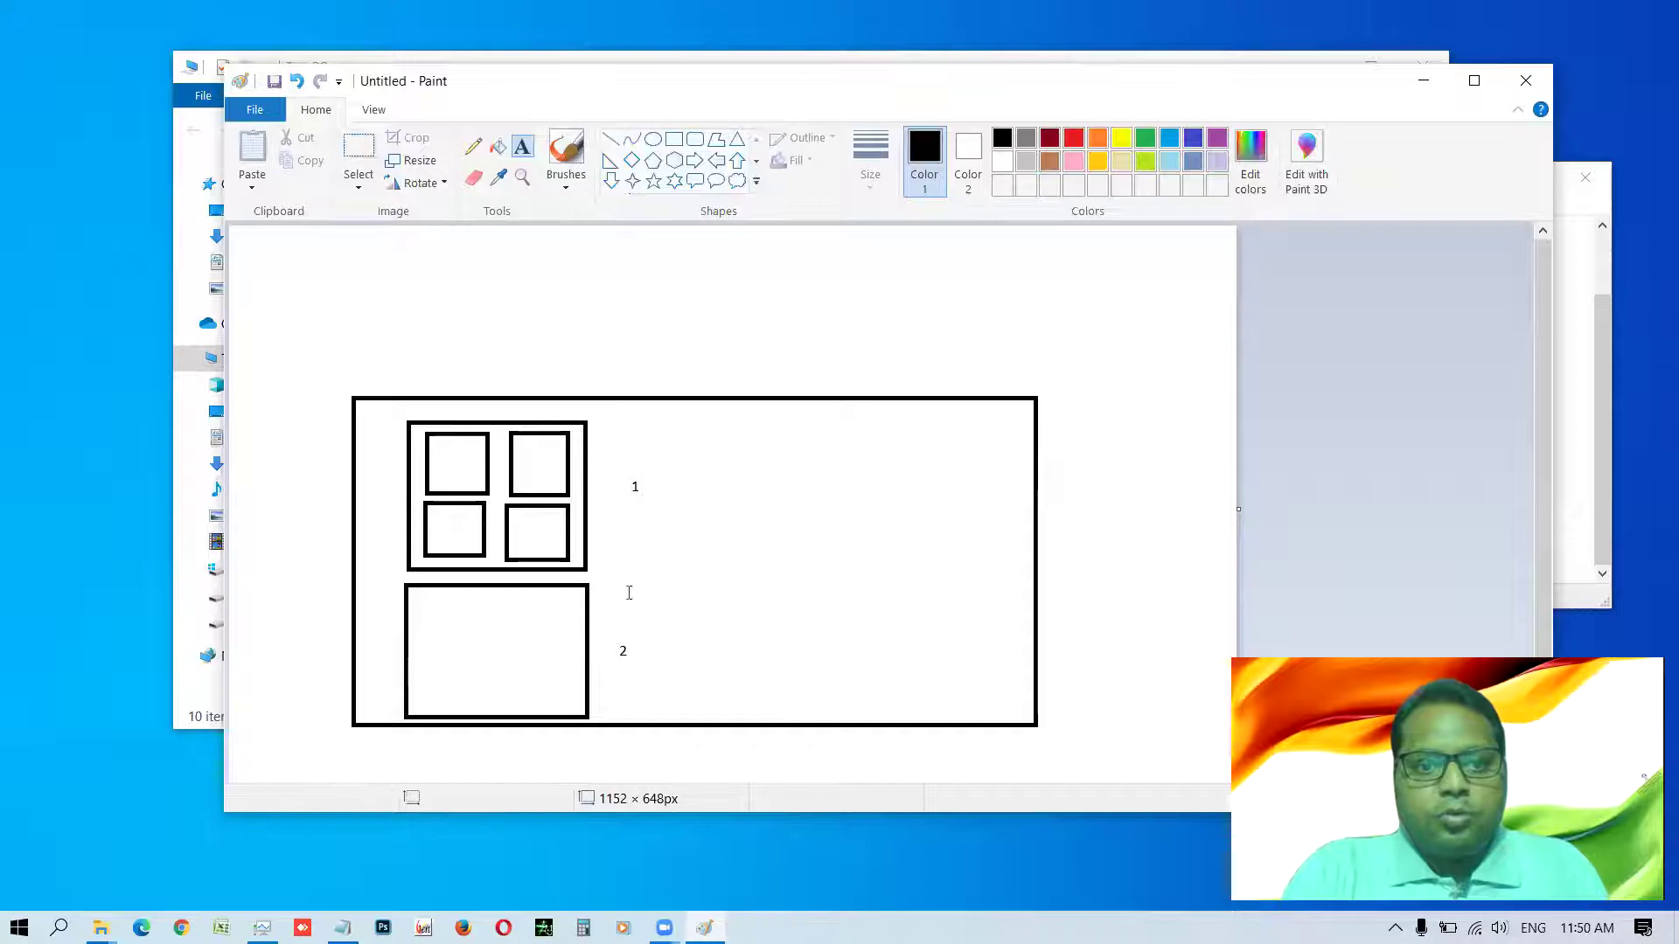
# - Label the four small boxes "1.1", "1.2", "1.3" and "1.4", row by row from the upper left
pyautogui.click(446, 448)
pyautogui.write('1.1')
pyautogui.click(529, 467)
pyautogui.click(523, 444)
pyautogui.write('1.2')
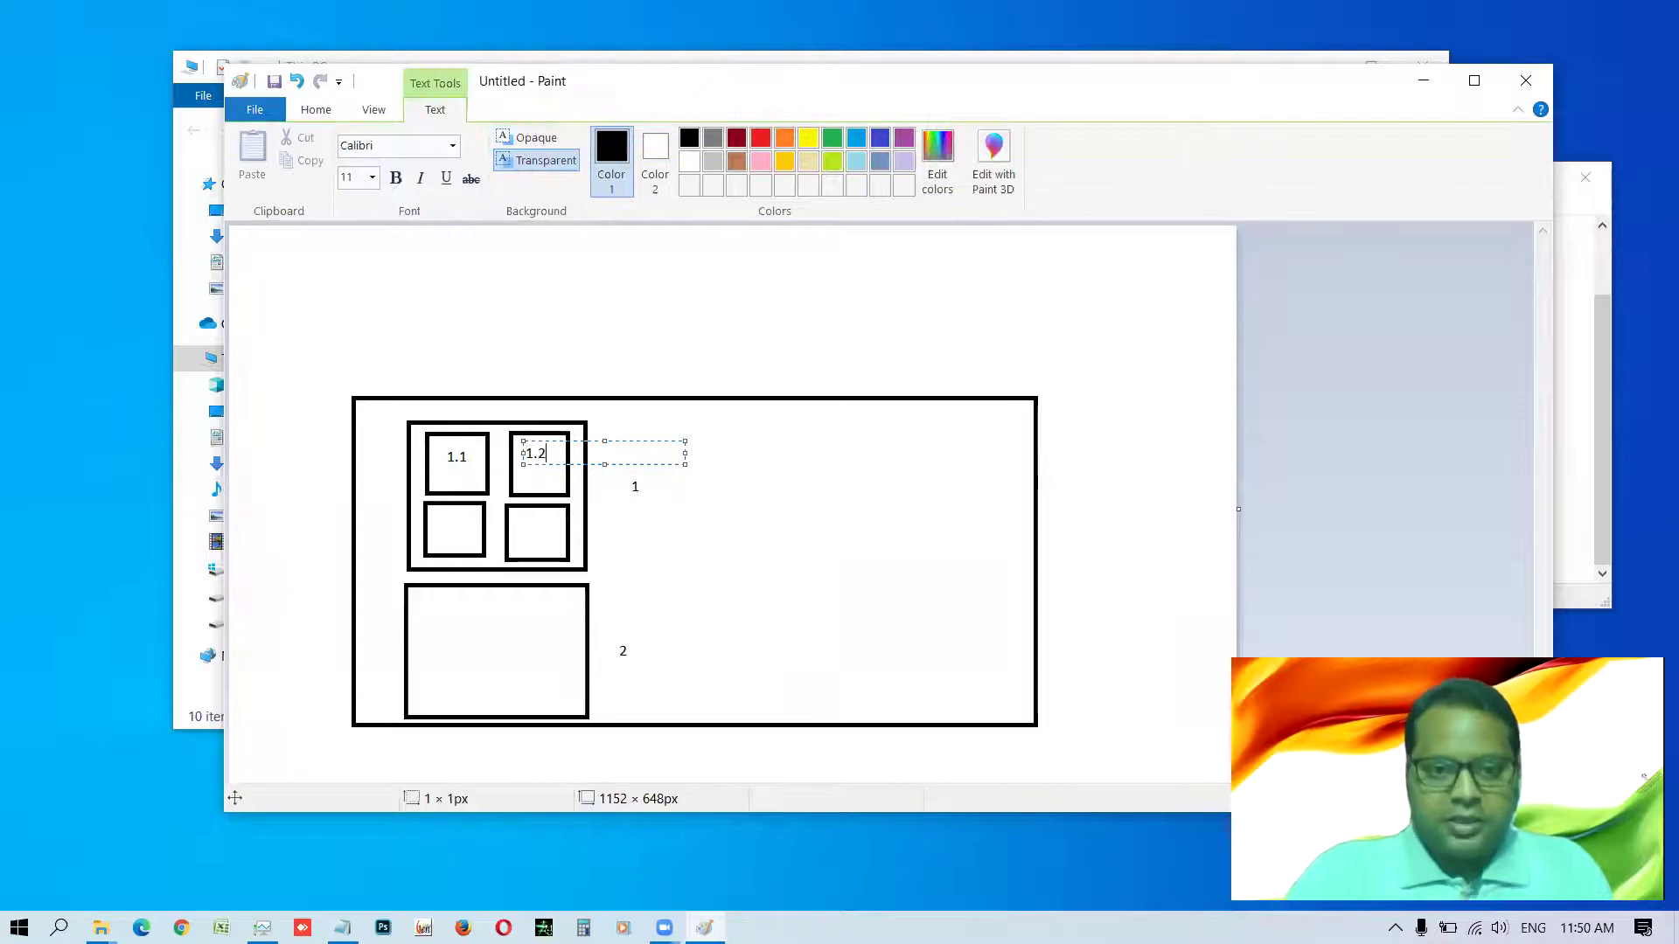
pyautogui.click(436, 523)
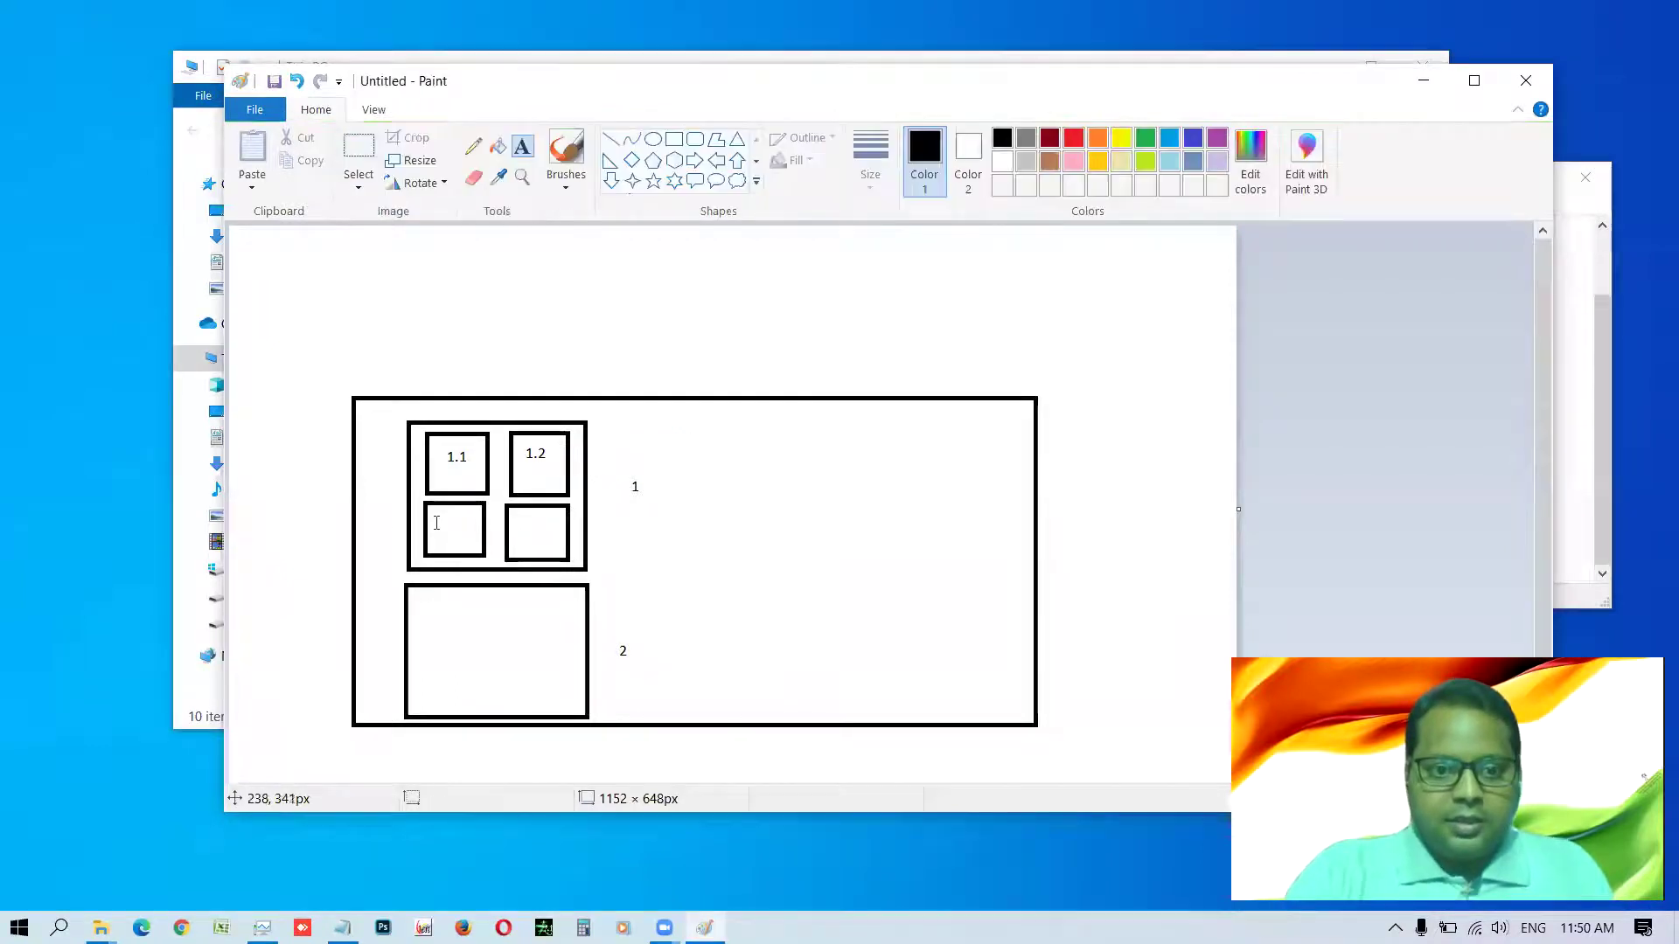
pyautogui.click(436, 523)
pyautogui.write('1.3')
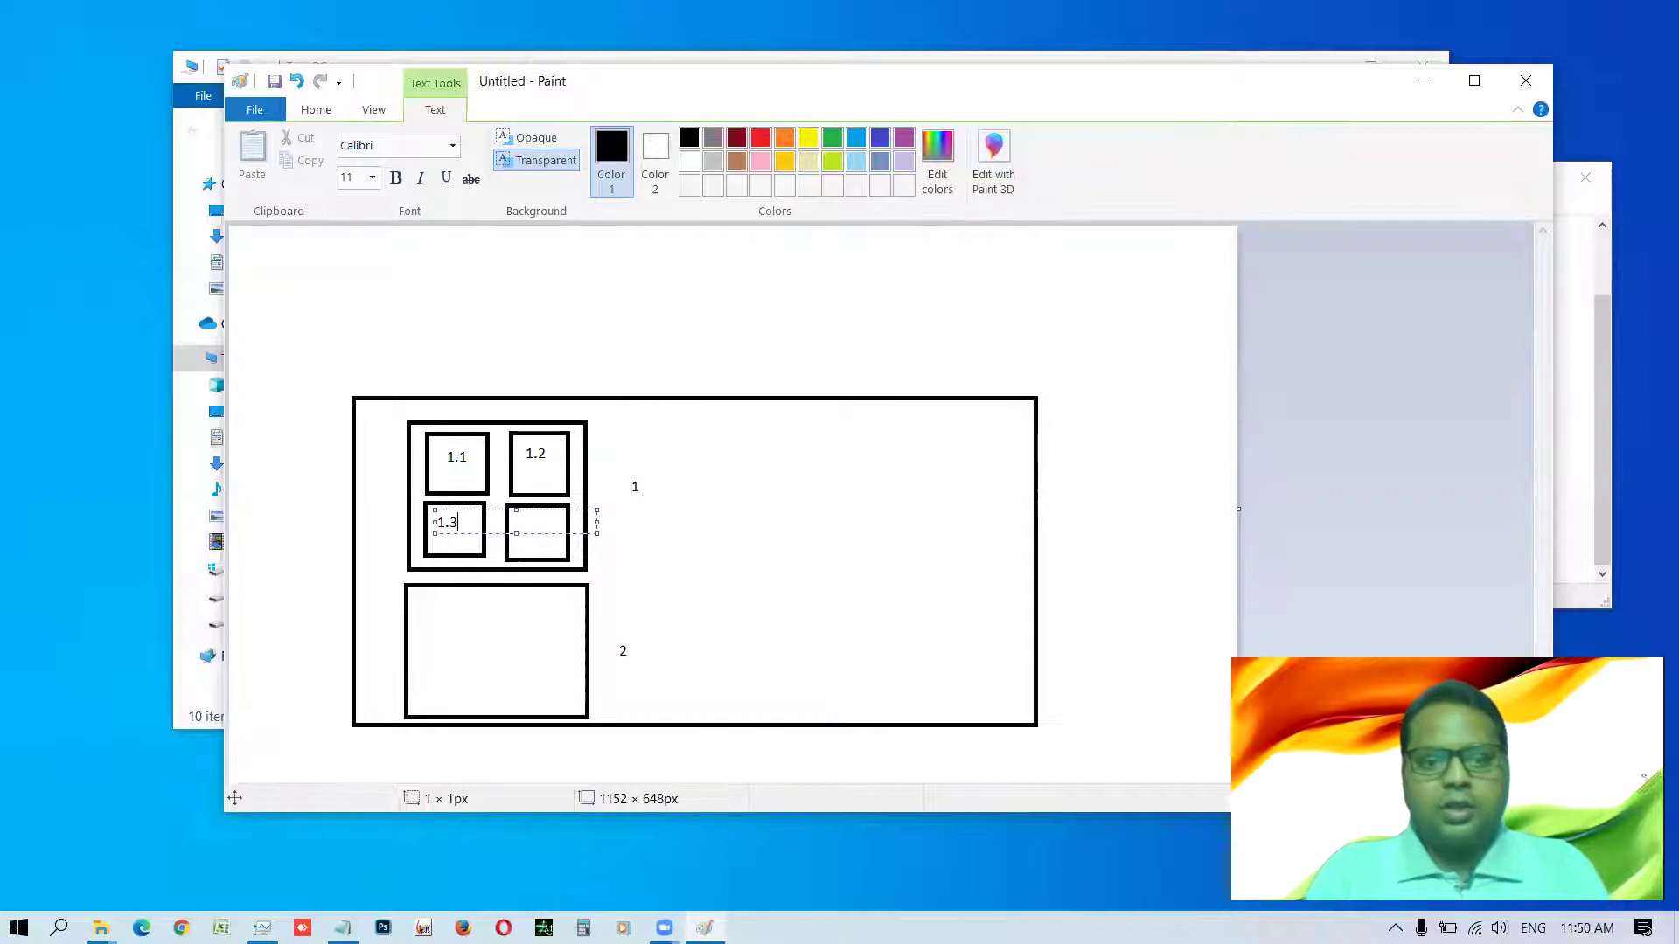
pyautogui.click(531, 537)
pyautogui.click(519, 528)
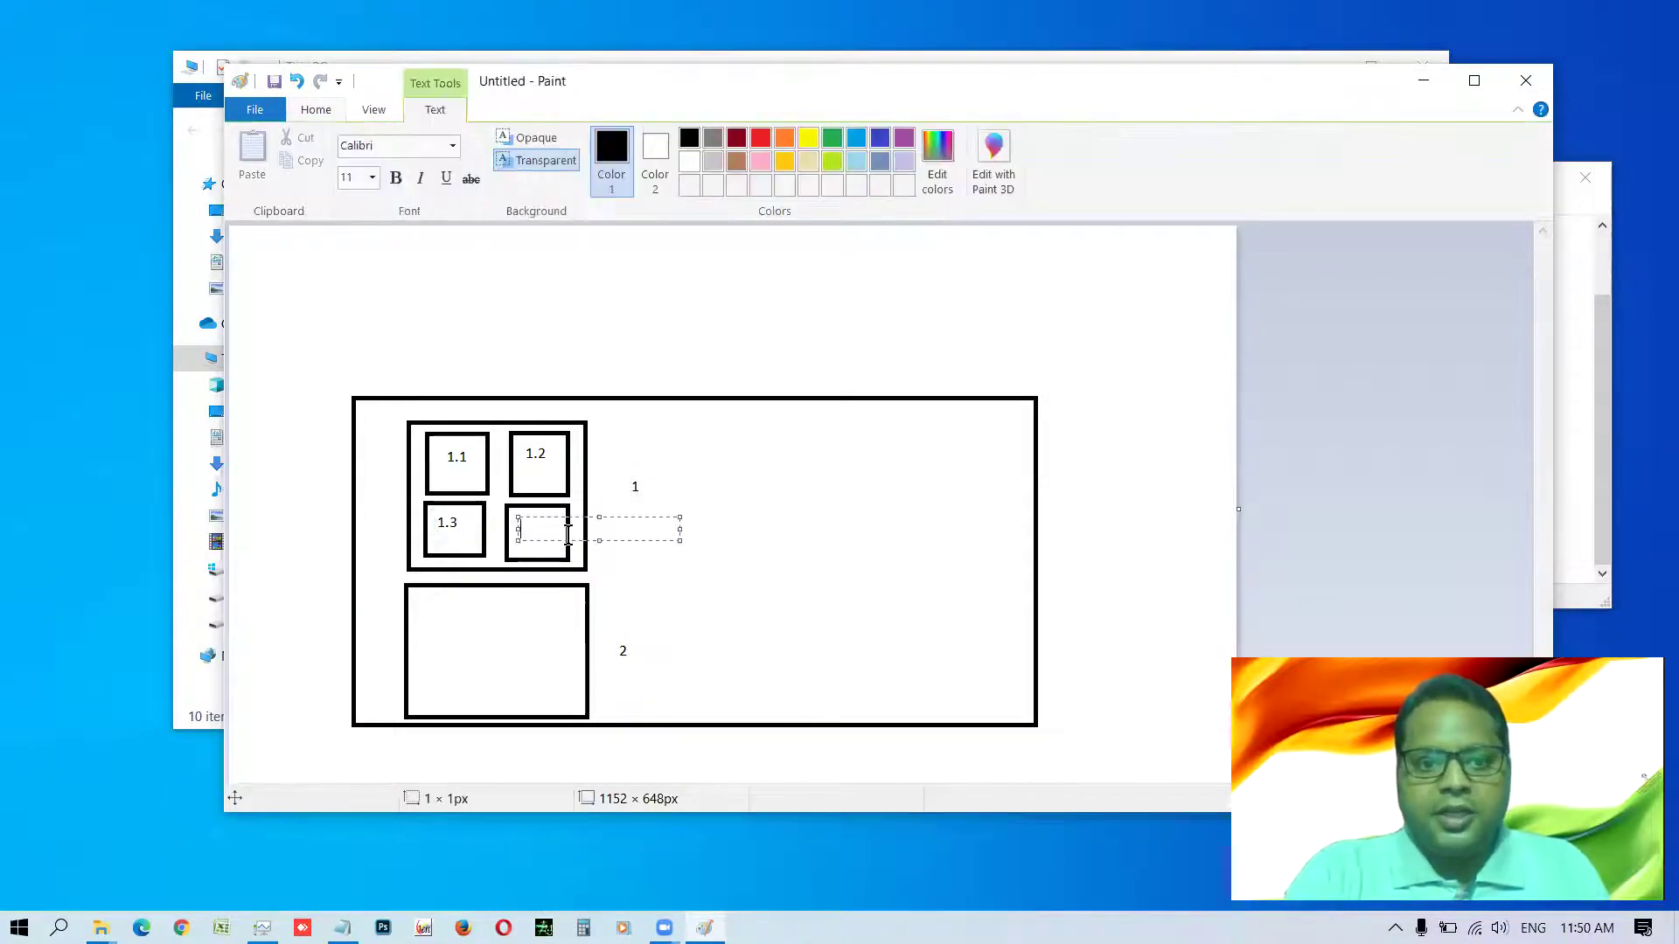
pyautogui.write('1.4')
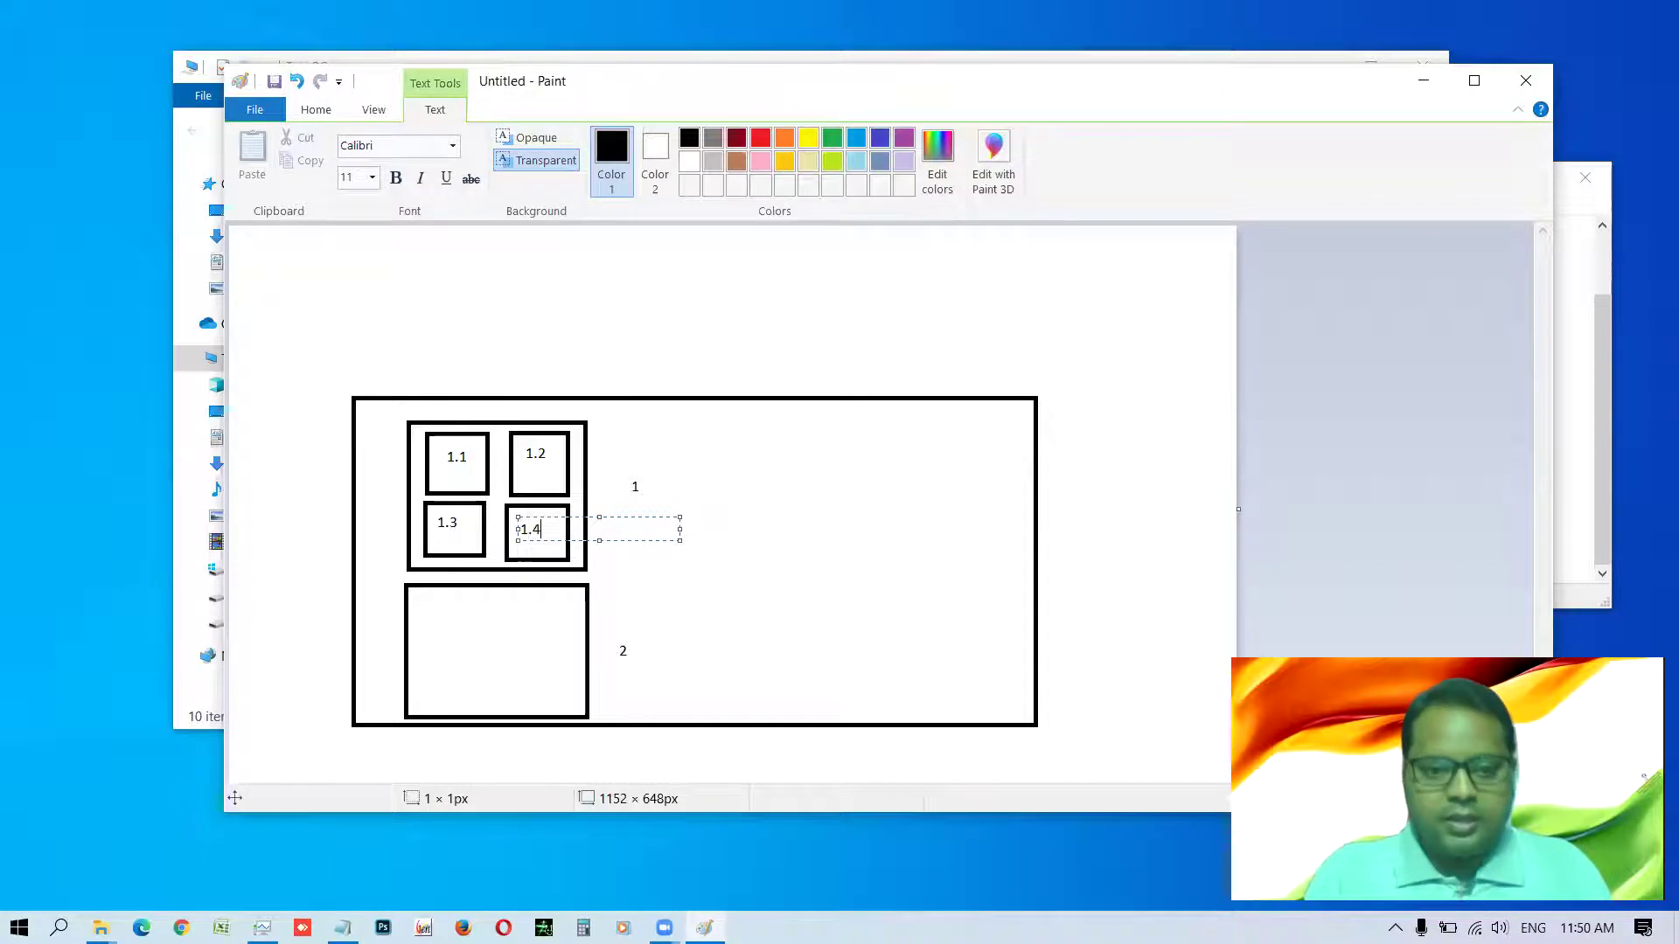
# - Commit the 1.4 label and draw a small rectangle about 34 × 21 px inside box 1.1, below its label
pyautogui.click(674, 460)
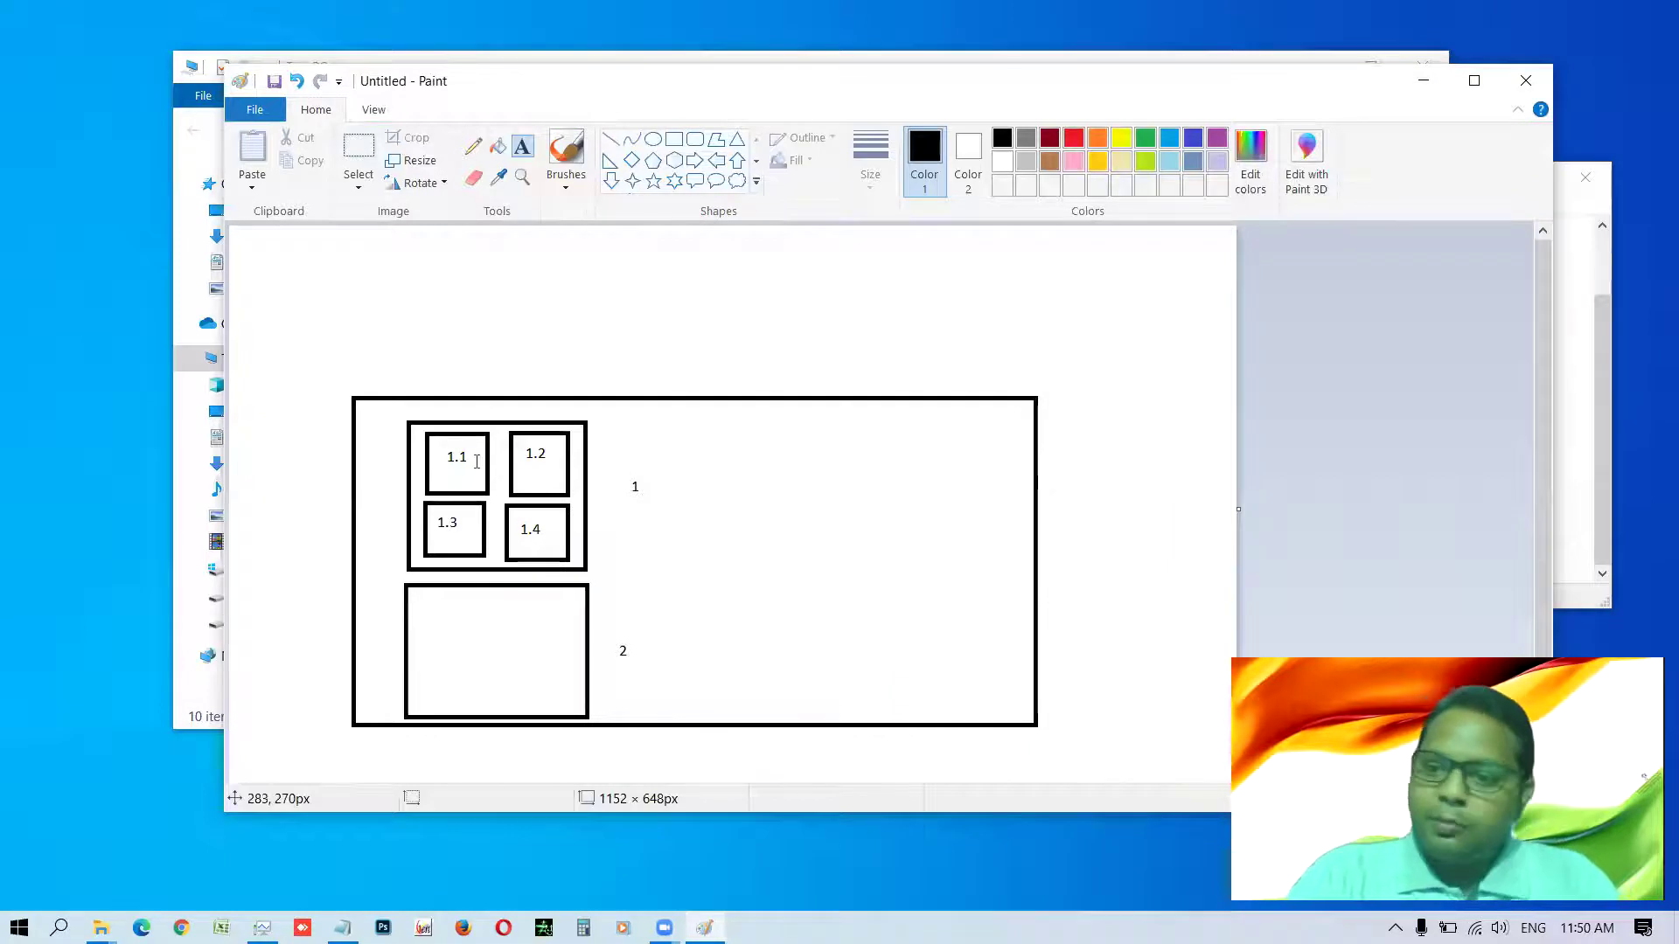
pyautogui.click(673, 140)
pyautogui.moveTo(437, 465)
pyautogui.mouseDown()
pyautogui.moveTo(453, 483)
pyautogui.moveTo(468, 467)
pyautogui.mouseUp()
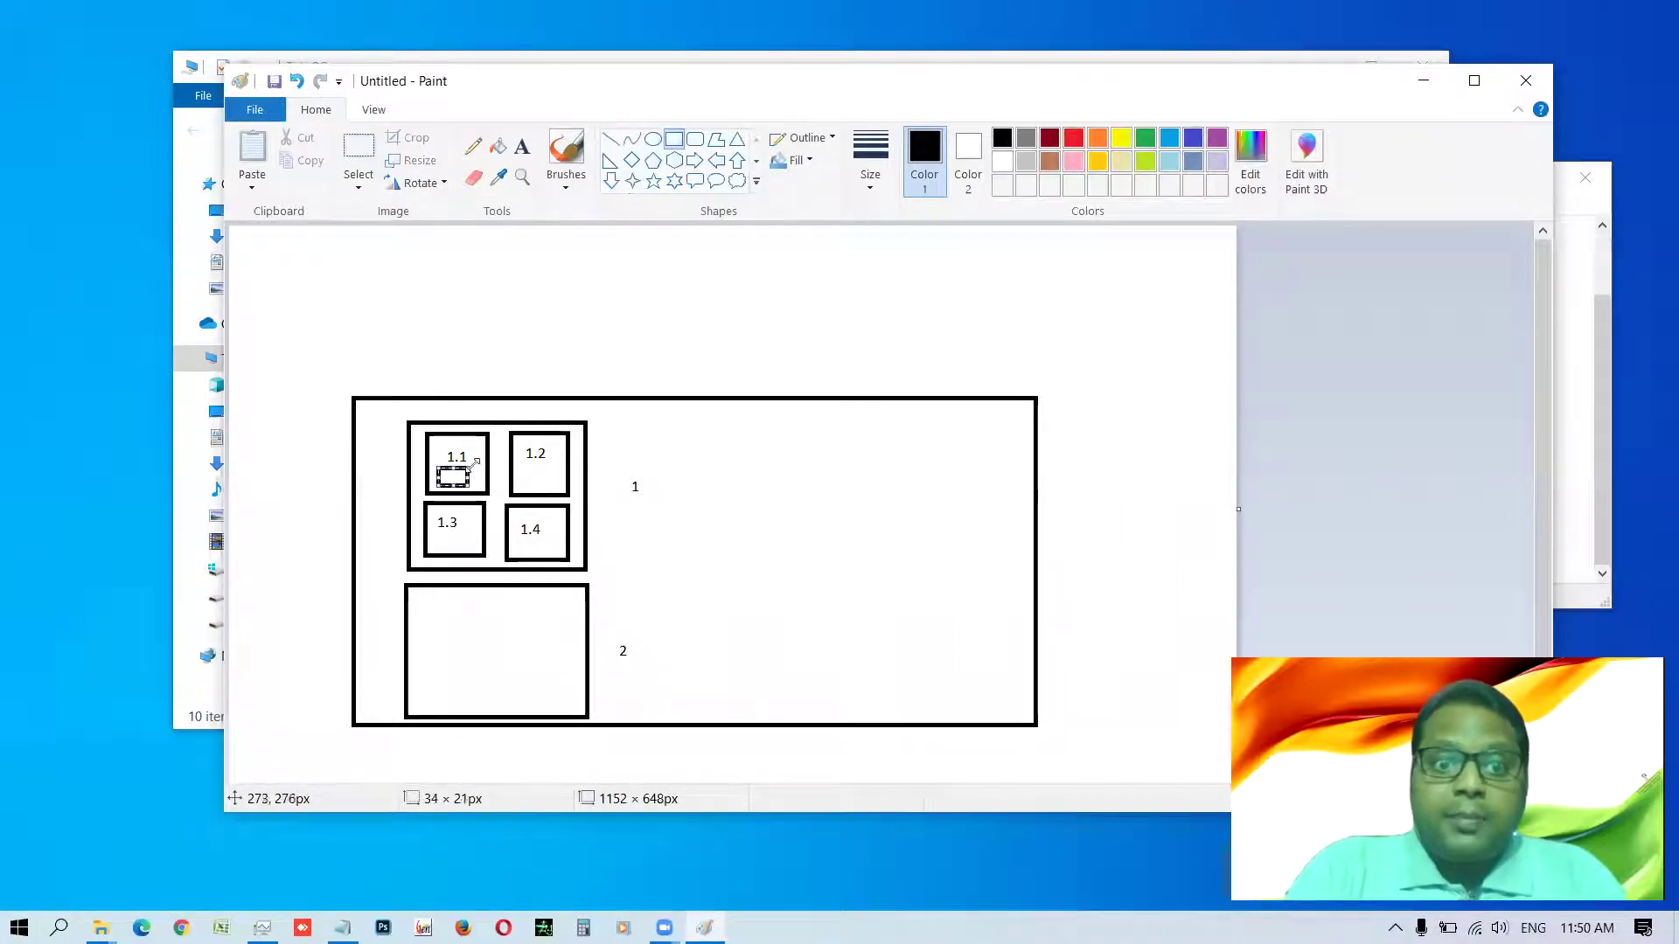
pyautogui.click(478, 442)
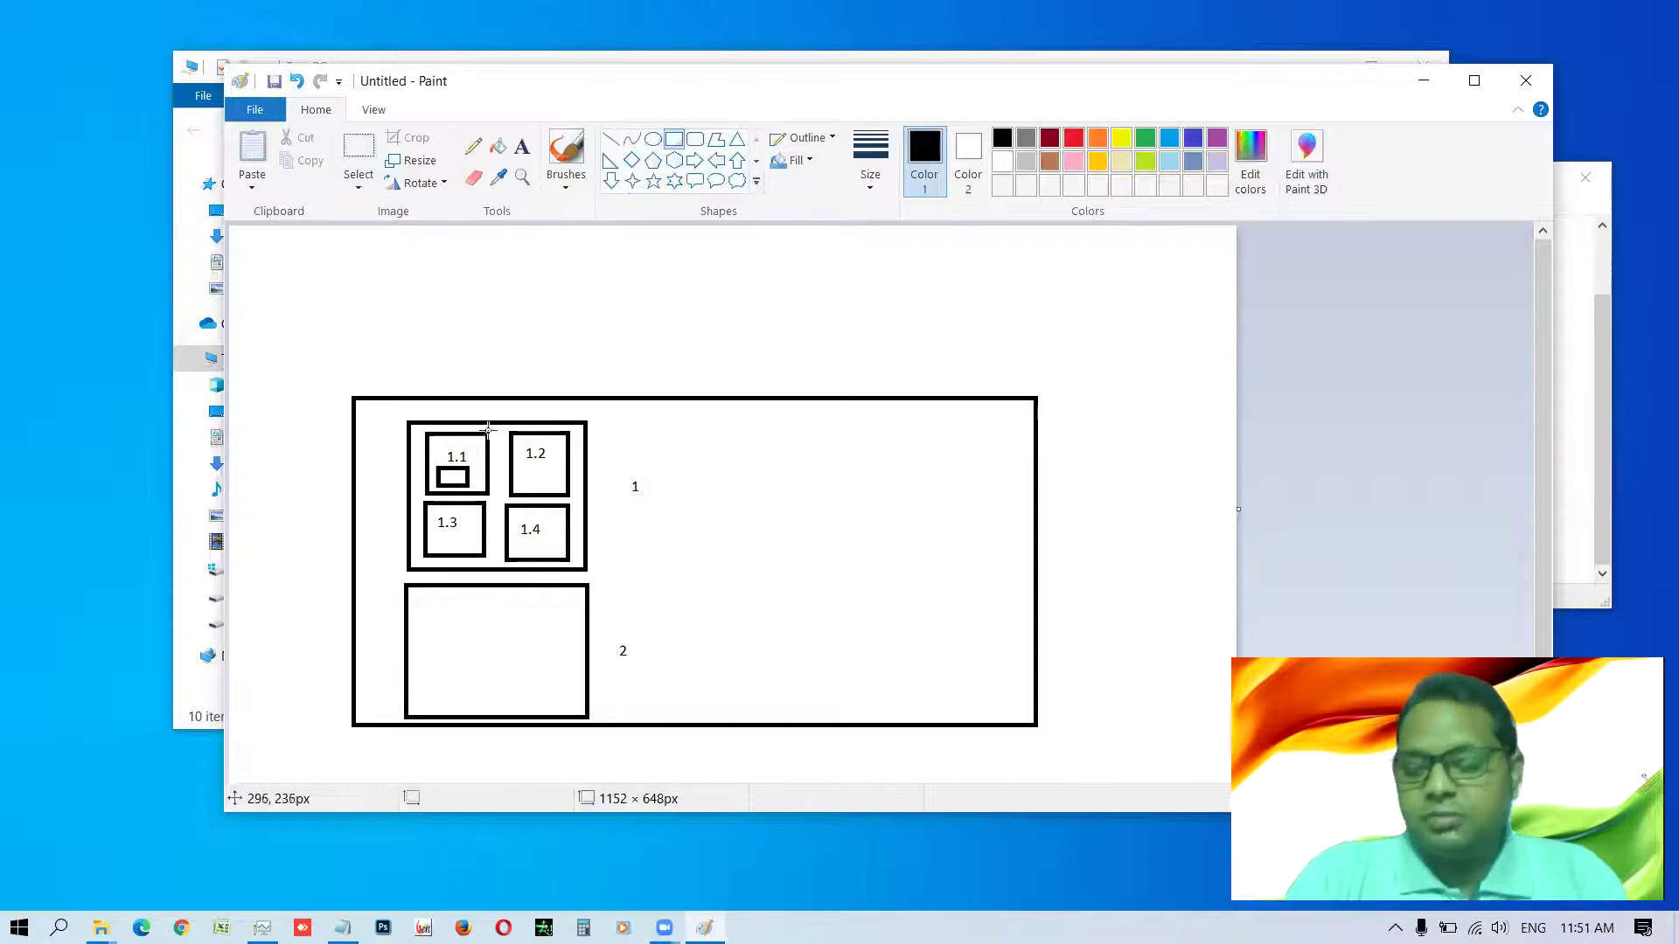
# - Minimize Paint and examine the free space and total size of the C:, D: and E: drives in This PC
pyautogui.click(1423, 81)
pyautogui.click(553, 437)
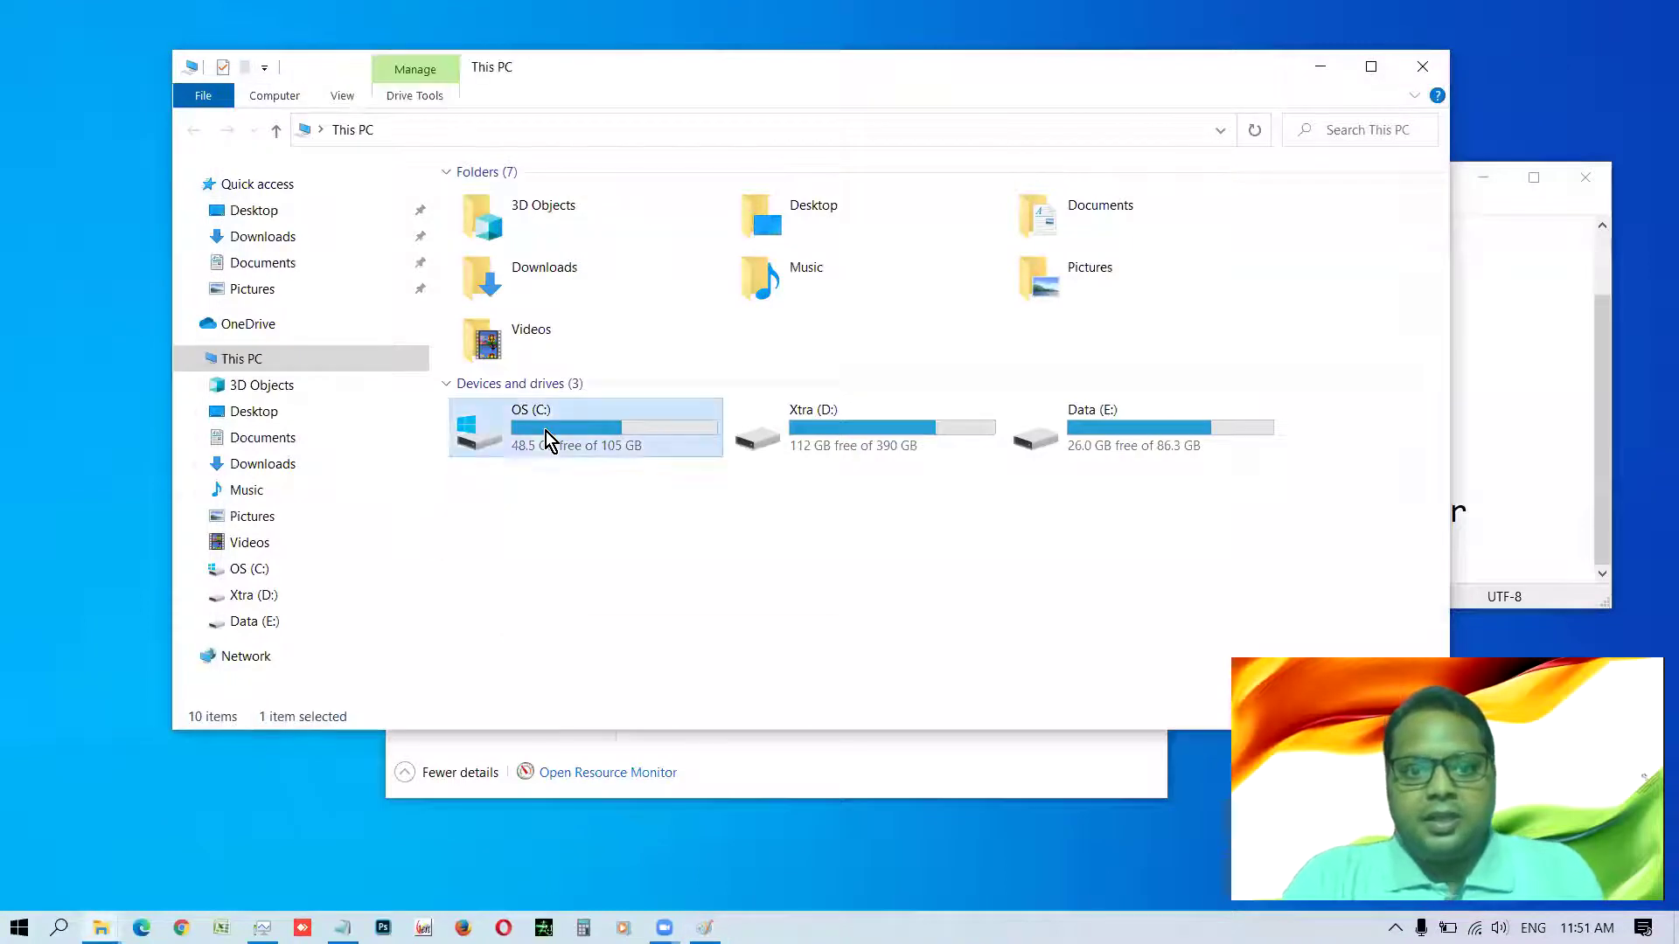
pyautogui.click(826, 424)
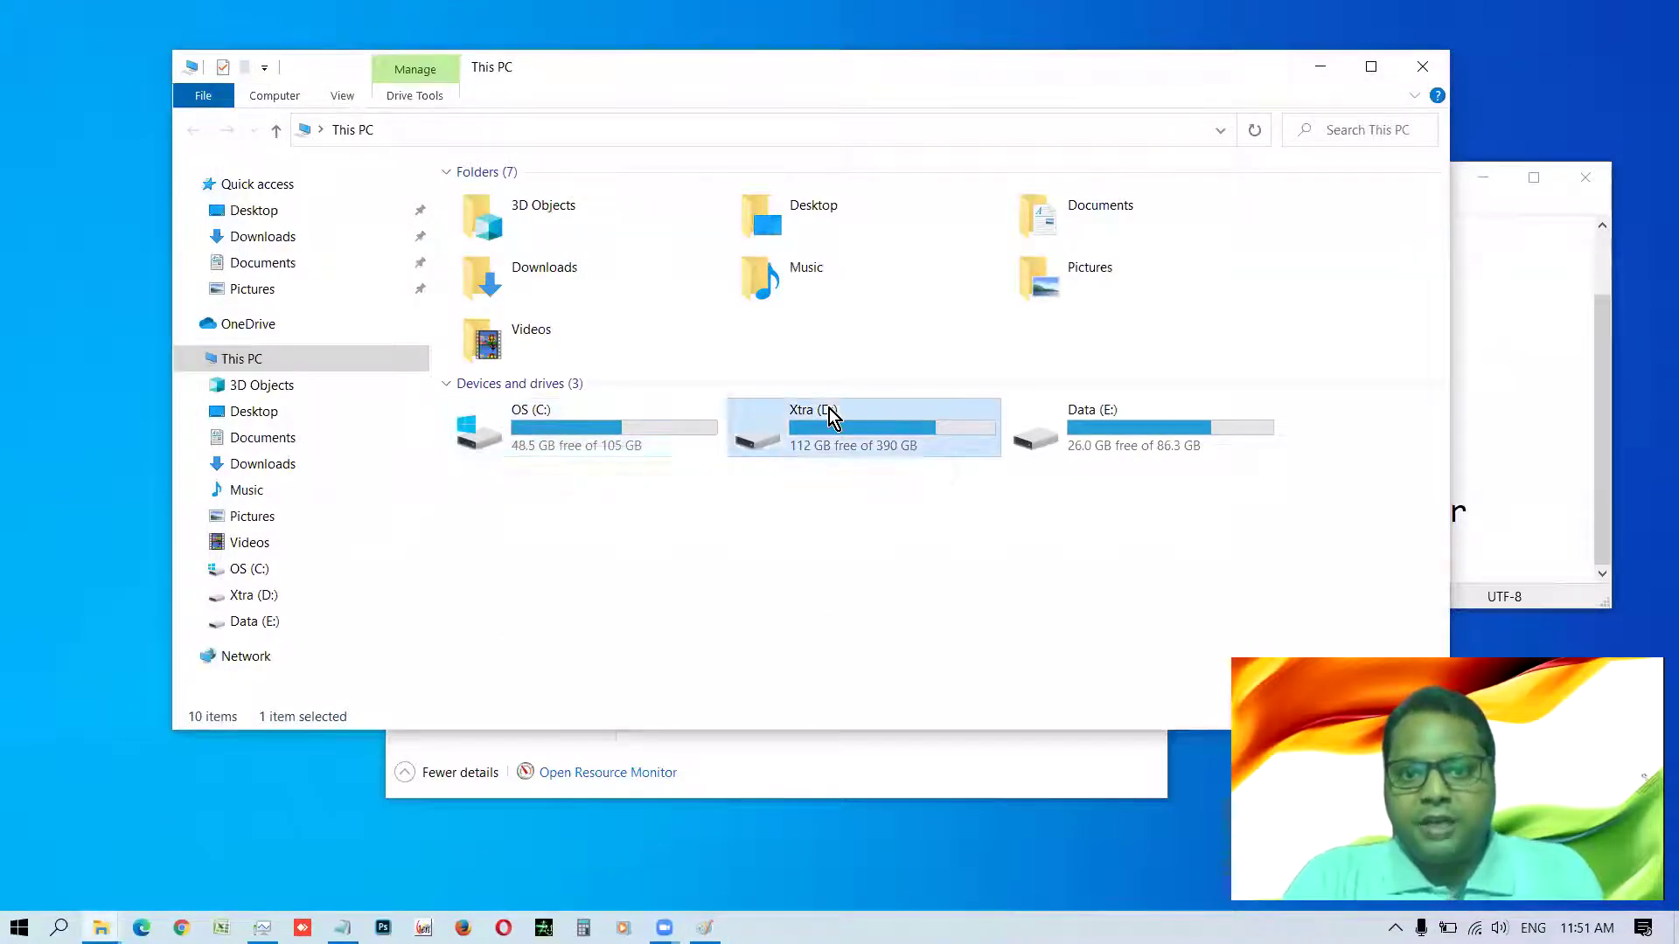
pyautogui.click(1134, 446)
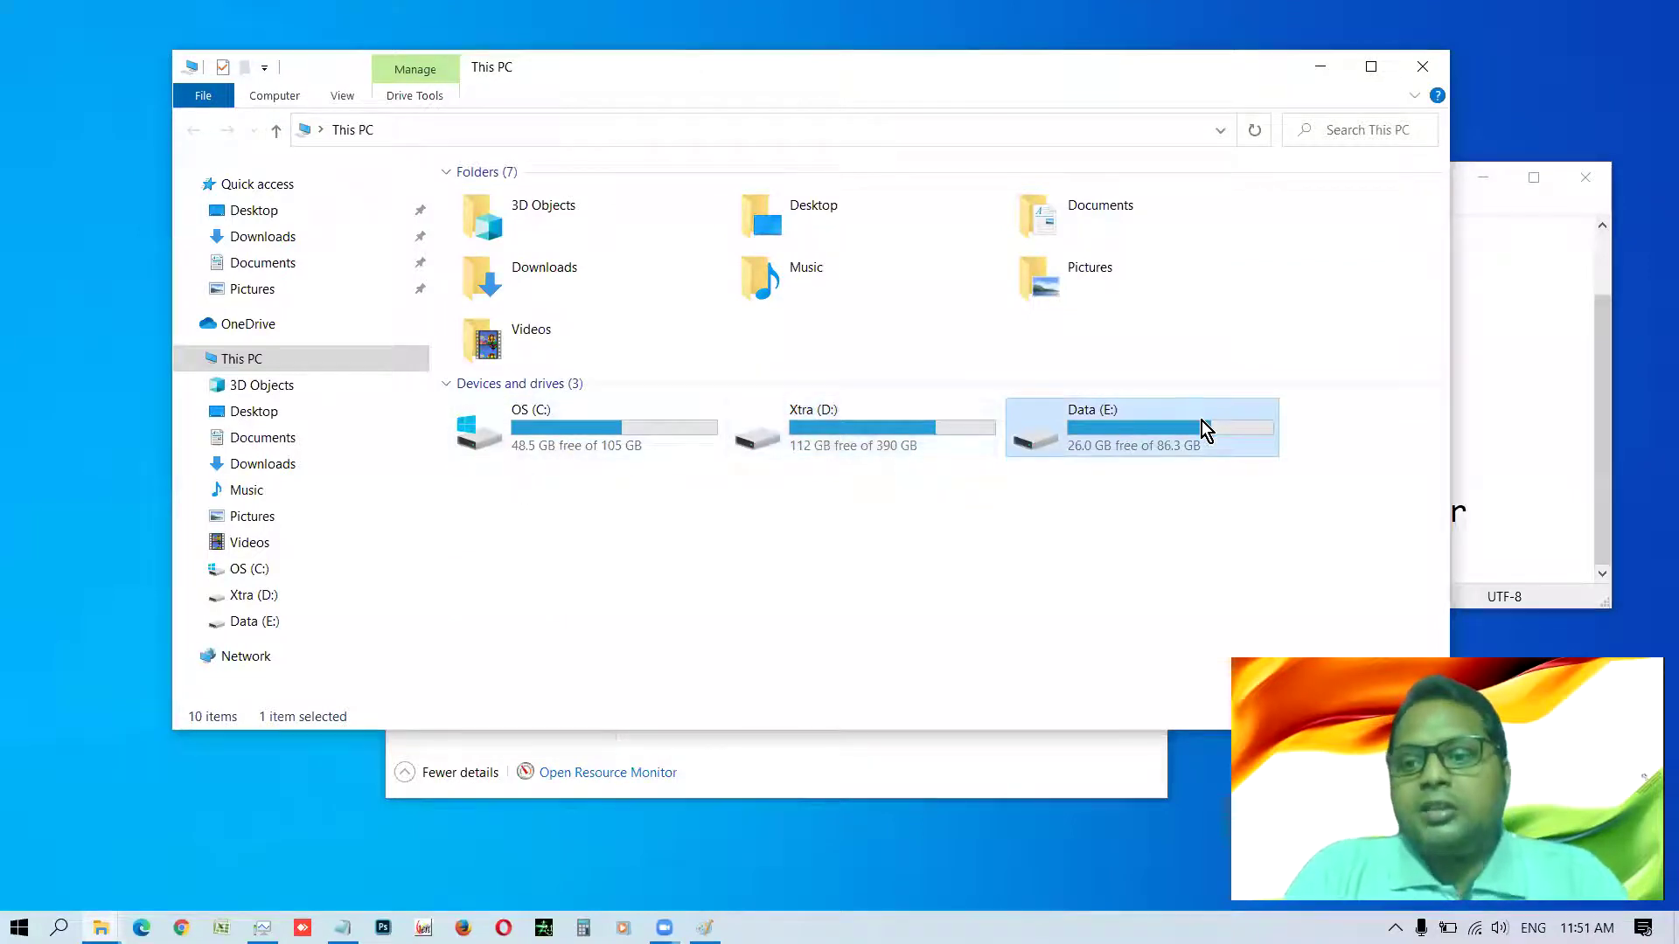
pyautogui.moveTo(1202, 422)
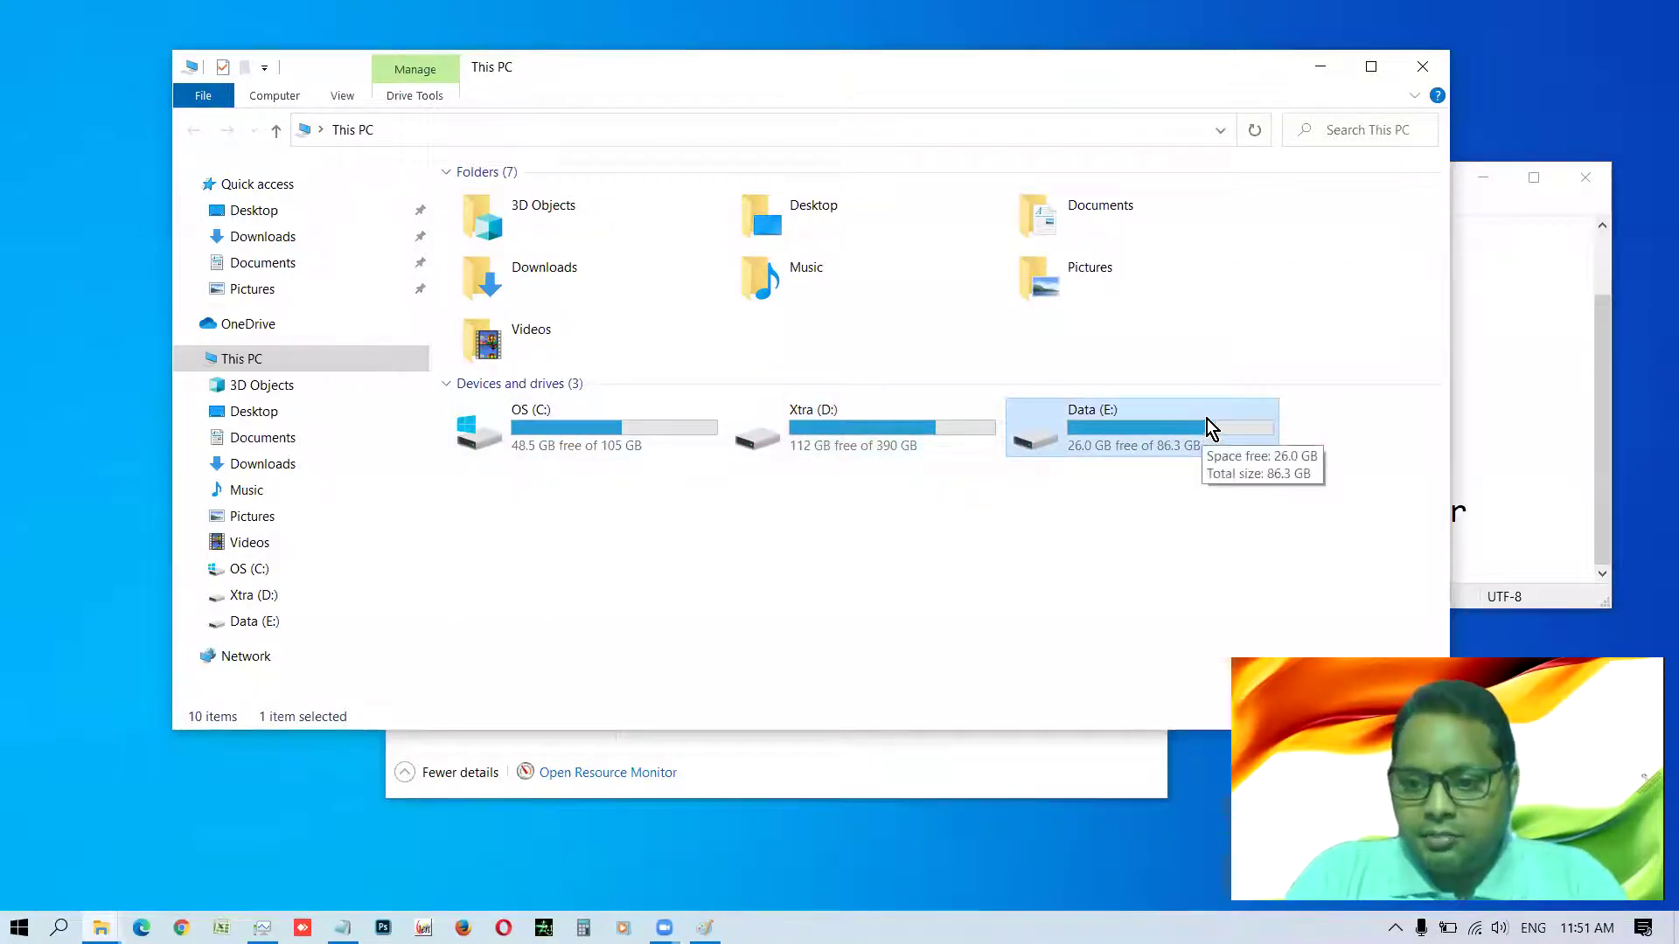
pyautogui.click(551, 435)
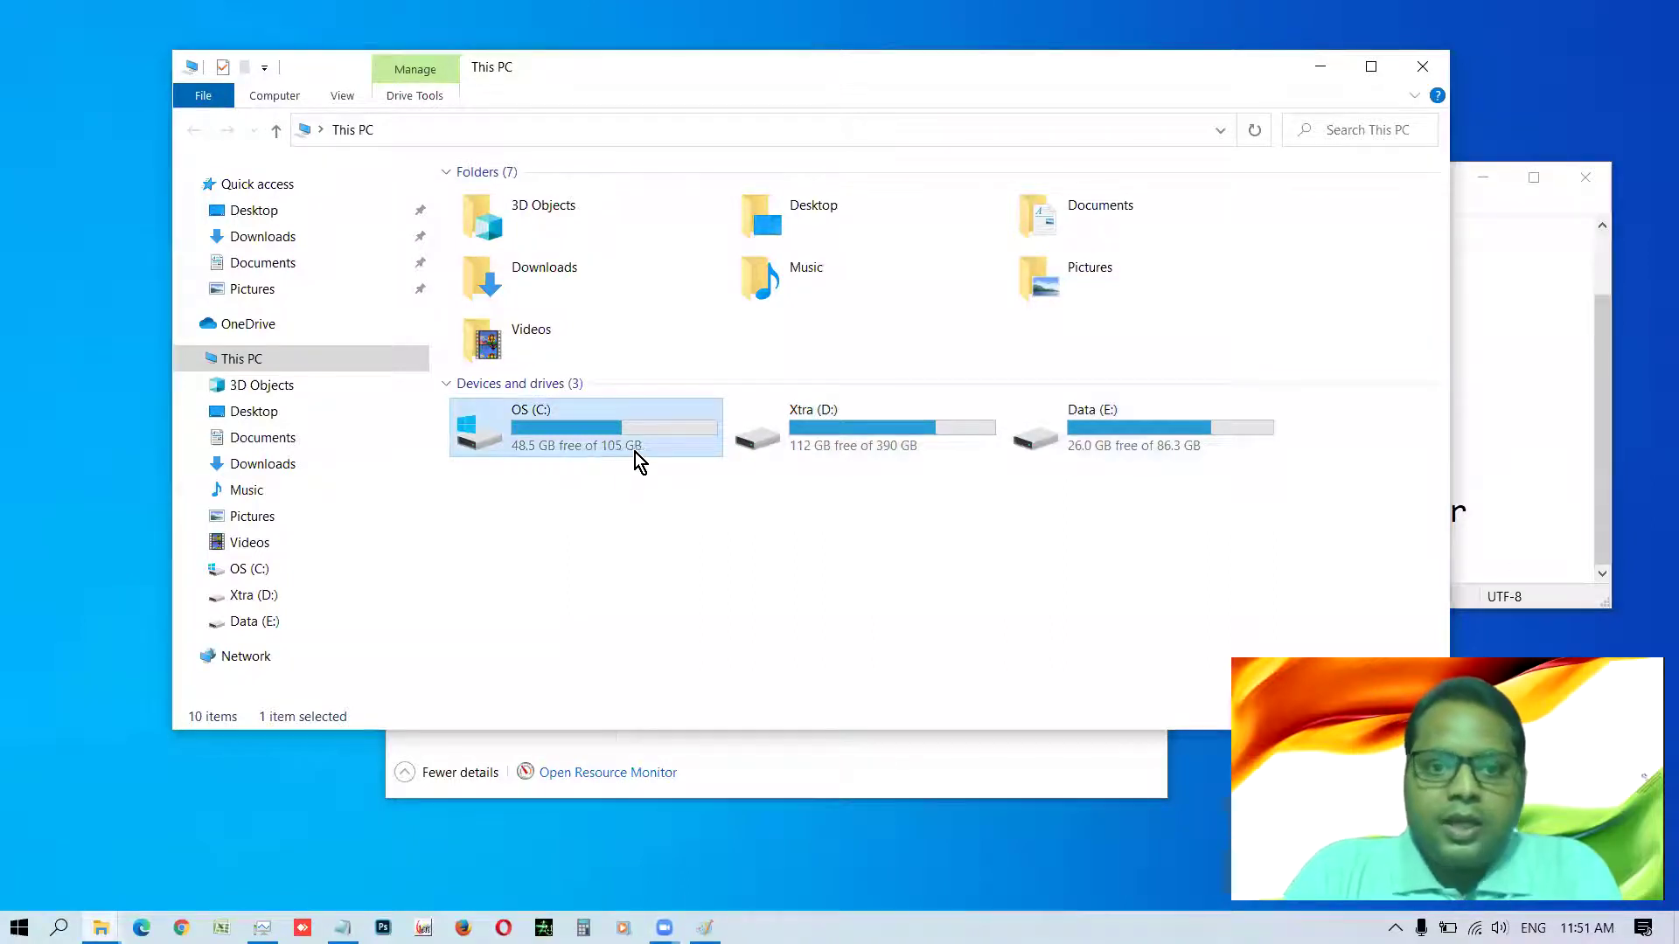
pyautogui.moveTo(635, 454)
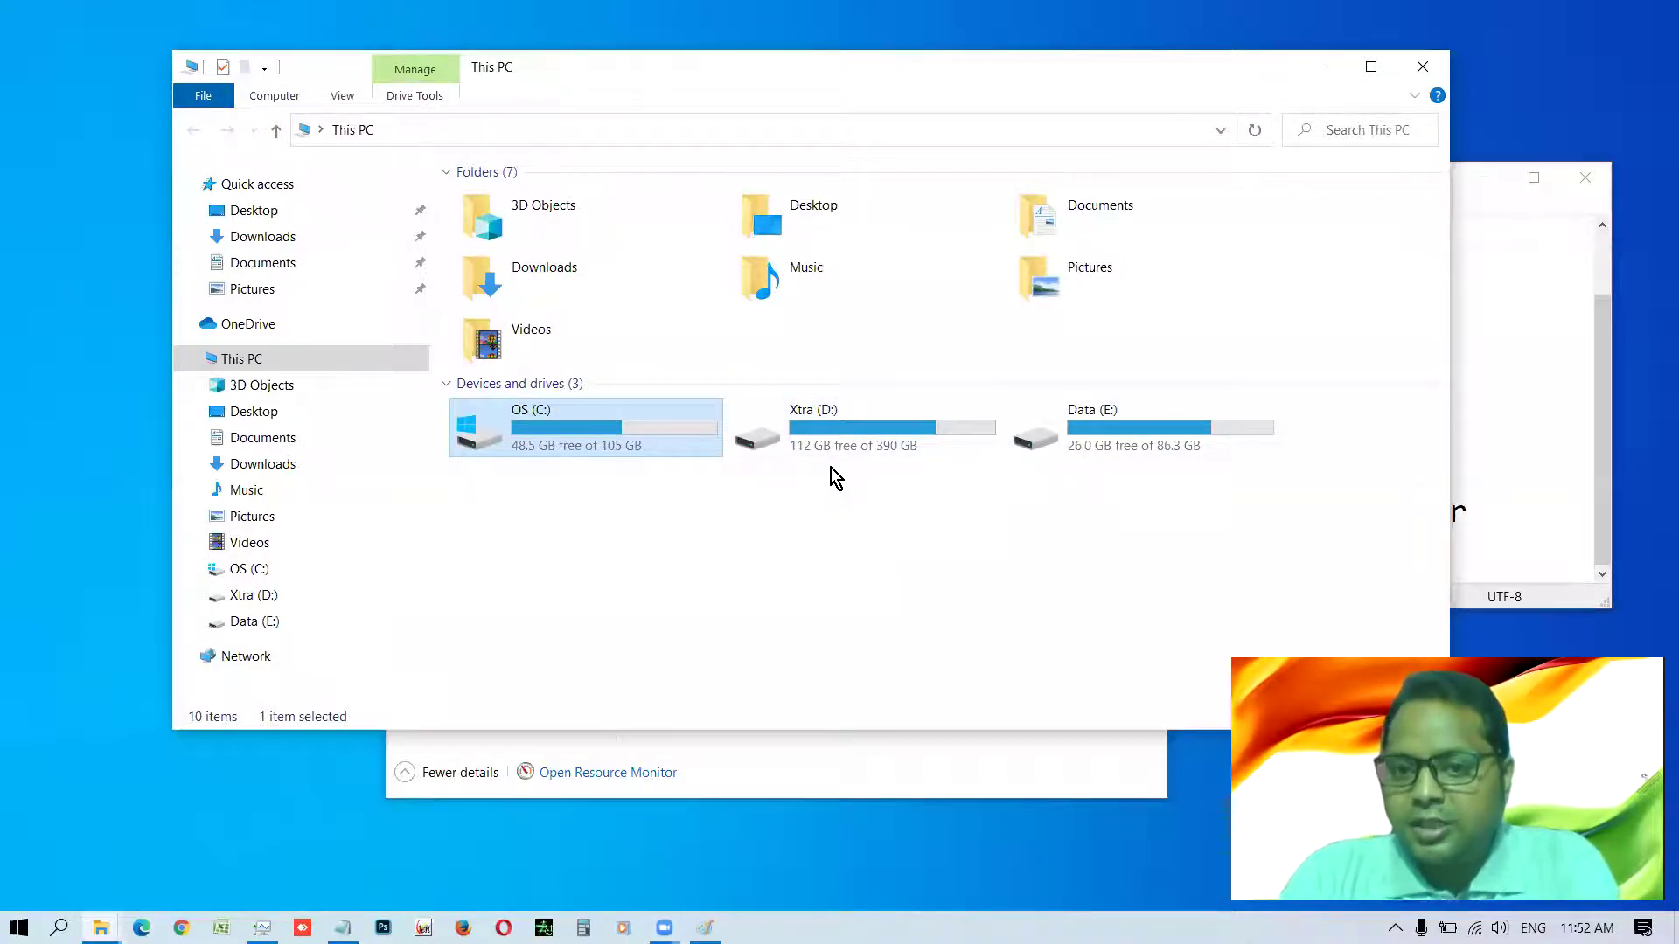
pyautogui.moveTo(1195, 448)
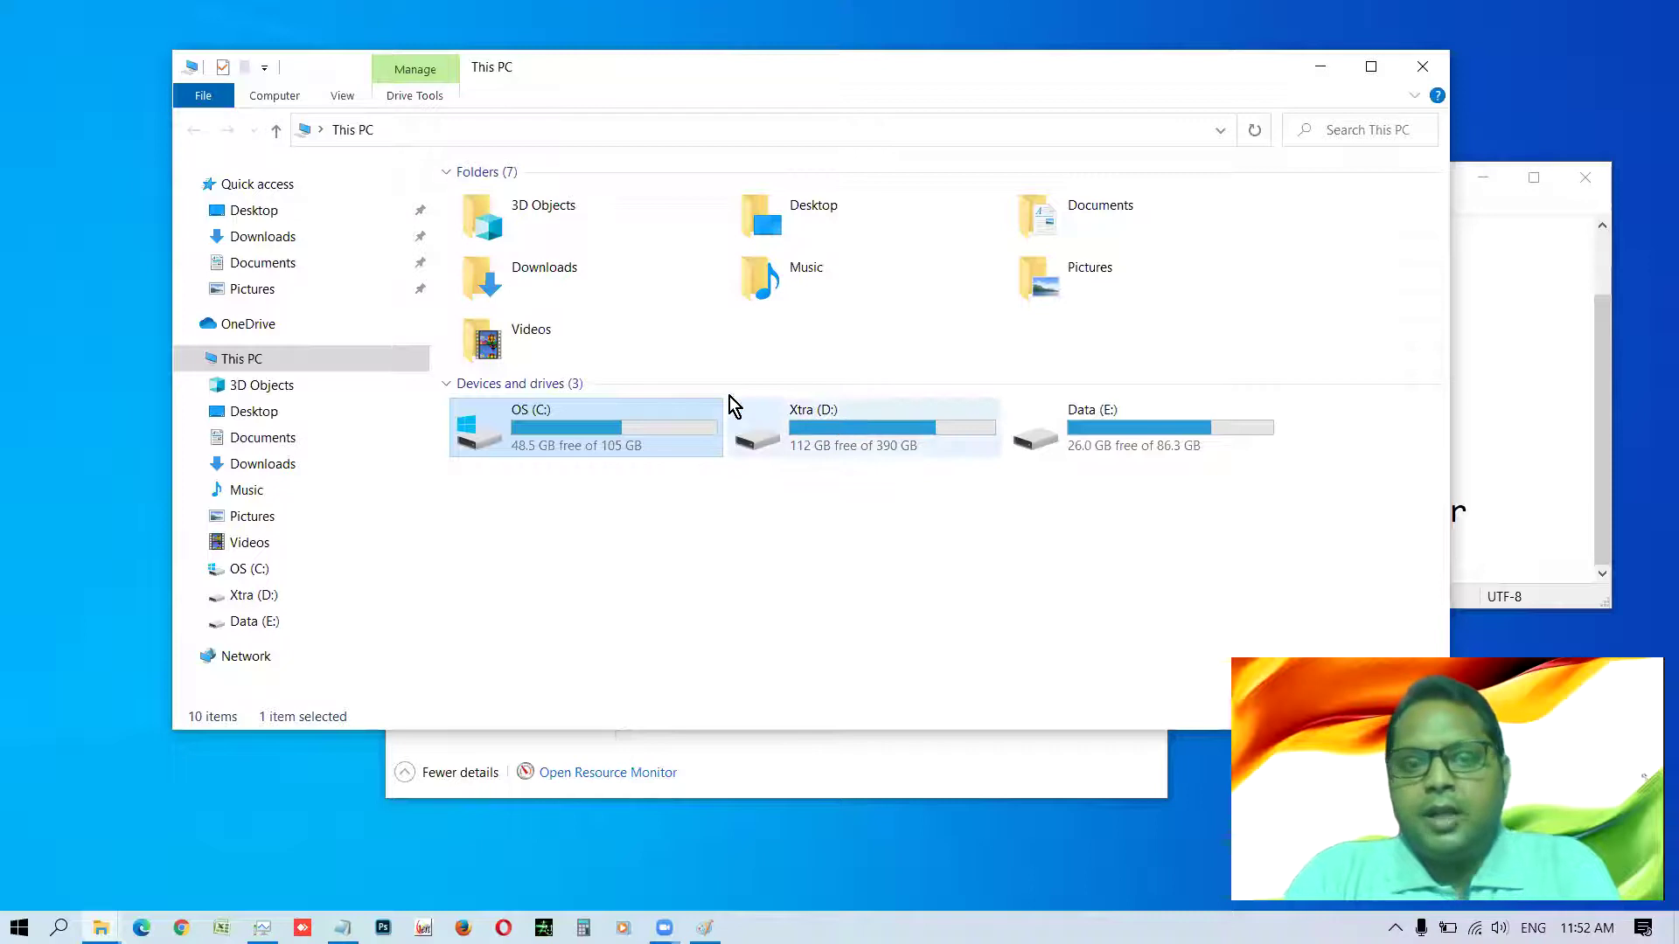
# - Open the 7VDFT folder inside Apps on the OS (C:) drive and view its files
pyautogui.doubleClick(549, 422)
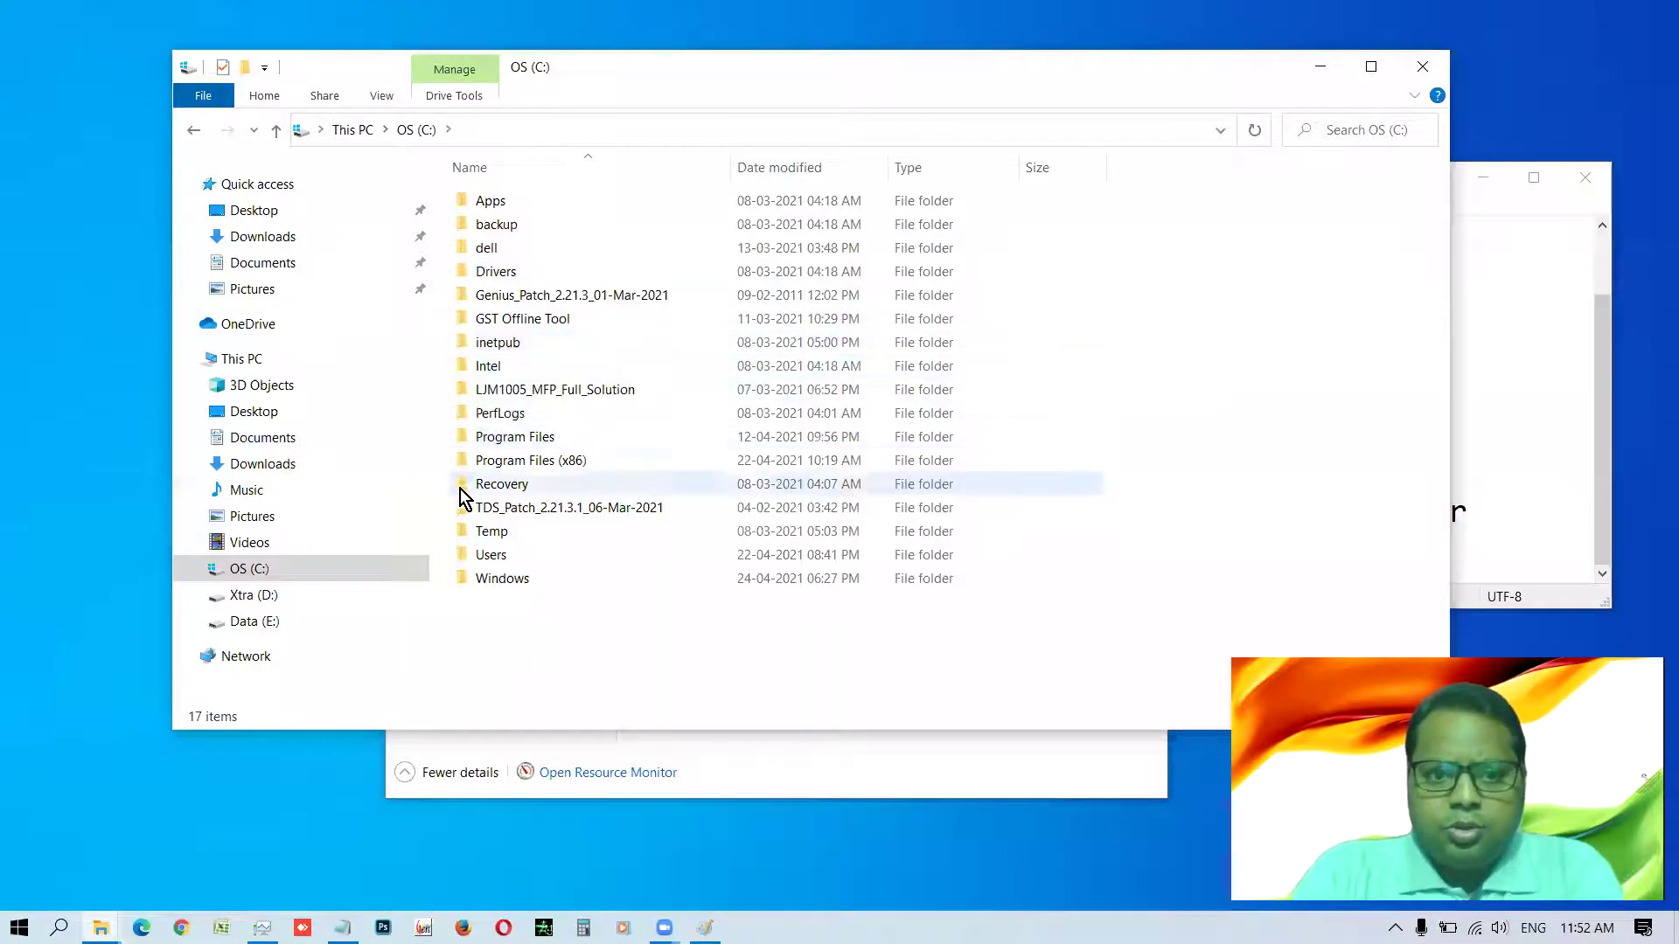
pyautogui.doubleClick(504, 203)
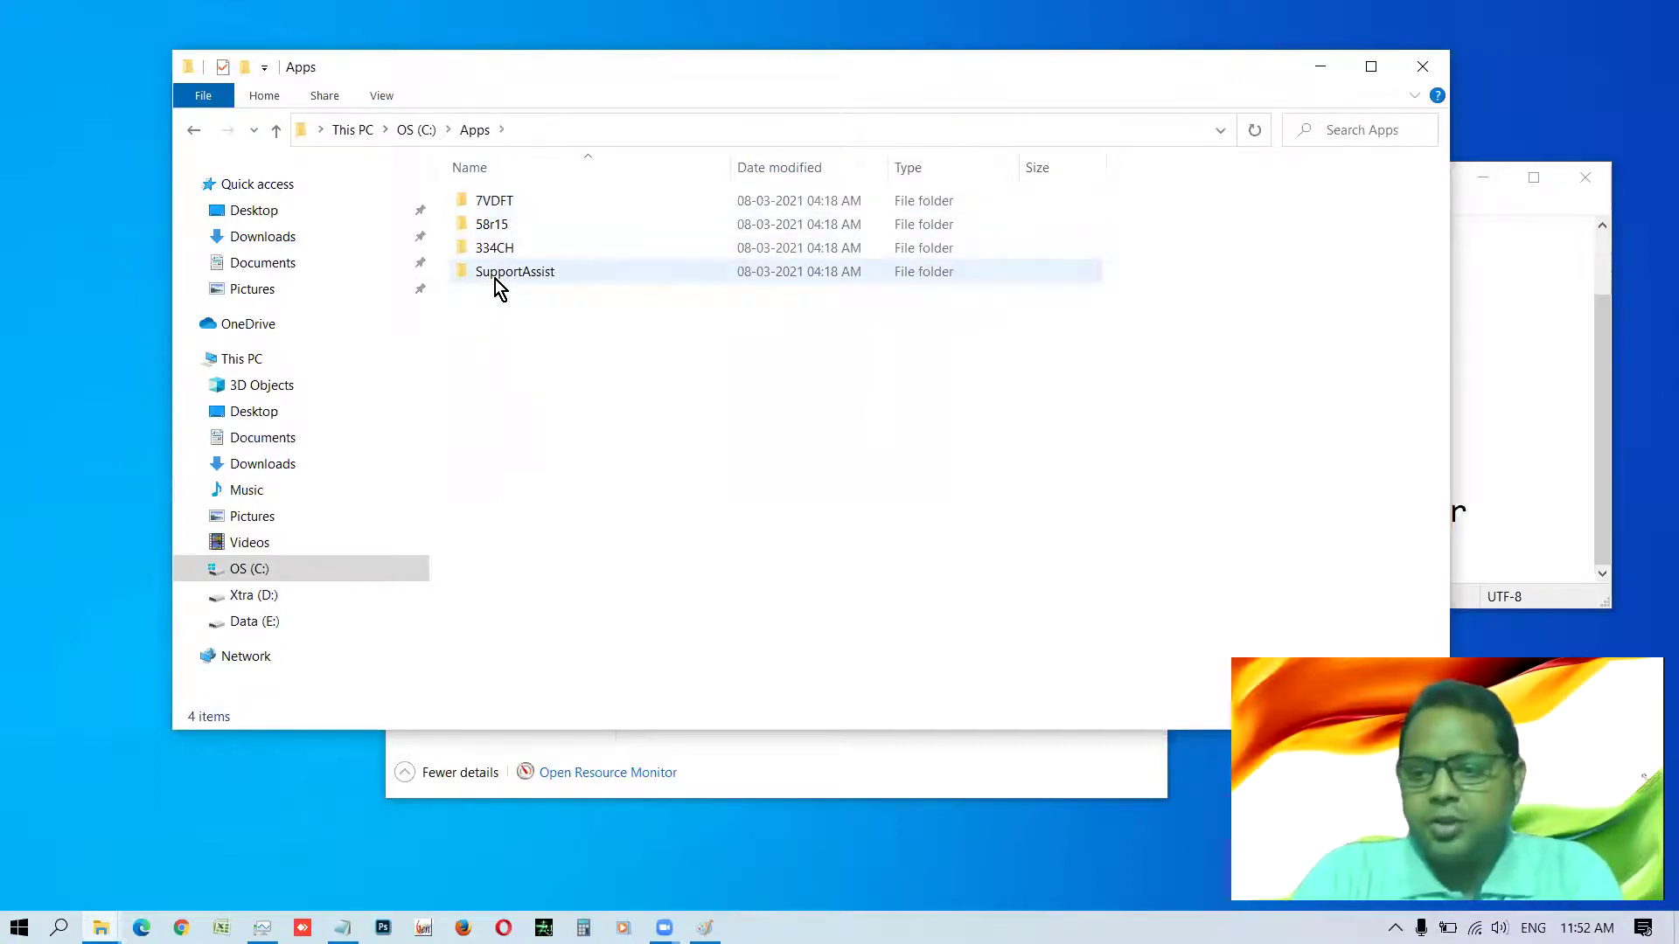
pyautogui.click(490, 206)
pyautogui.doubleClick(487, 206)
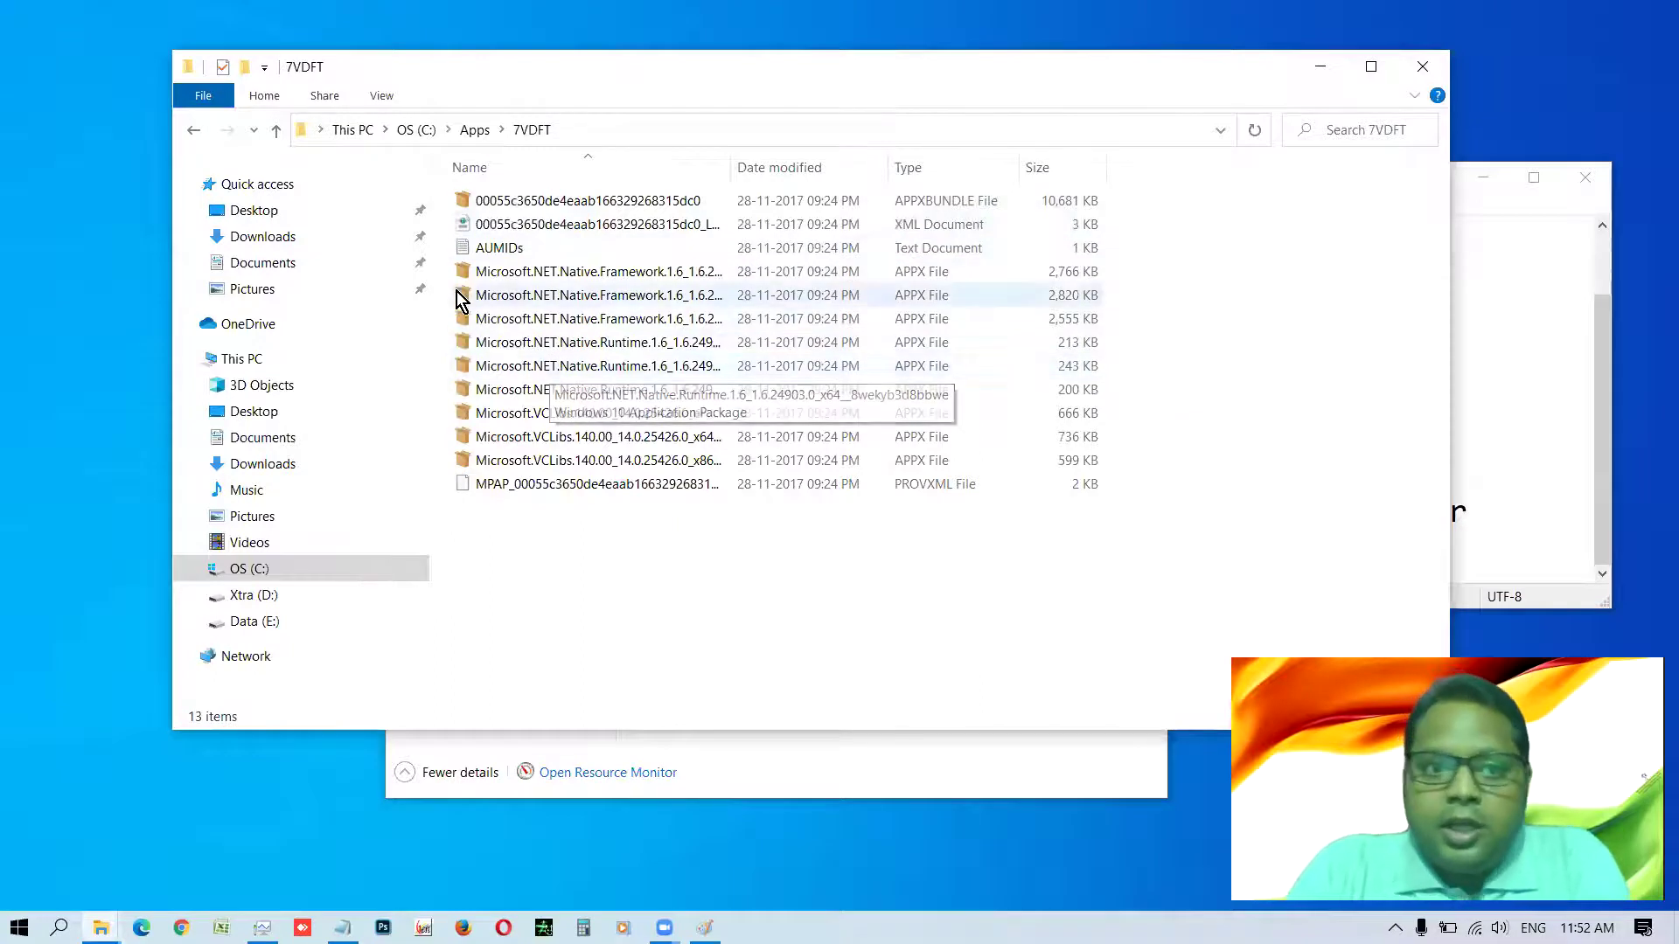
# - Return to the Apps folder and vary its icon size up and down, ending at large icons
pyautogui.click(475, 130)
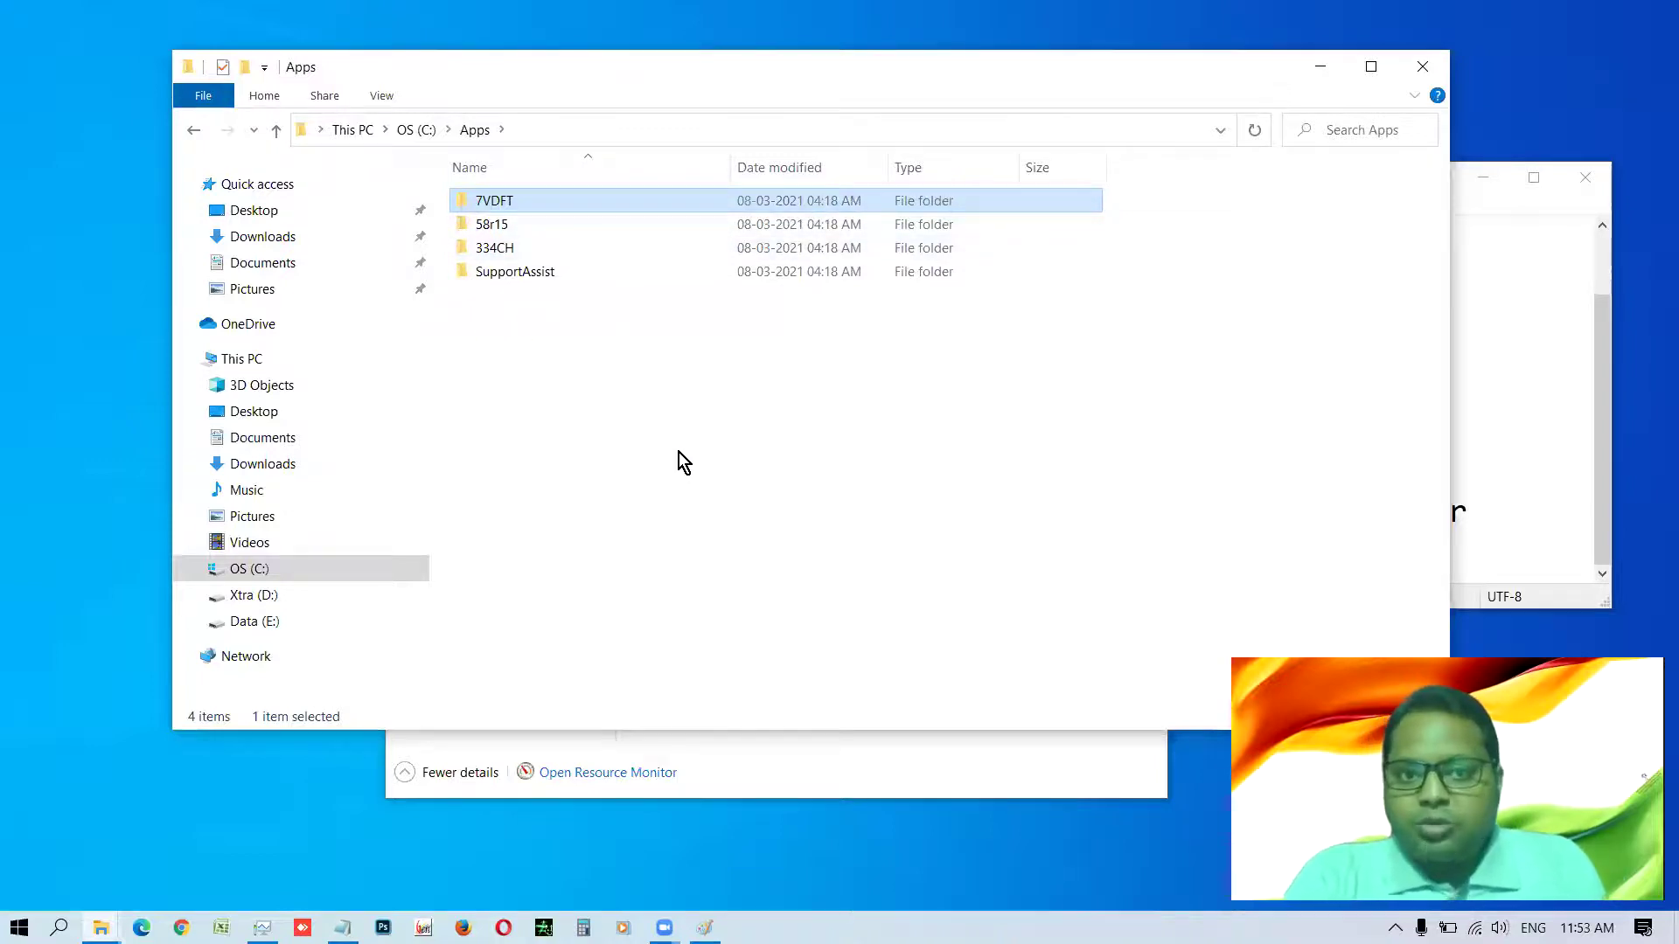
pyautogui.keyDown('ctrl'); pyautogui.scroll(3, 682, 446); pyautogui.keyUp('ctrl')
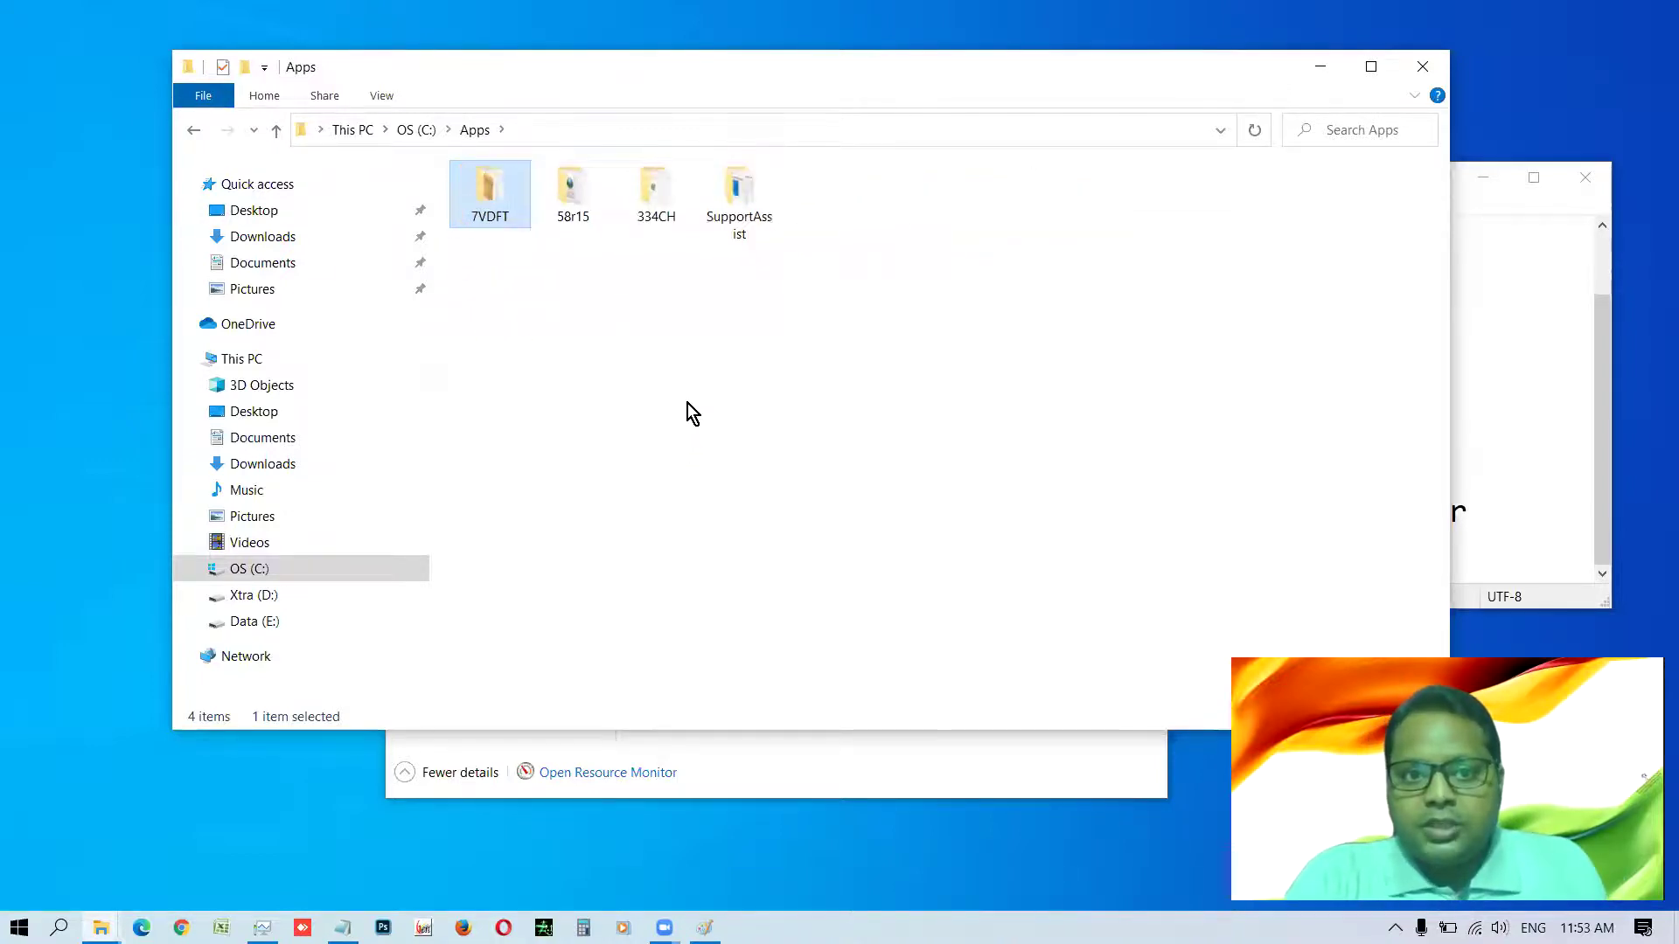
pyautogui.keyDown('ctrl'); pyautogui.scroll(3, 687, 398); pyautogui.keyUp('ctrl')
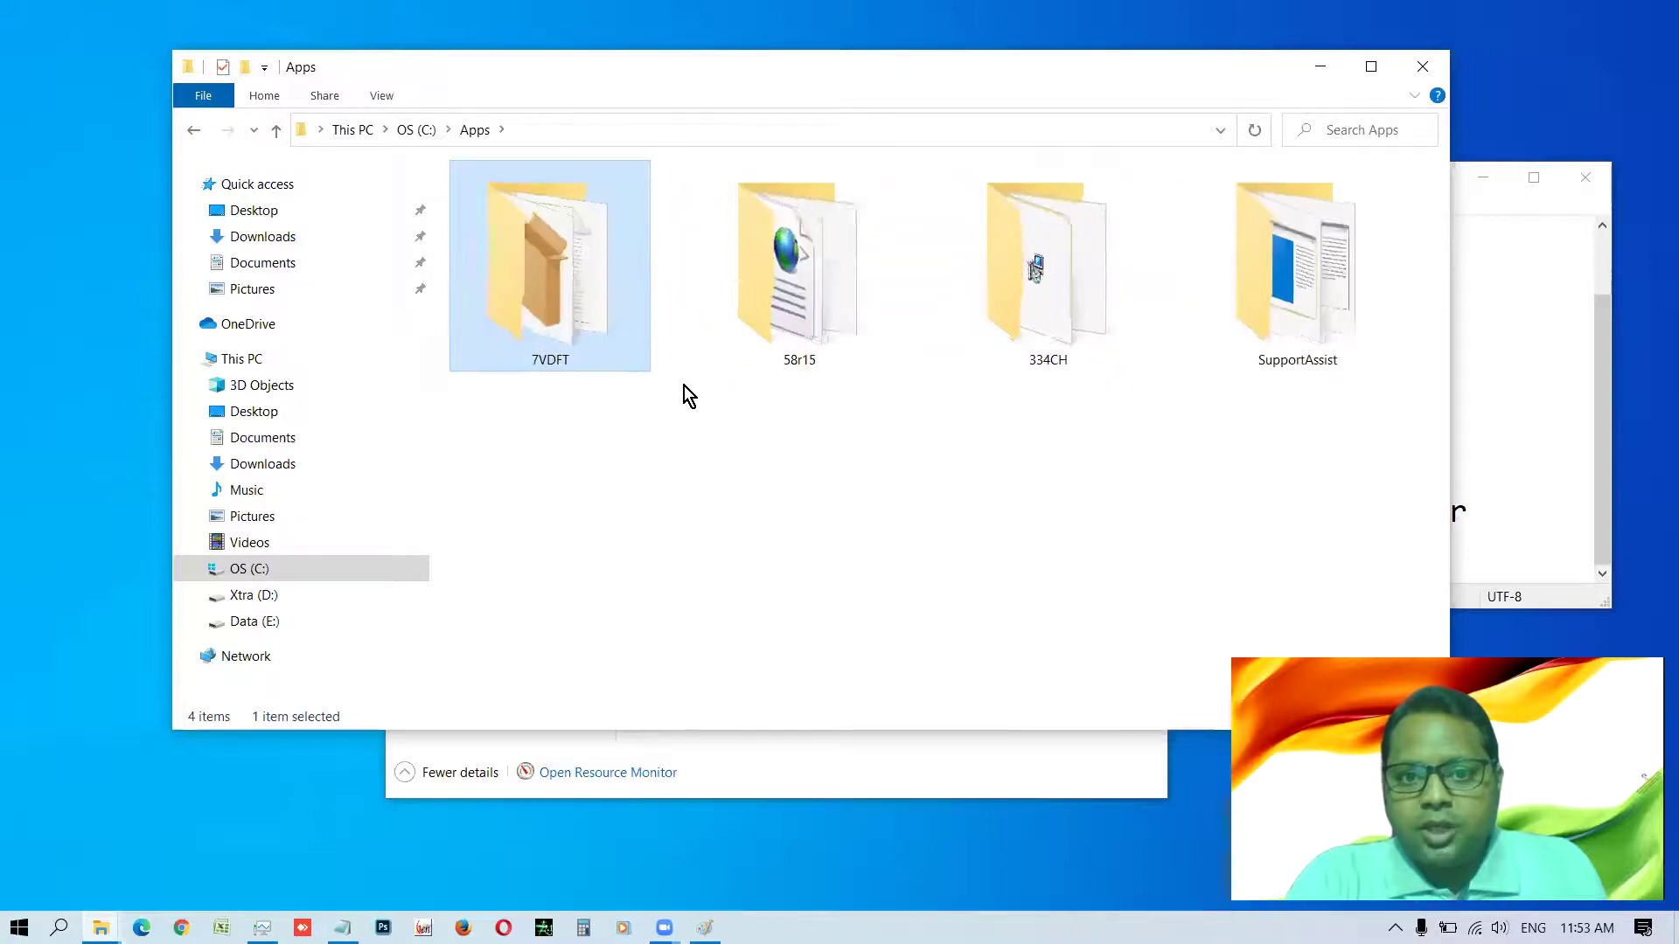
pyautogui.keyDown('ctrl'); pyautogui.scroll(-3, 684, 376); pyautogui.keyUp('ctrl')
pyautogui.keyDown('ctrl'); pyautogui.scroll(1, 673, 379); pyautogui.keyUp('ctrl')
pyautogui.keyDown('ctrl'); pyautogui.scroll(-3, 673, 379); pyautogui.keyUp('ctrl')
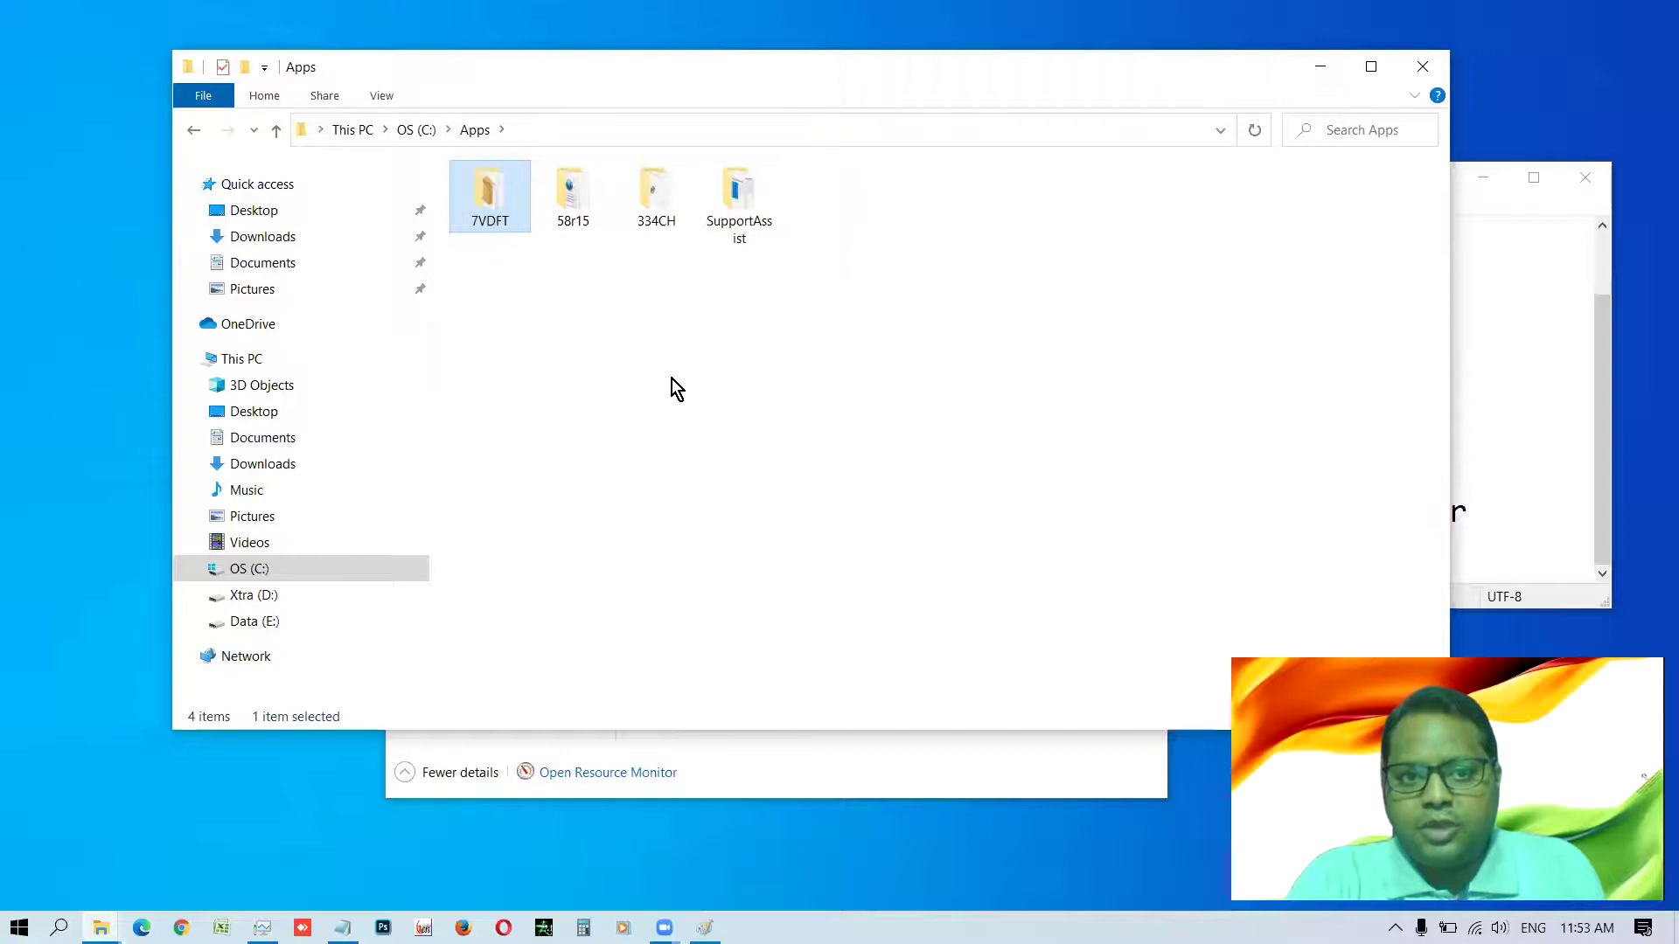
pyautogui.keyDown('ctrl'); pyautogui.scroll(-2, 671, 379); pyautogui.keyUp('ctrl')
pyautogui.keyDown('ctrl'); pyautogui.scroll(3, 668, 366); pyautogui.keyUp('ctrl')
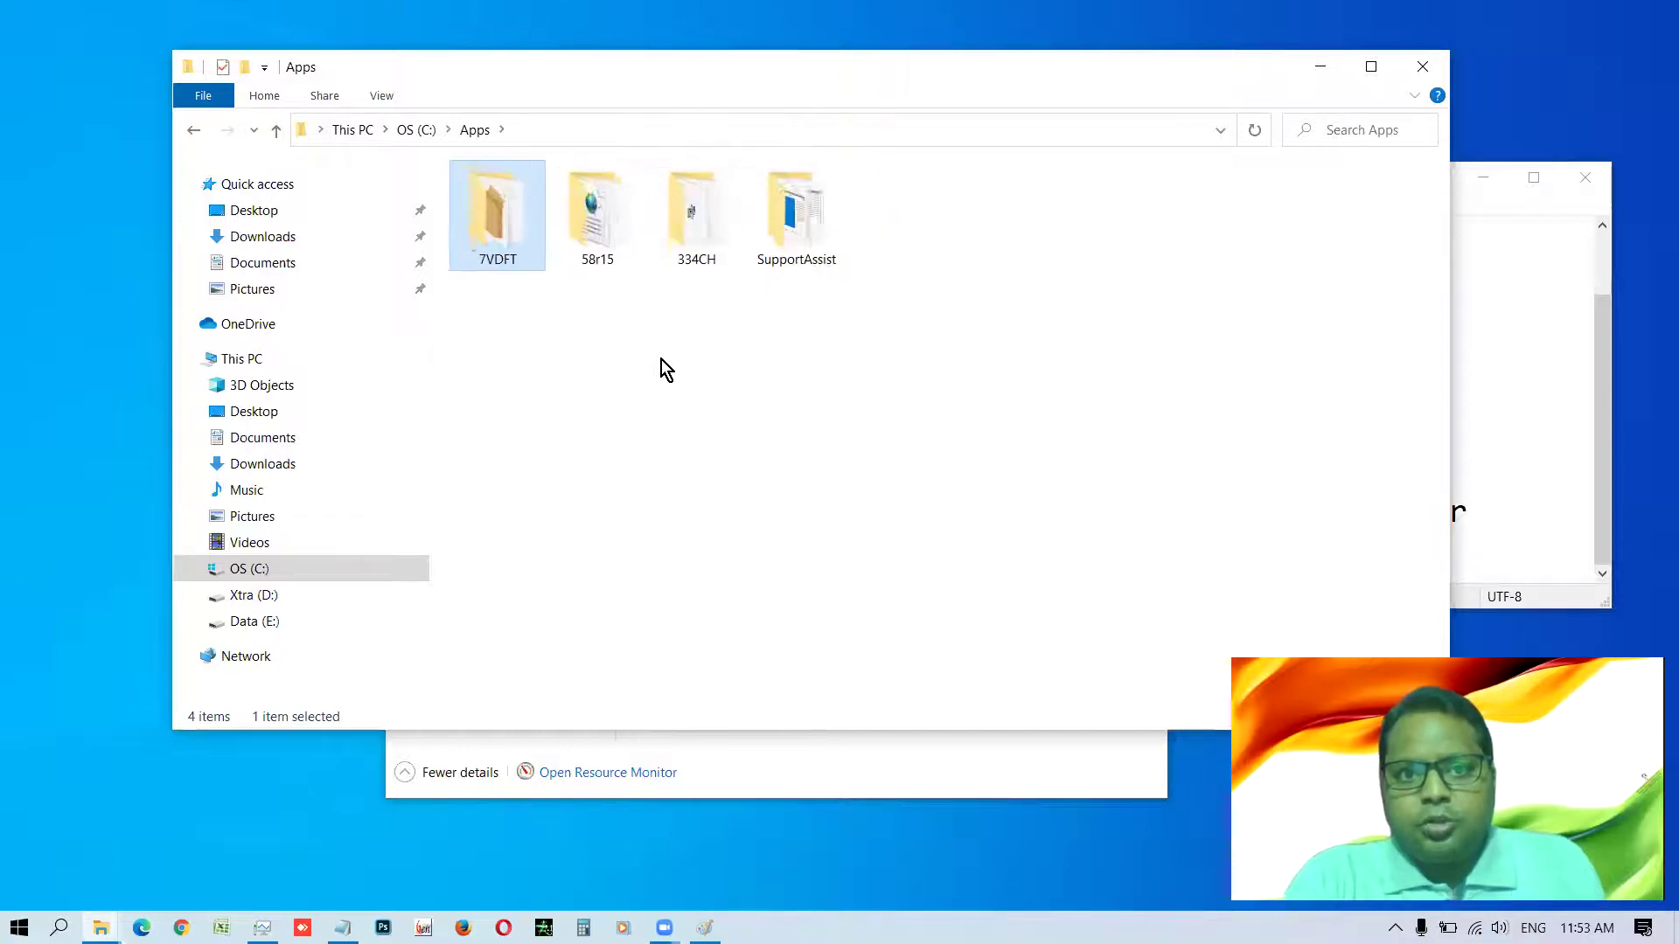
pyautogui.keyDown('ctrl'); pyautogui.scroll(1, 661, 369); pyautogui.keyUp('ctrl')
pyautogui.keyDown('ctrl'); pyautogui.scroll(1, 620, 376); pyautogui.keyUp('ctrl')
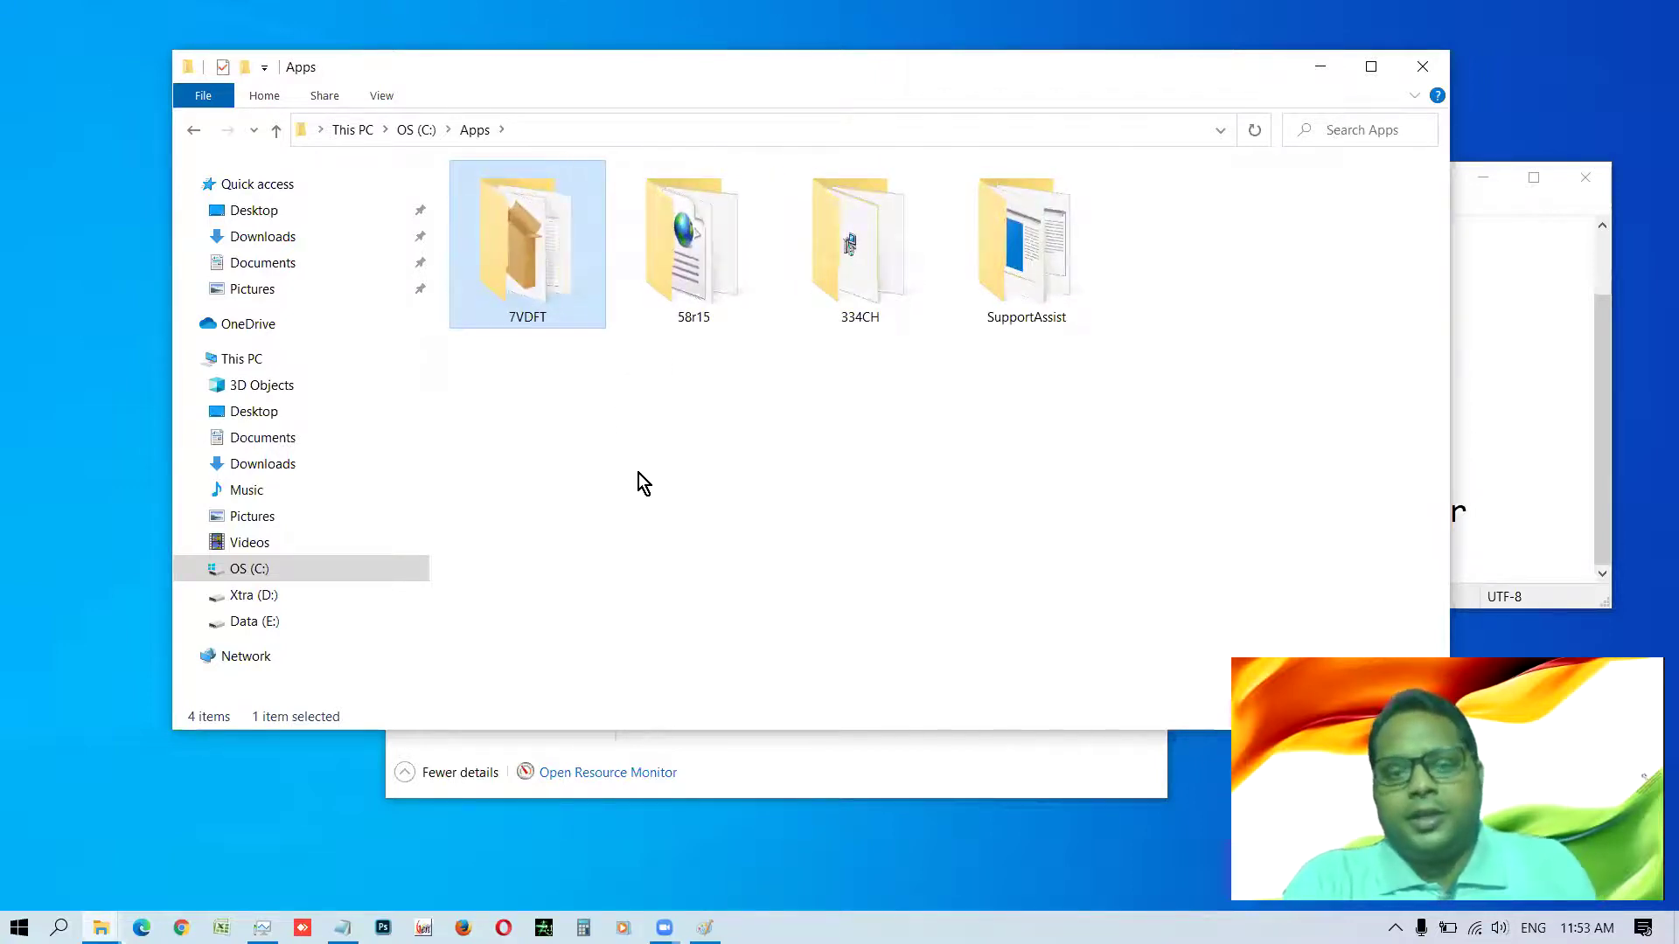
# - Switch the Apps folder's view to small icons and finally to Details
pyautogui.rightClick(630, 421)
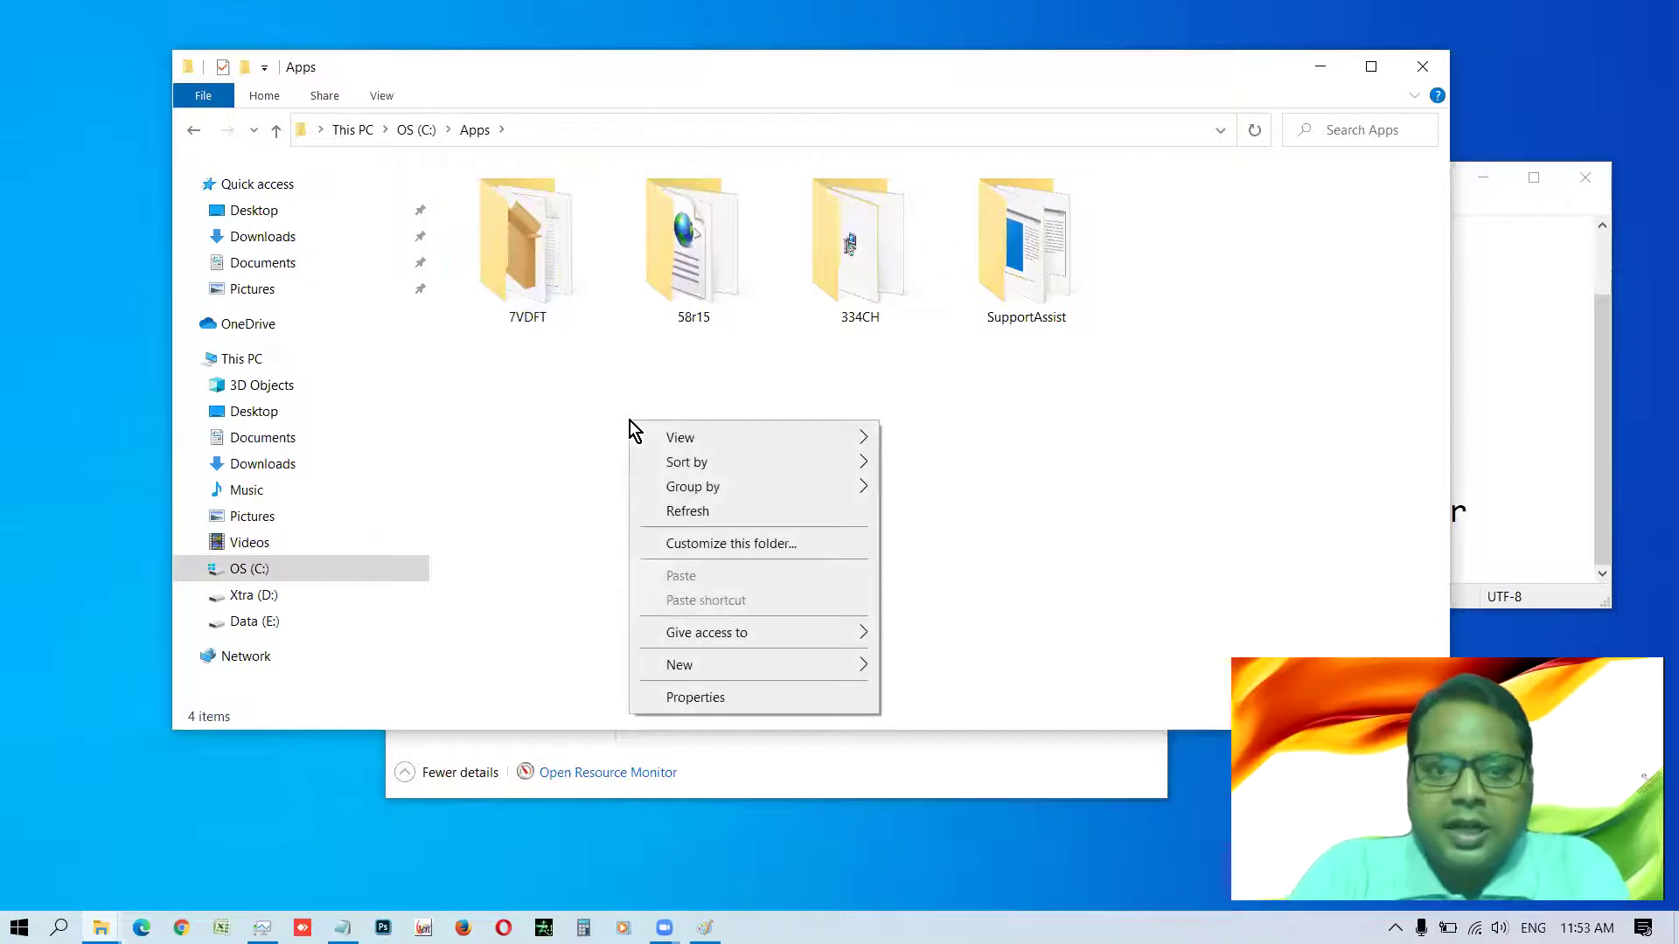
pyautogui.moveTo(738, 433)
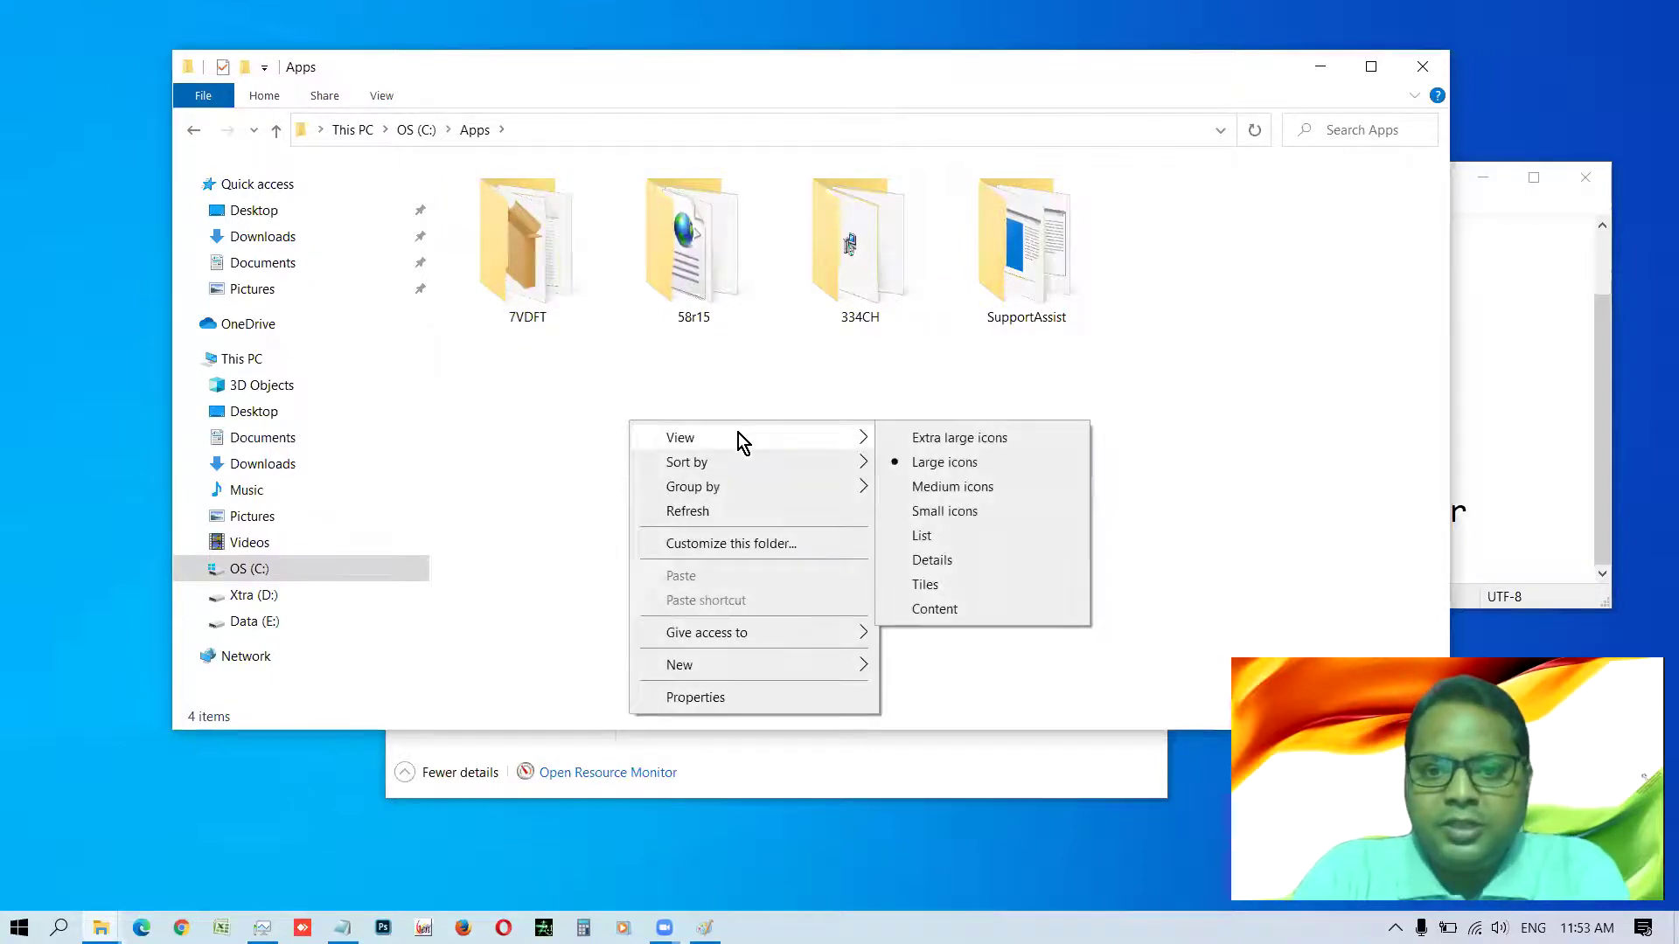
pyautogui.click(930, 520)
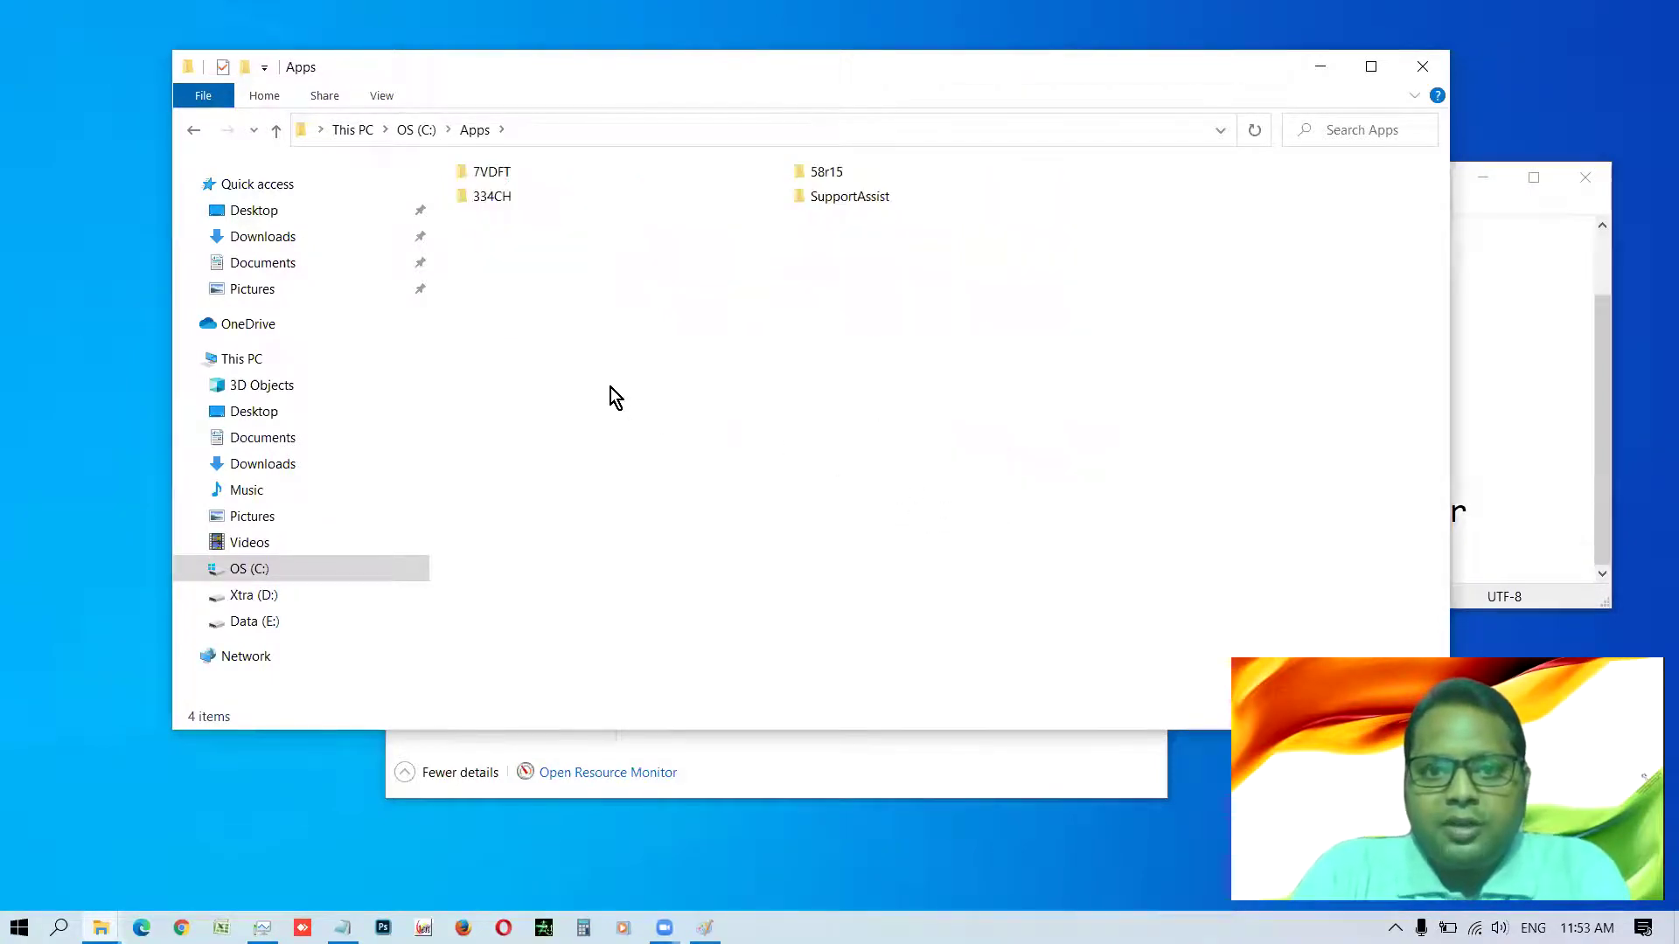
pyautogui.rightClick(610, 386)
pyautogui.moveTo(695, 403)
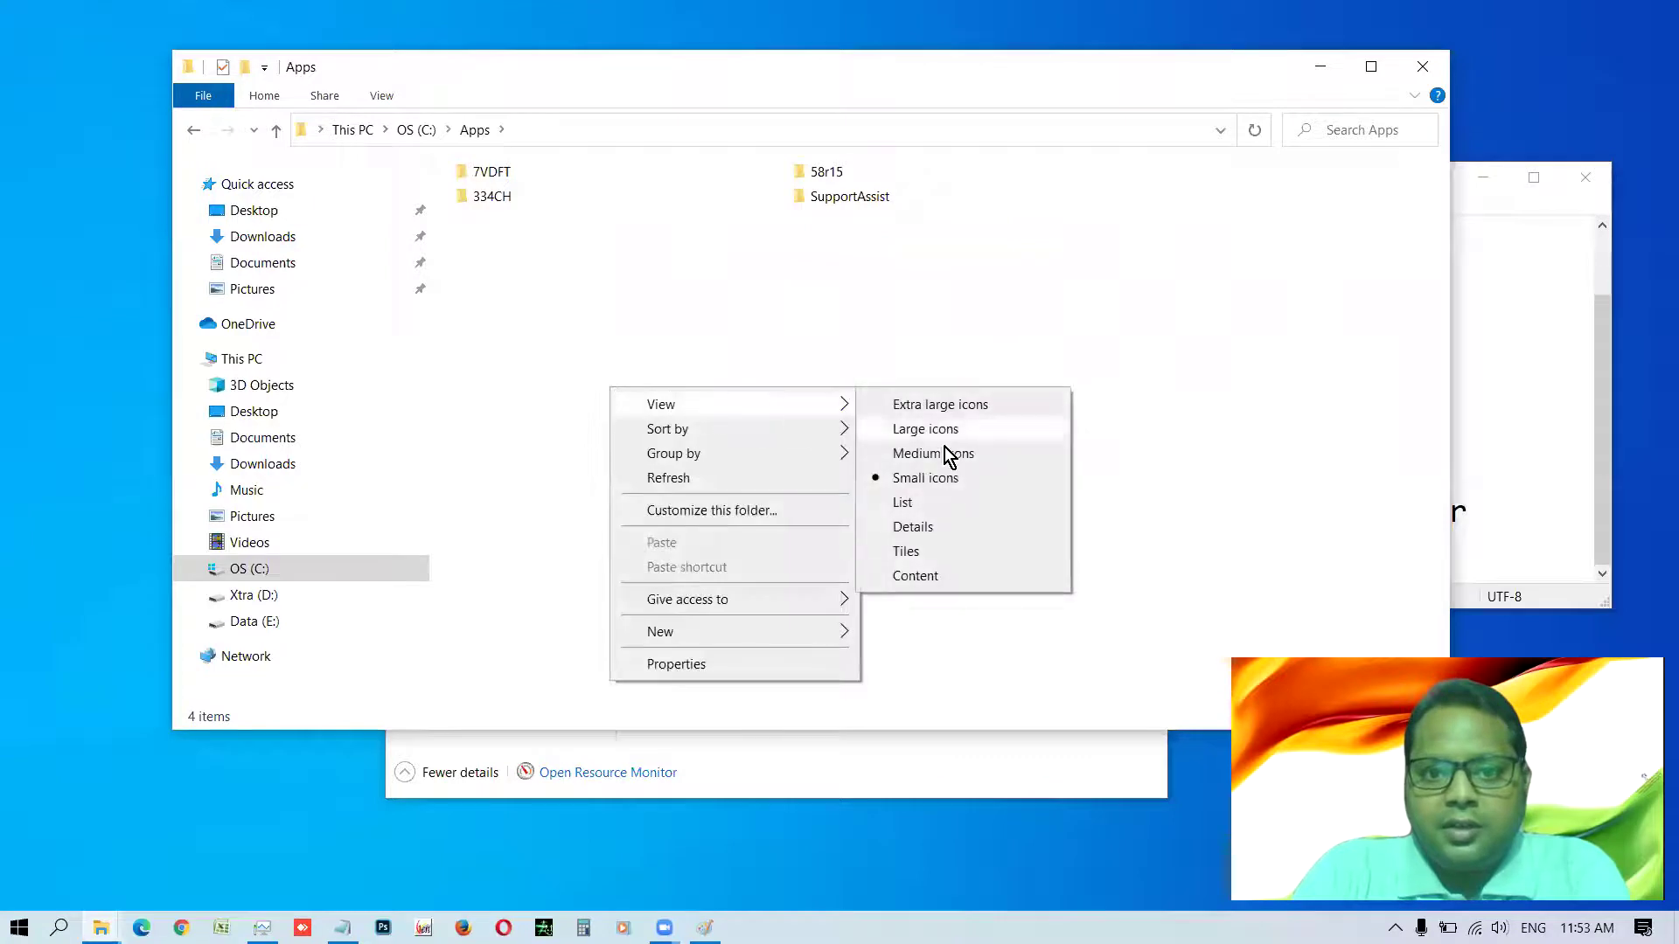
pyautogui.click(911, 529)
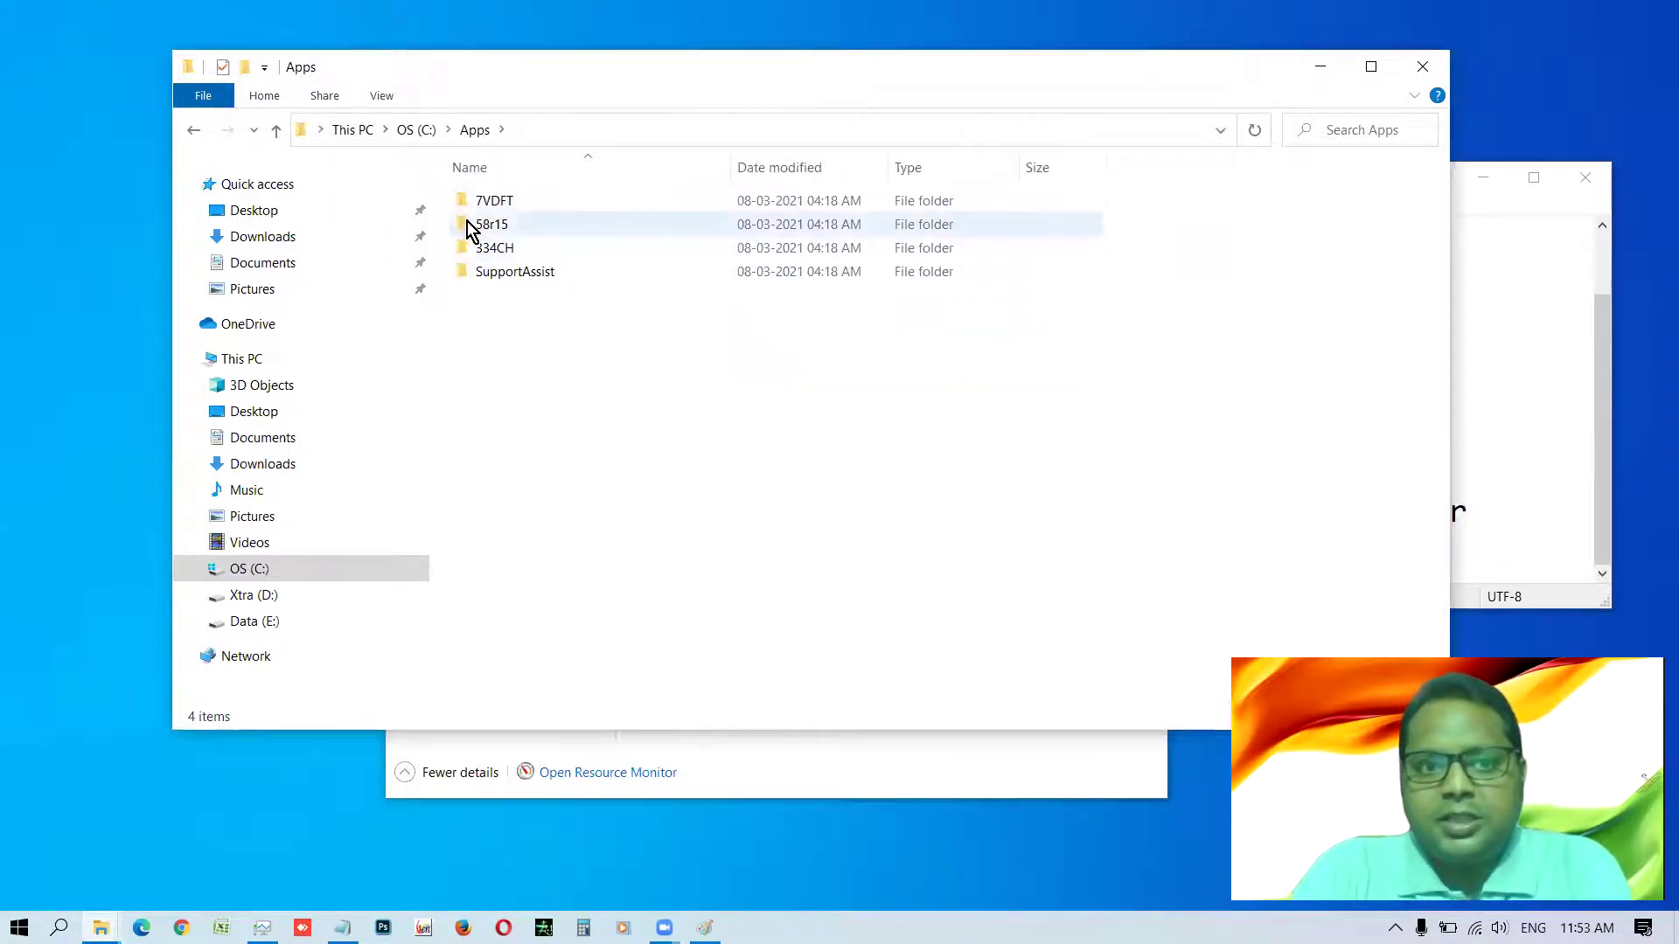
# - Open the 7VDFT folder and vary its icon size up and down, ending at the Tiles view
pyautogui.doubleClick(481, 204)
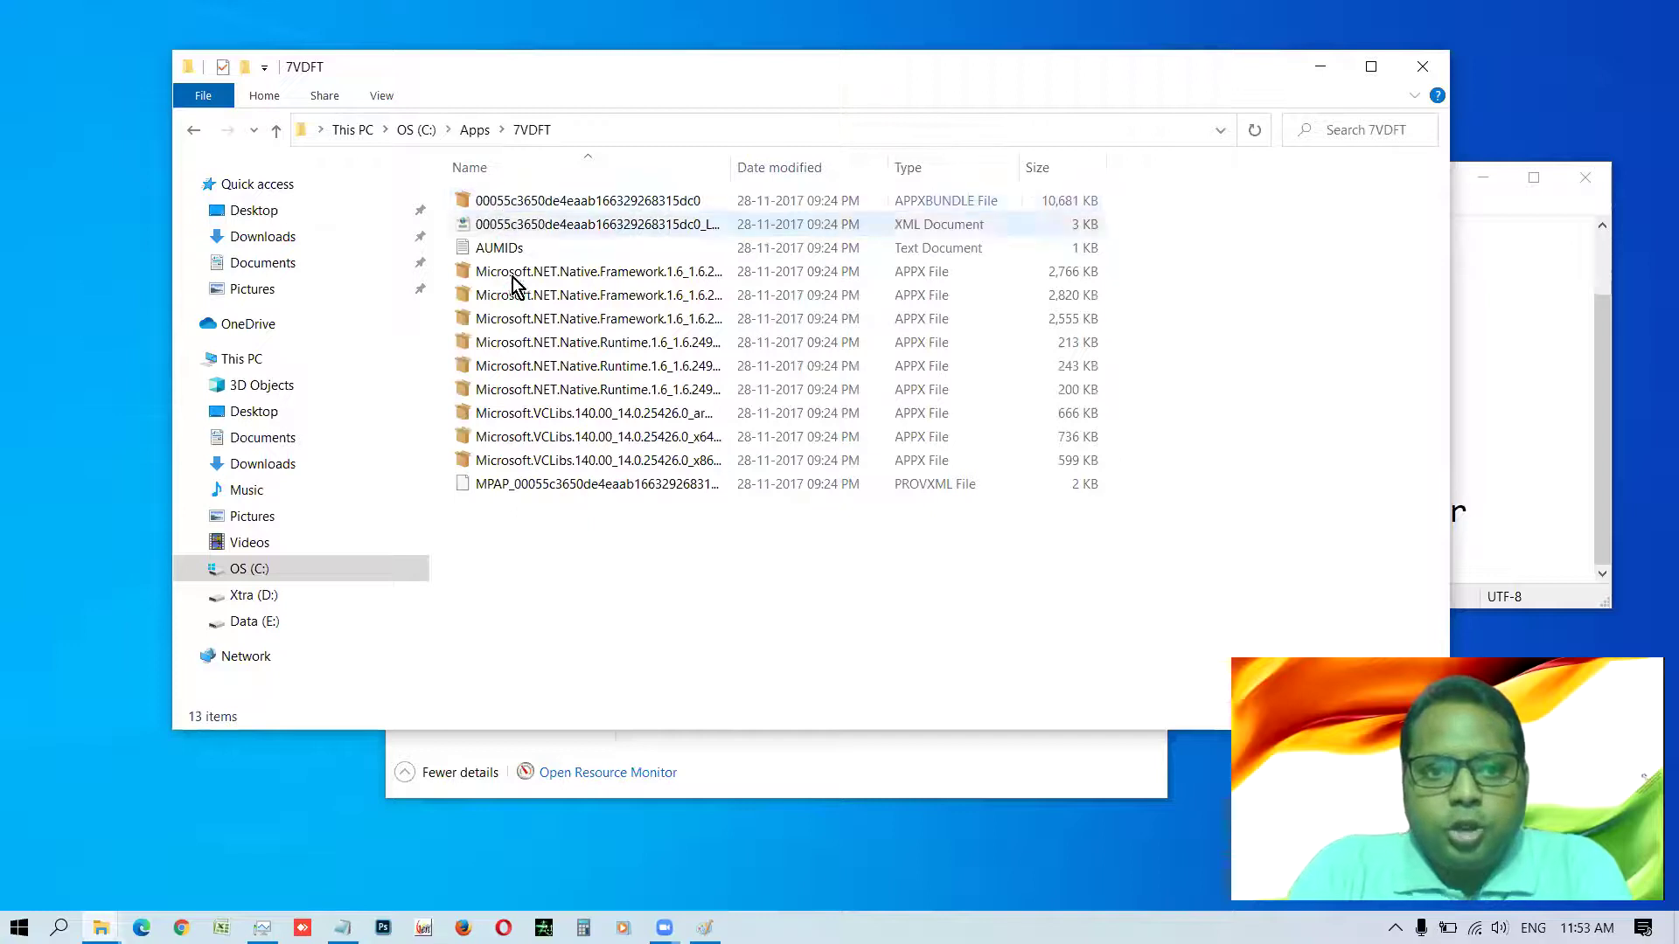
pyautogui.keyDown('ctrl'); pyautogui.scroll(3, 584, 548); pyautogui.keyUp('ctrl')
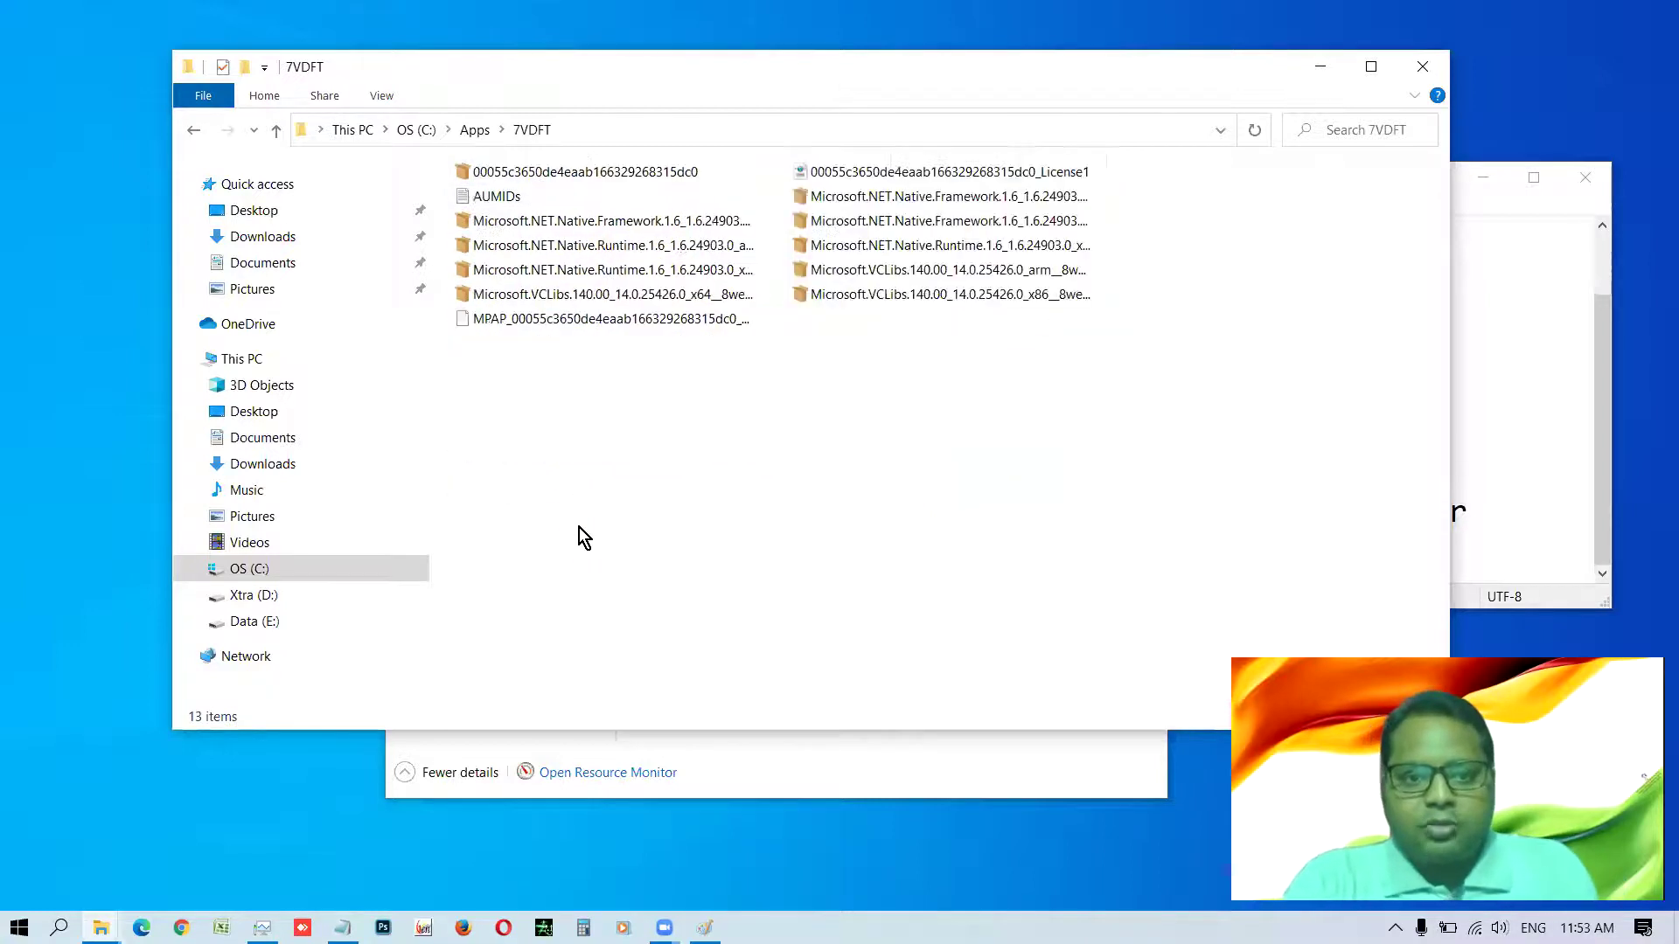
pyautogui.keyDown('ctrl'); pyautogui.scroll(3, 603, 472); pyautogui.keyUp('ctrl')
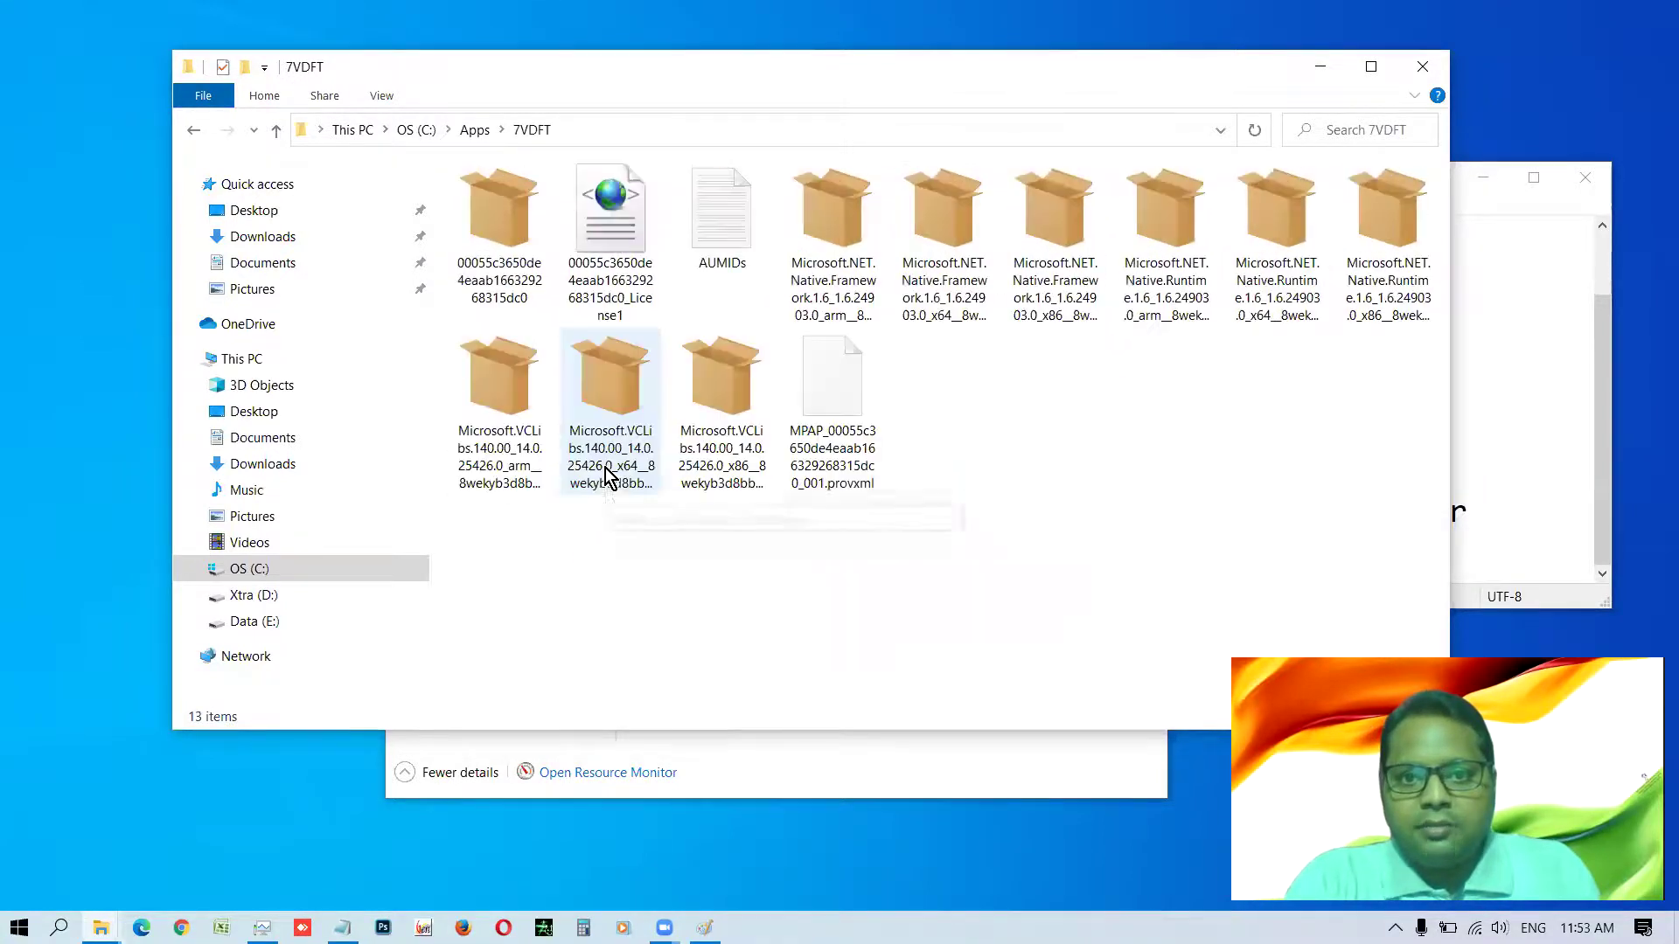
pyautogui.keyDown('ctrl'); pyautogui.scroll(-3, 605, 450); pyautogui.keyUp('ctrl')
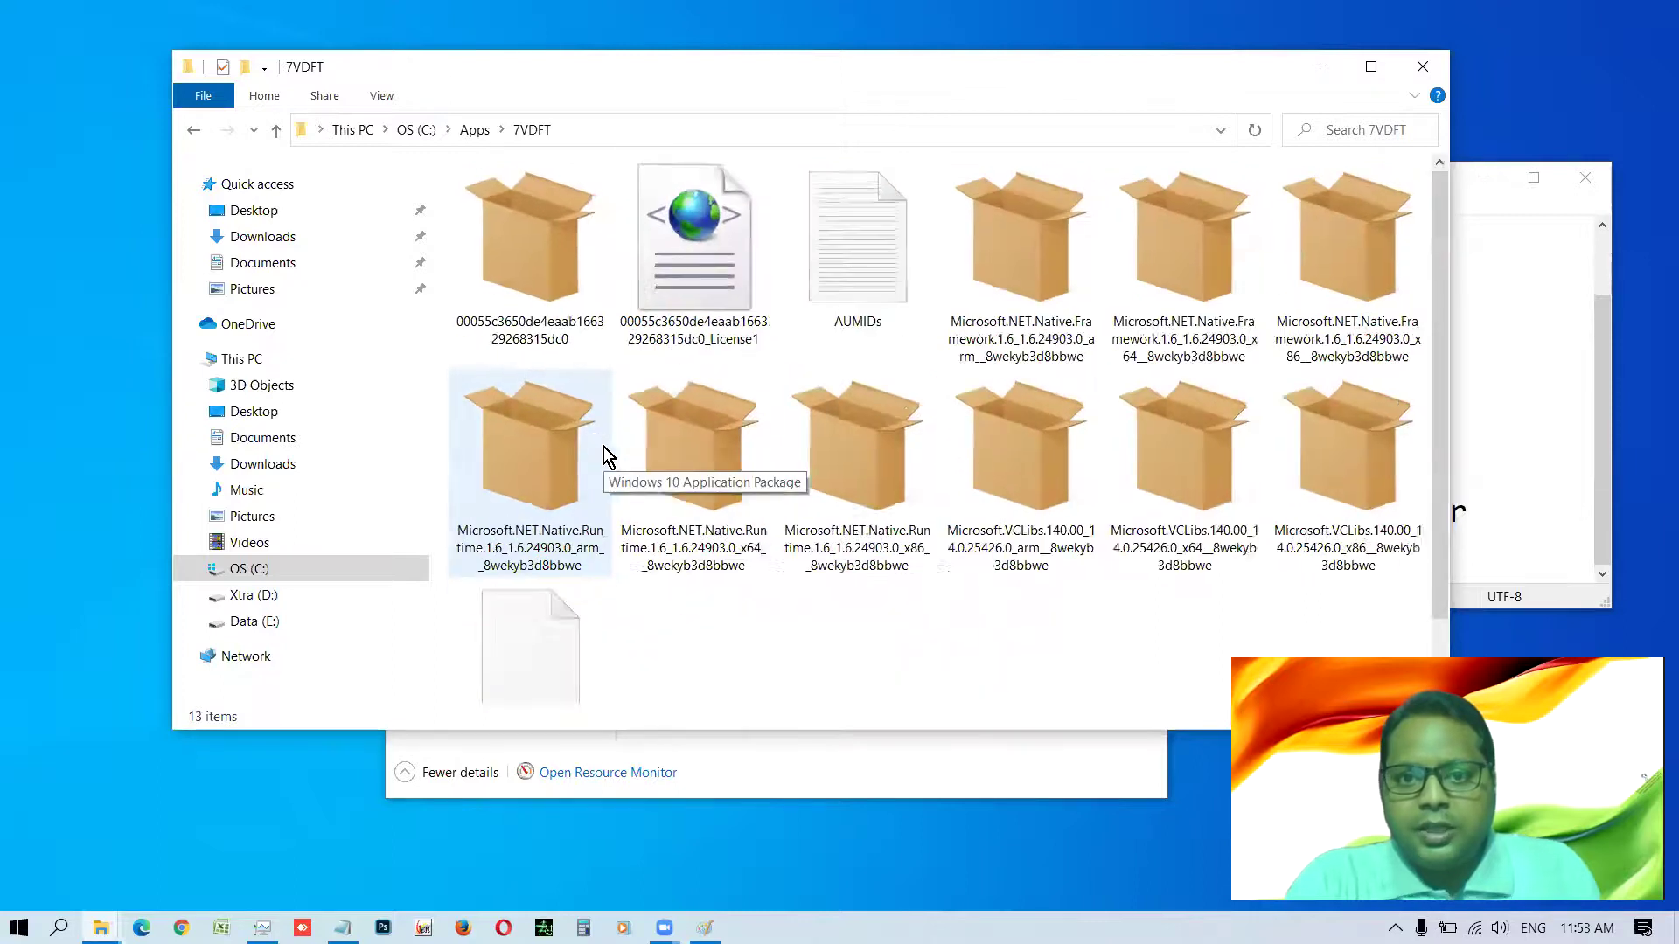
pyautogui.keyDown('ctrl'); pyautogui.scroll(-4, 608, 441); pyautogui.keyUp('ctrl')
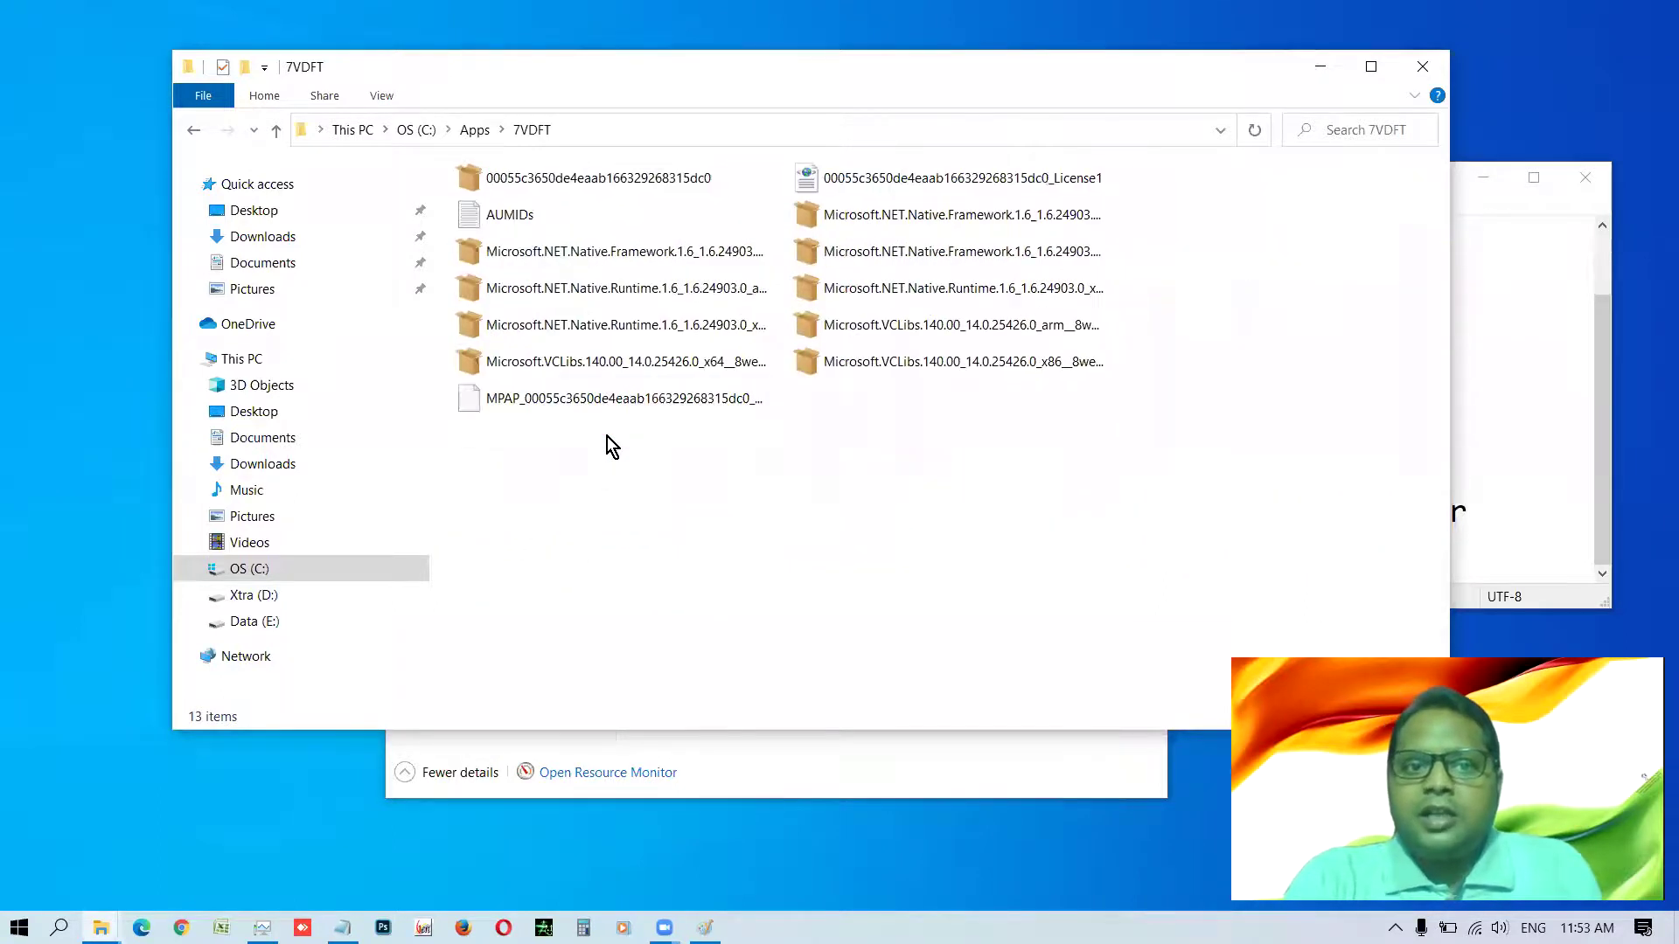
# - Set the 7VDFT folder's view to Details
pyautogui.rightClick(606, 437)
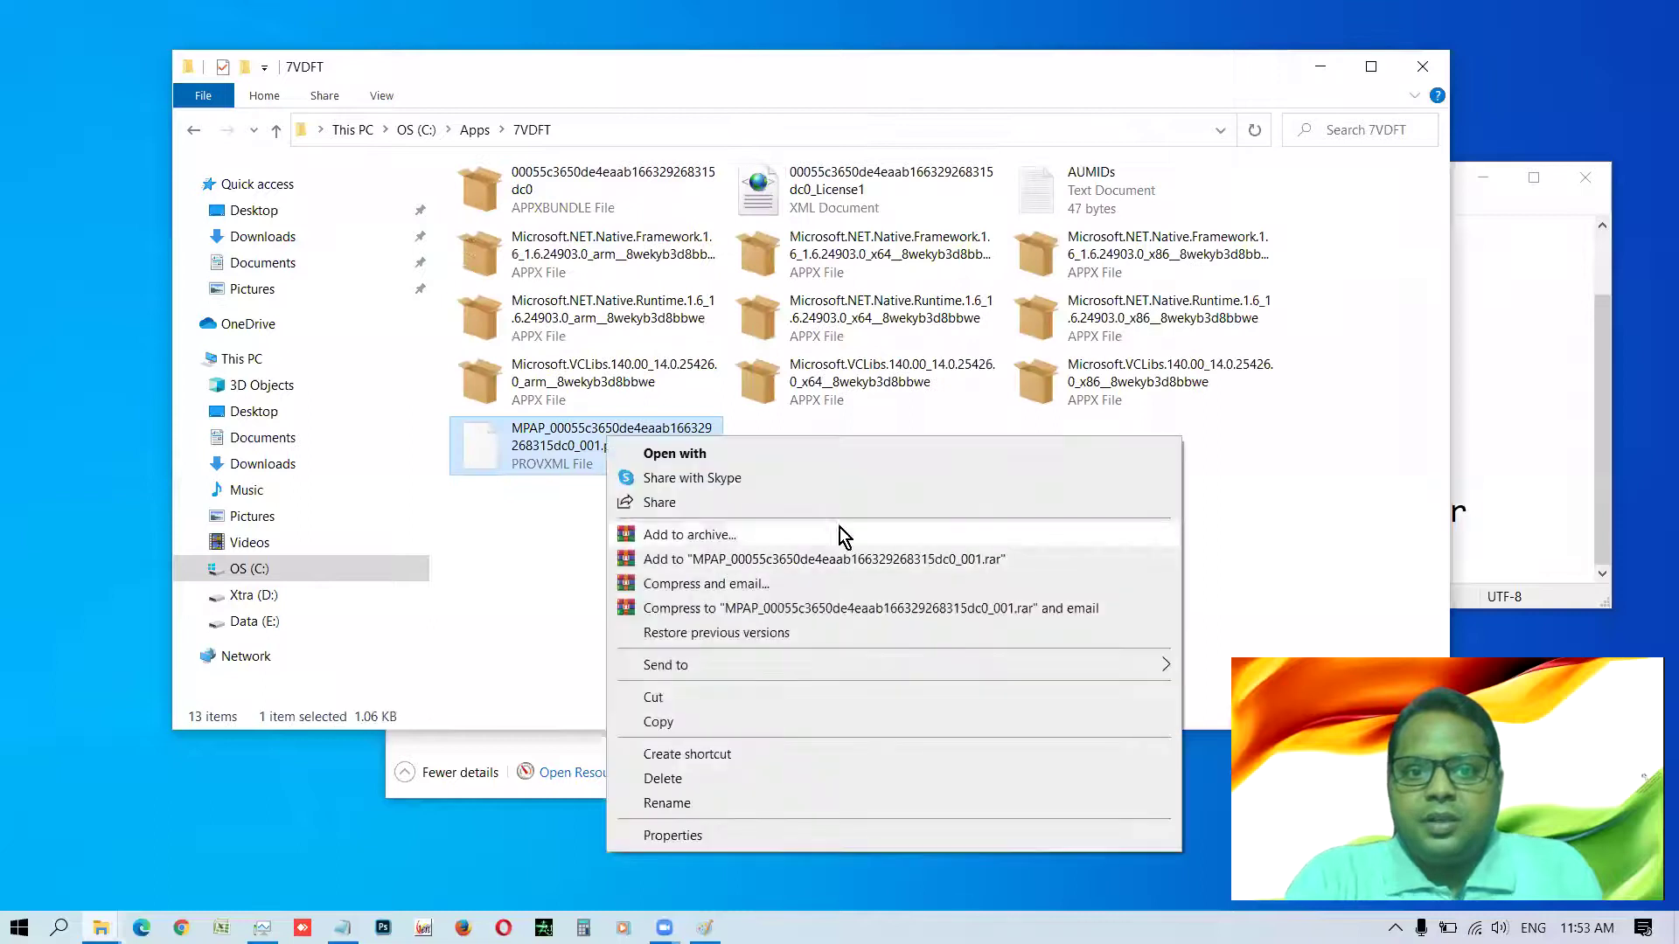
pyautogui.click(1226, 501)
pyautogui.rightClick(1226, 501)
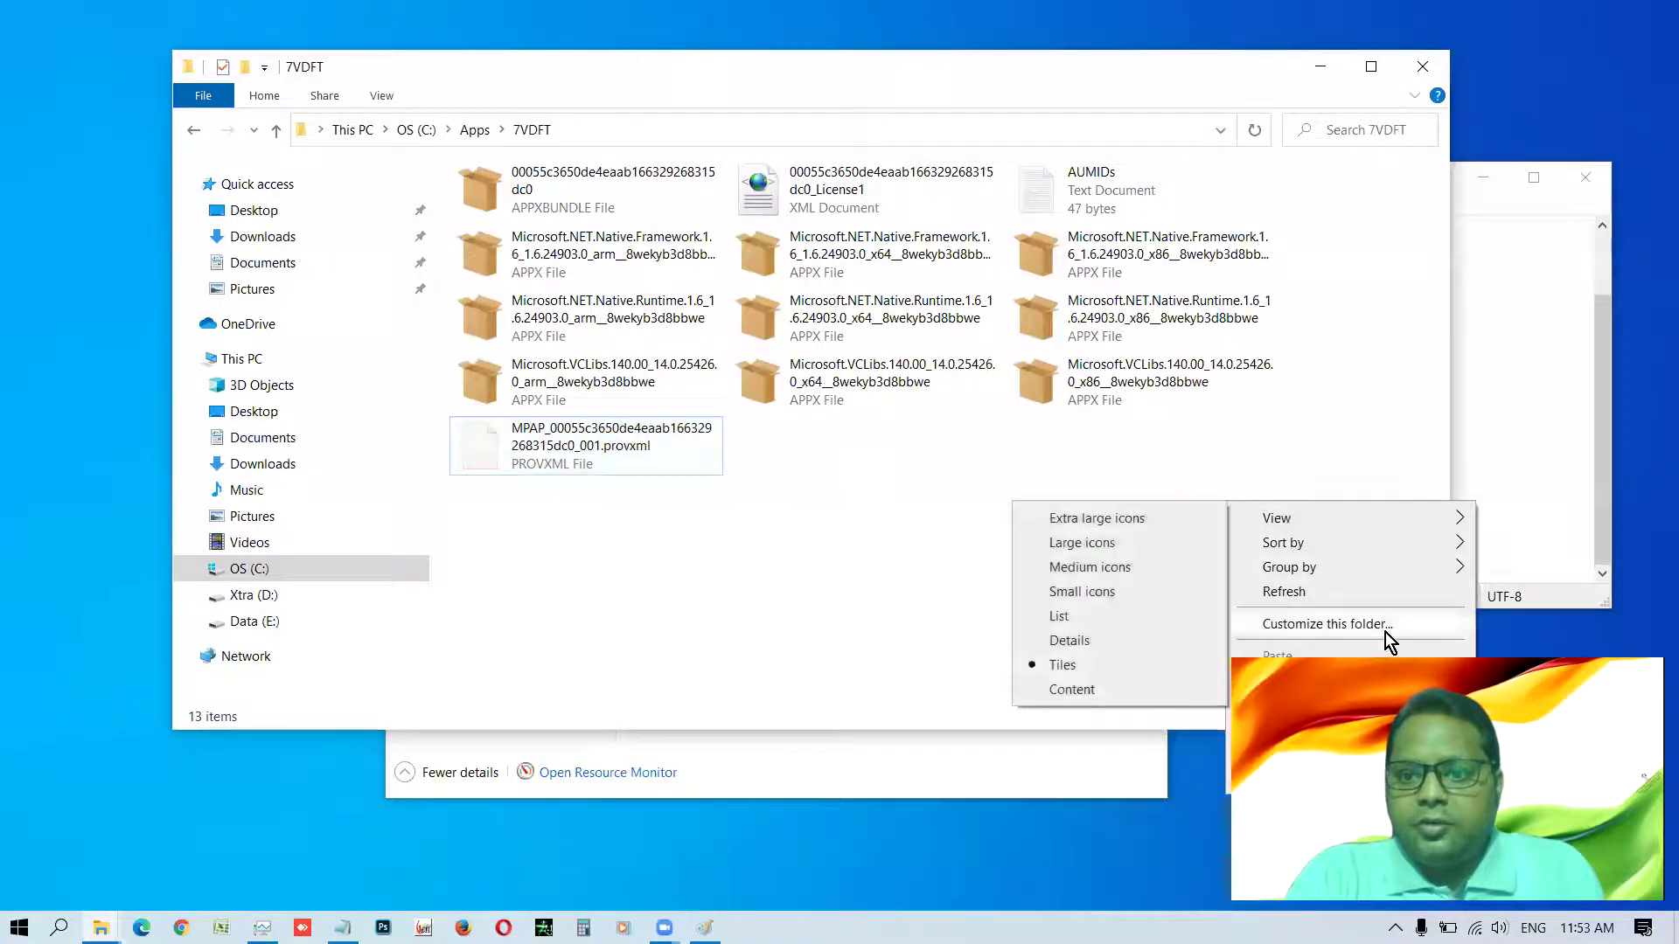
pyautogui.click(1081, 638)
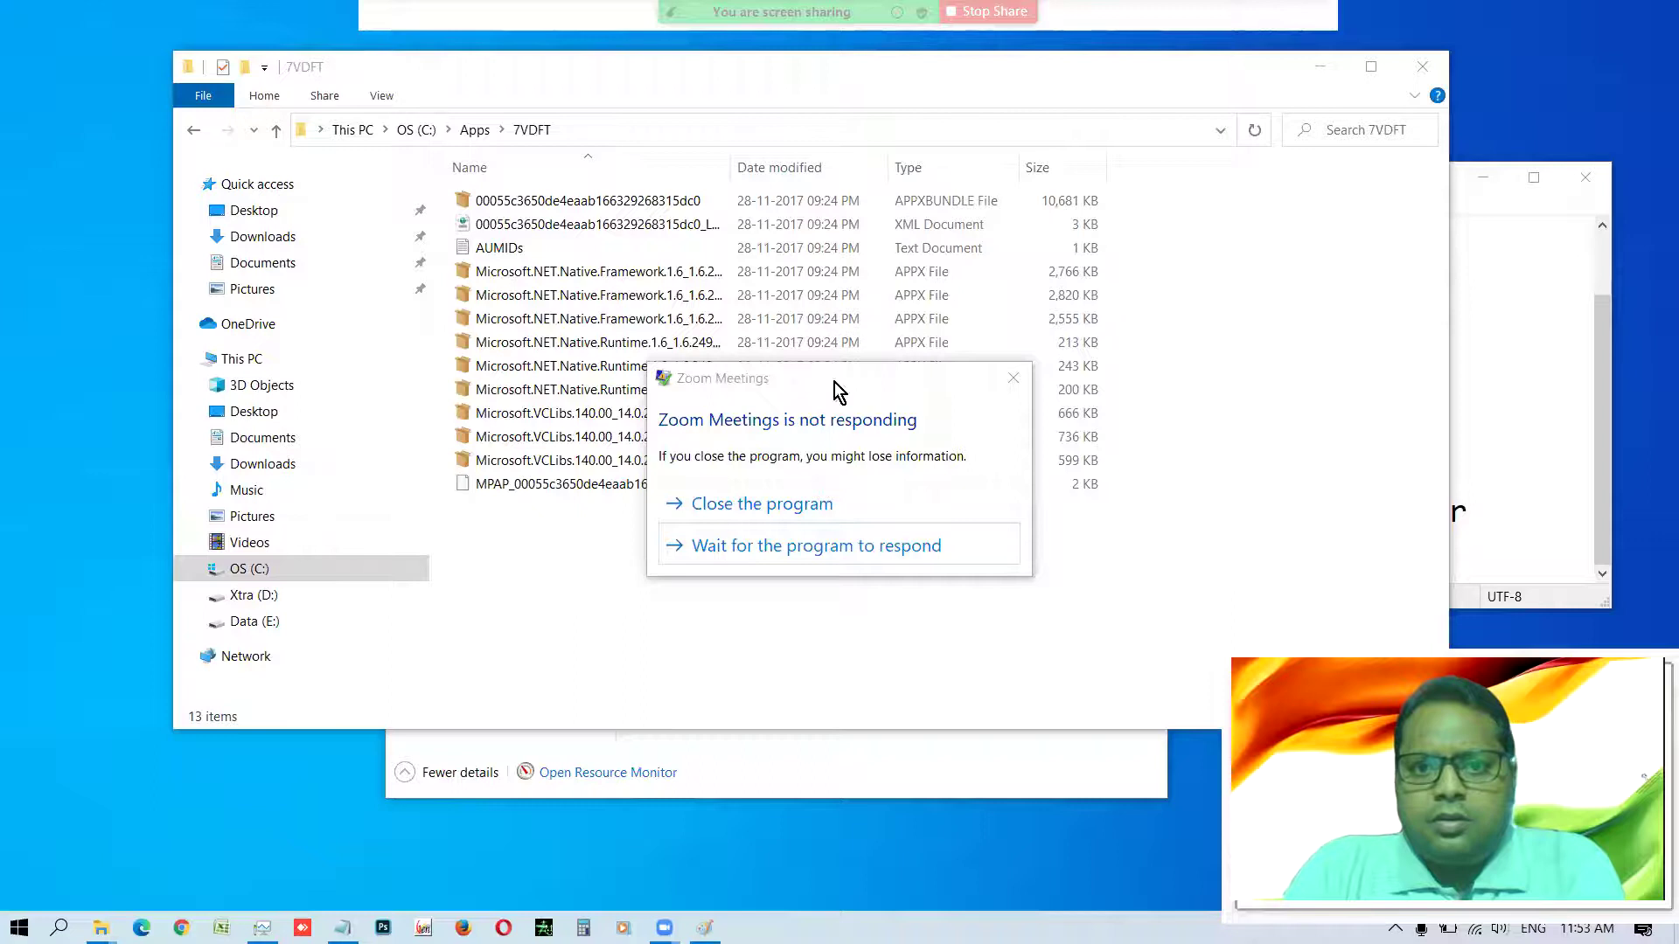
# - Choose to wait for Zoom Meetings to respond and check the types of the APPXBUNDLE file and the AUMIDs document
pyautogui.click(757, 544)
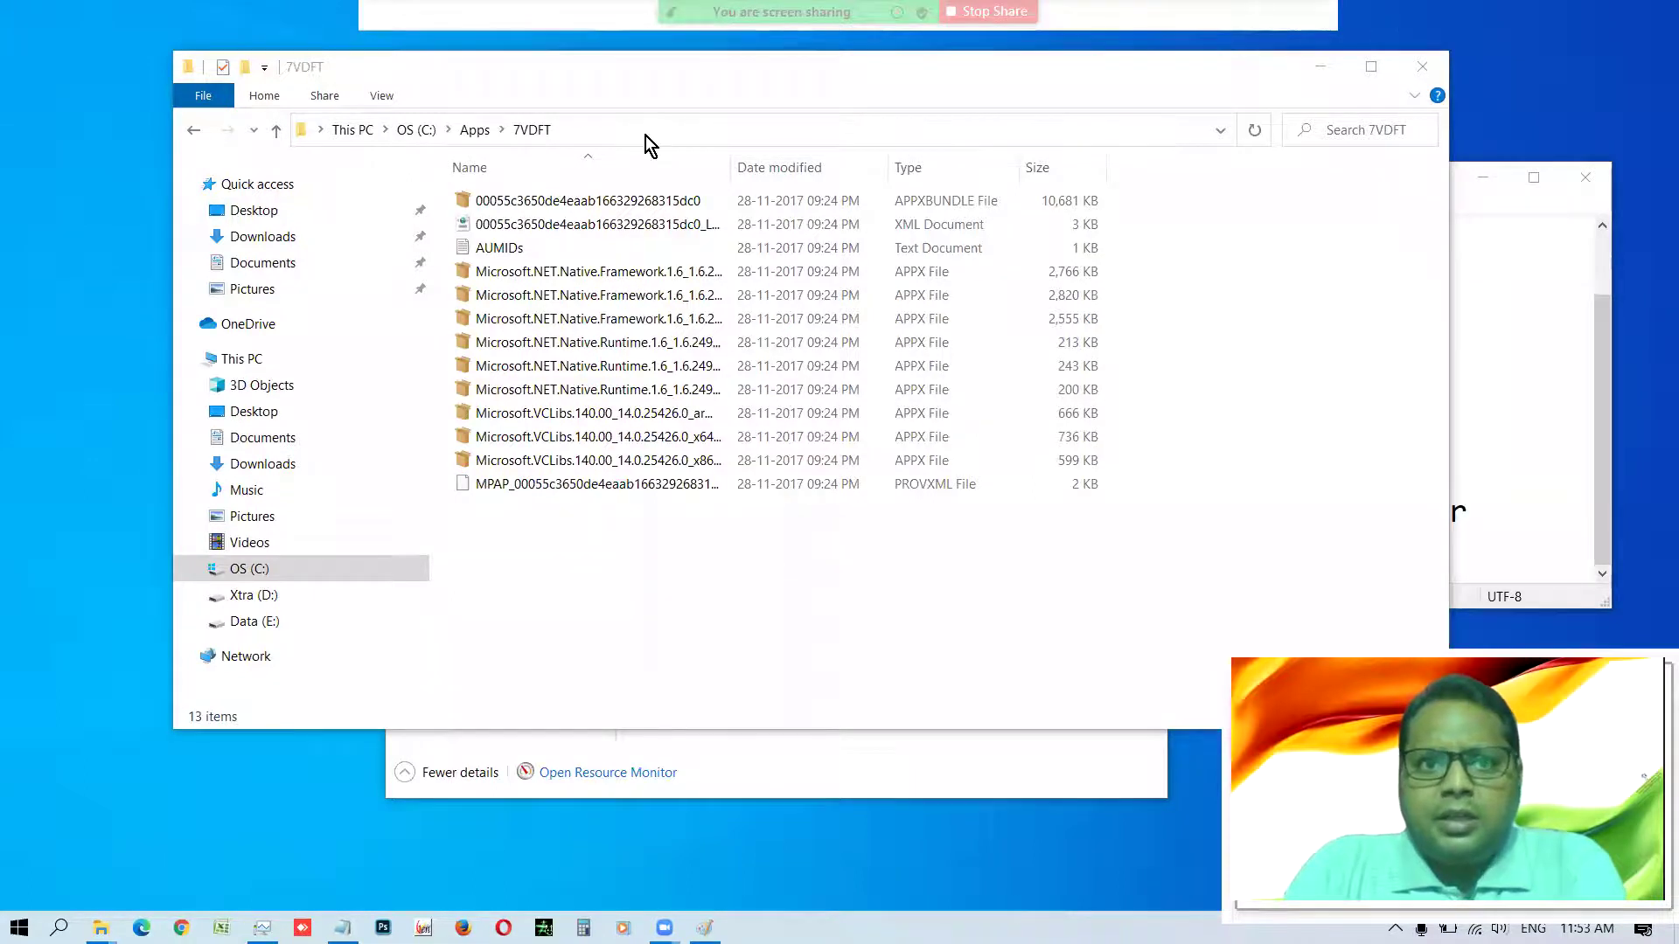
pyautogui.click(517, 207)
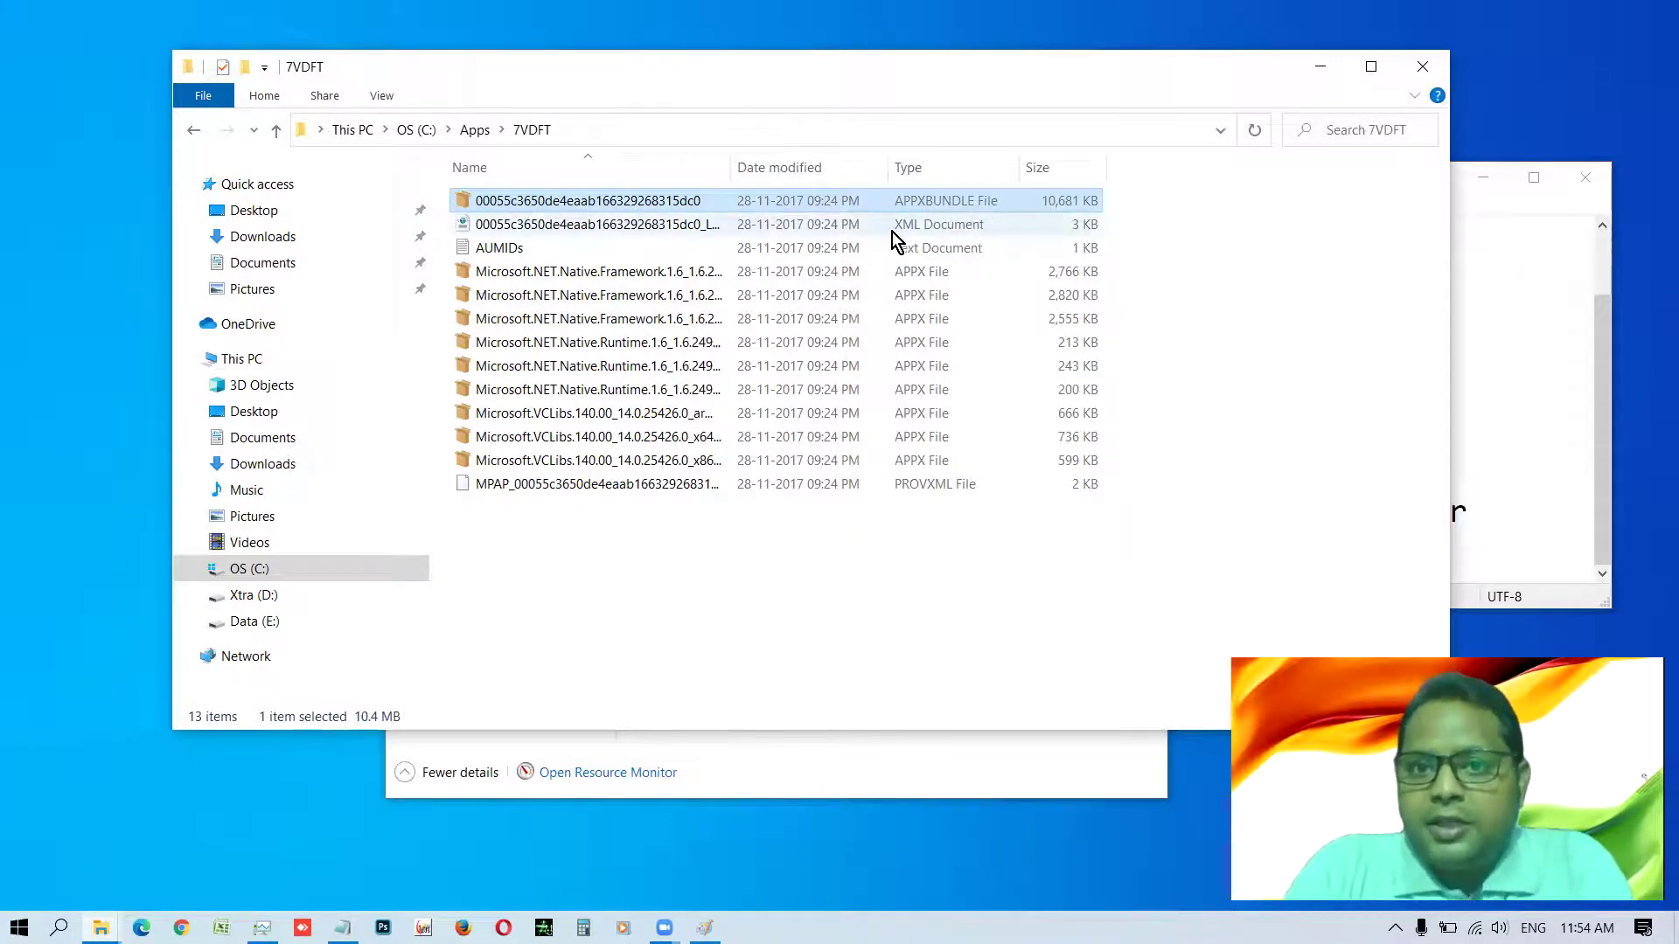
pyautogui.click(913, 250)
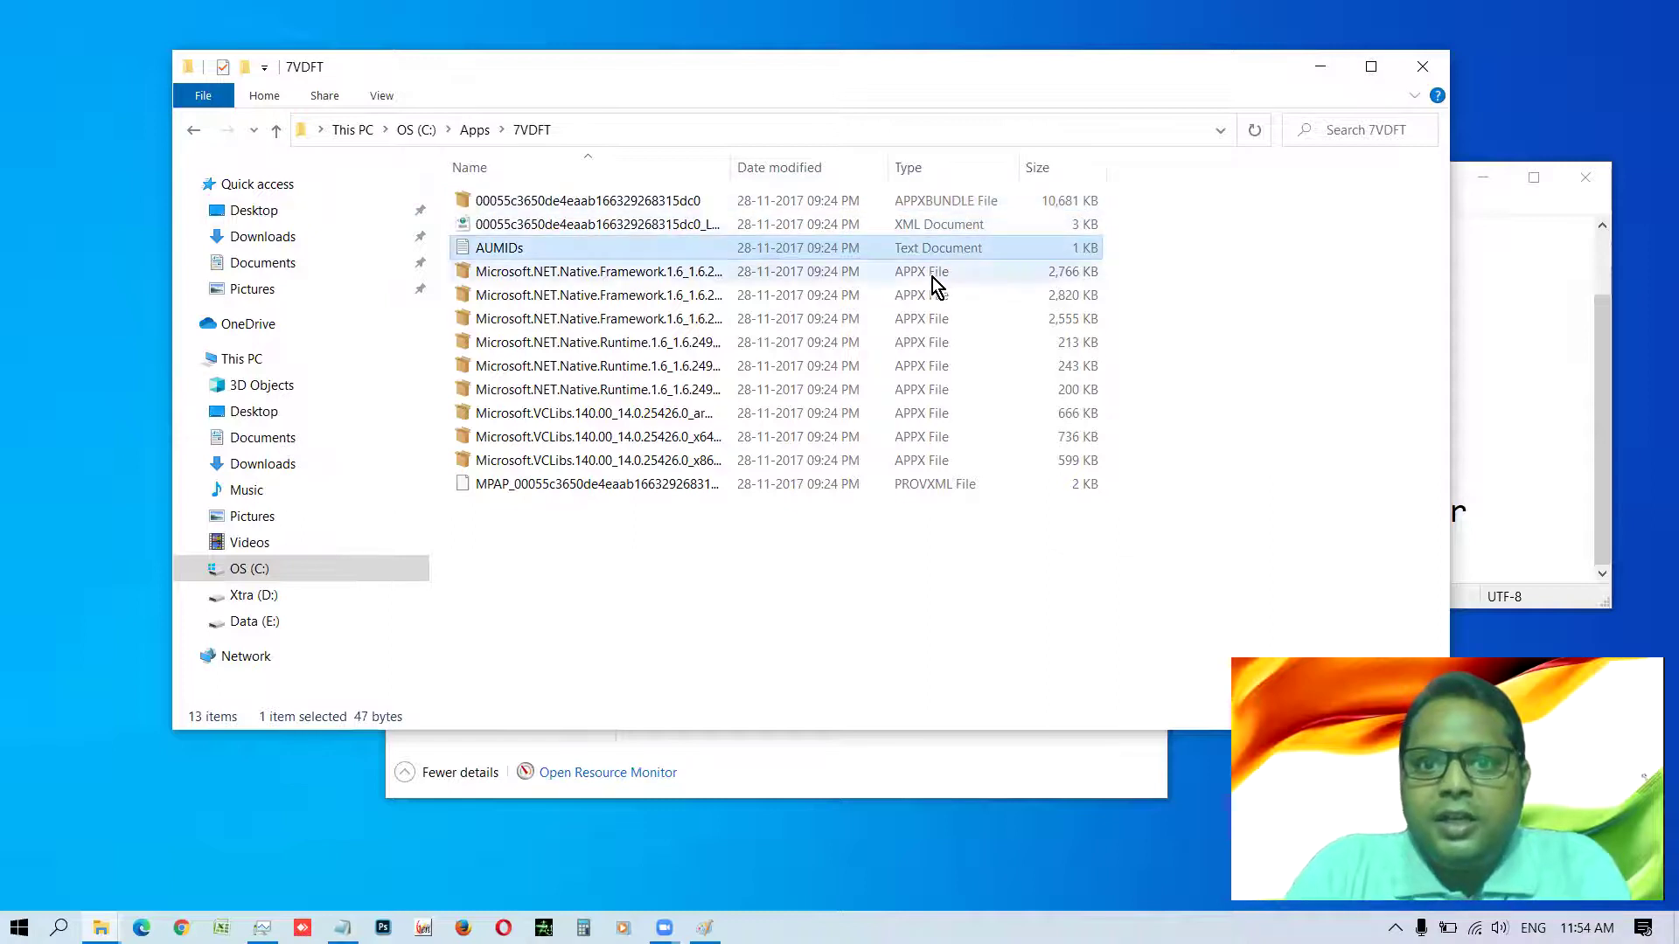
# - Point out the APPX files in 7VDFT and search Google in Chrome for "what is appx file", closing the browser after reading
pyautogui.click(932, 277)
pyautogui.click(920, 336)
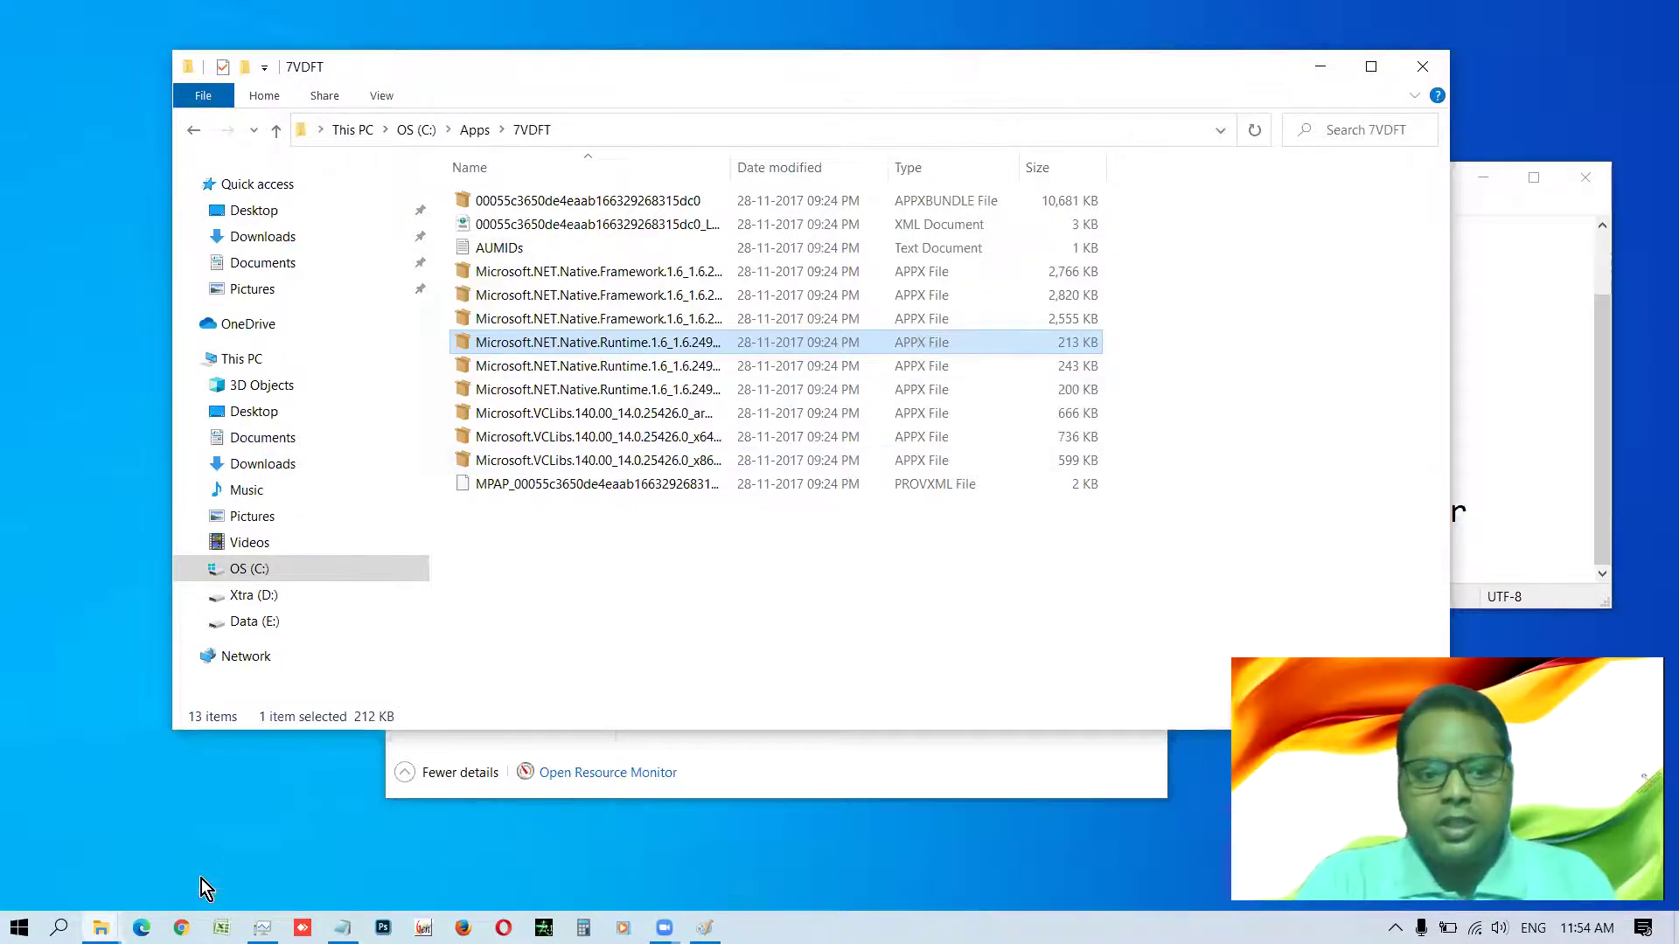
pyautogui.click(182, 927)
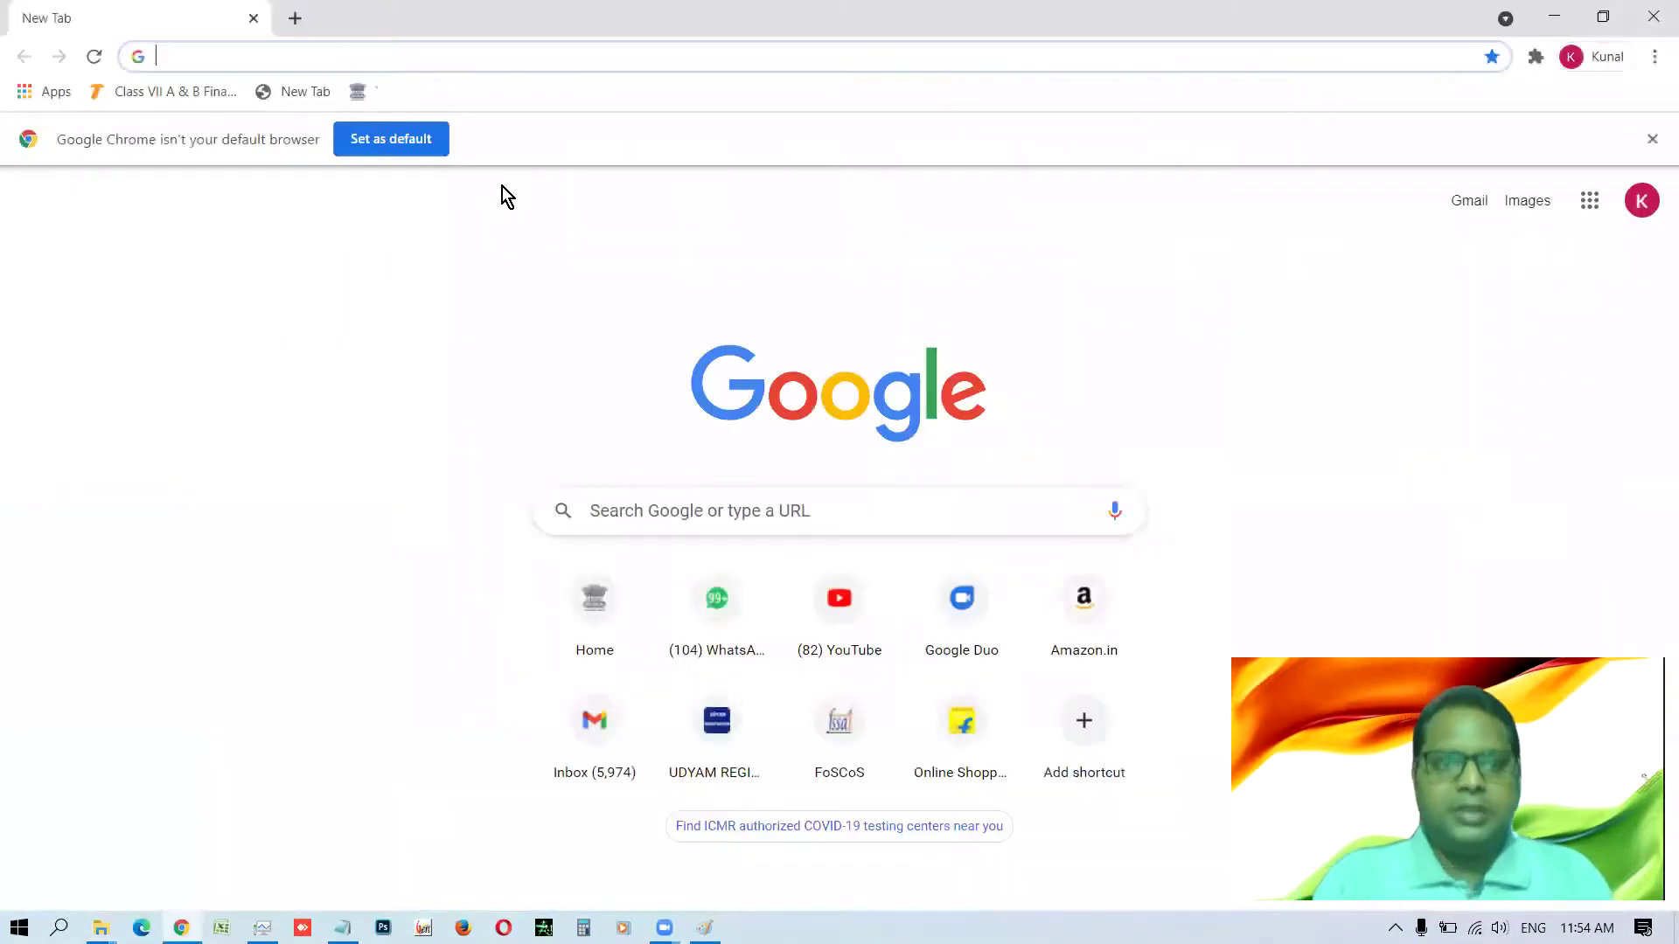
pyautogui.write('appx')
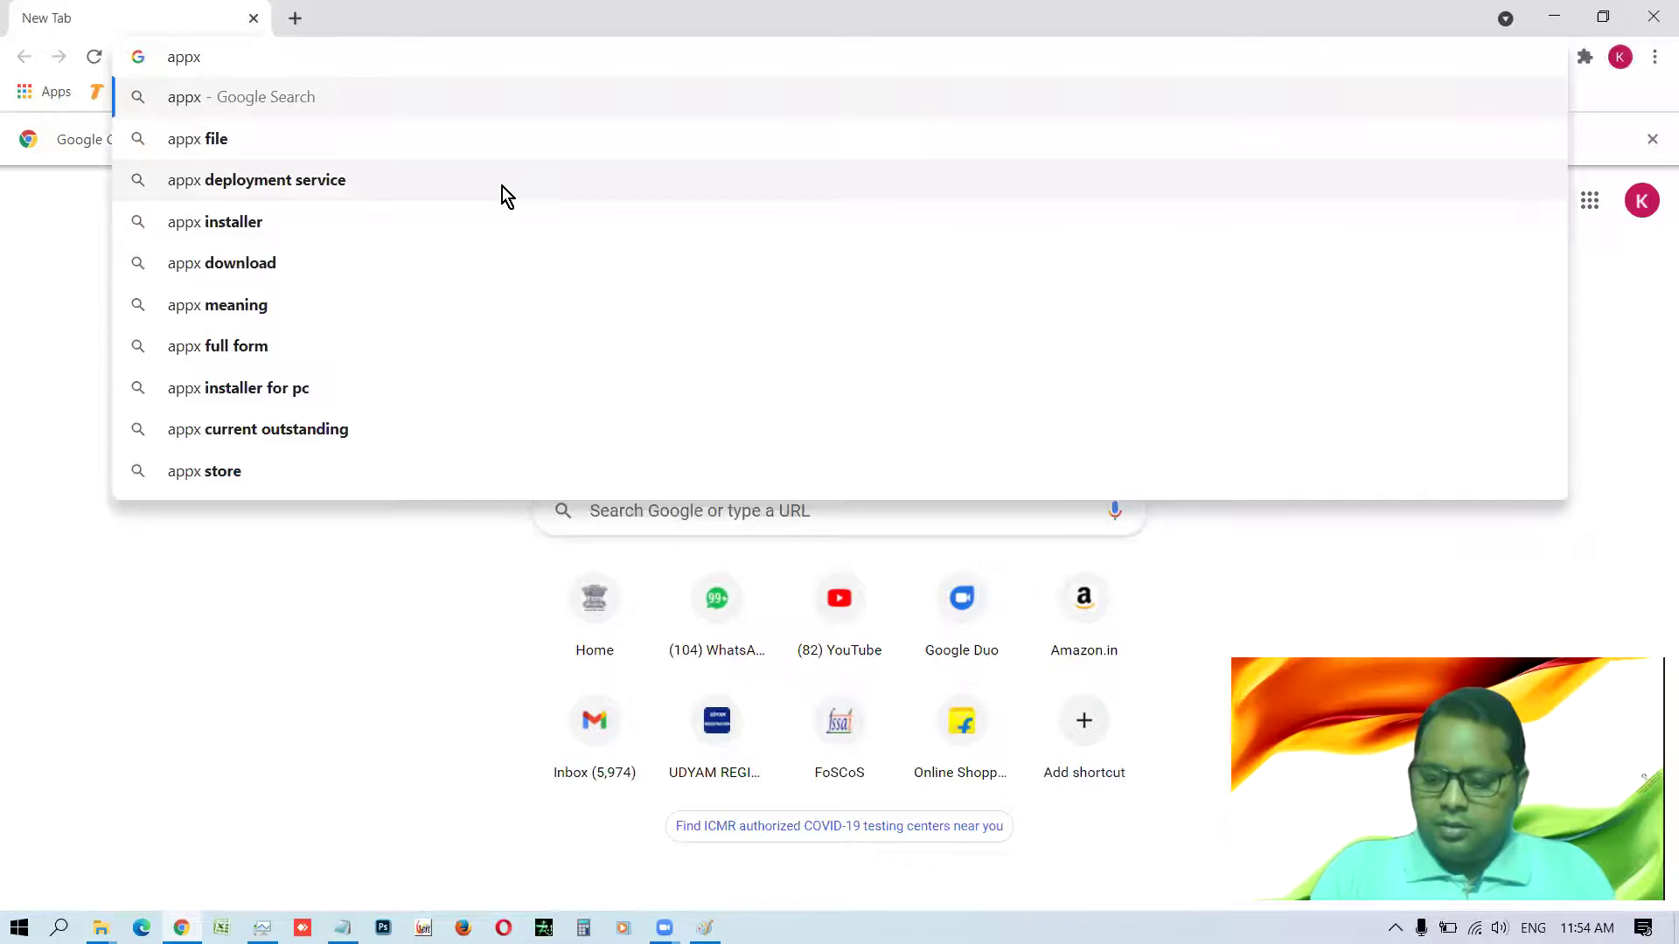
pyautogui.press('Home')
pyautogui.write('what .')
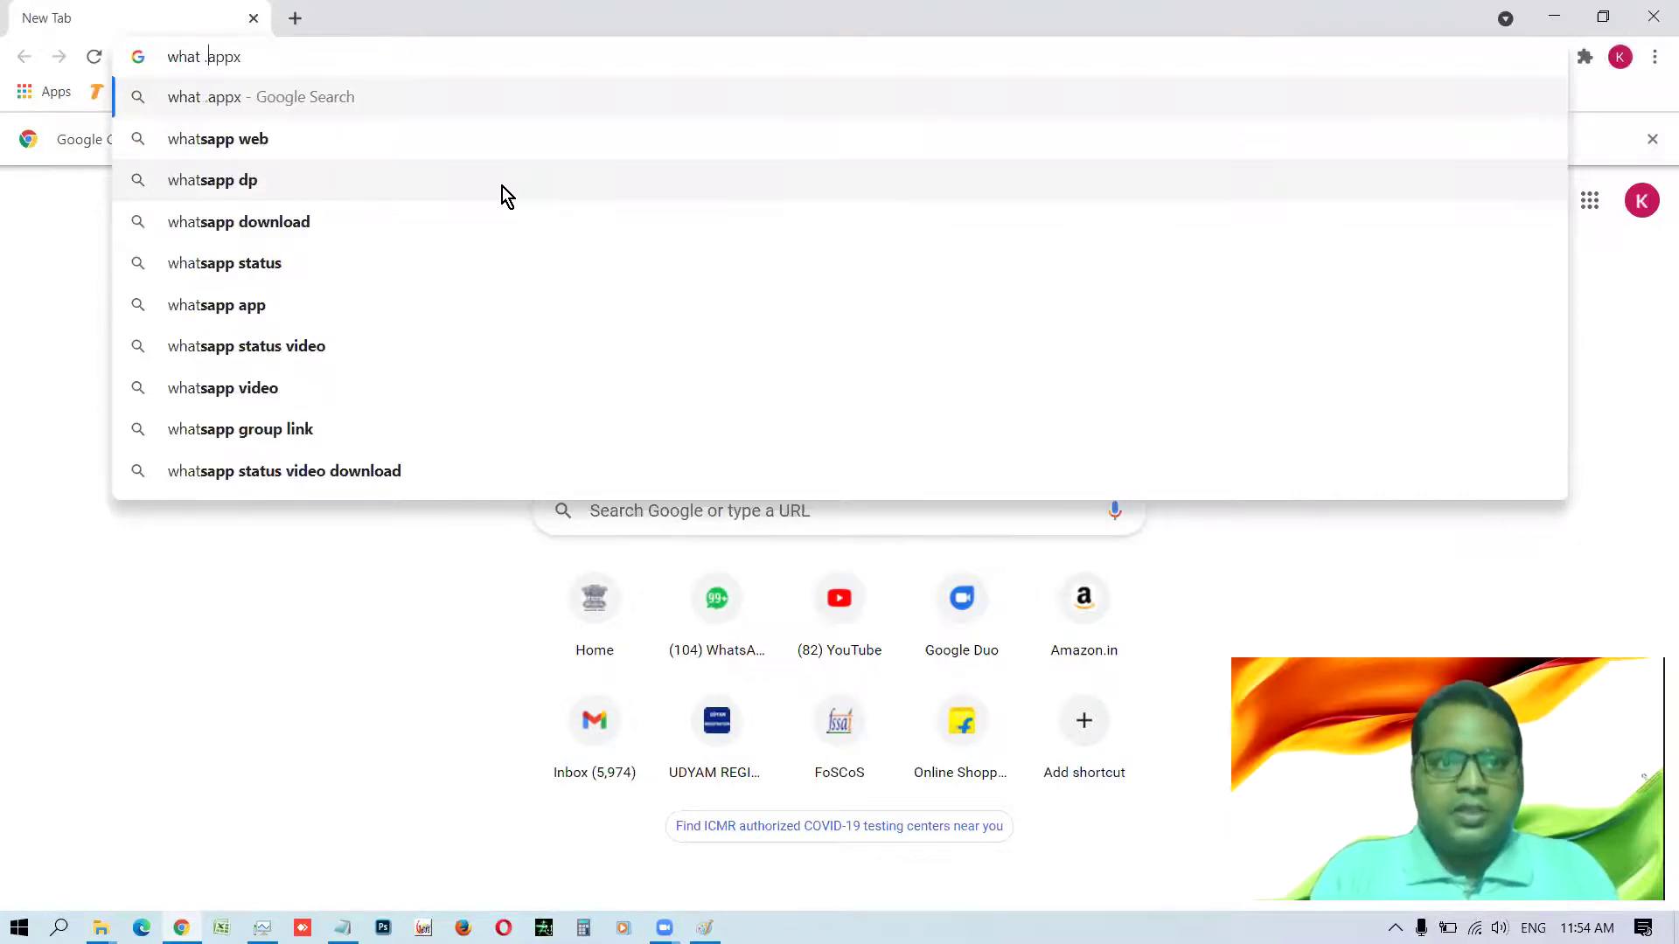
pyautogui.press('End')
pyautogui.write('file')
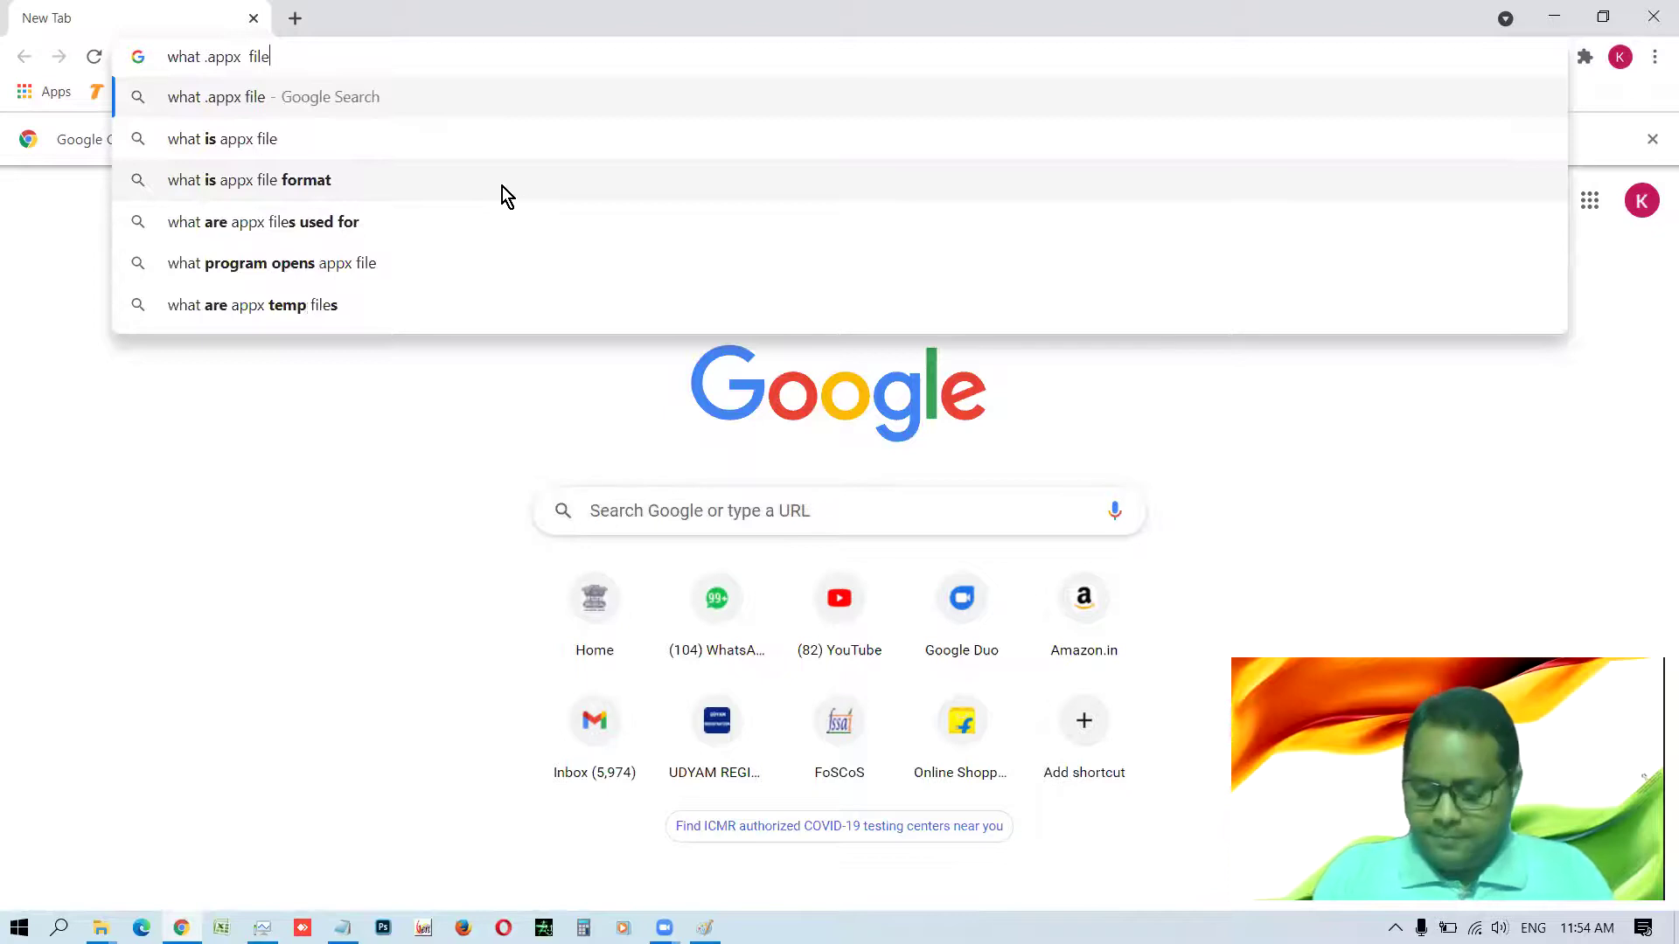
pyautogui.press('Down')
pyautogui.press('Return')
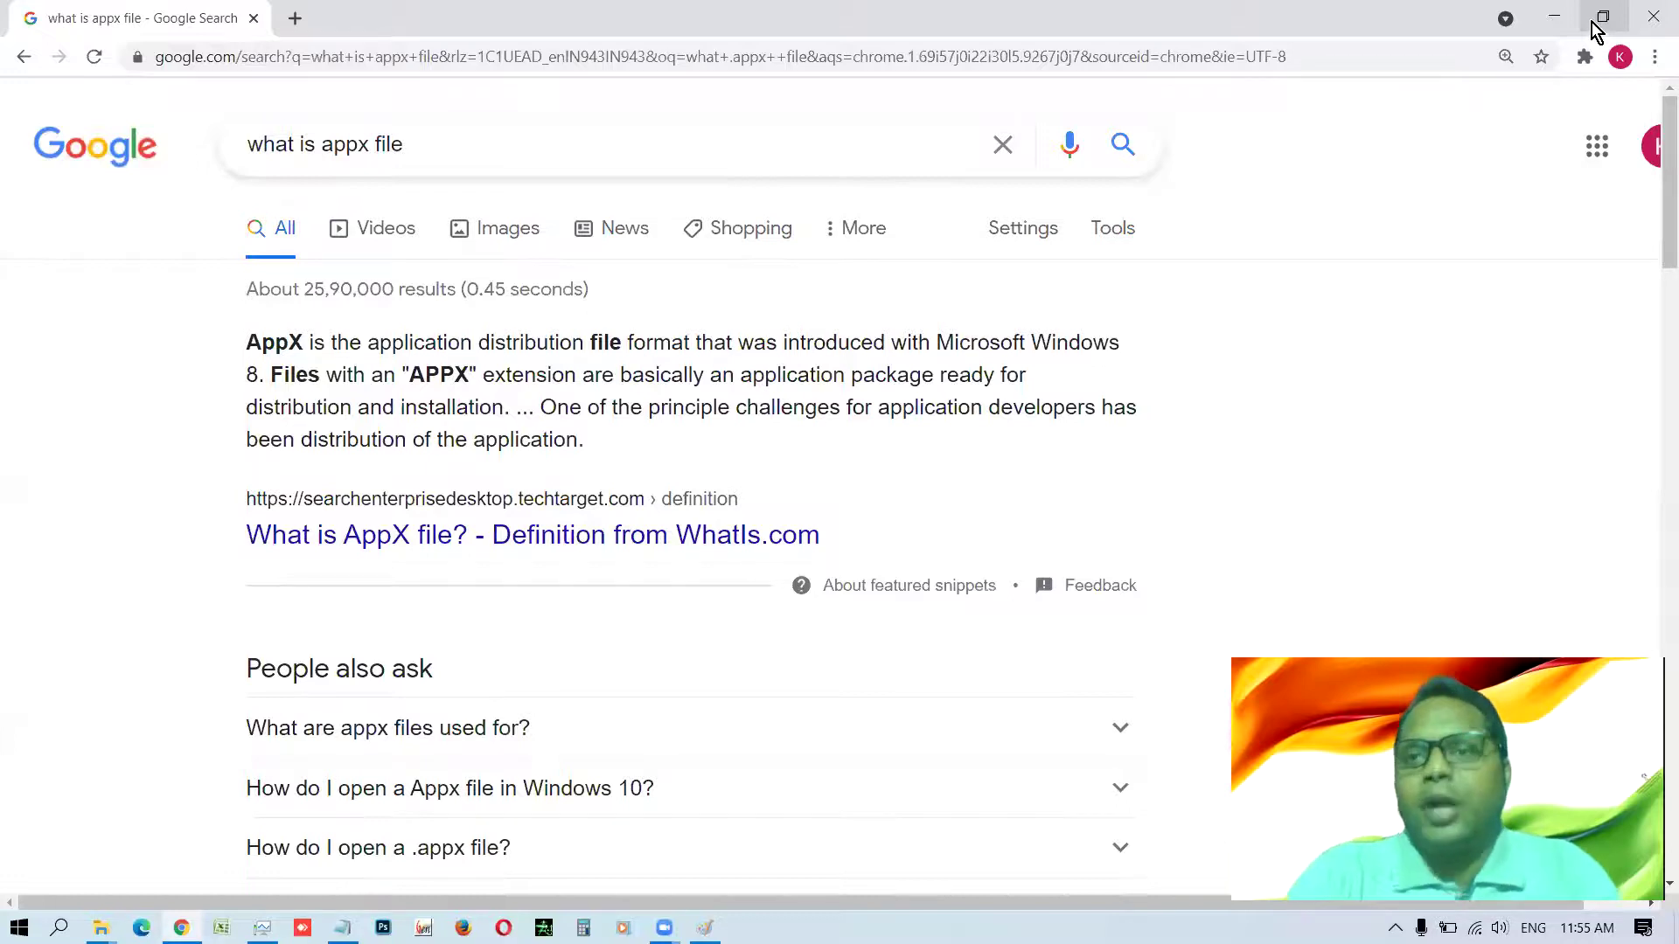
pyautogui.click(1654, 21)
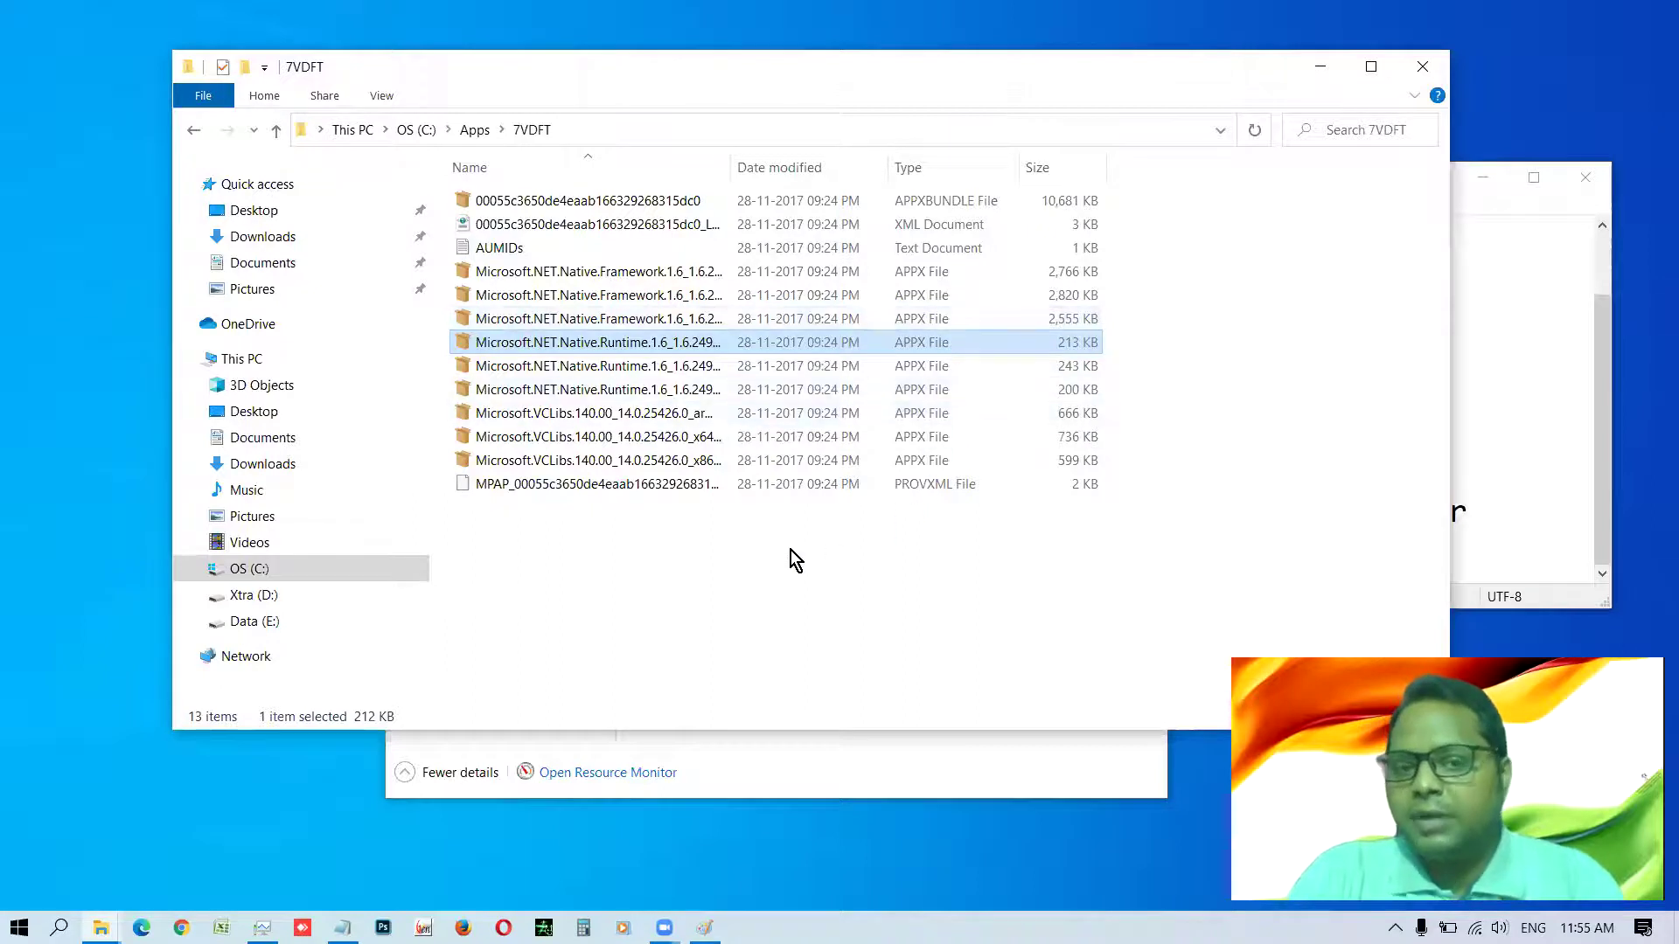
# - Deselect the file and display the 7VDFT folder's full path, C:\Apps\7VDFT, then restore the breadcrumb display
pyautogui.click(750, 545)
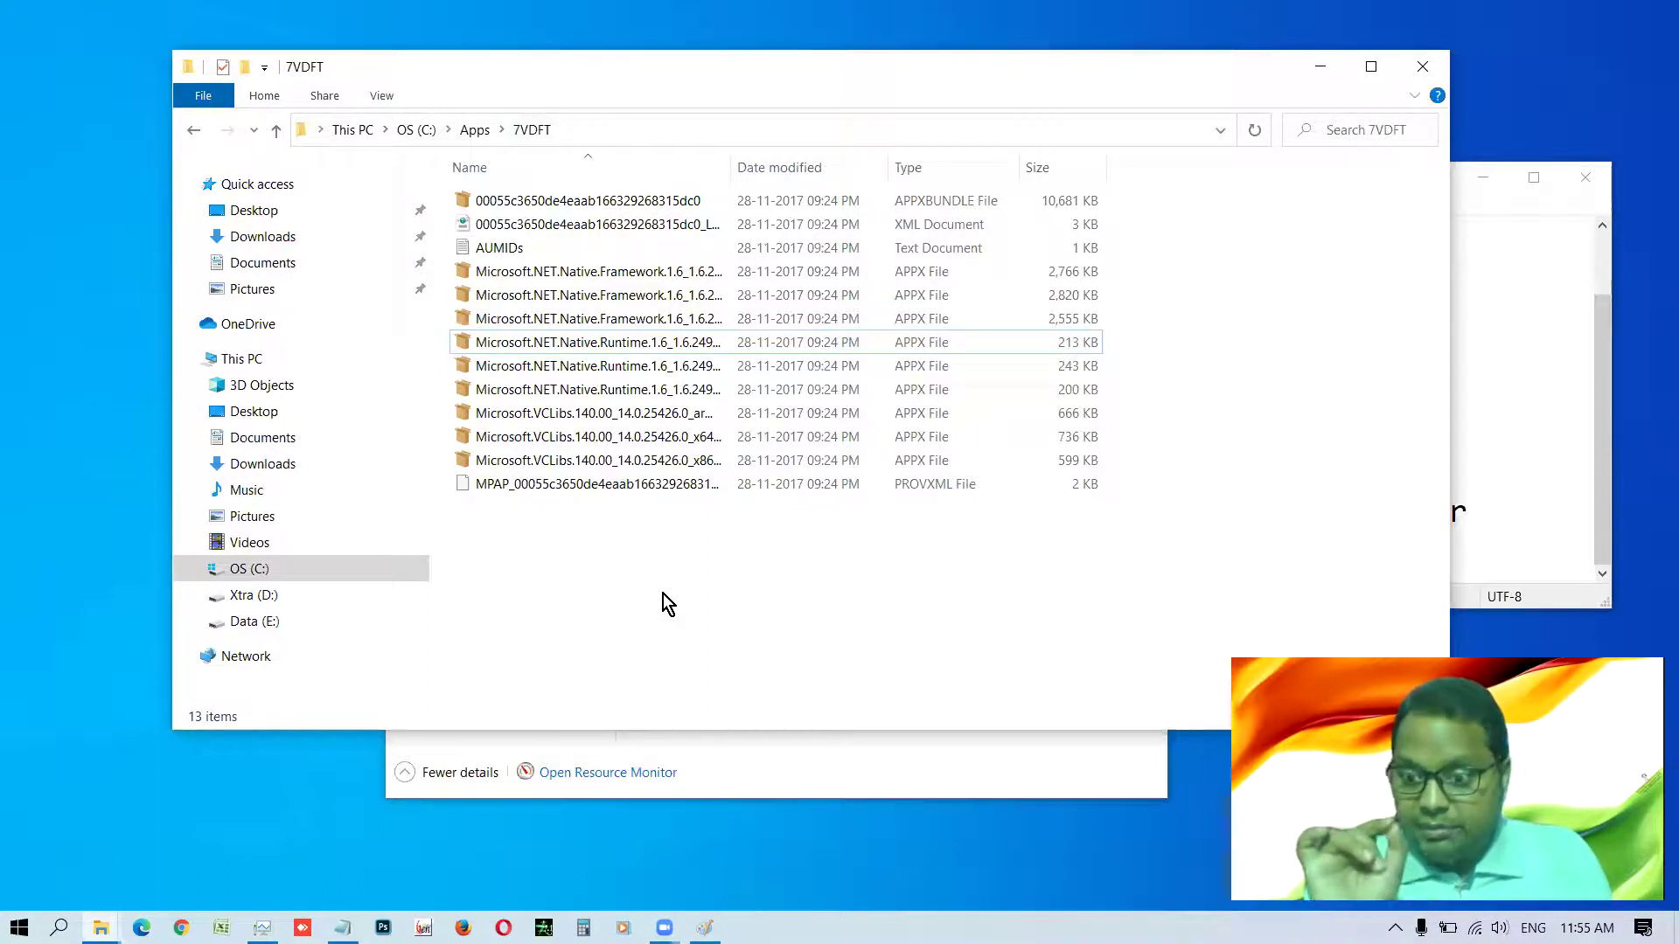
pyautogui.hotkey('alt', 'd')
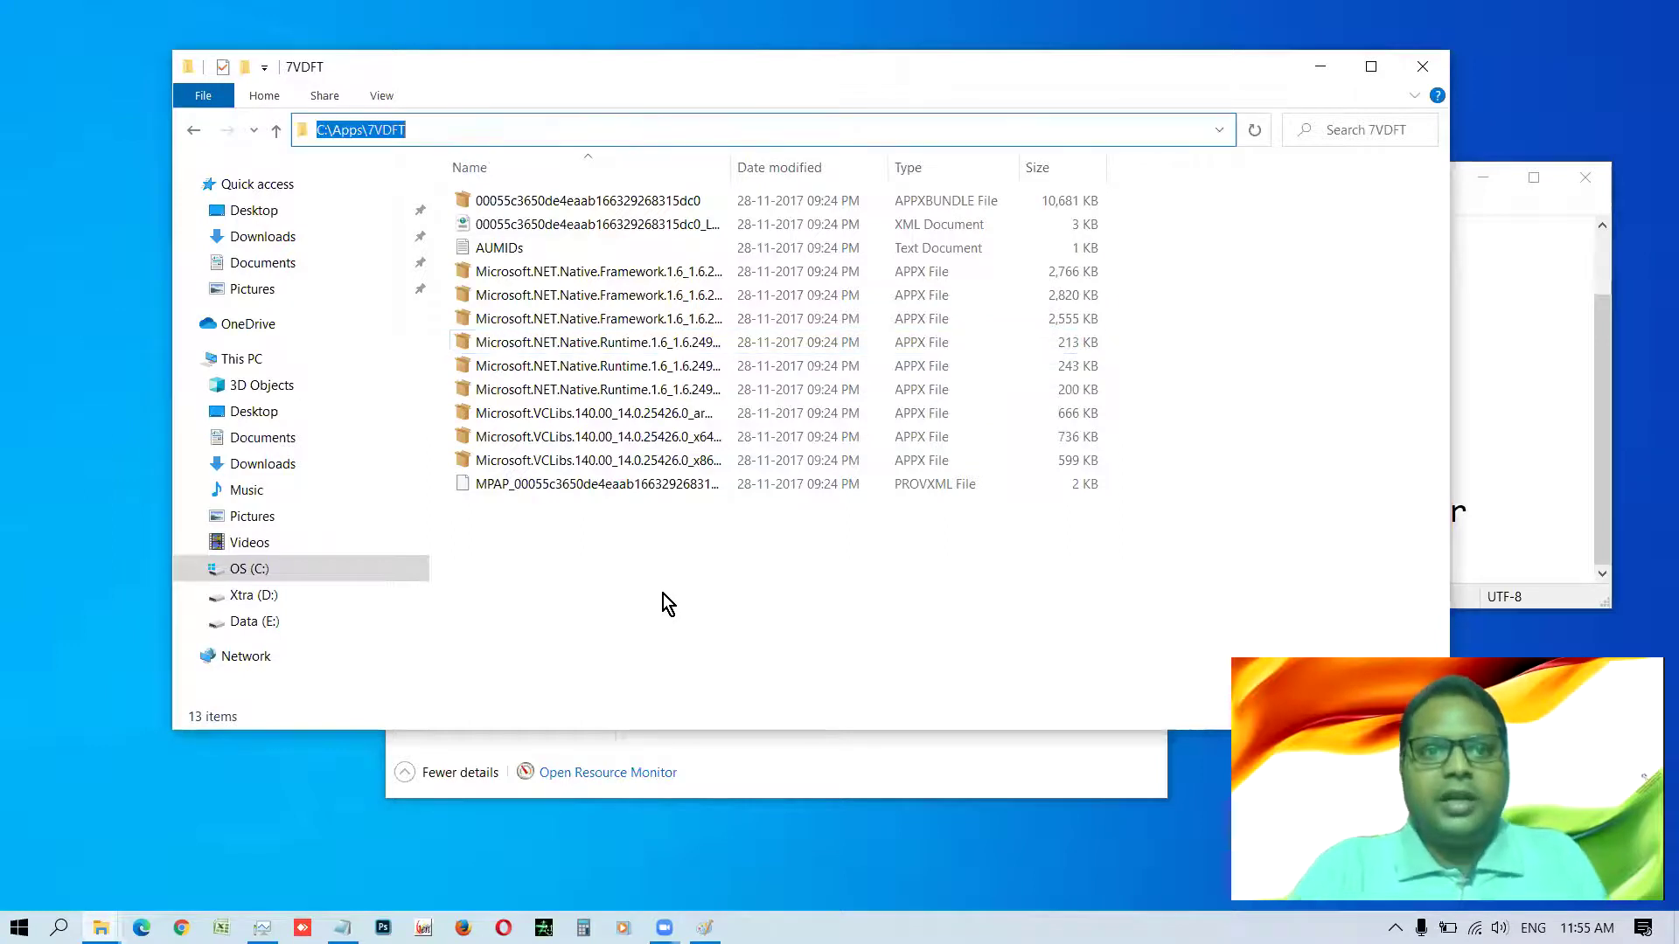
pyautogui.click(339, 138)
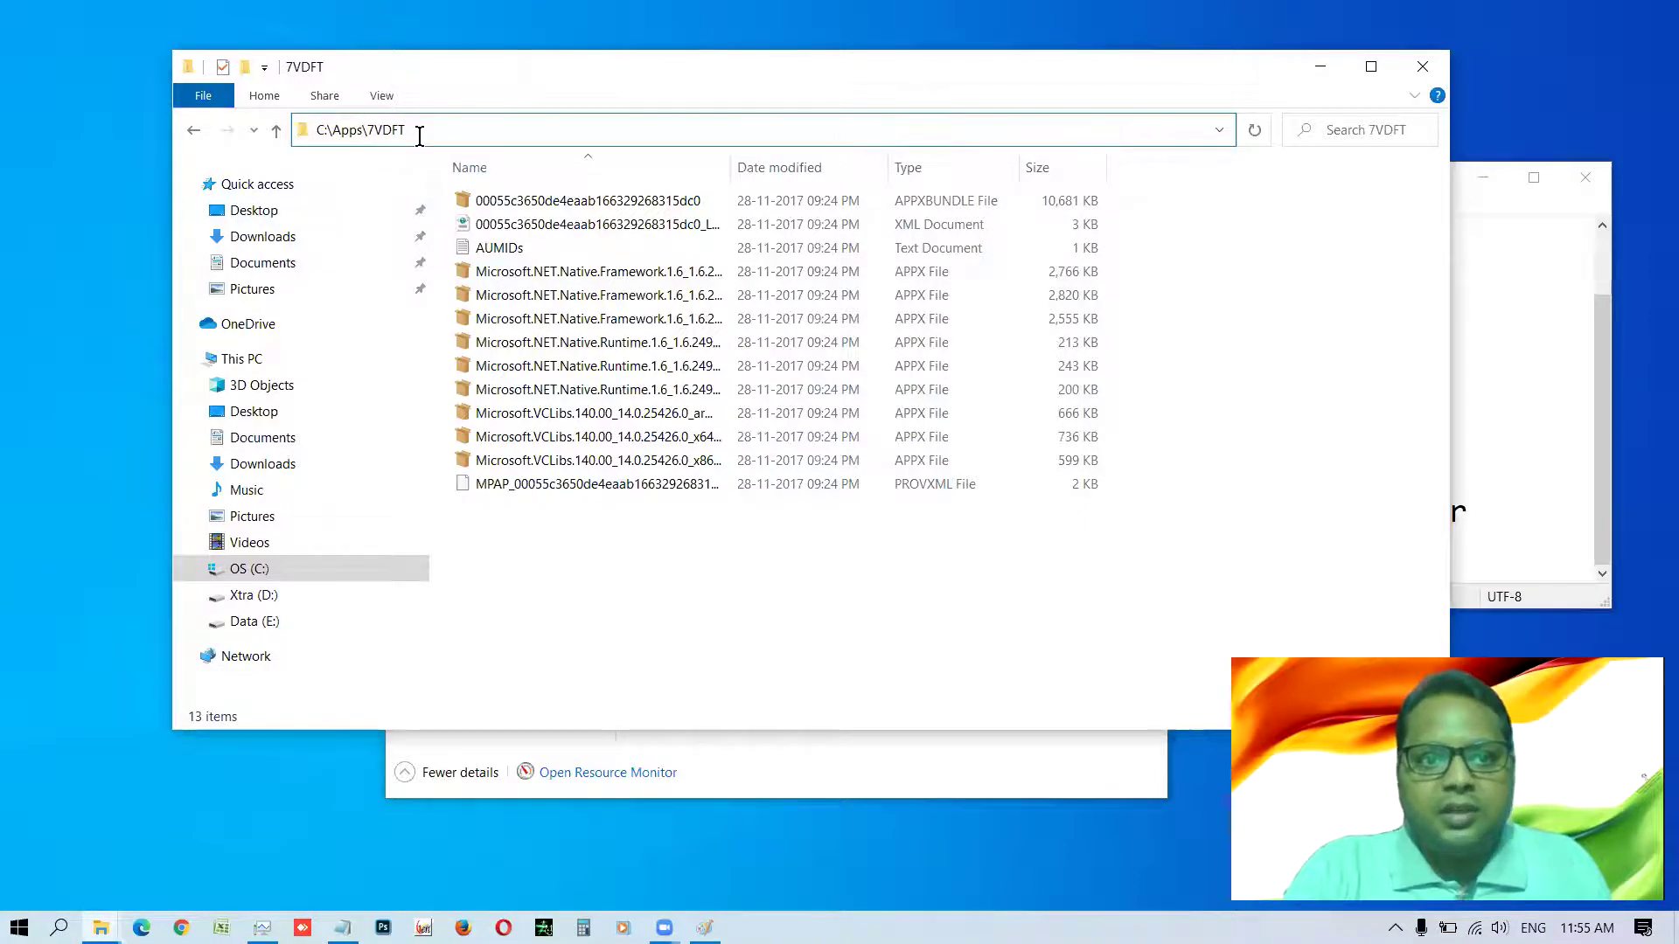
pyautogui.click(635, 557)
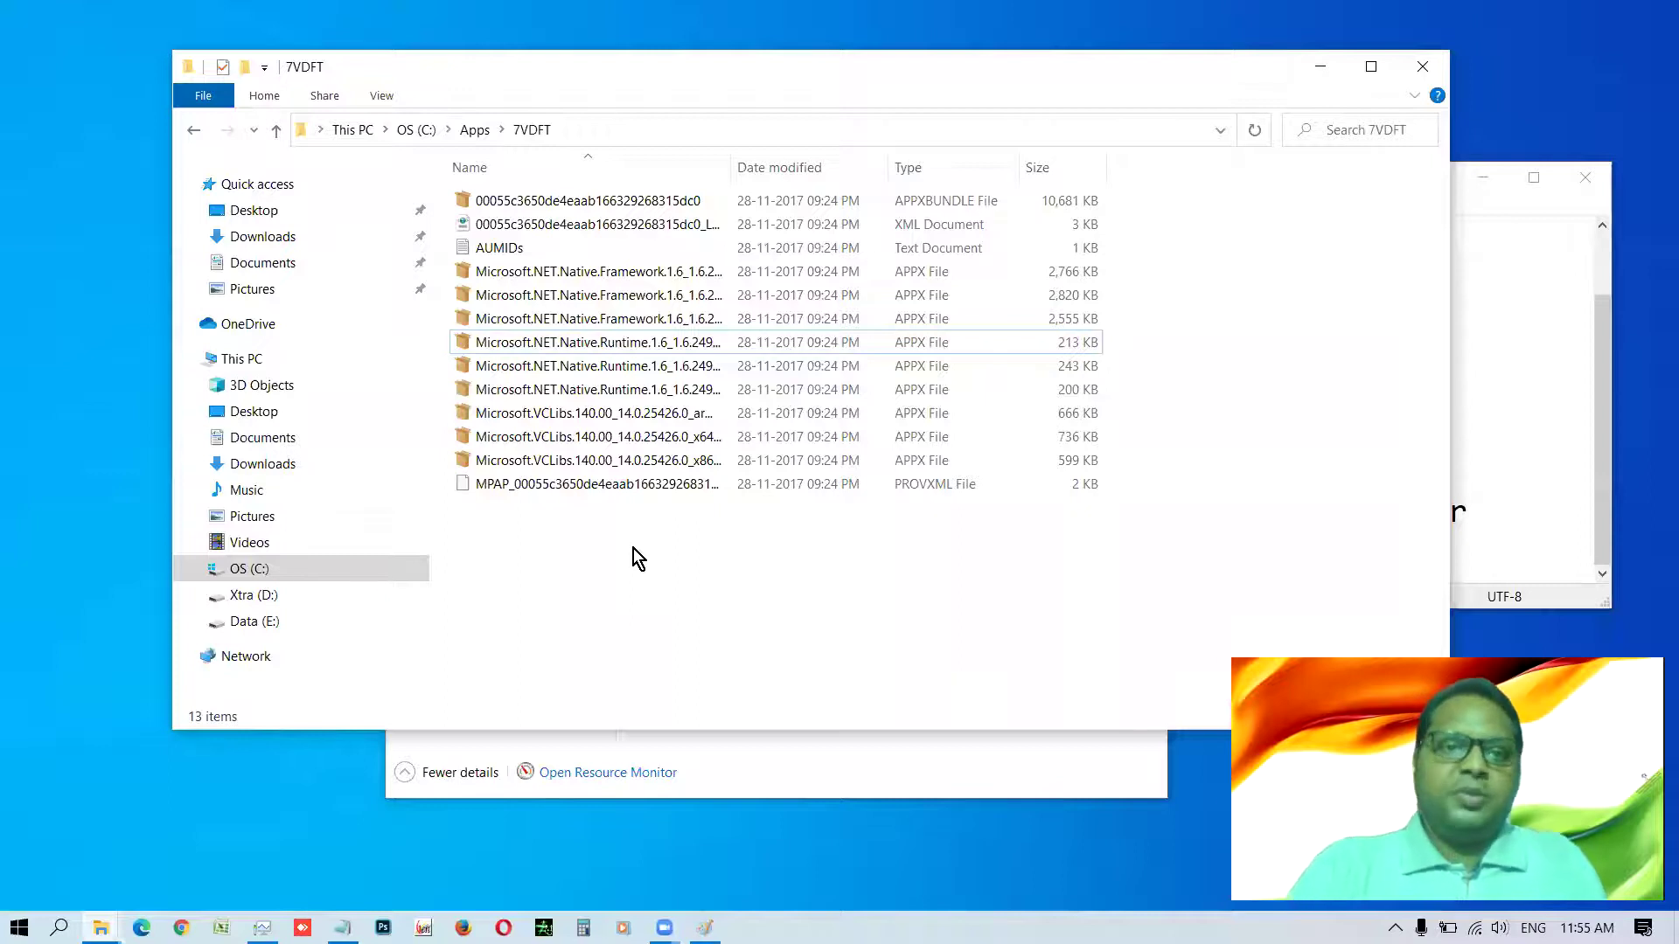
pyautogui.press('ctrl')
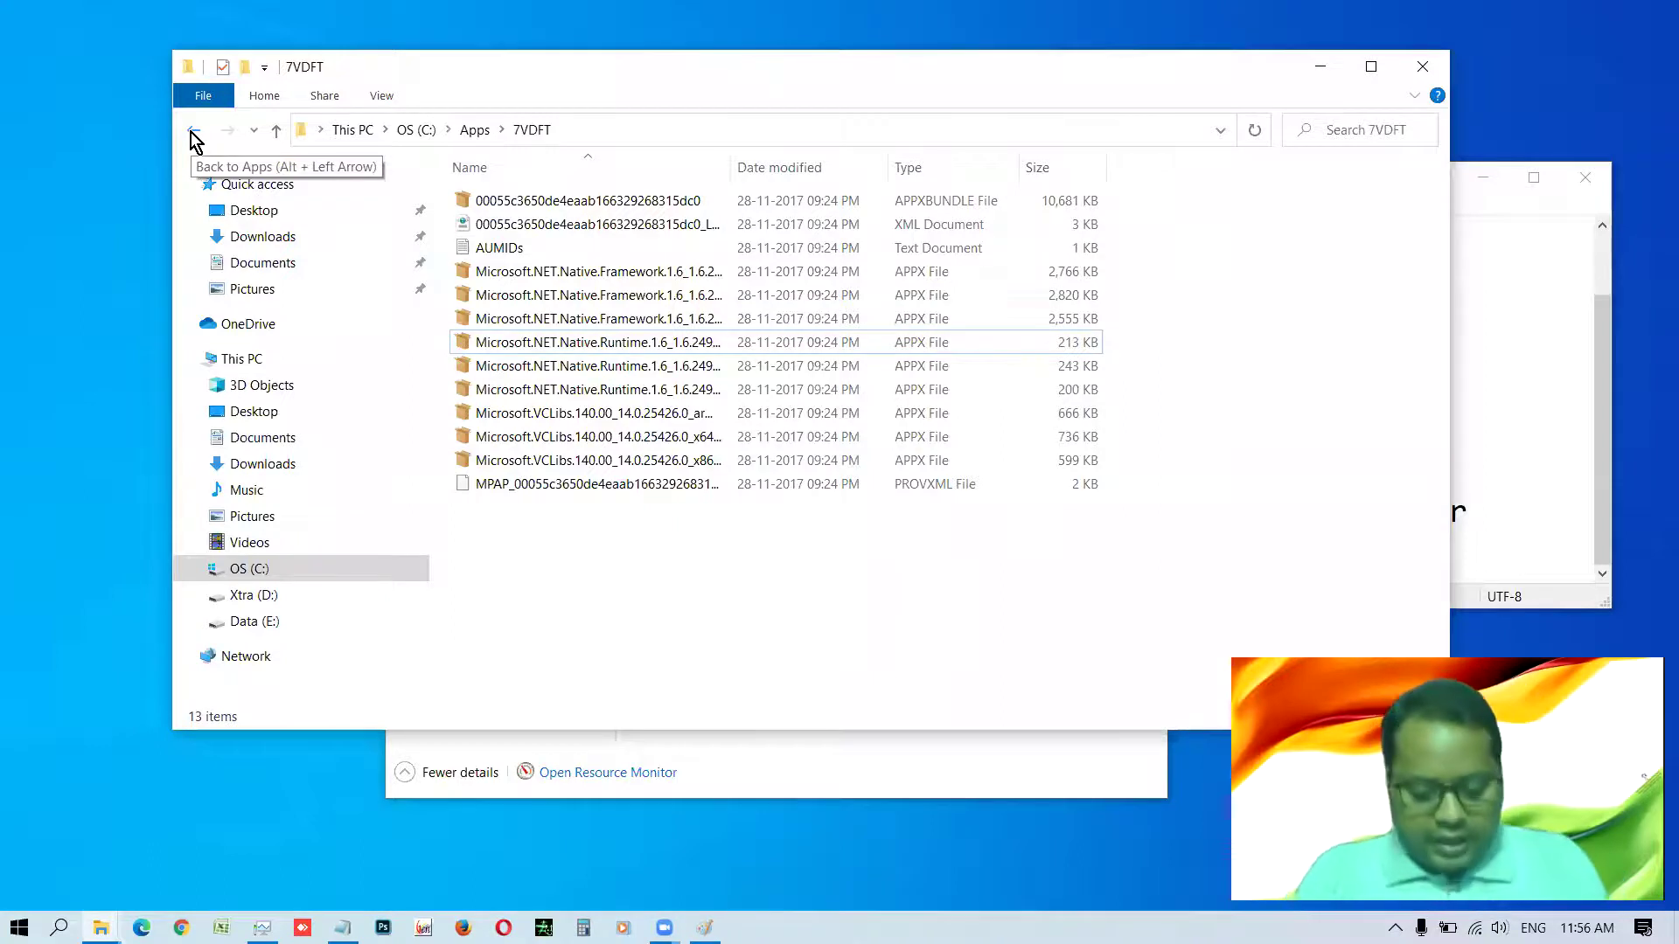
# - Go back to the Apps folder, revisit 7VDFT, and return to the root of the C: drive
pyautogui.hotkey('alt', 'Left')
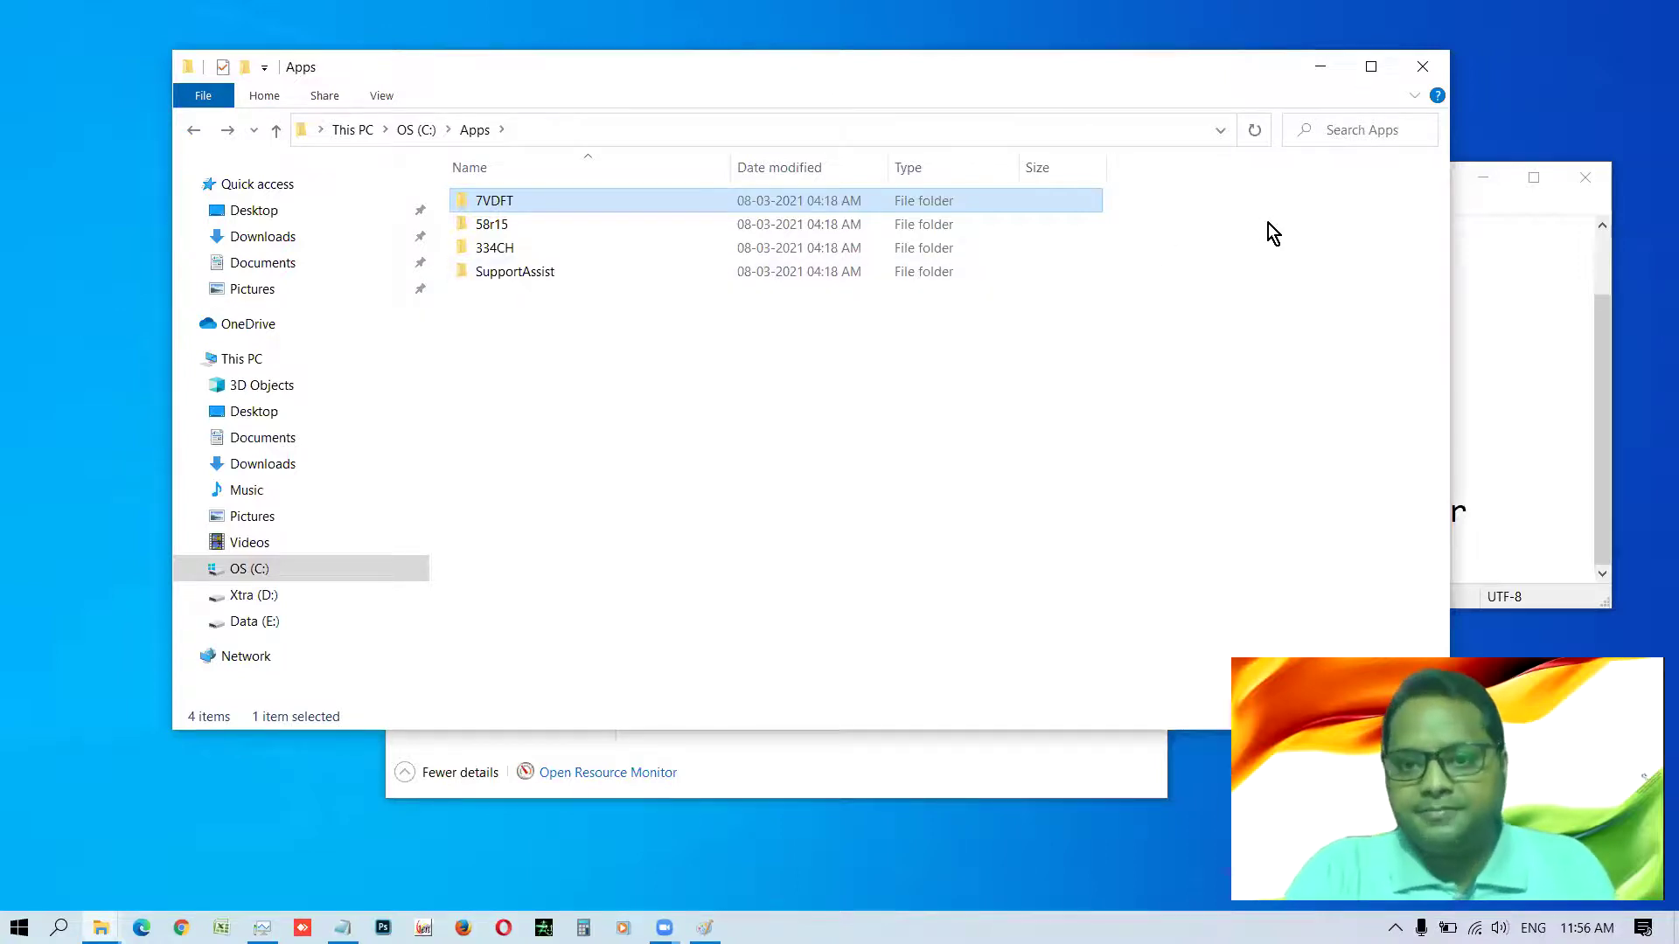
pyautogui.click(523, 375)
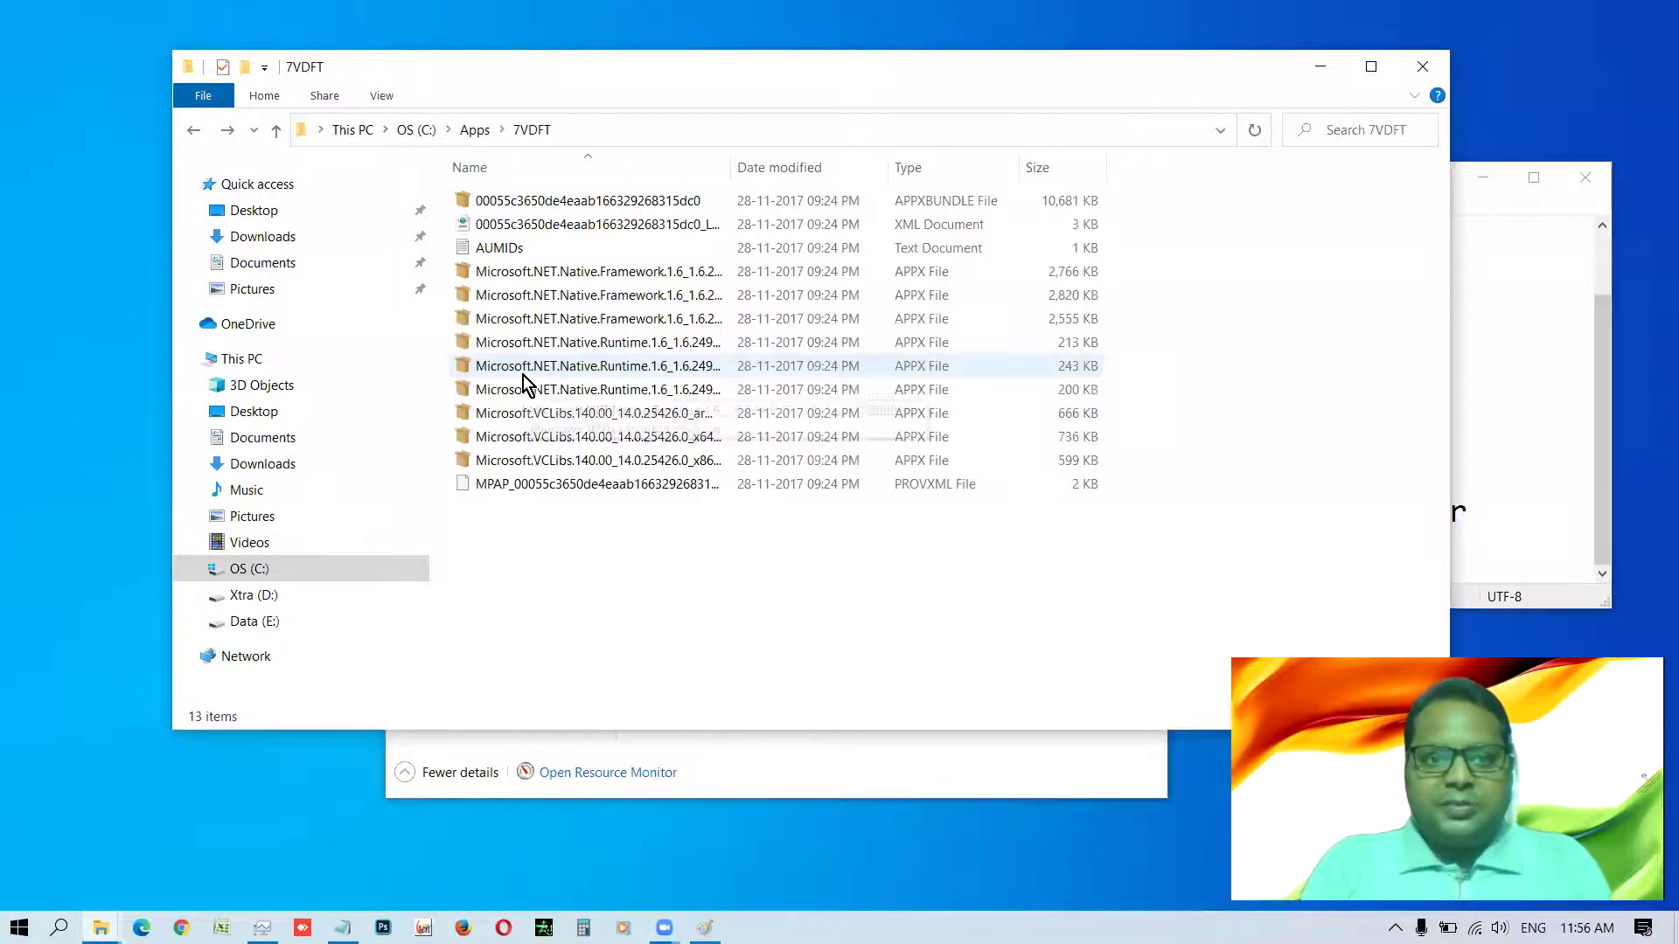
pyautogui.press('BackSpace')
pyautogui.press('BackSpace')
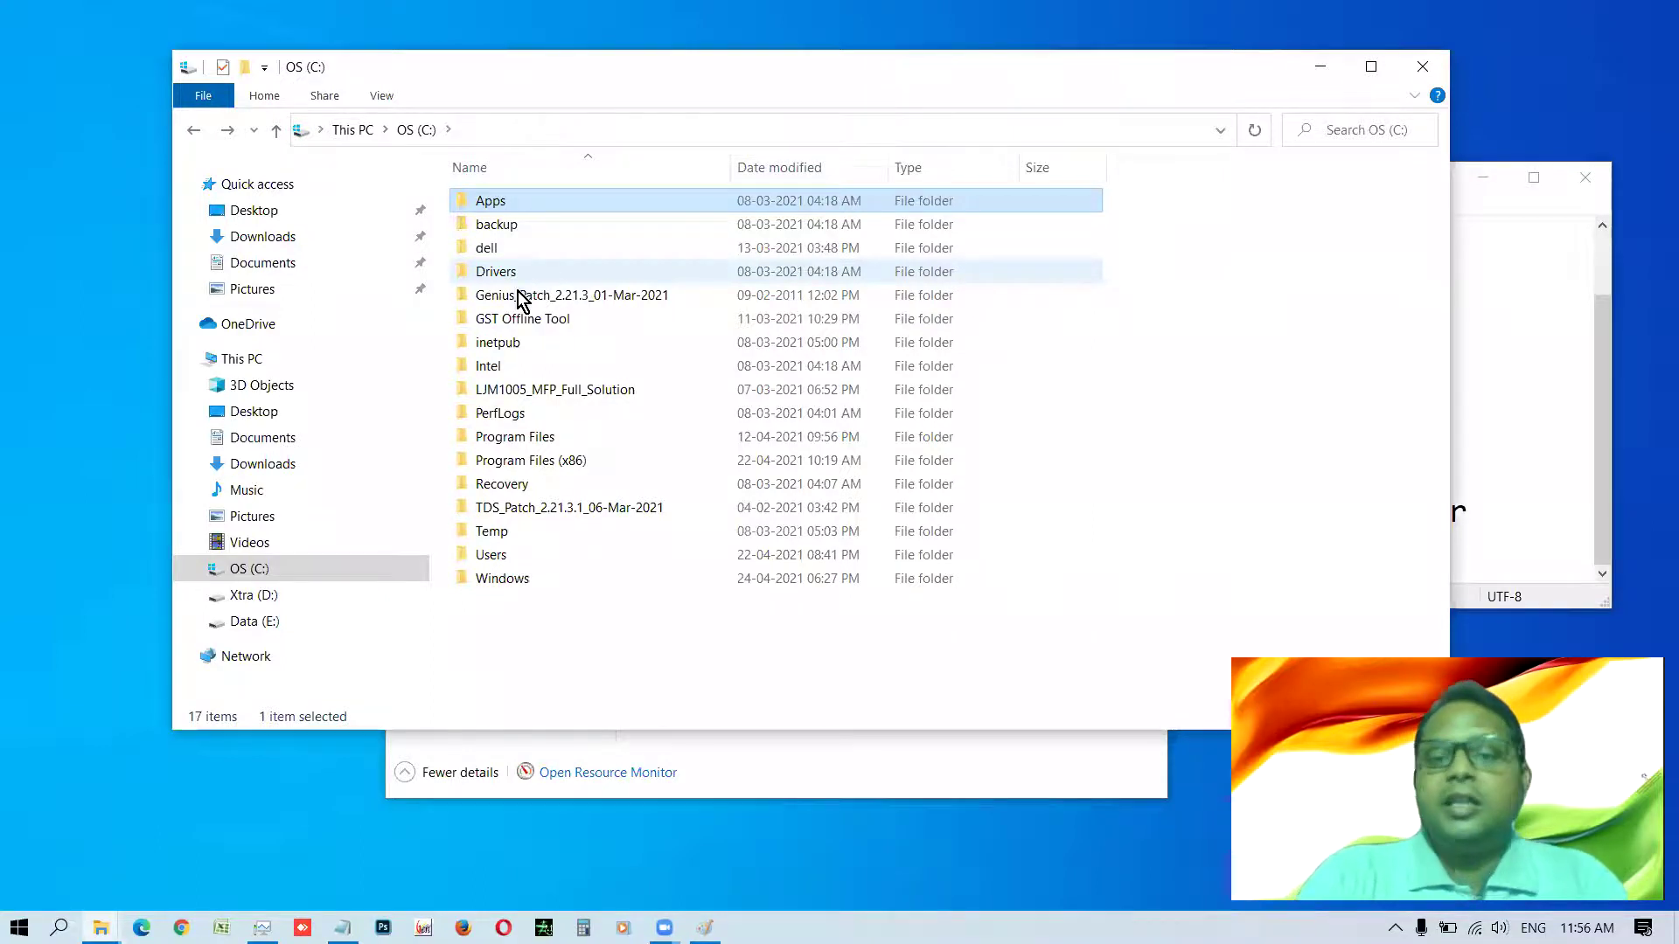
# - Check the size and the file and folder counts of the Windows folder on C: in its properties
pyautogui.click(504, 584)
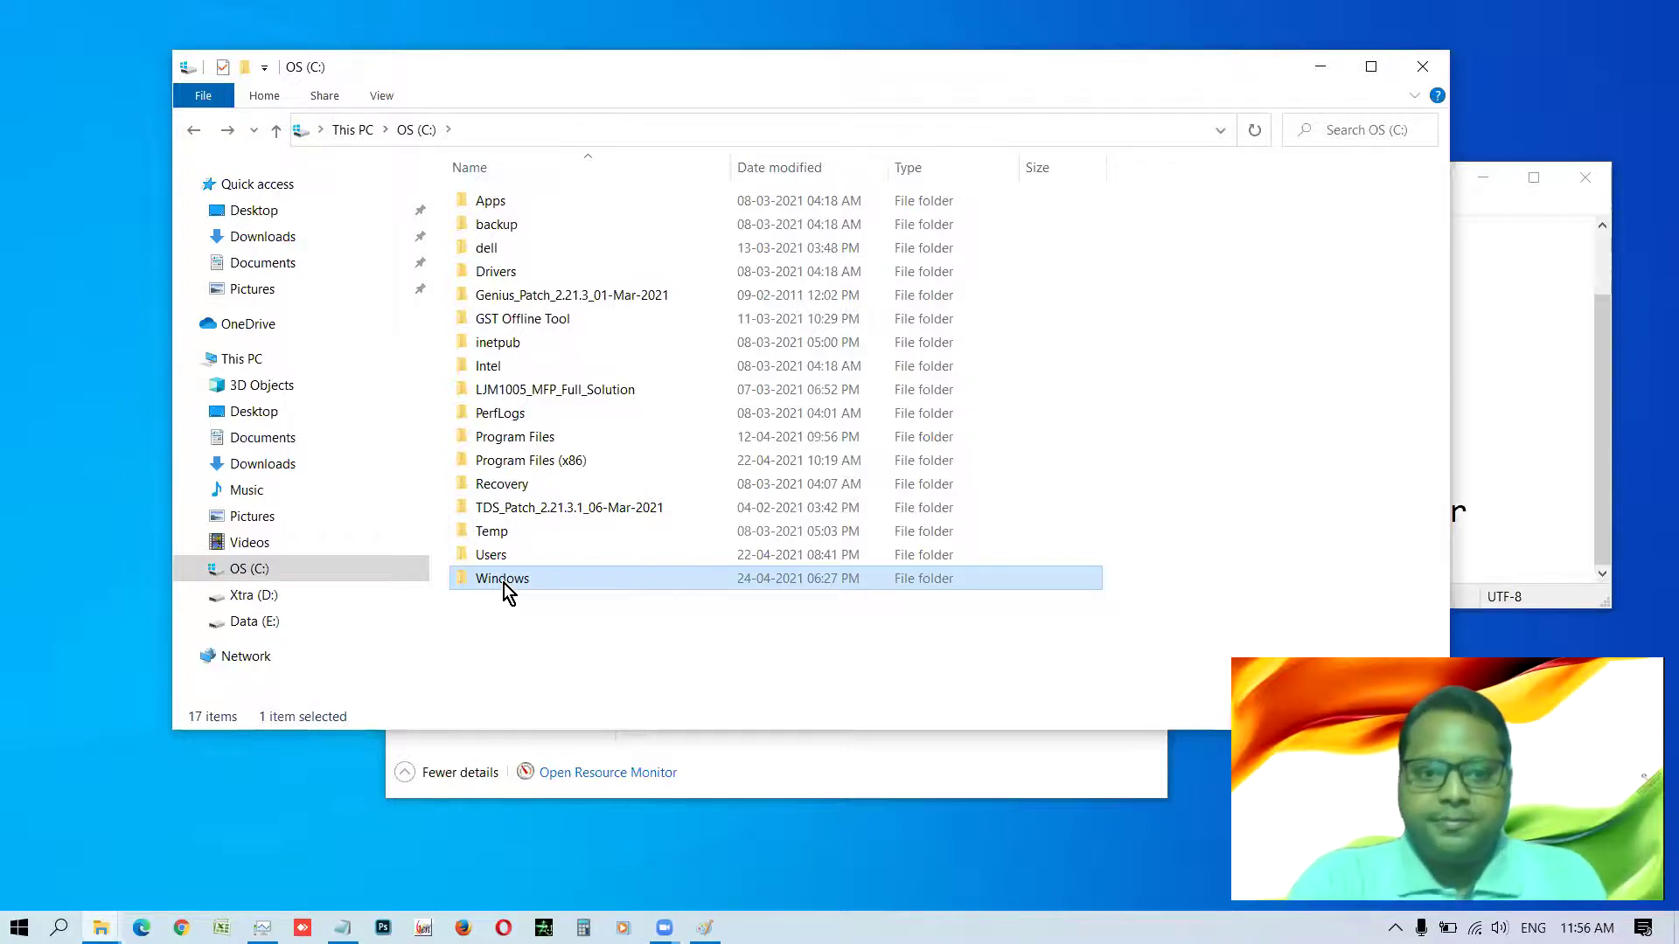
pyautogui.rightClick(504, 584)
pyautogui.click(484, 579)
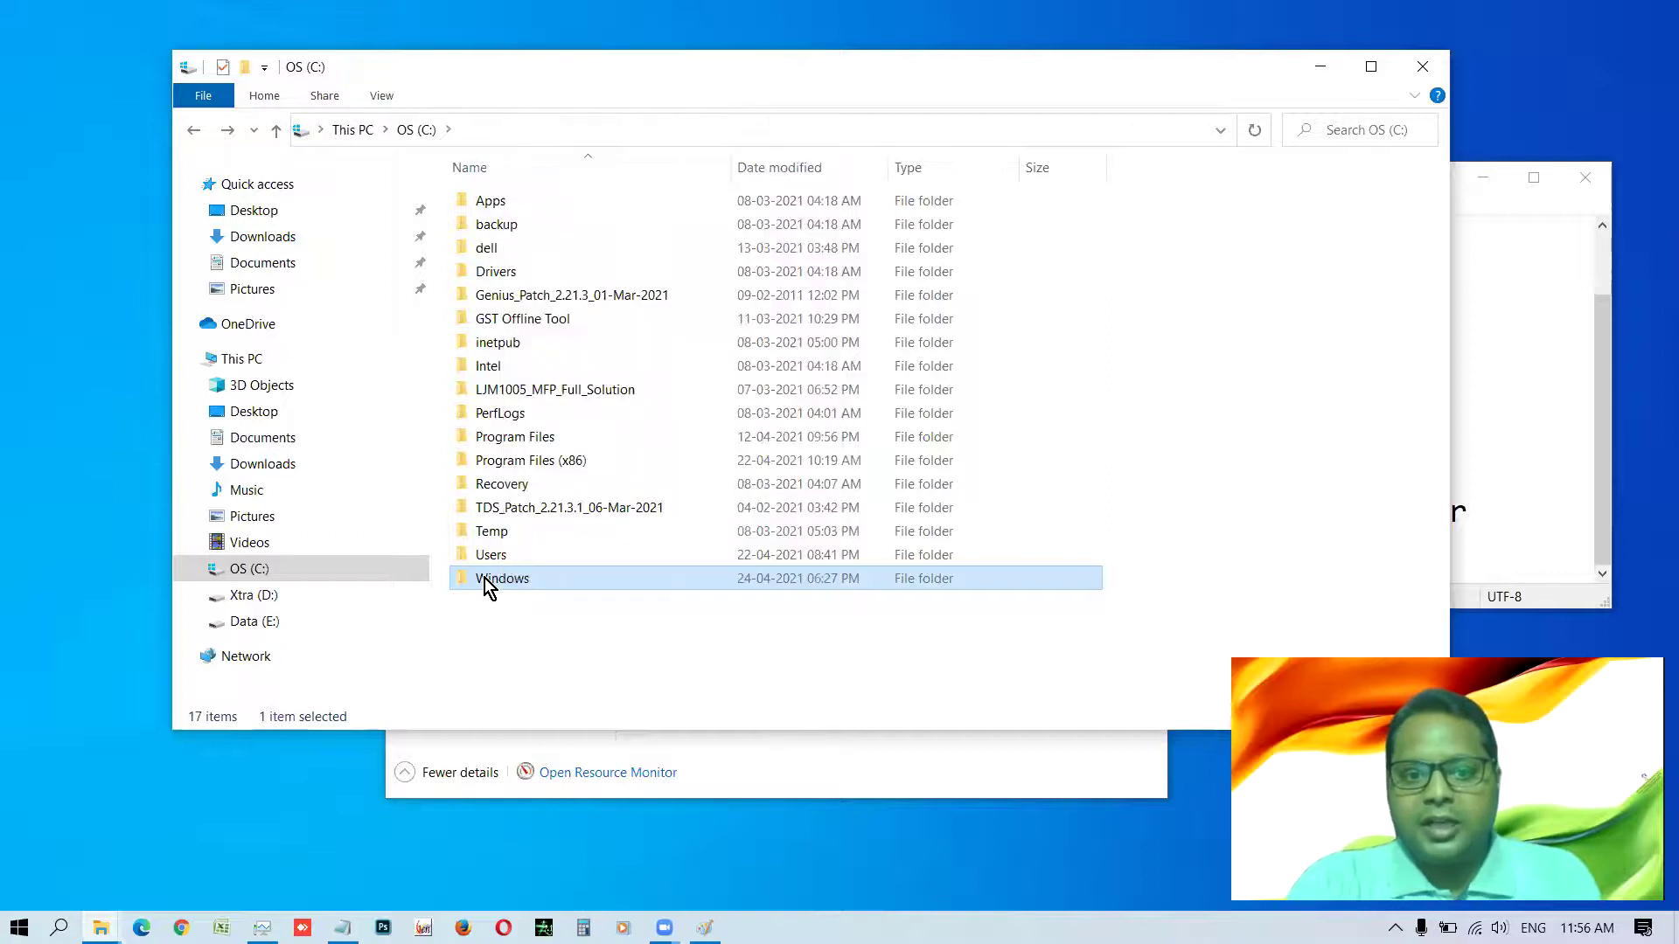
pyautogui.rightClick(485, 579)
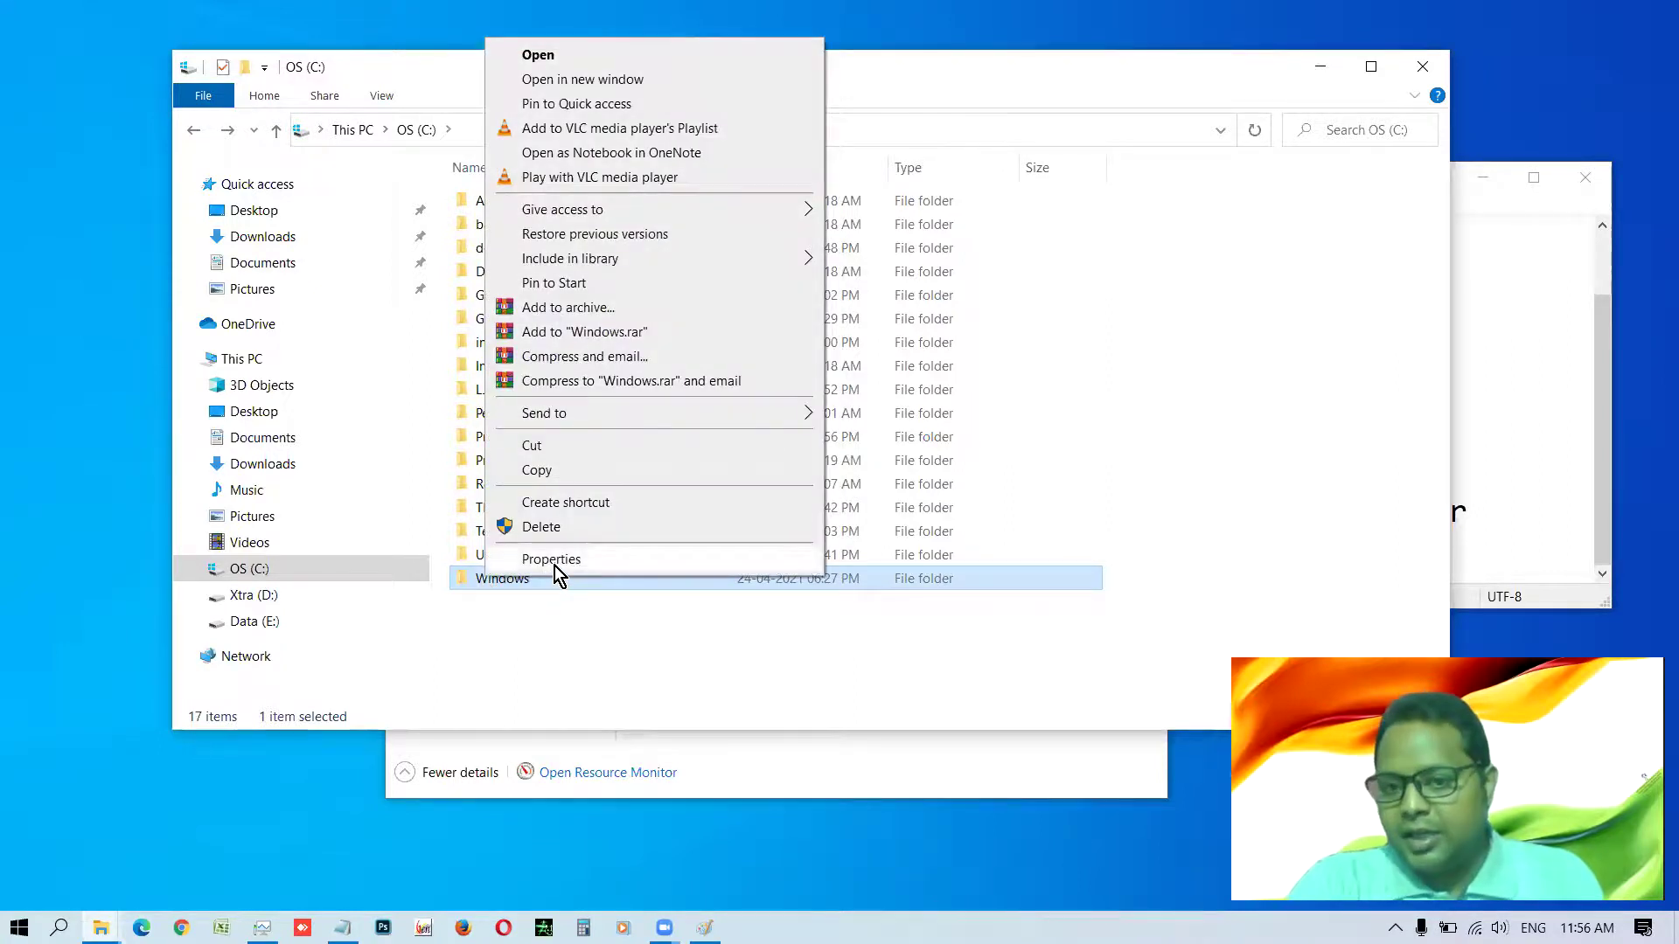
pyautogui.click(554, 565)
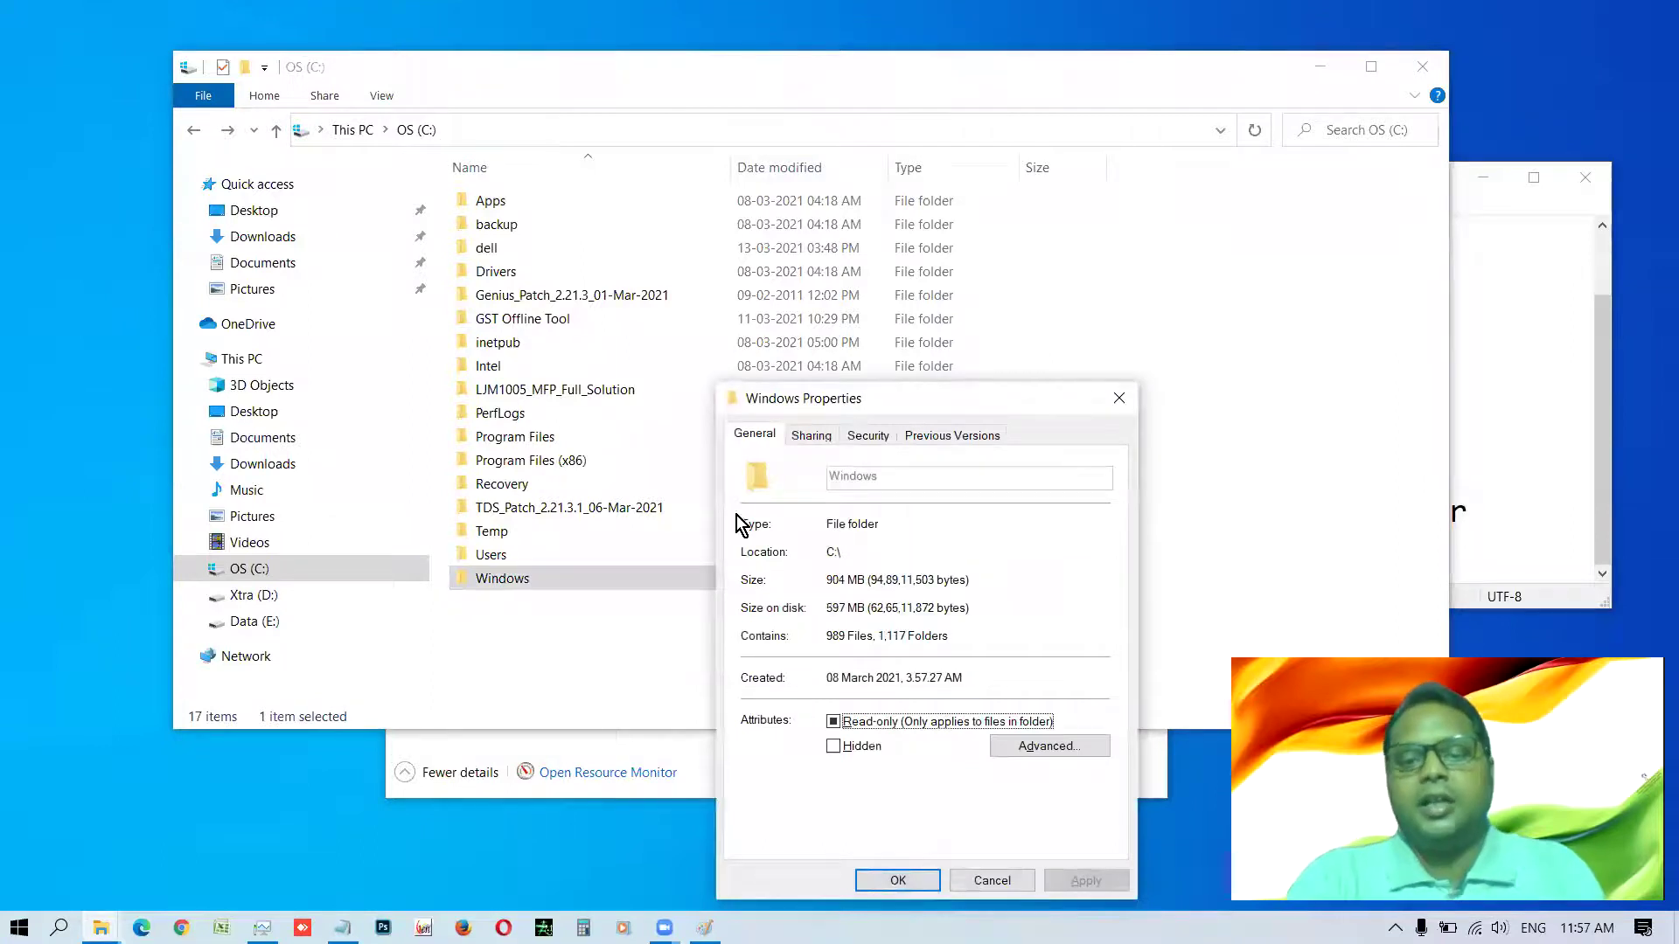
pyautogui.moveTo(920, 401); pyautogui.dragTo(1160, 92)
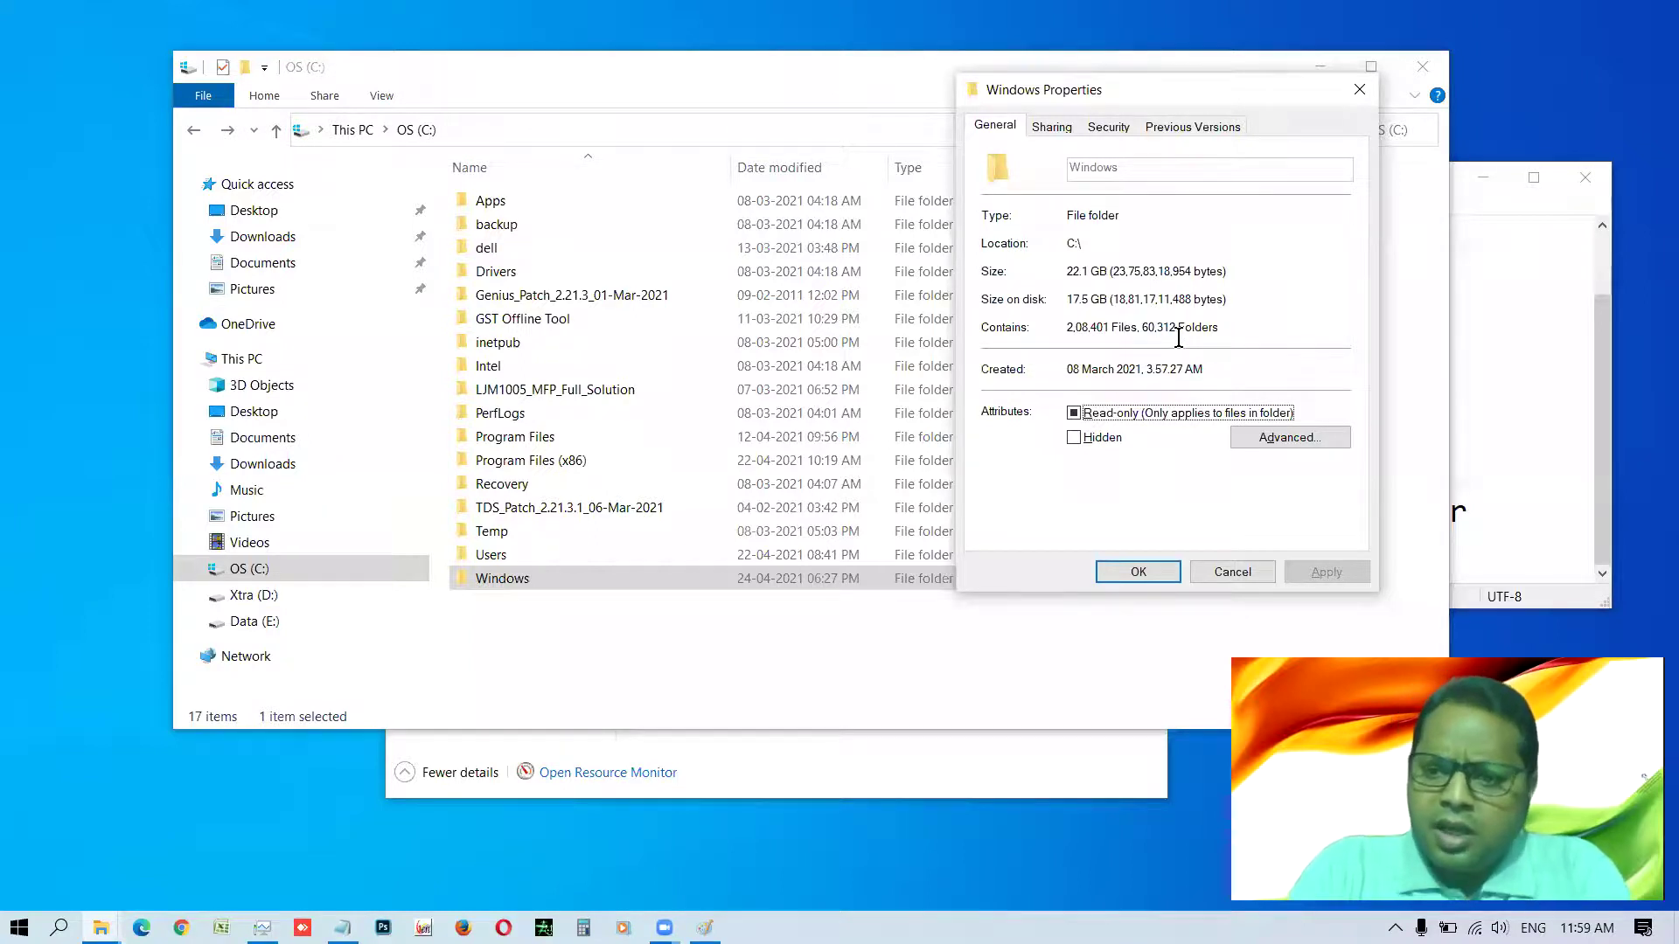
pyautogui.click(1135, 574)
# - Open the Windows folder on C:, skim its list of subfolders, and look inside addins before returning
pyautogui.doubleClick(520, 578)
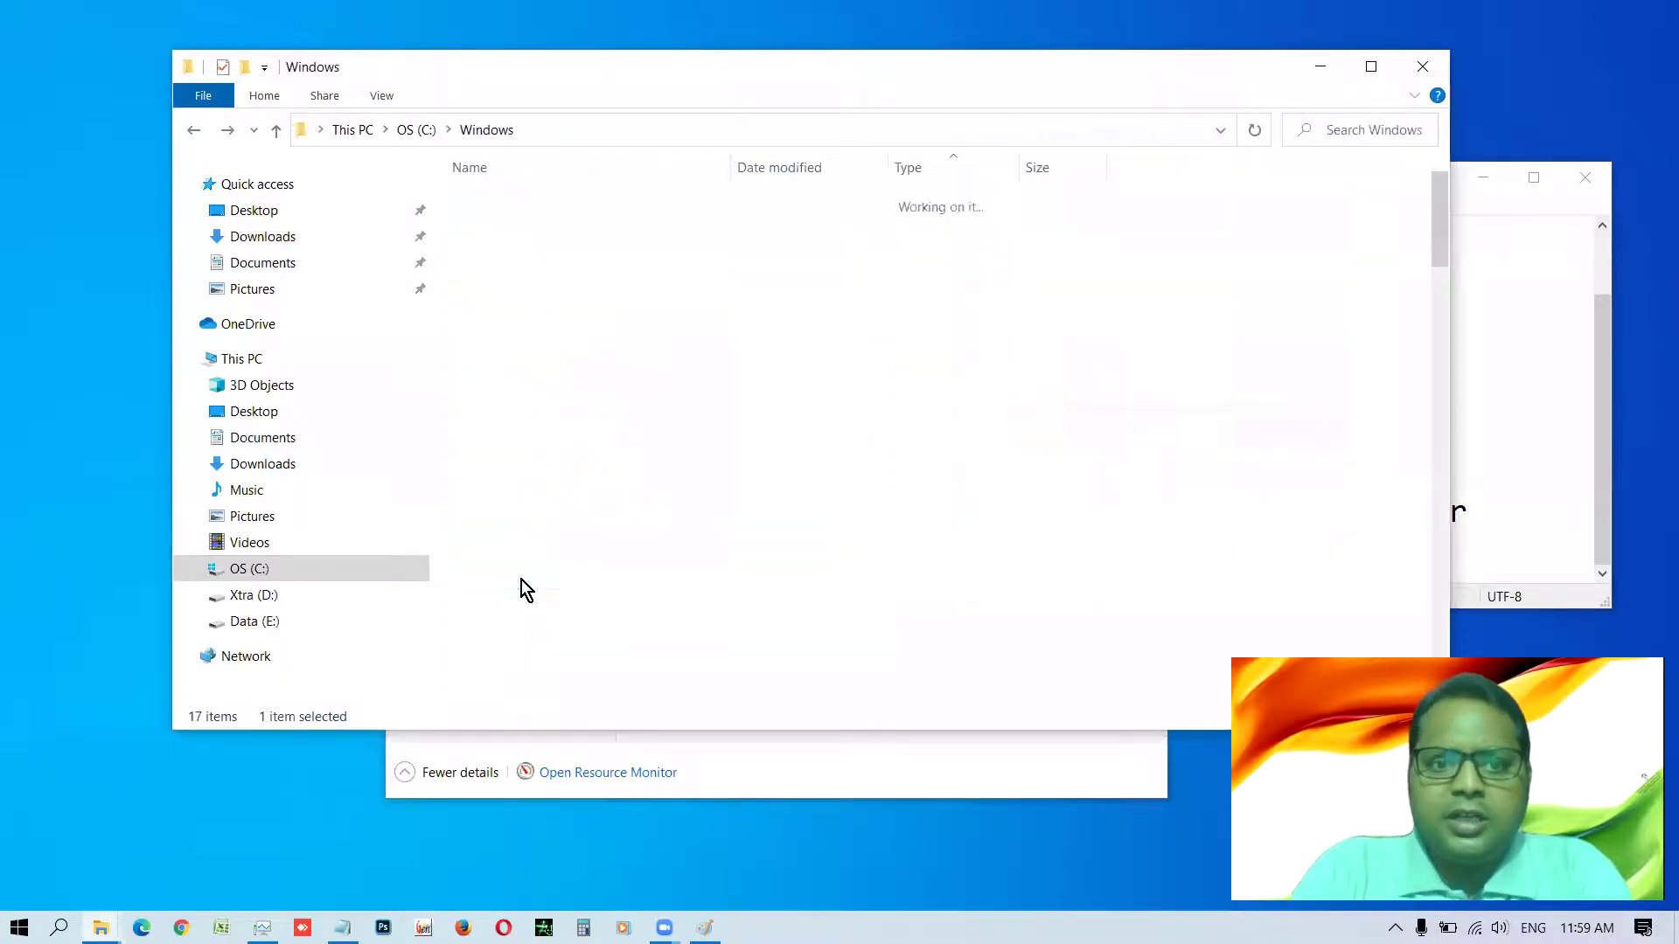
pyautogui.scroll(-20, 532, 247)
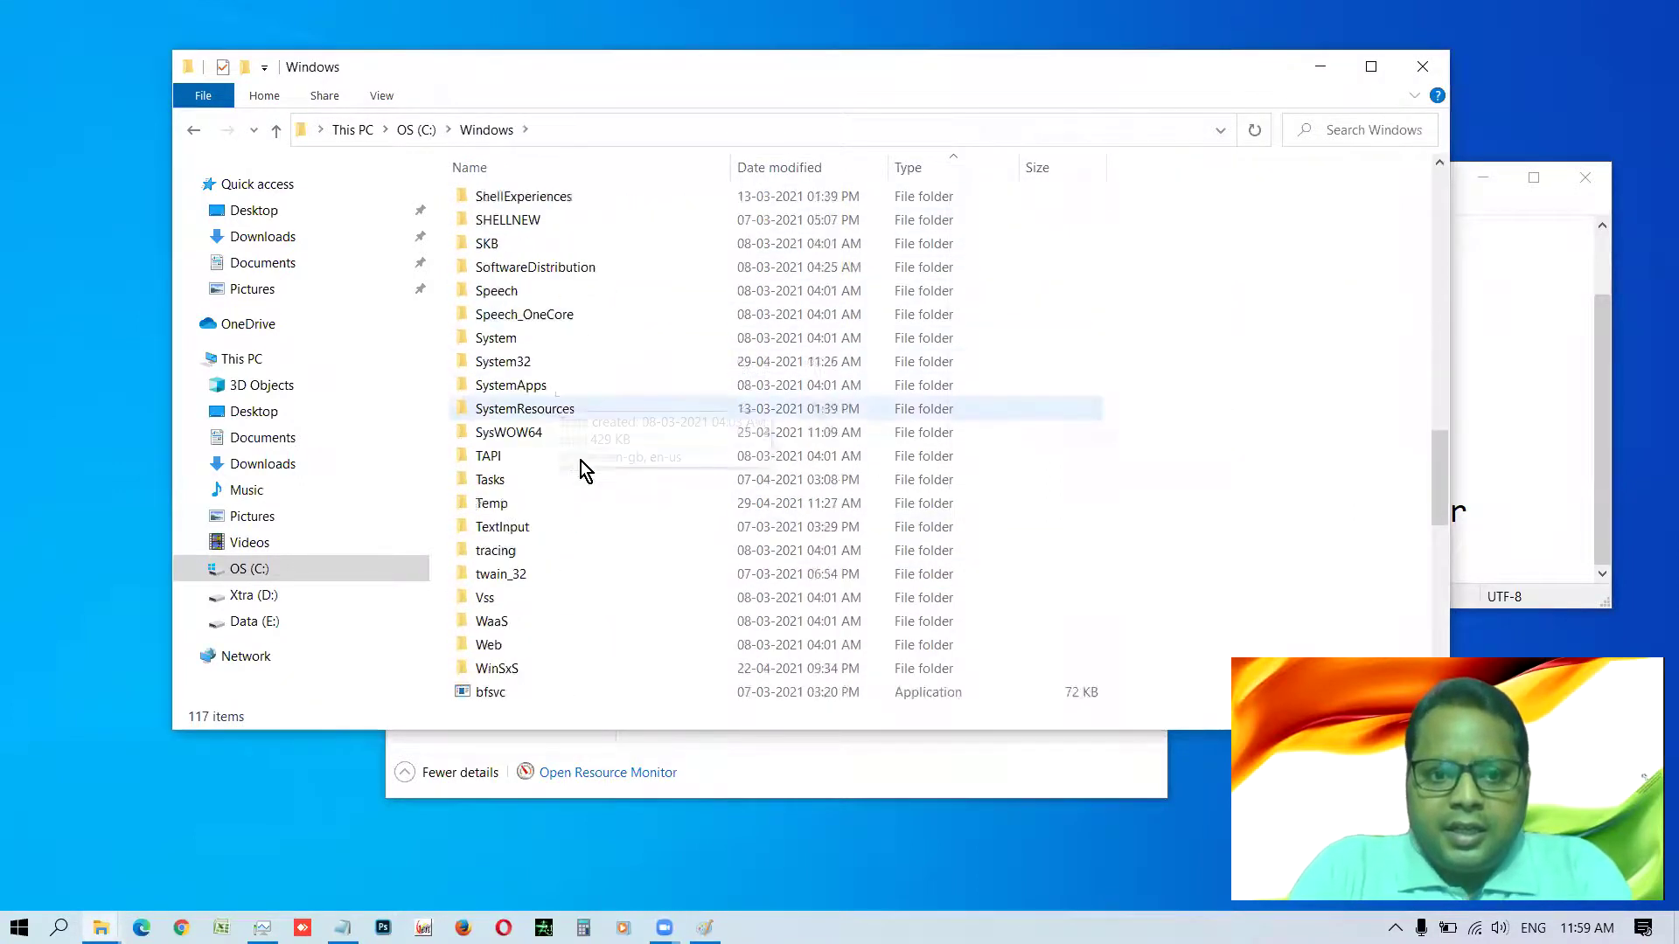
pyautogui.scroll(20, 588, 616)
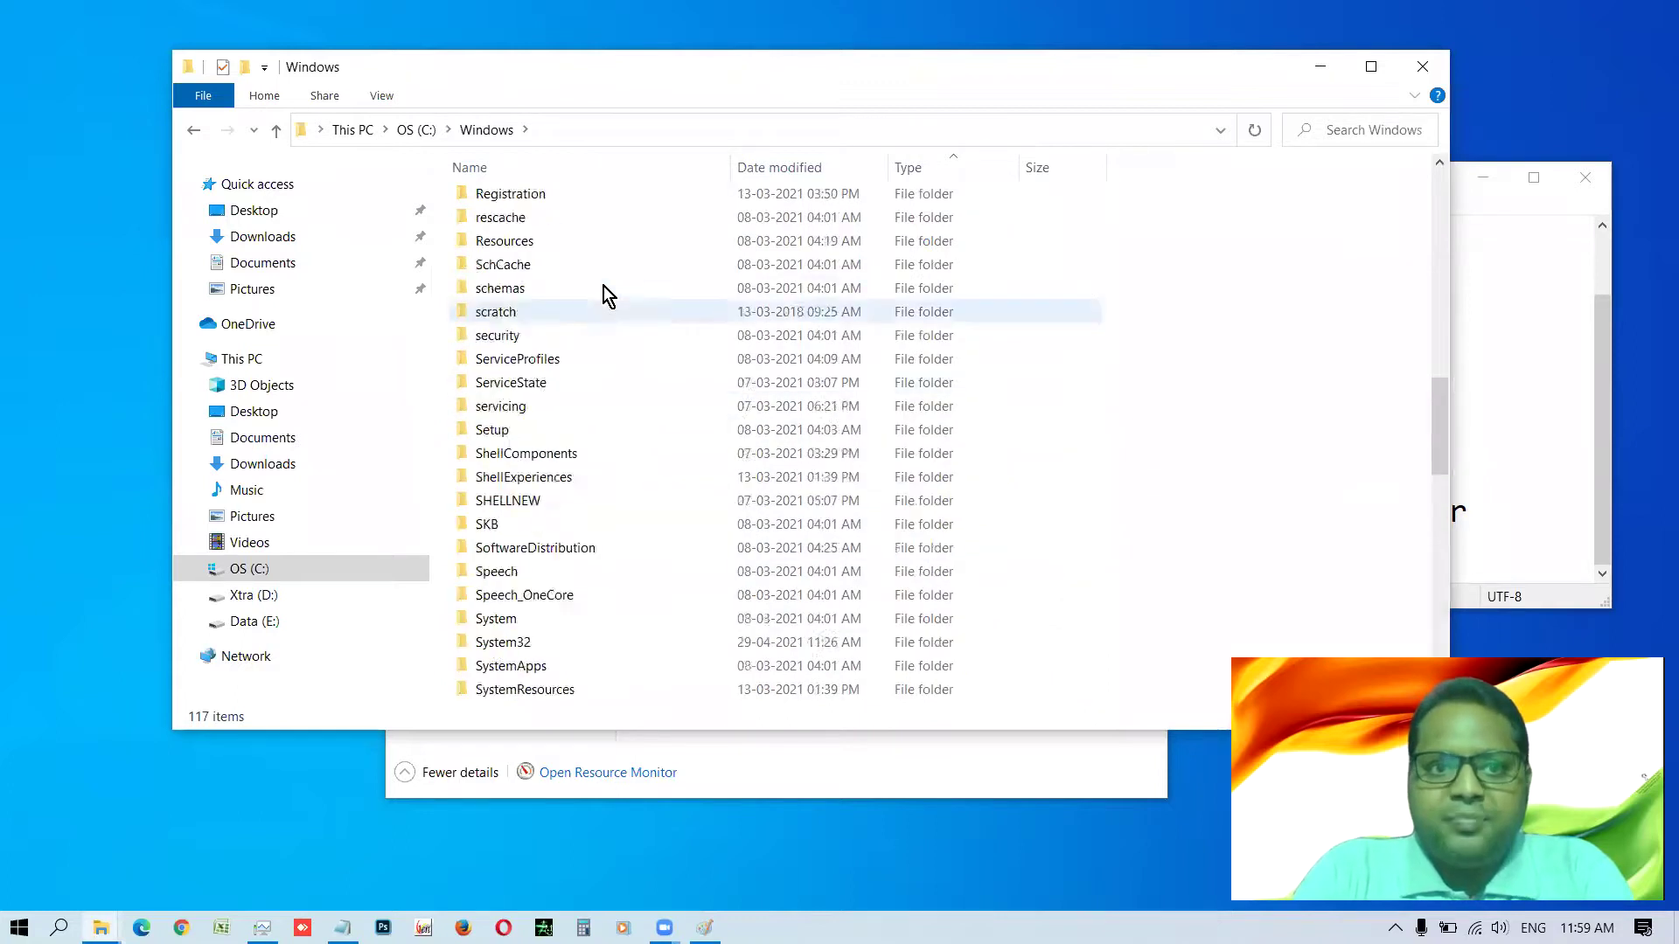
pyautogui.doubleClick(523, 225)
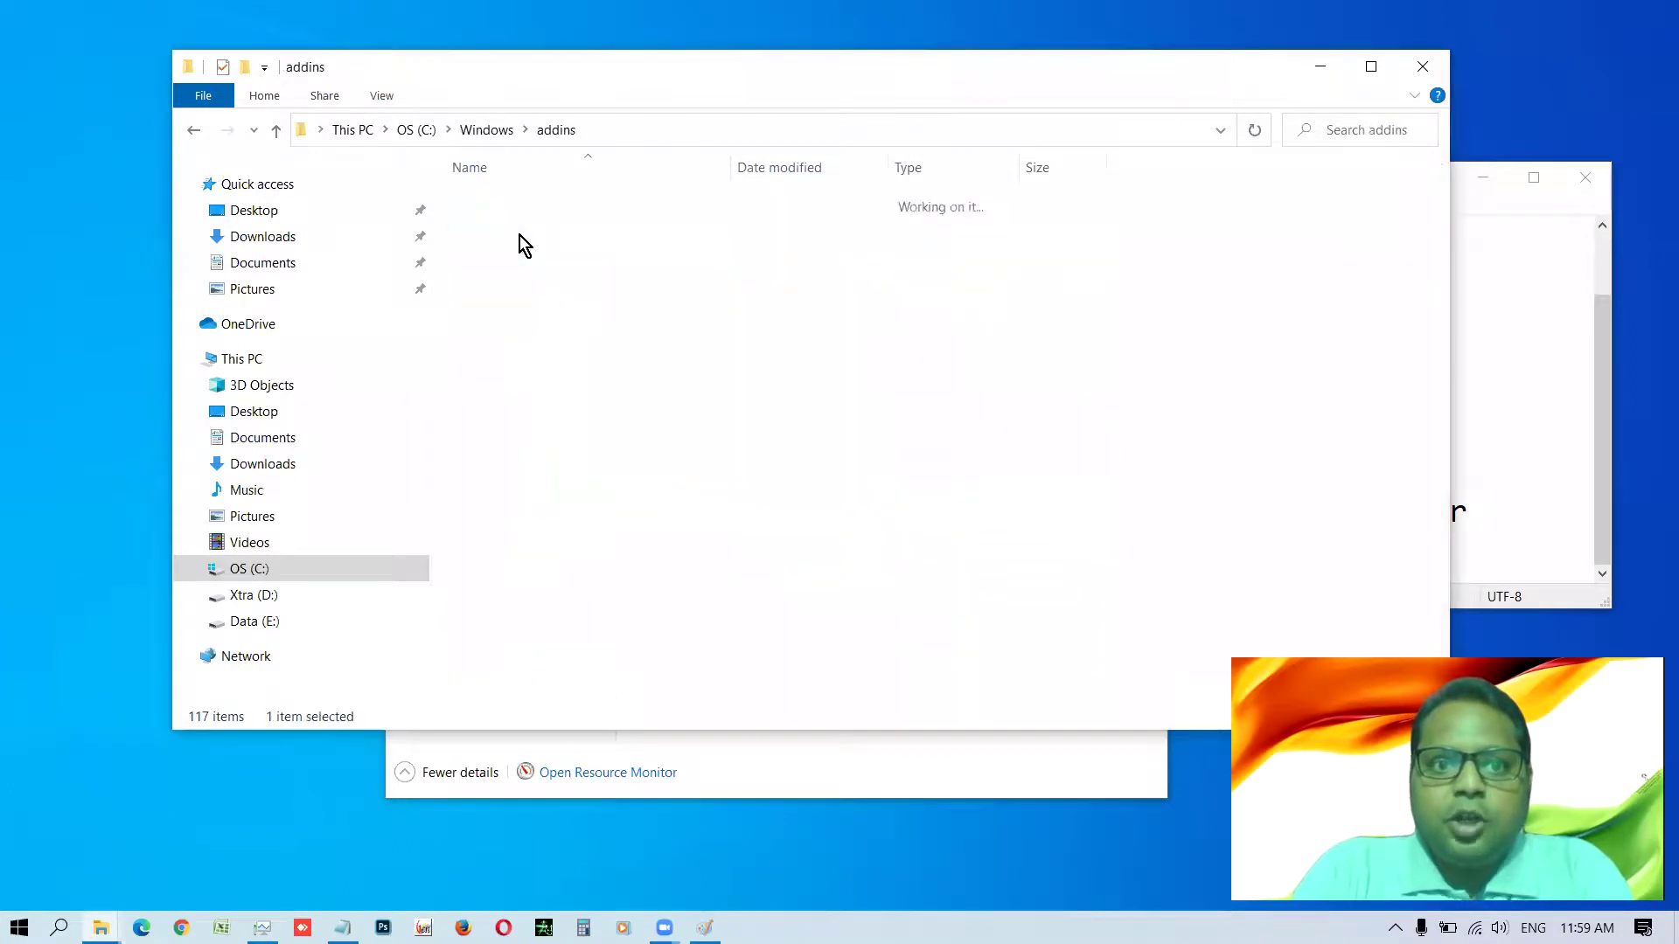
pyautogui.hotkey('alt', 'Left')
# - Look inside the appcompat folder and its appraiser subfolder, and return to the root of the C: drive
pyautogui.click(522, 248)
pyautogui.doubleClick(525, 252)
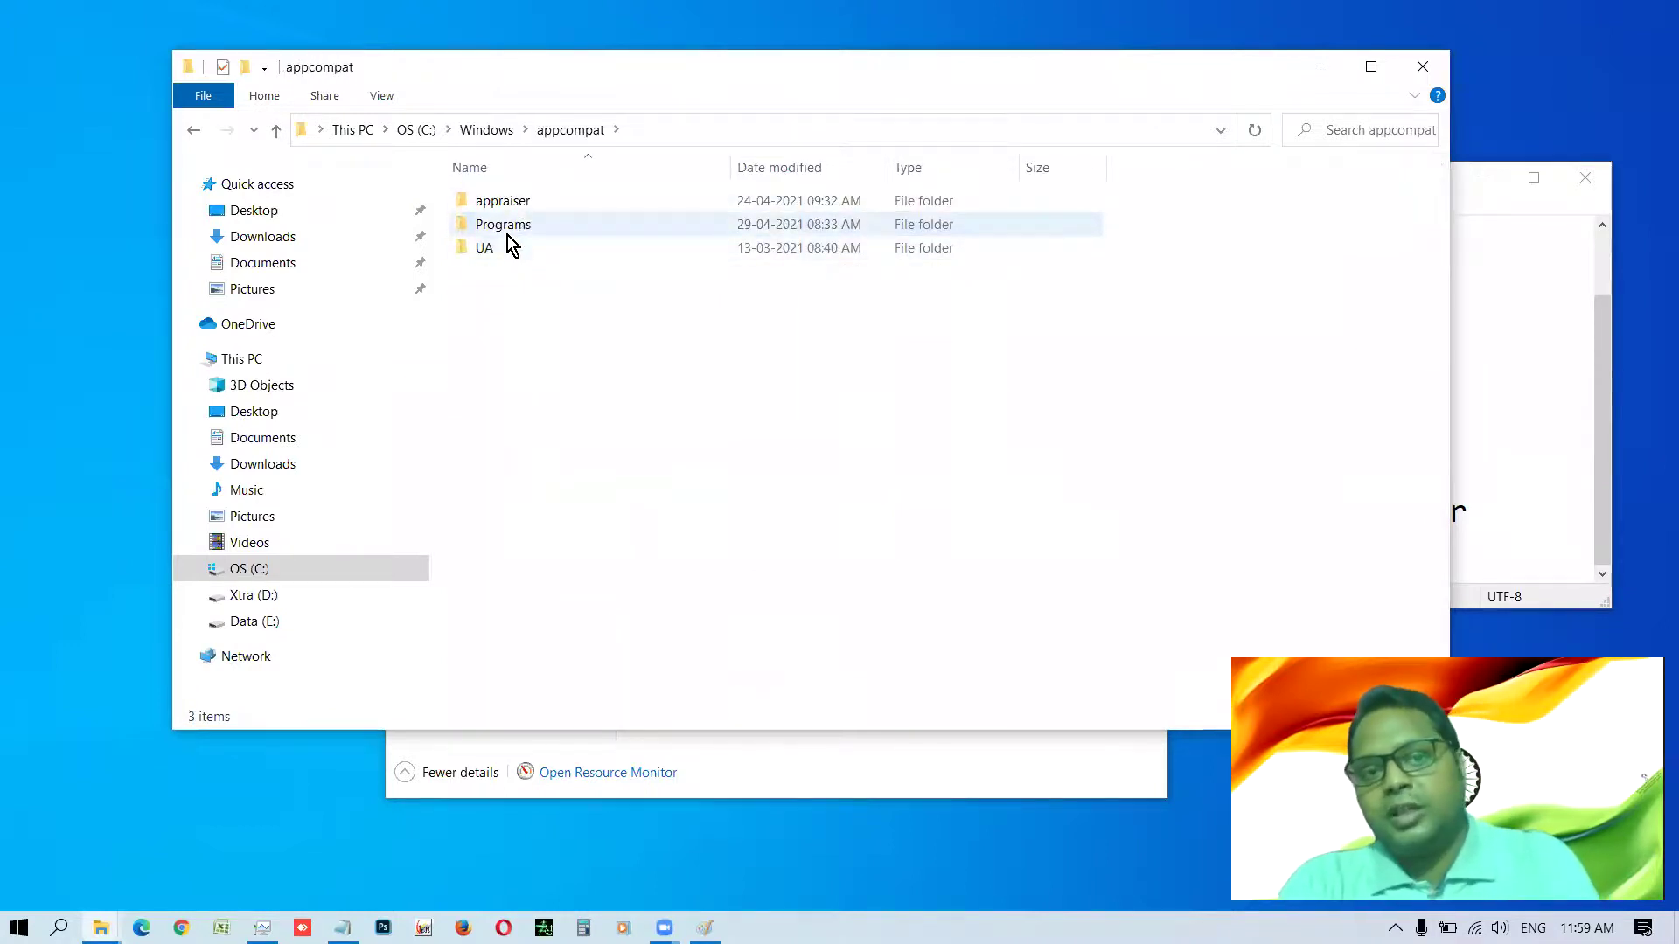
pyautogui.doubleClick(505, 206)
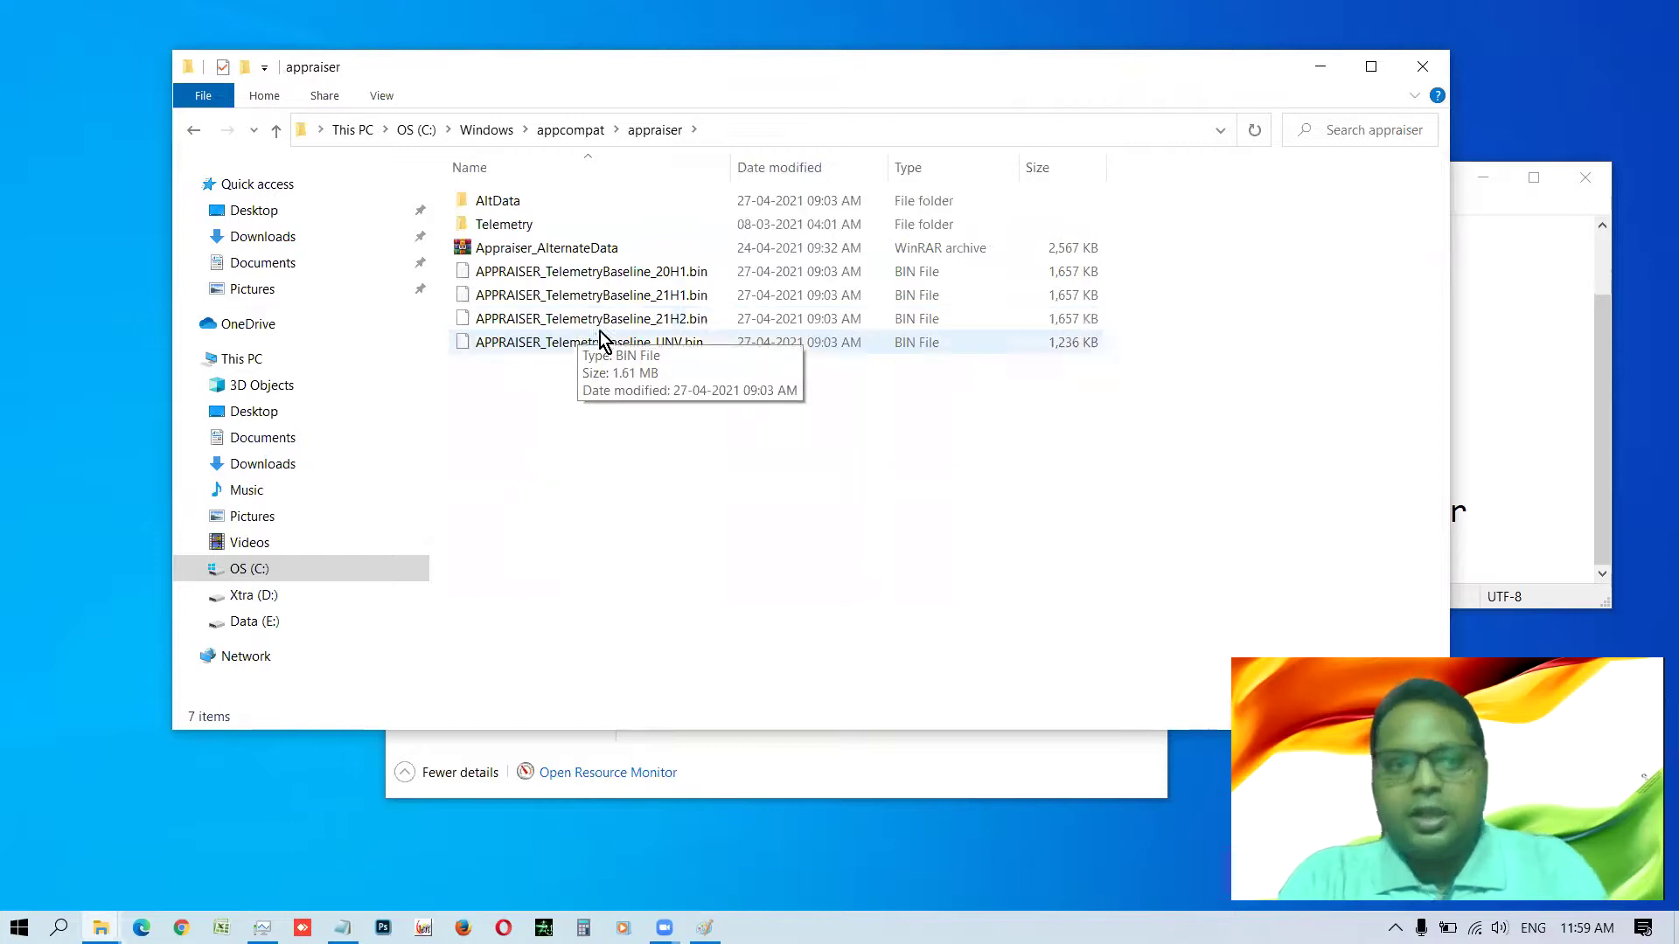
pyautogui.hotkey('alt', 'Left')
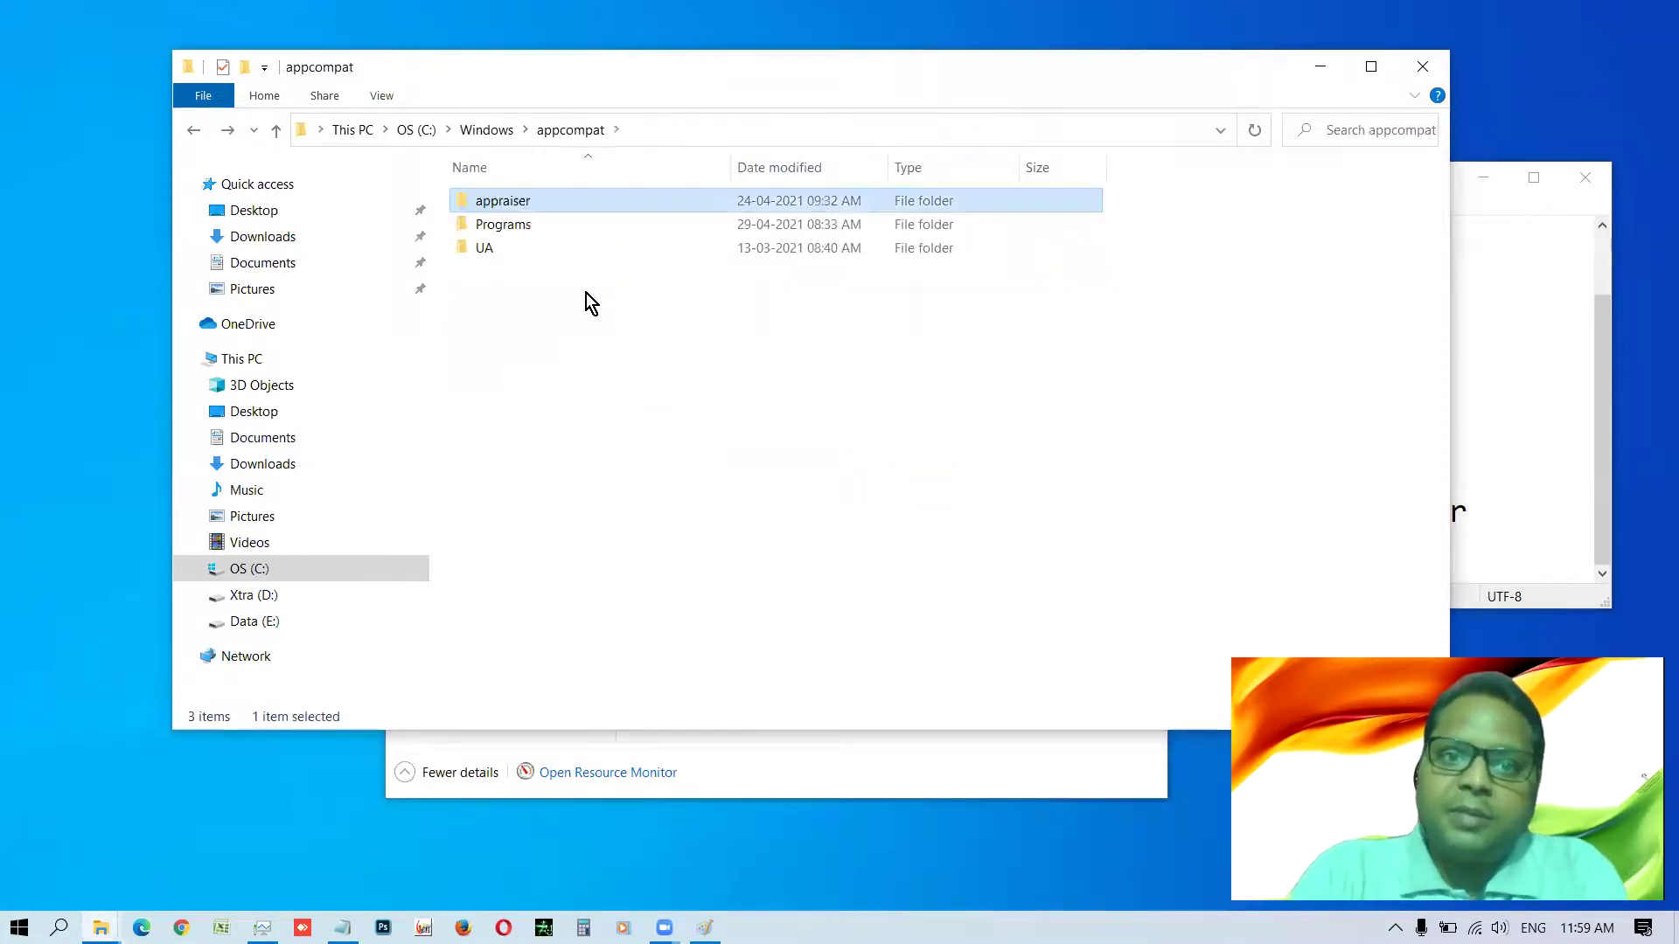
pyautogui.hotkey('alt', 'Left')
pyautogui.hotkey('alt', 'Left')
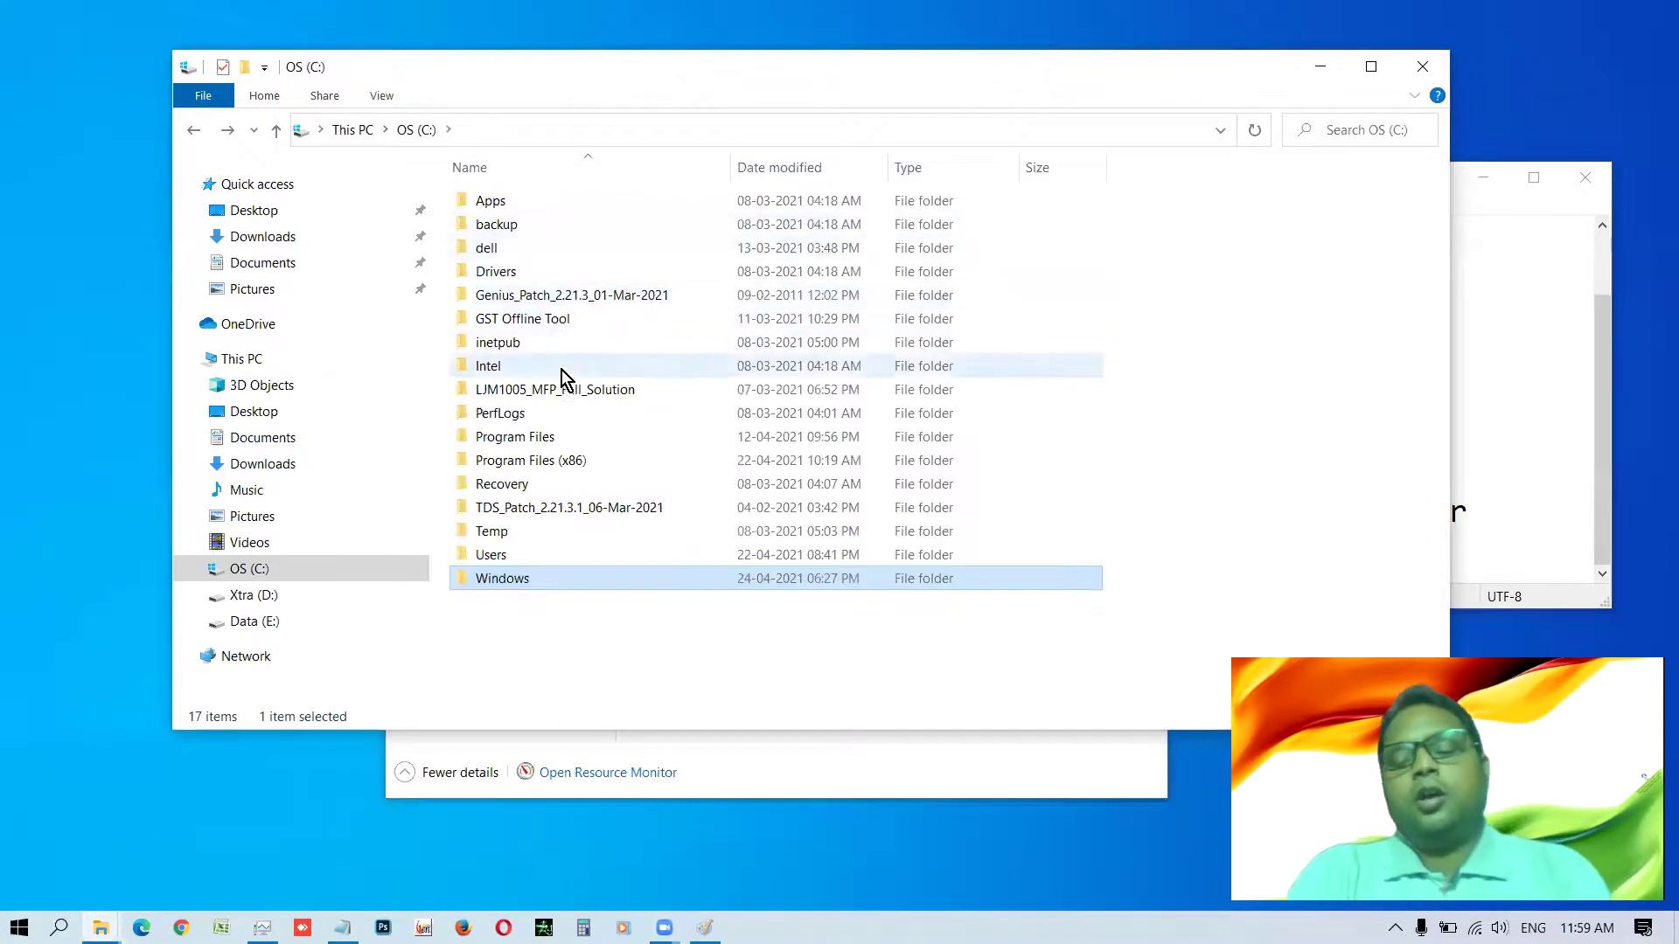
# - Point out the two Program Files folders and inspect the properties of Program Files (x86), moving the dialog clear of the folder list
pyautogui.click(516, 462)
pyautogui.click(514, 439)
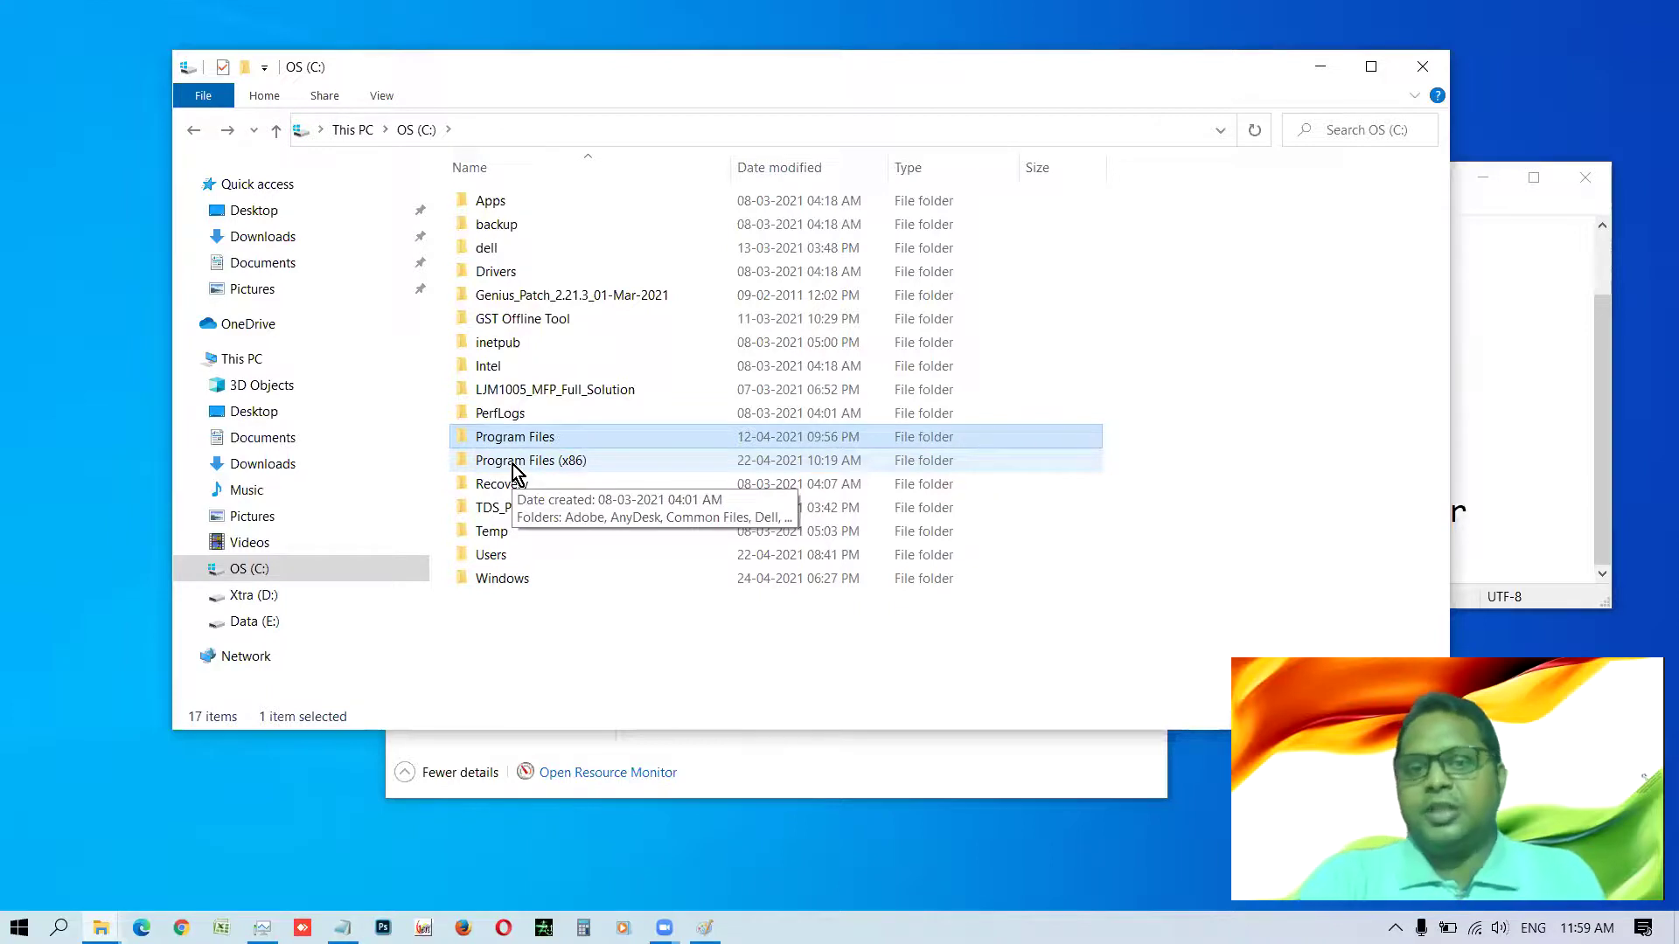
pyautogui.rightClick(514, 472)
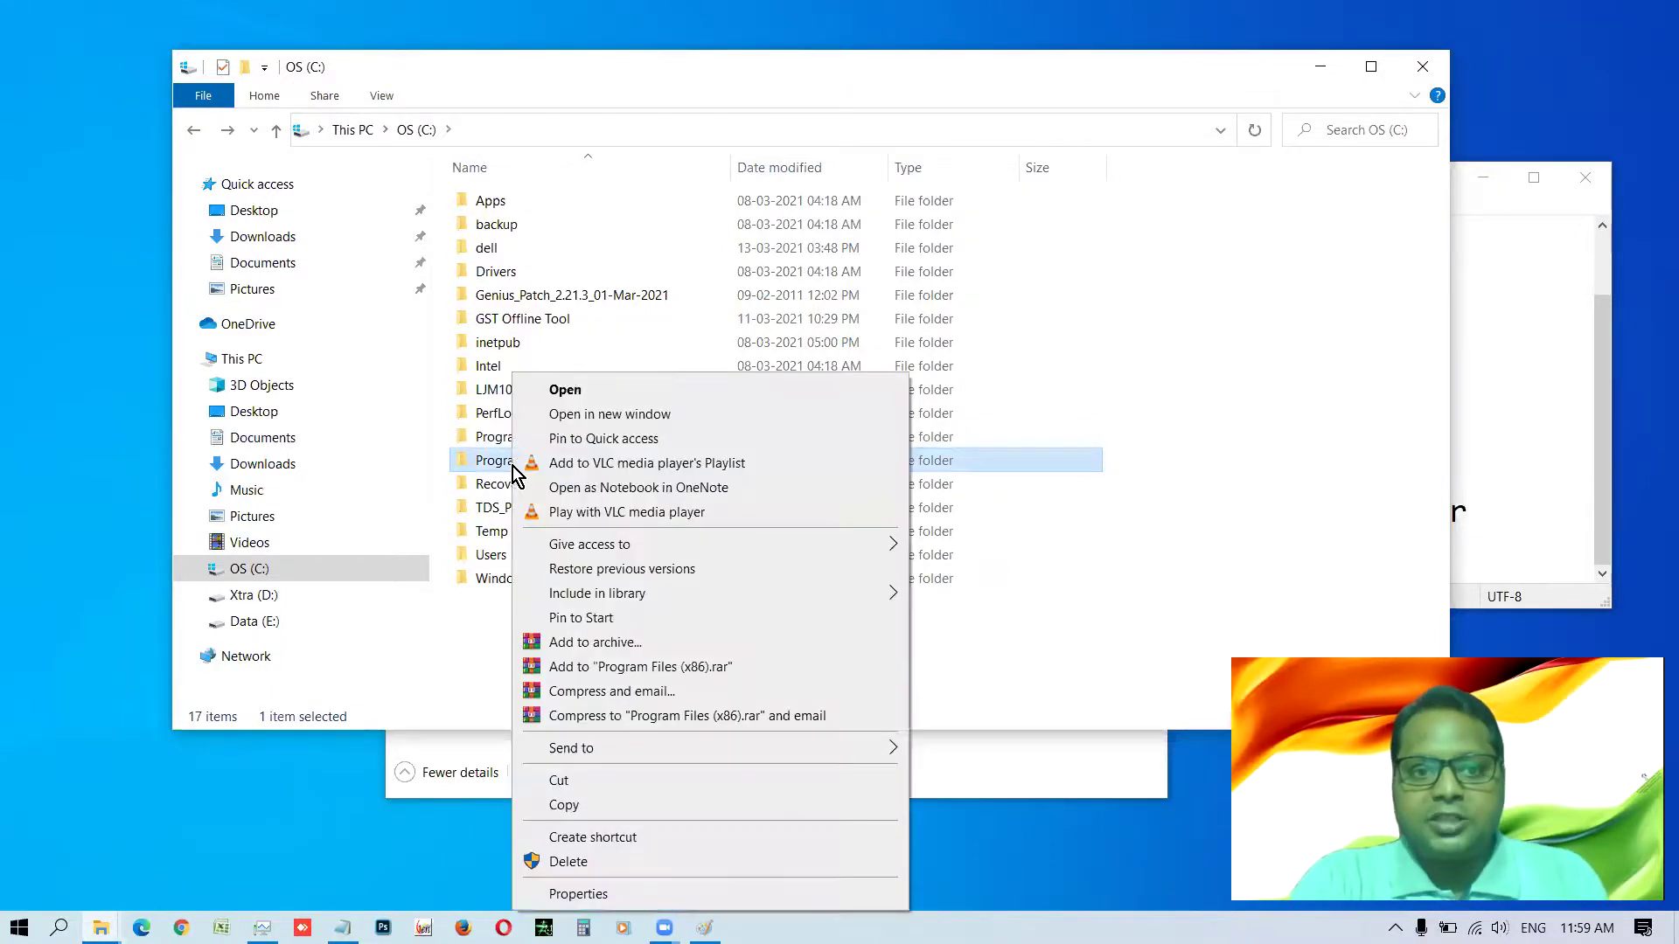
pyautogui.click(572, 892)
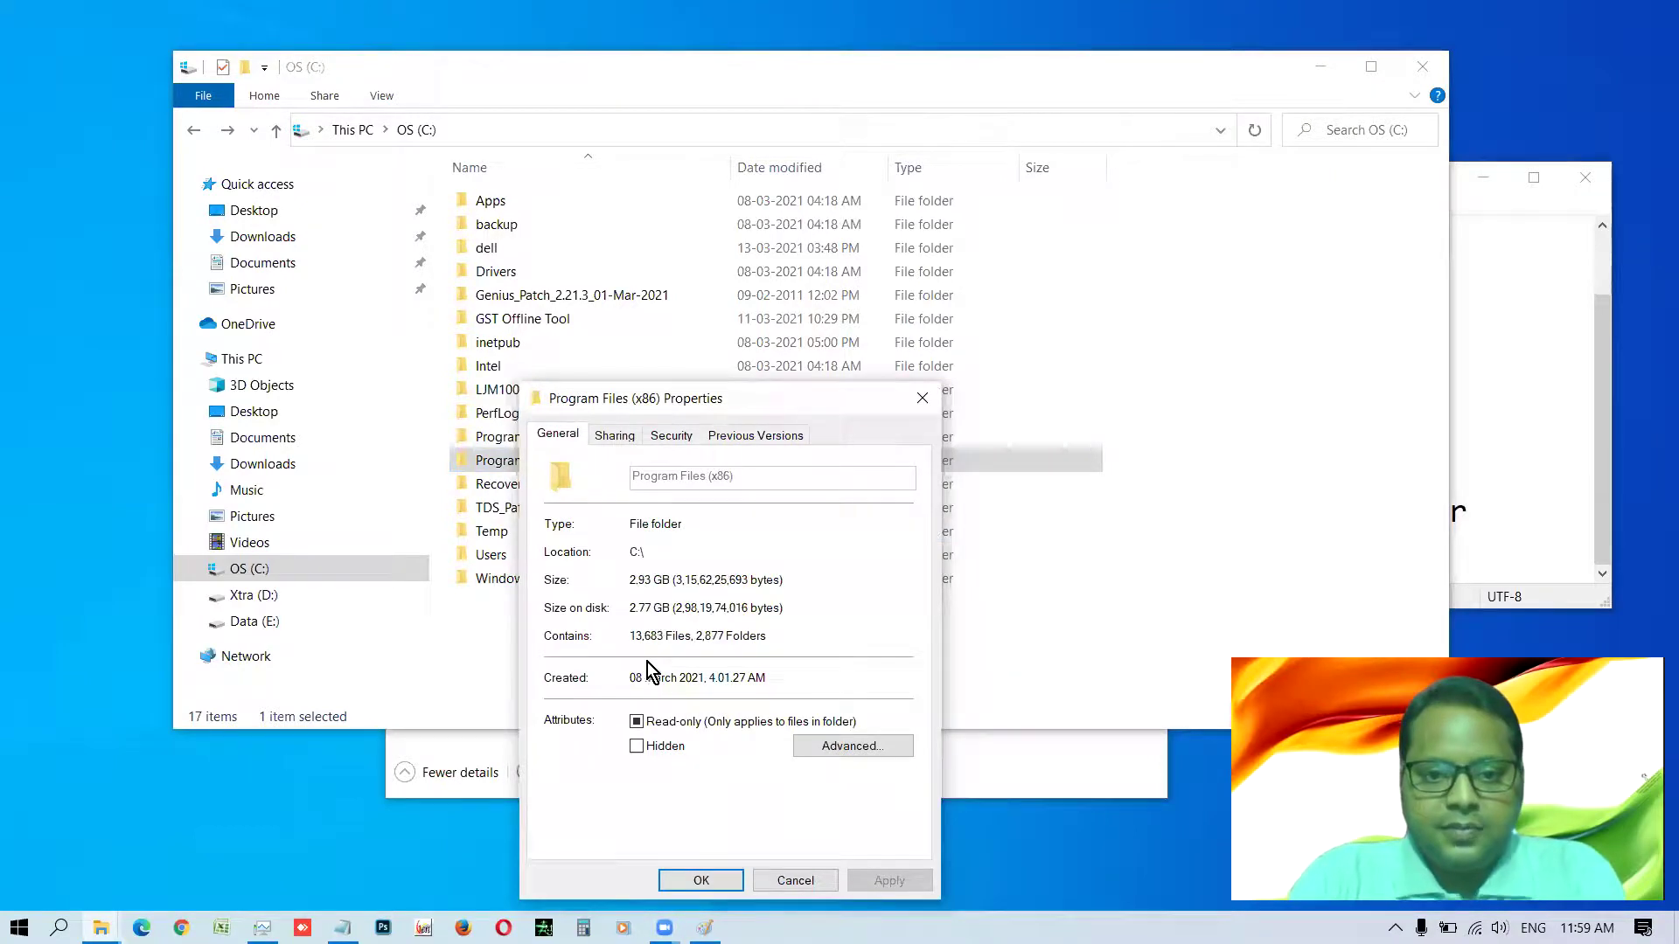
pyautogui.moveTo(734, 401); pyautogui.dragTo(1379, 41)
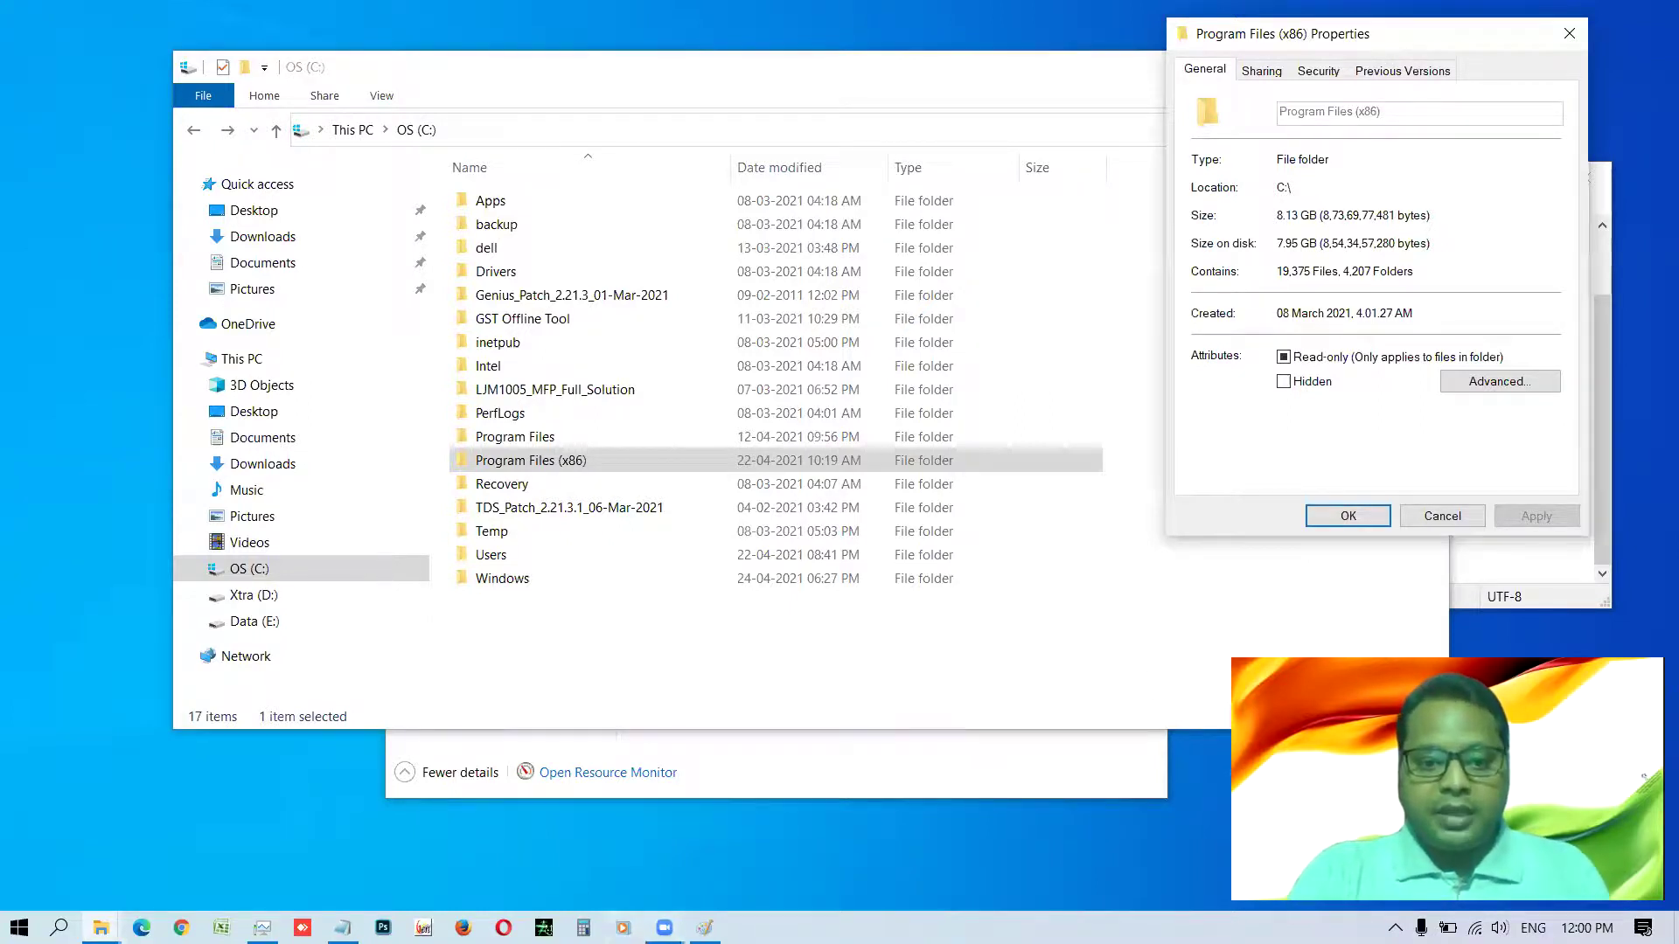
# - Switch to Notepad, highlight the list of data examples from Painting onward, then minimize the note and close the Program Files (x86) properties
pyautogui.click(343, 929)
pyautogui.moveTo(954, 394); pyautogui.dragTo(1141, 557)
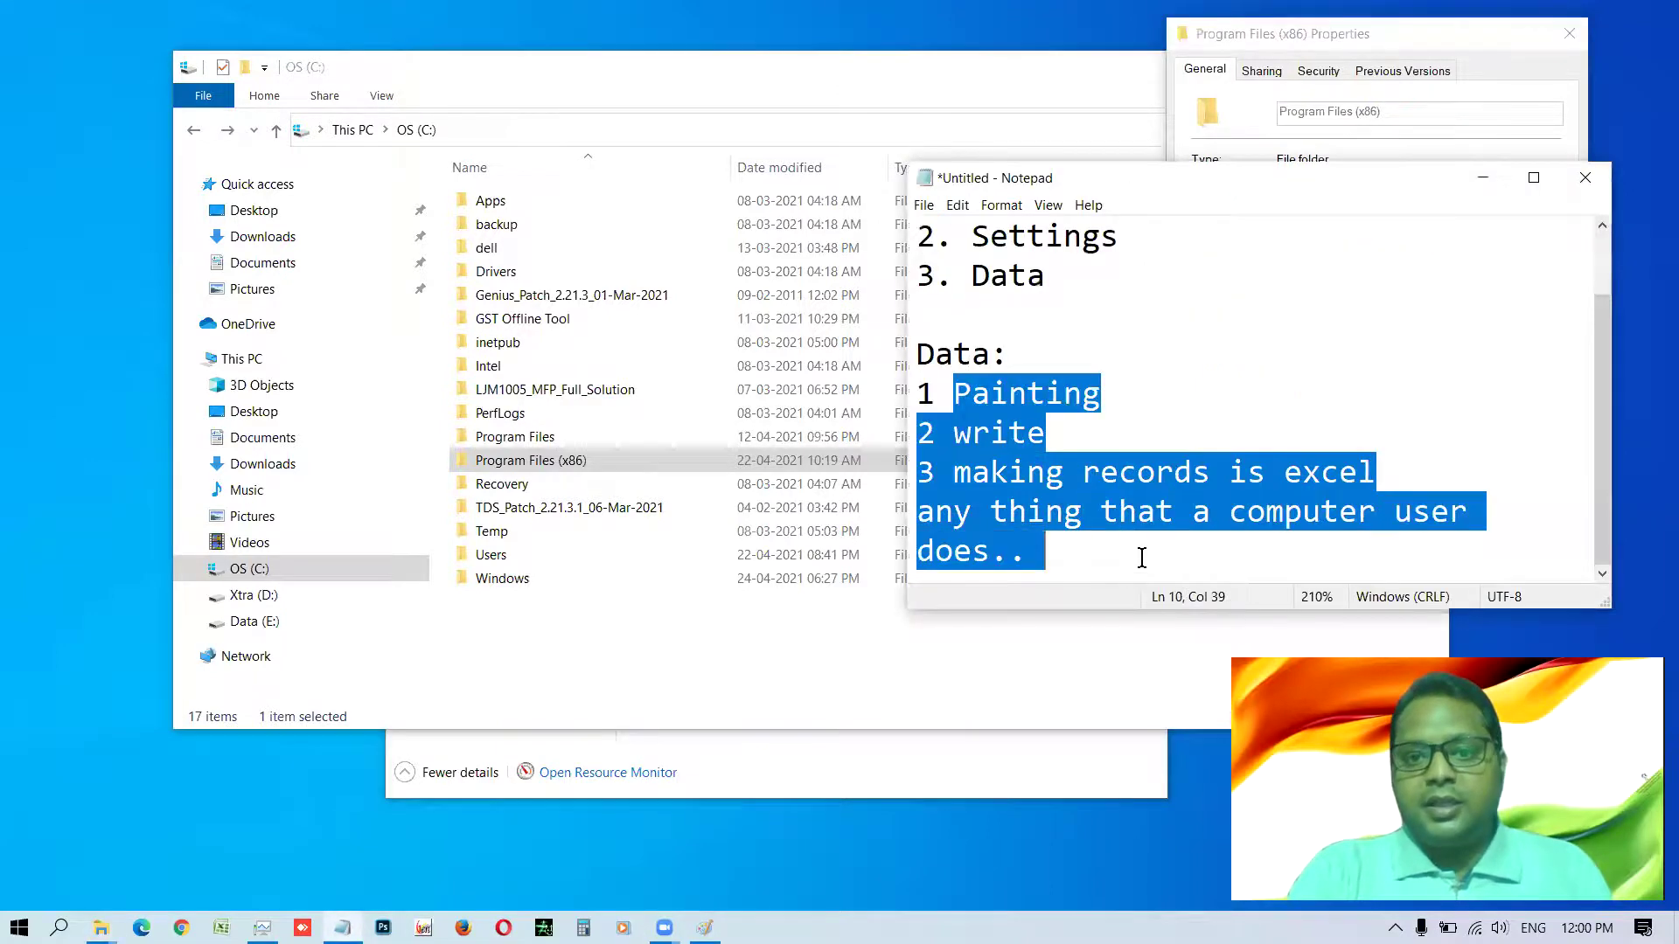
pyautogui.click(1482, 177)
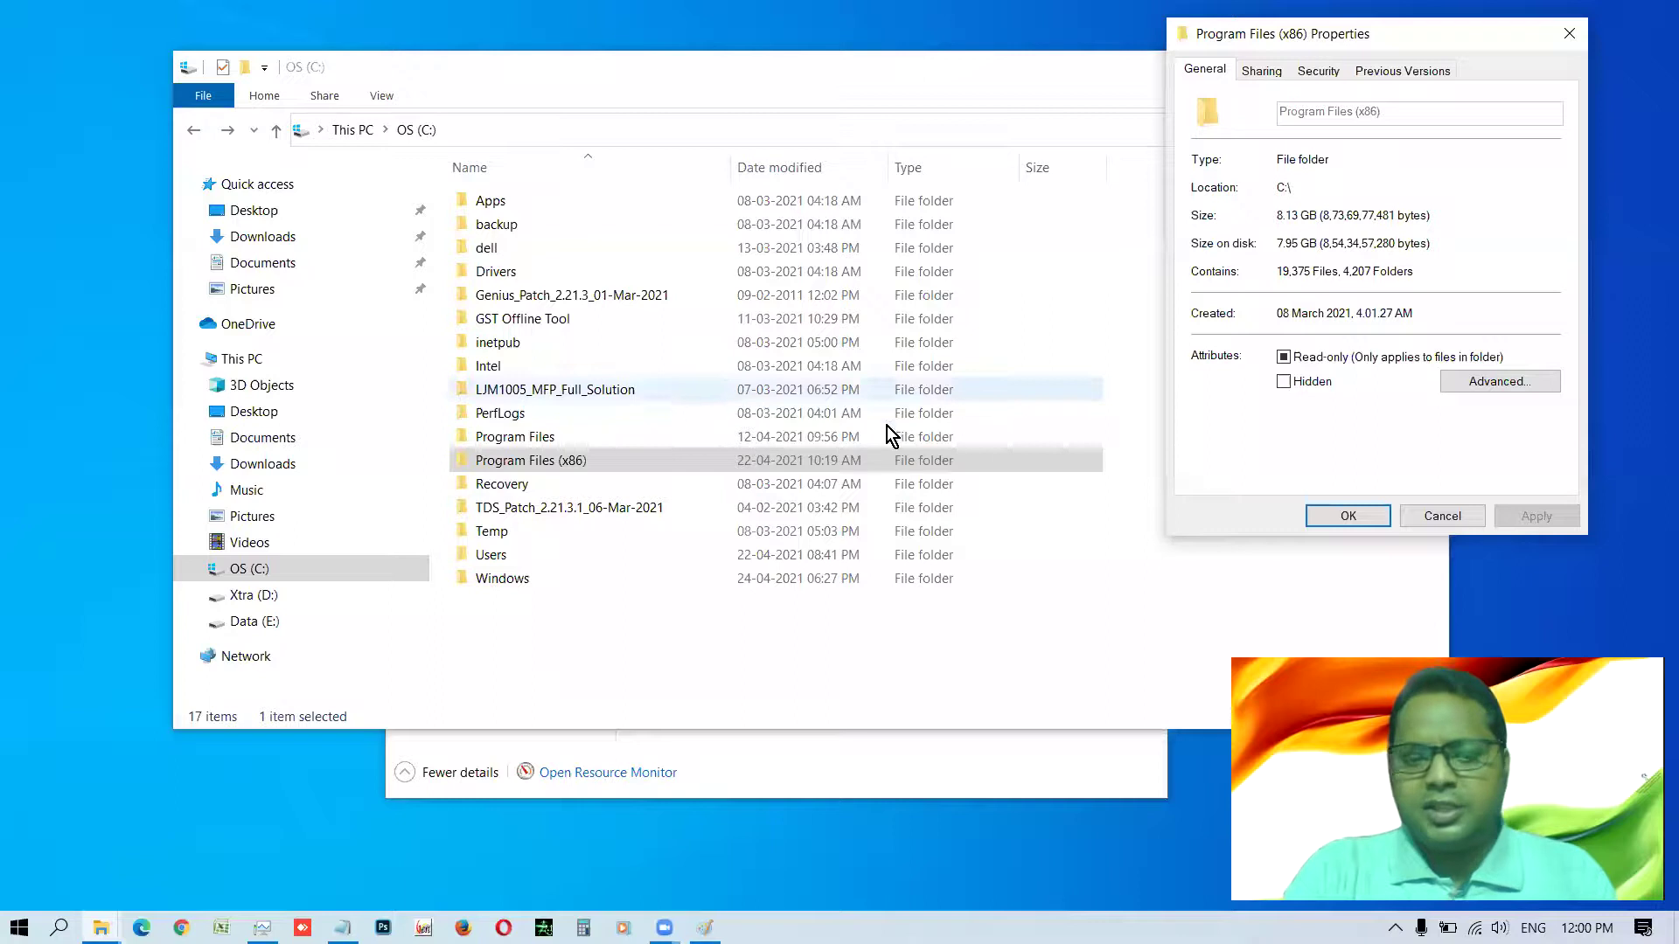
pyautogui.click(1572, 34)
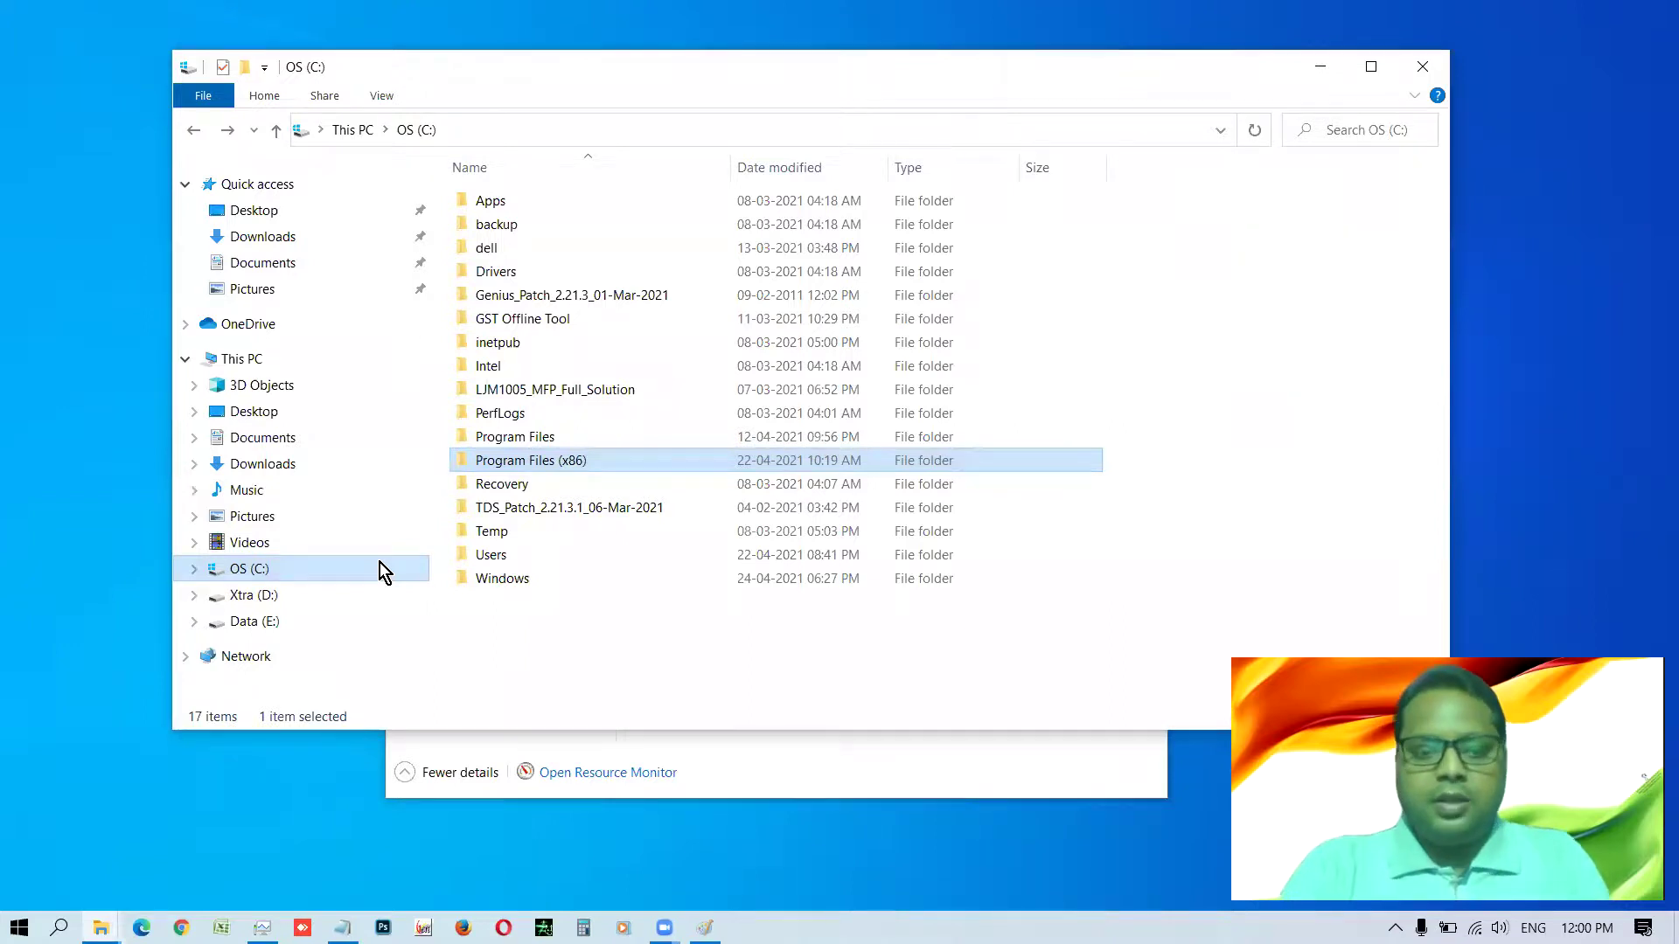
# - Go back to the This PC overview and reopen the OS (C:) drive twice to view its root folders, returning to the overview each time
pyautogui.click(616, 617)
pyautogui.press('BackSpace')
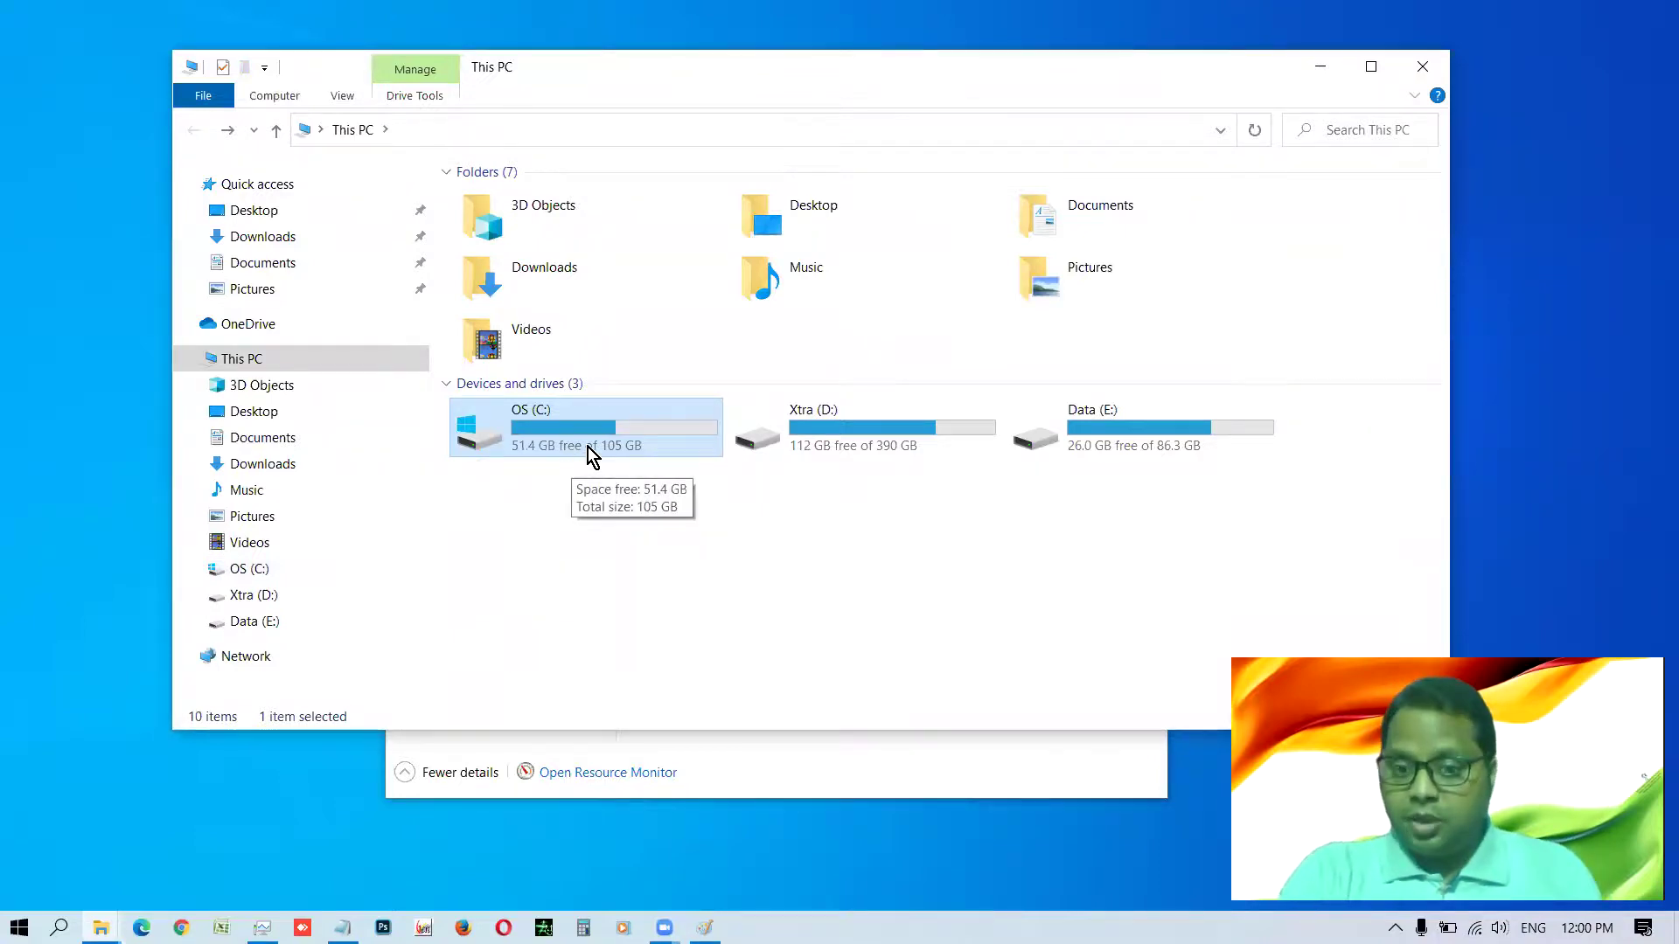
pyautogui.doubleClick(587, 448)
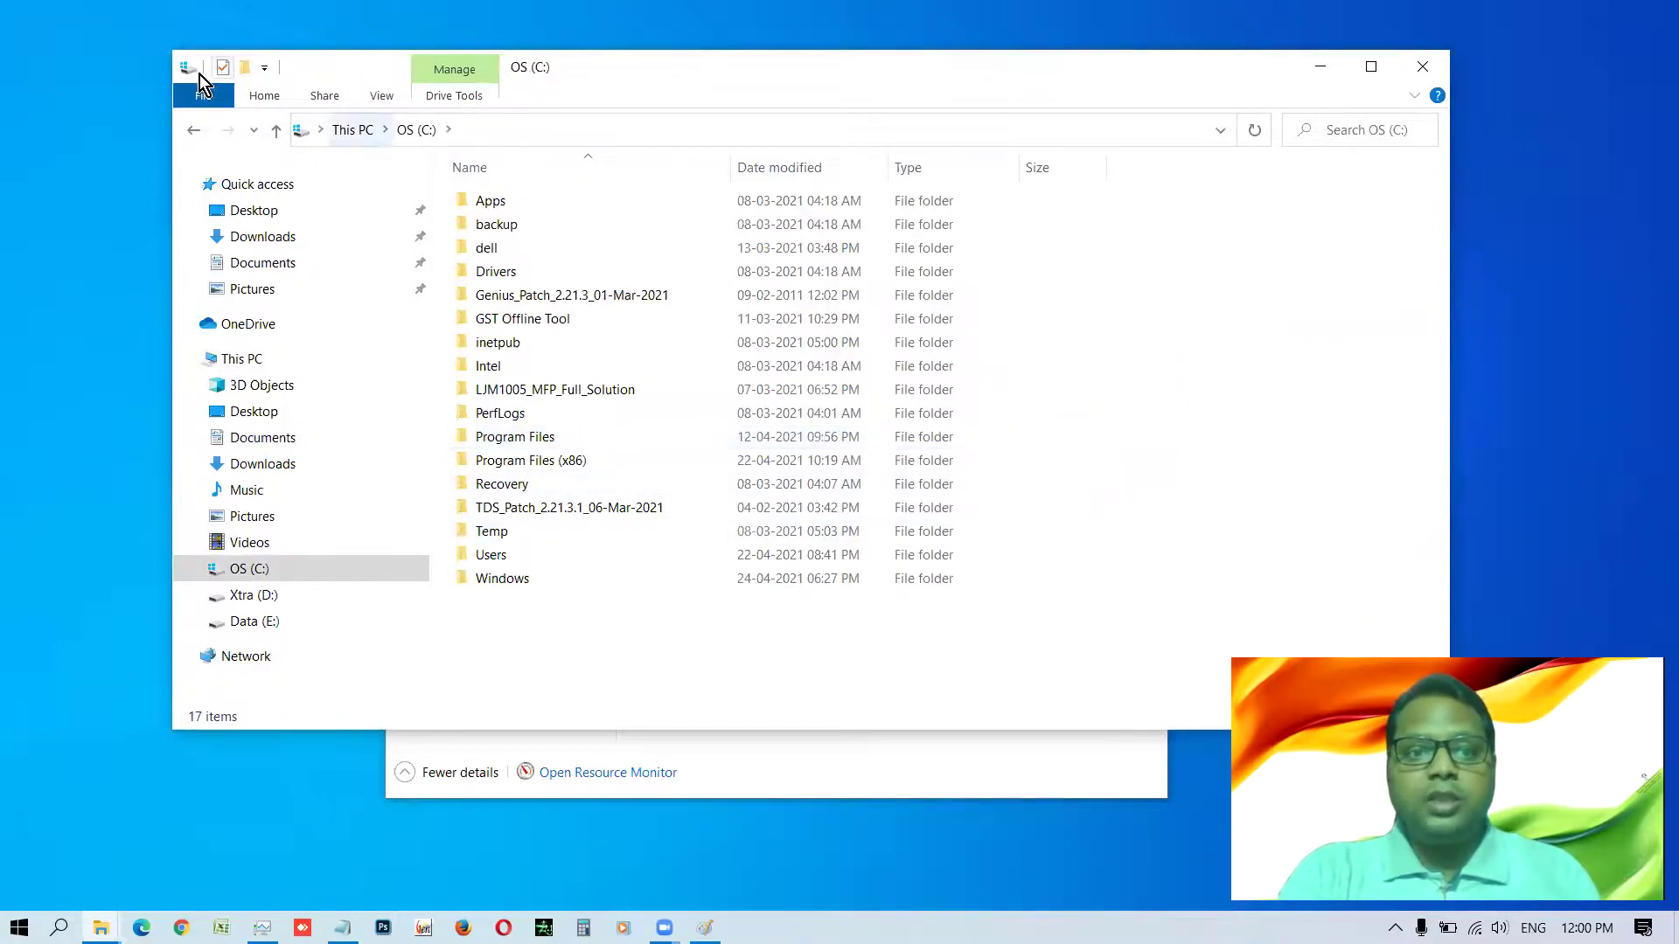
pyautogui.click(196, 138)
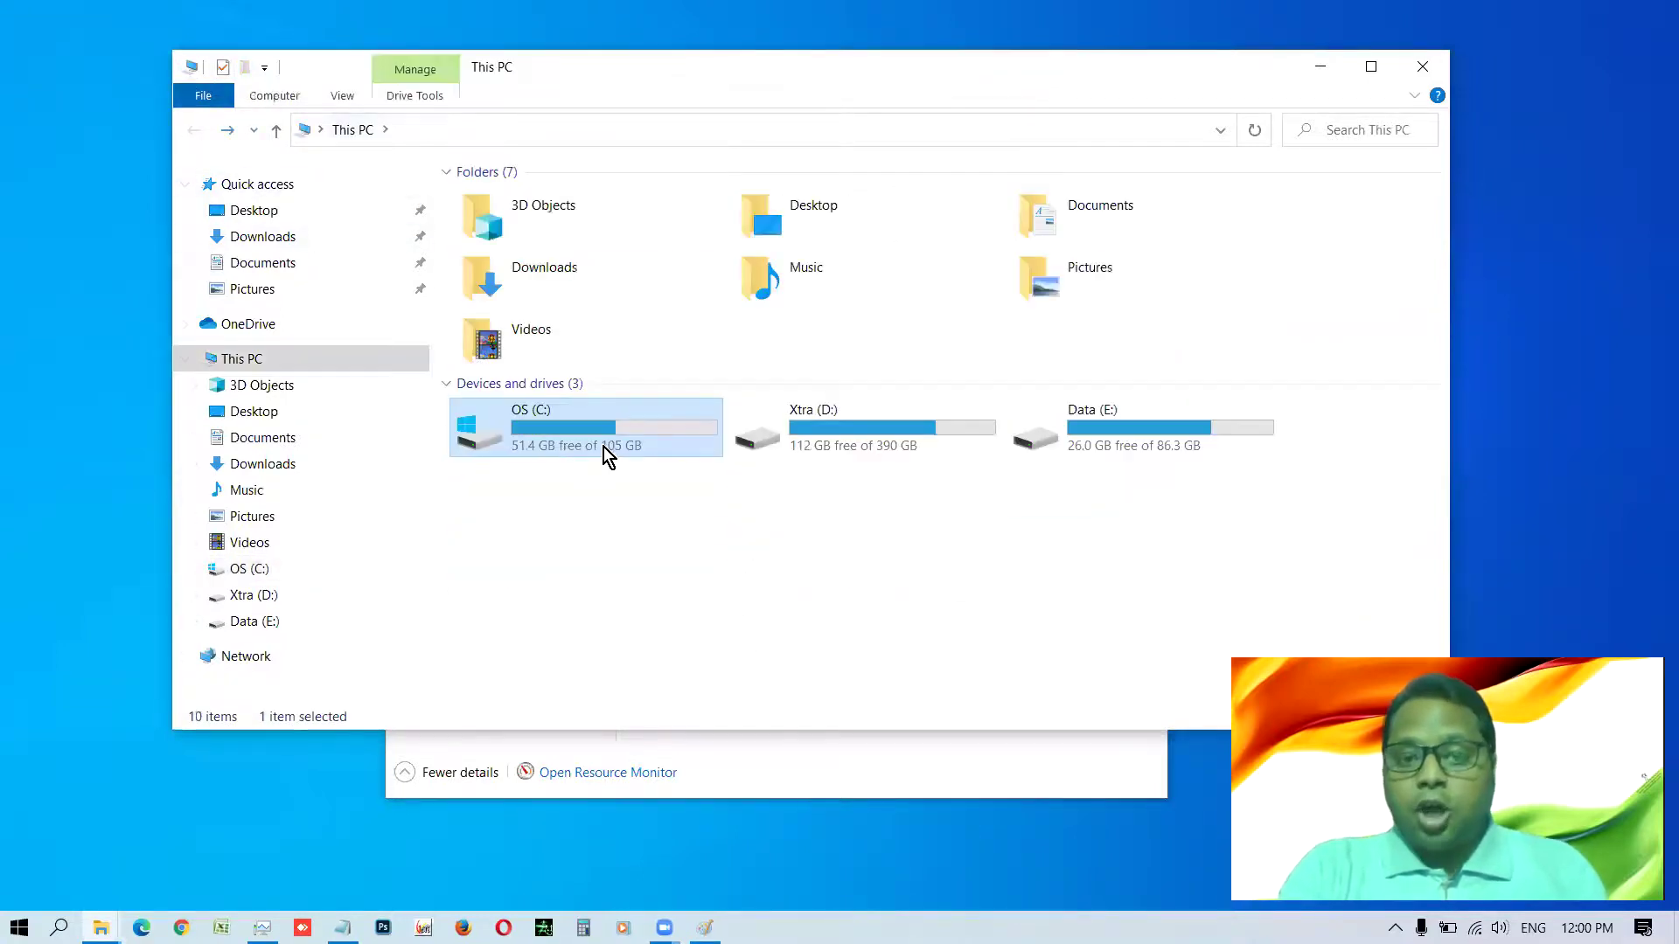
pyautogui.doubleClick(603, 444)
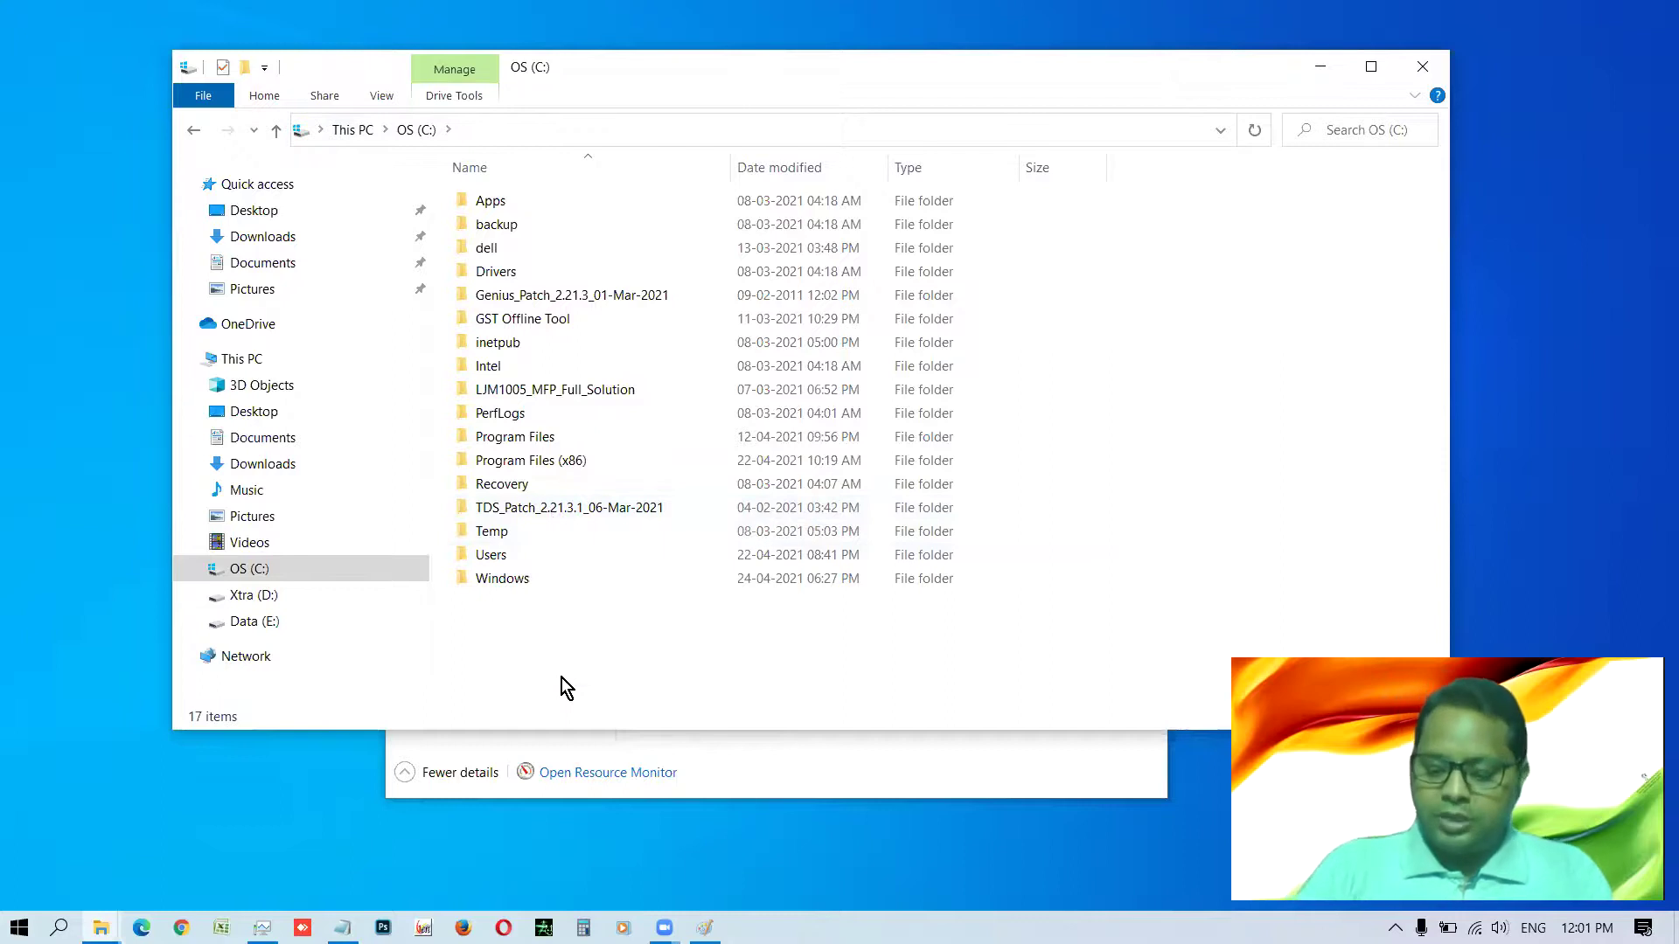
pyautogui.hotkey('alt', 'Left')
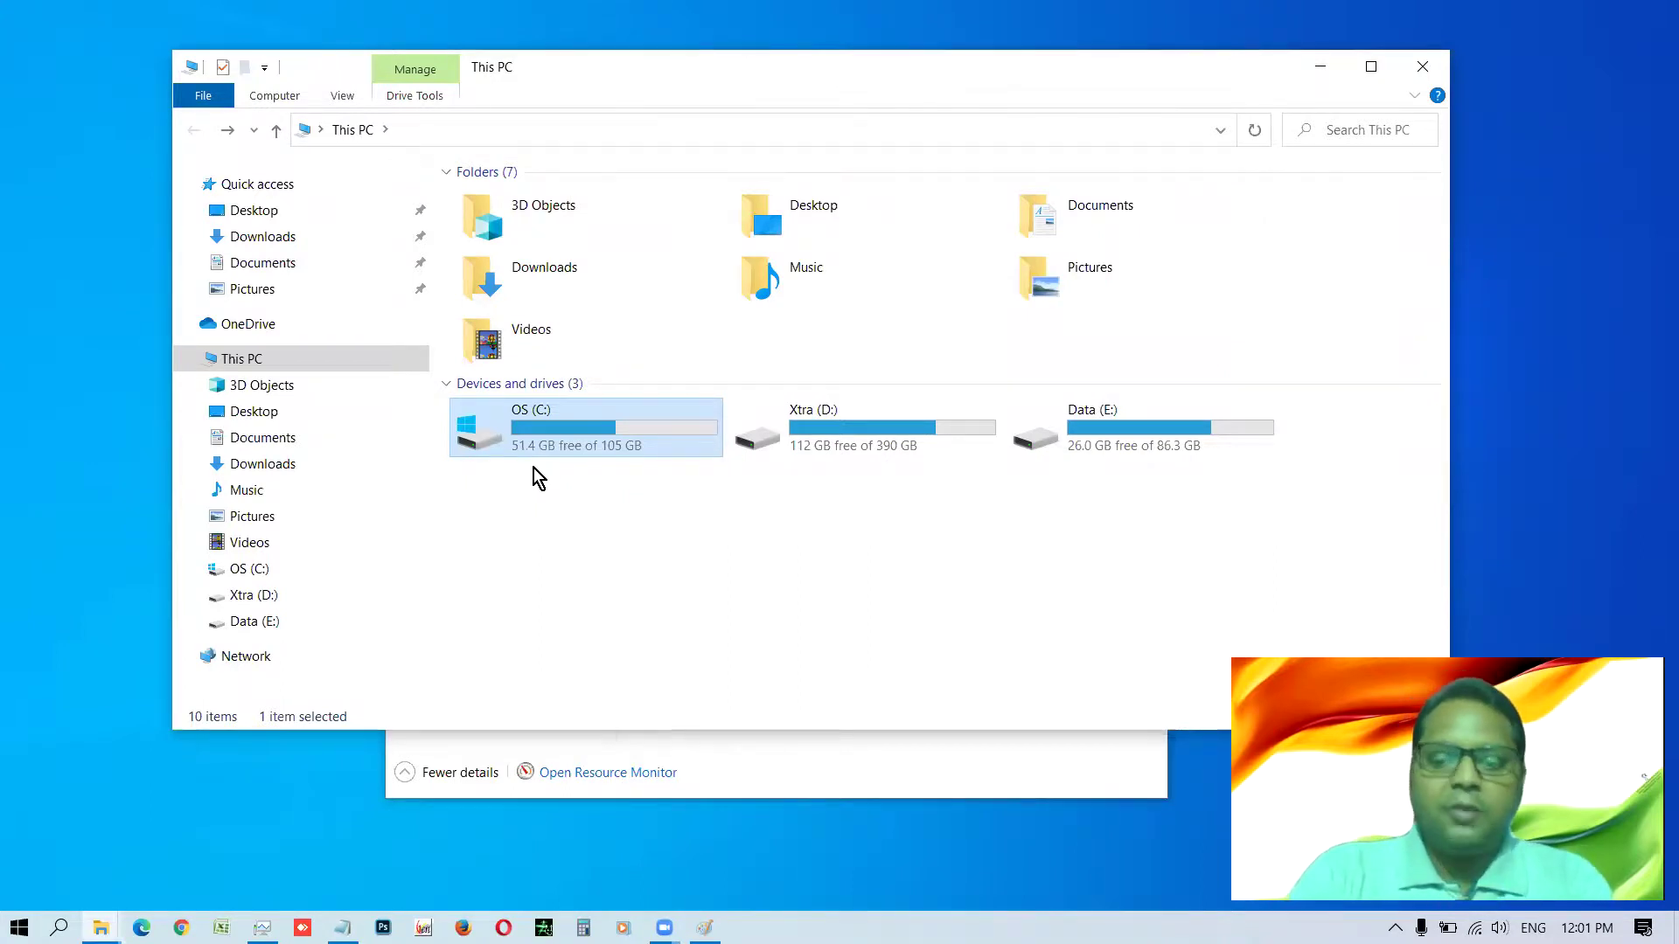
# - Point out the Xtra (D:) and Data (E:) drives in turn, and come back to OS (C:) to check its free space and total size
pyautogui.click(929, 428)
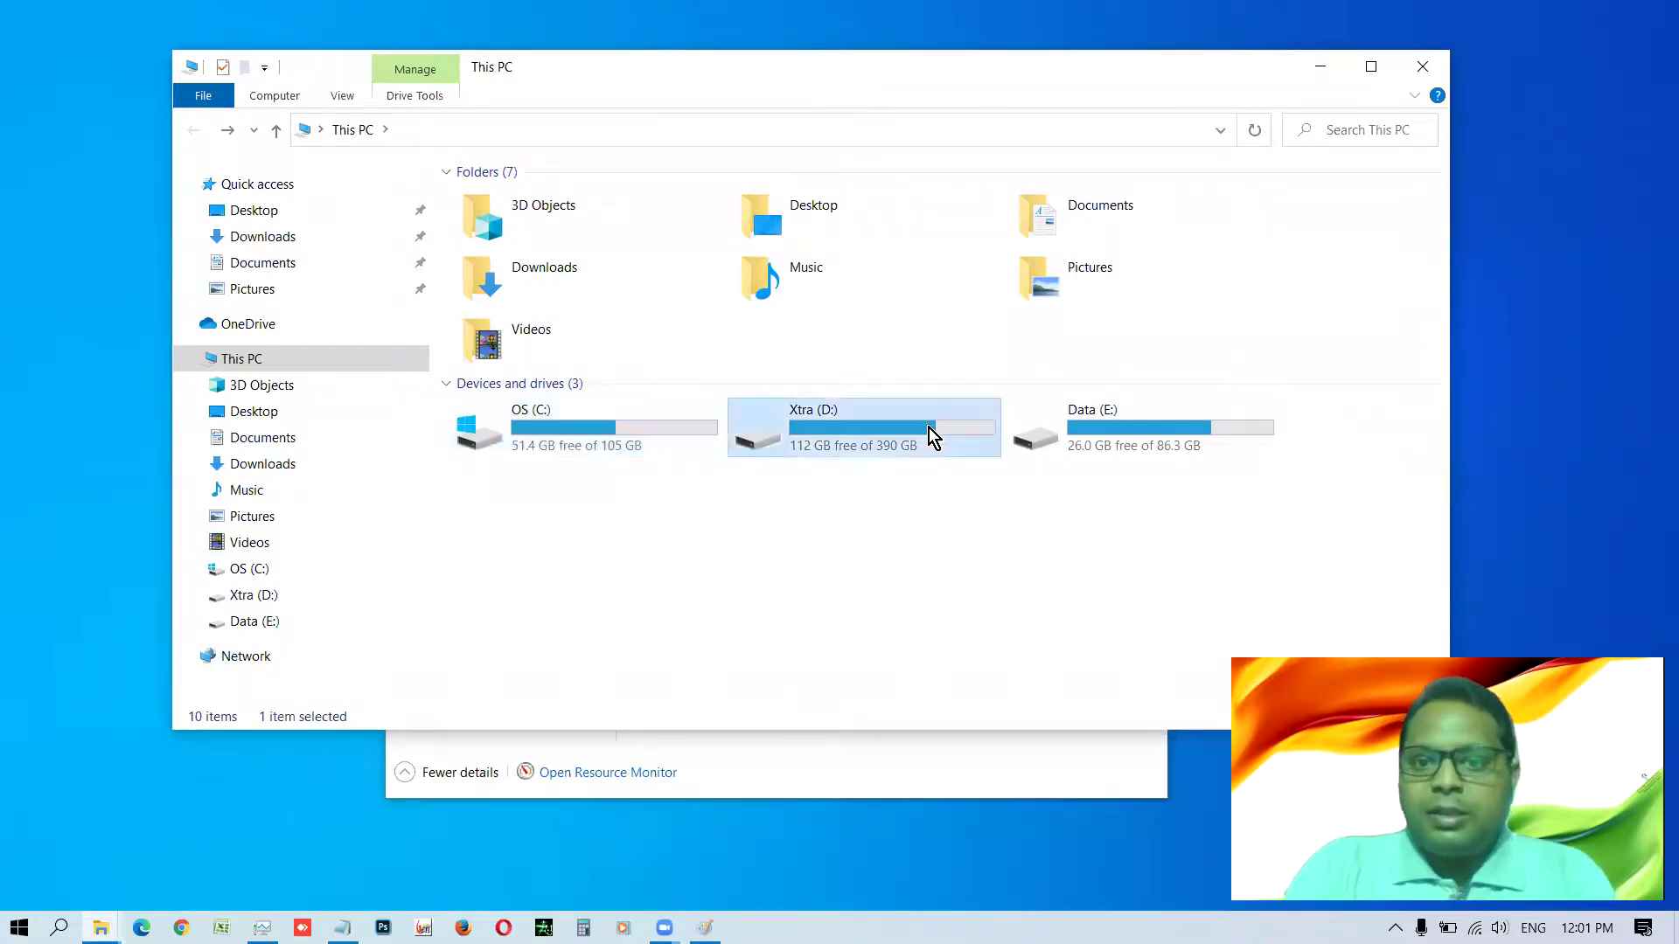
pyautogui.click(1103, 424)
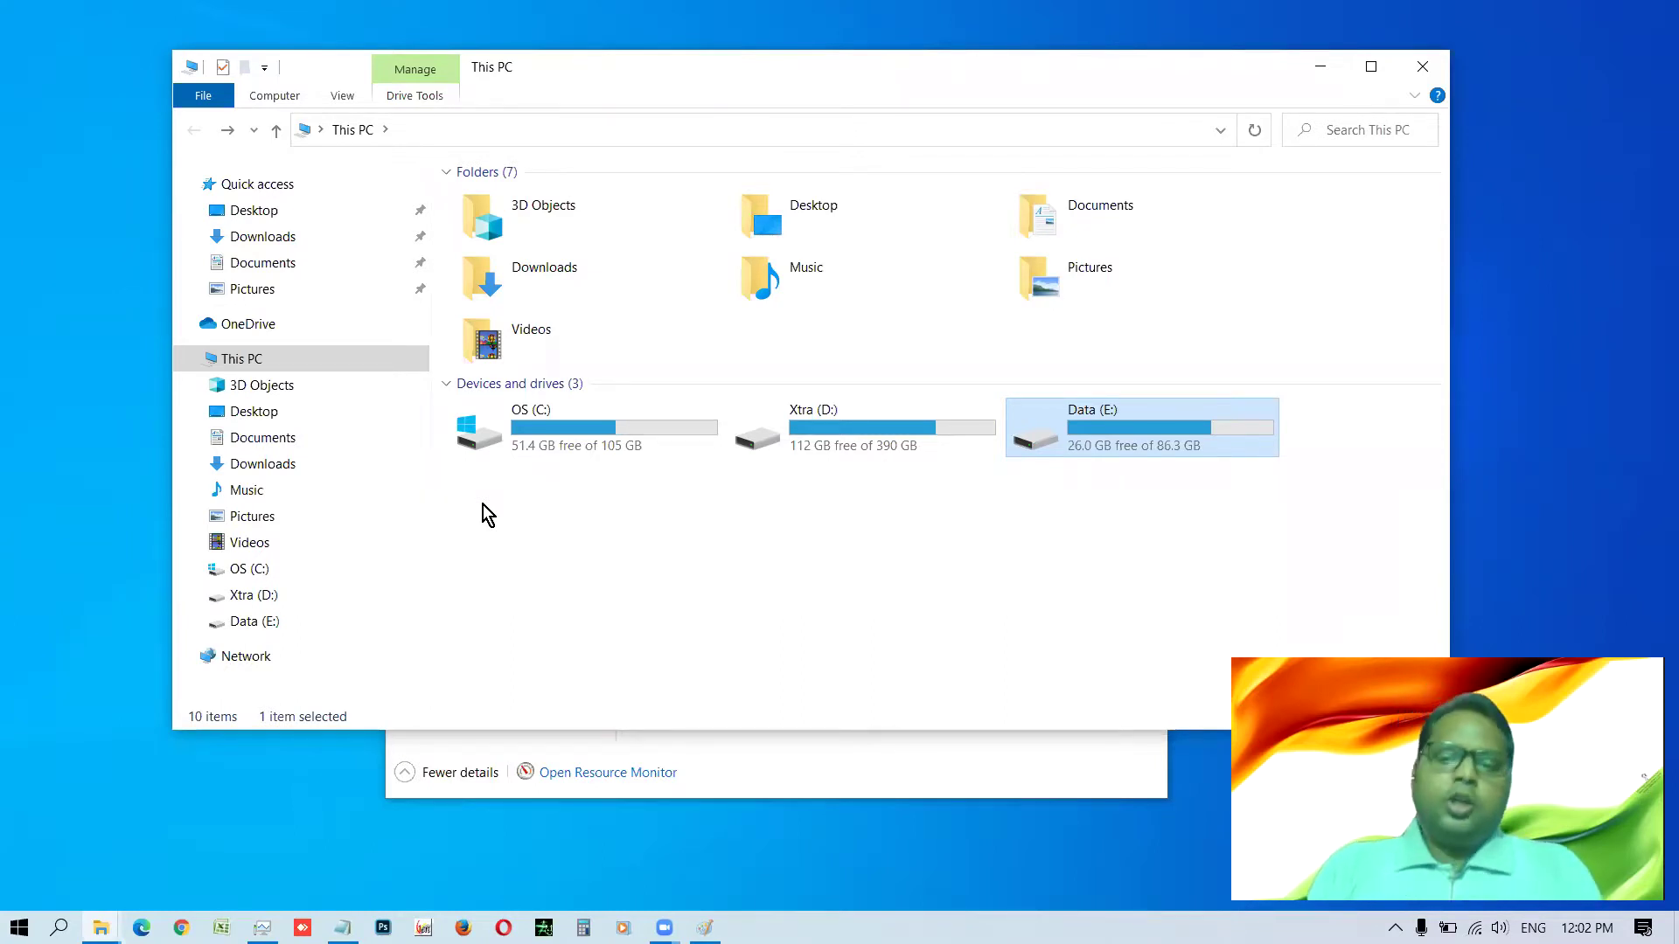
pyautogui.click(550, 435)
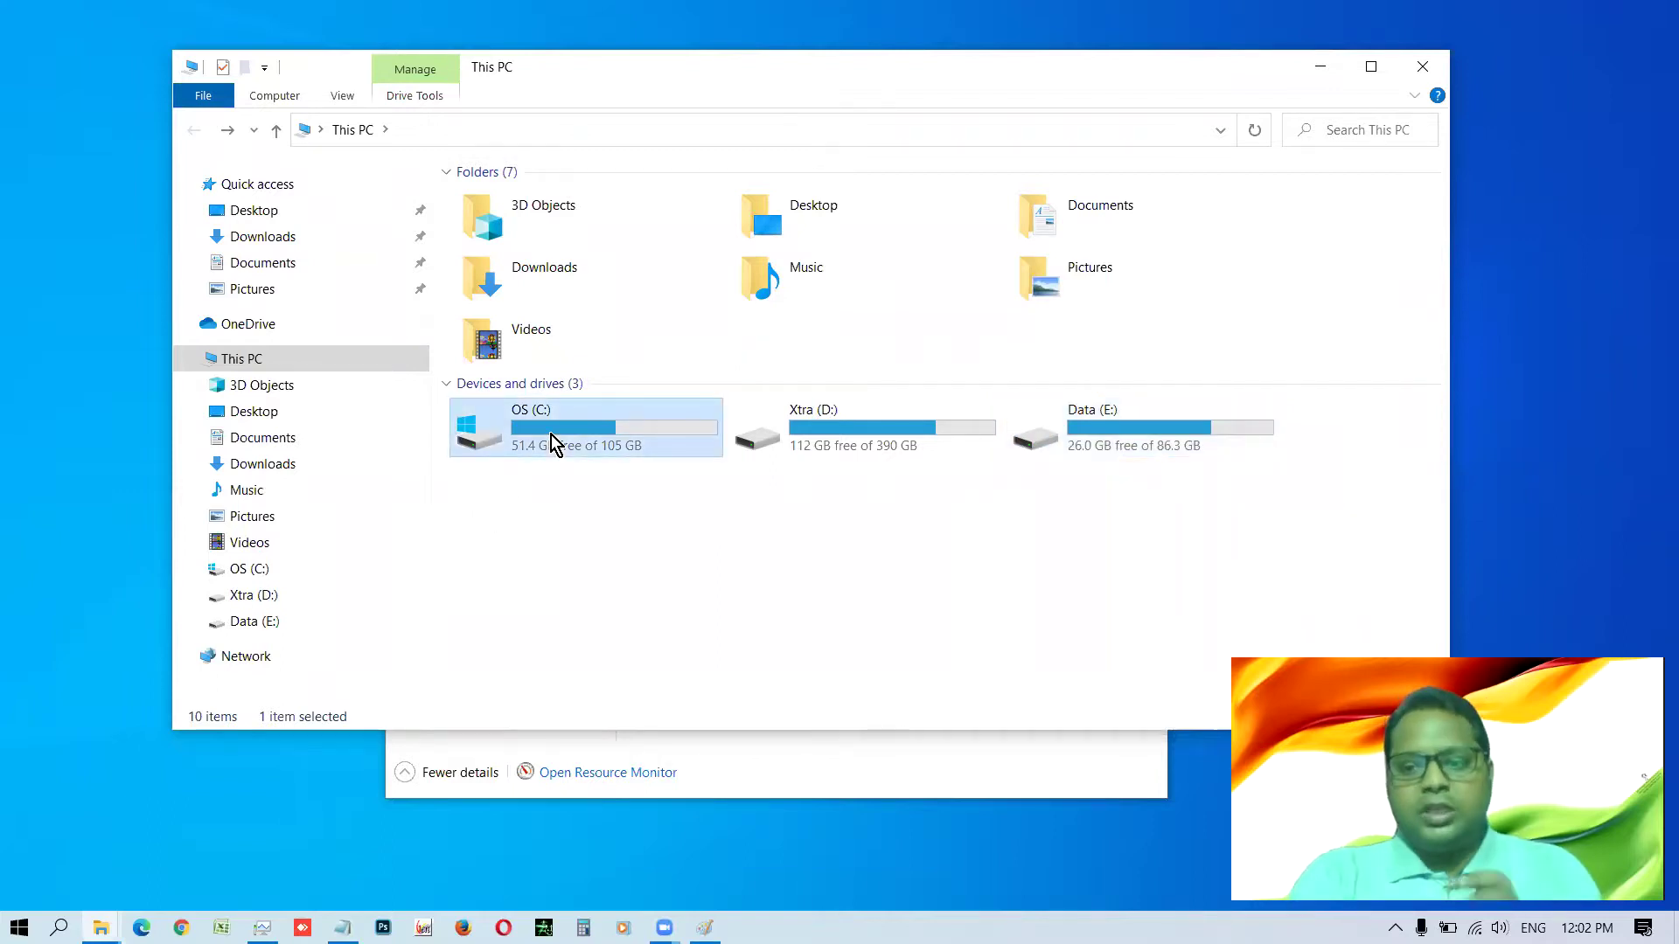
pyautogui.moveTo(572, 429)
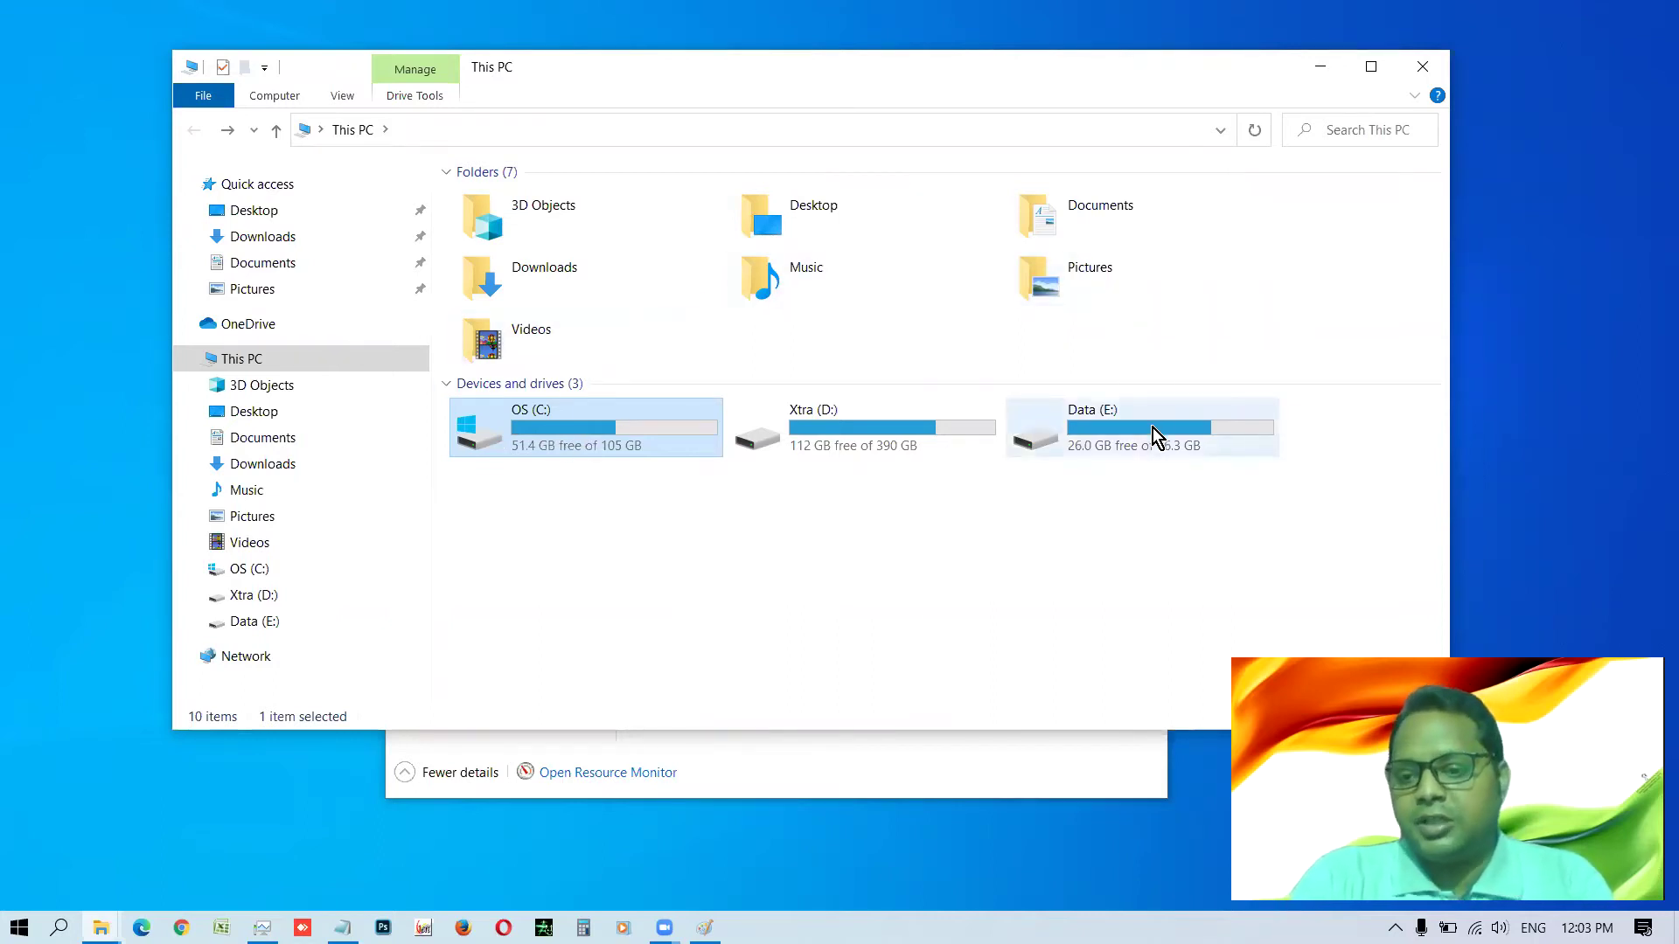
pyautogui.moveTo(1152, 428)
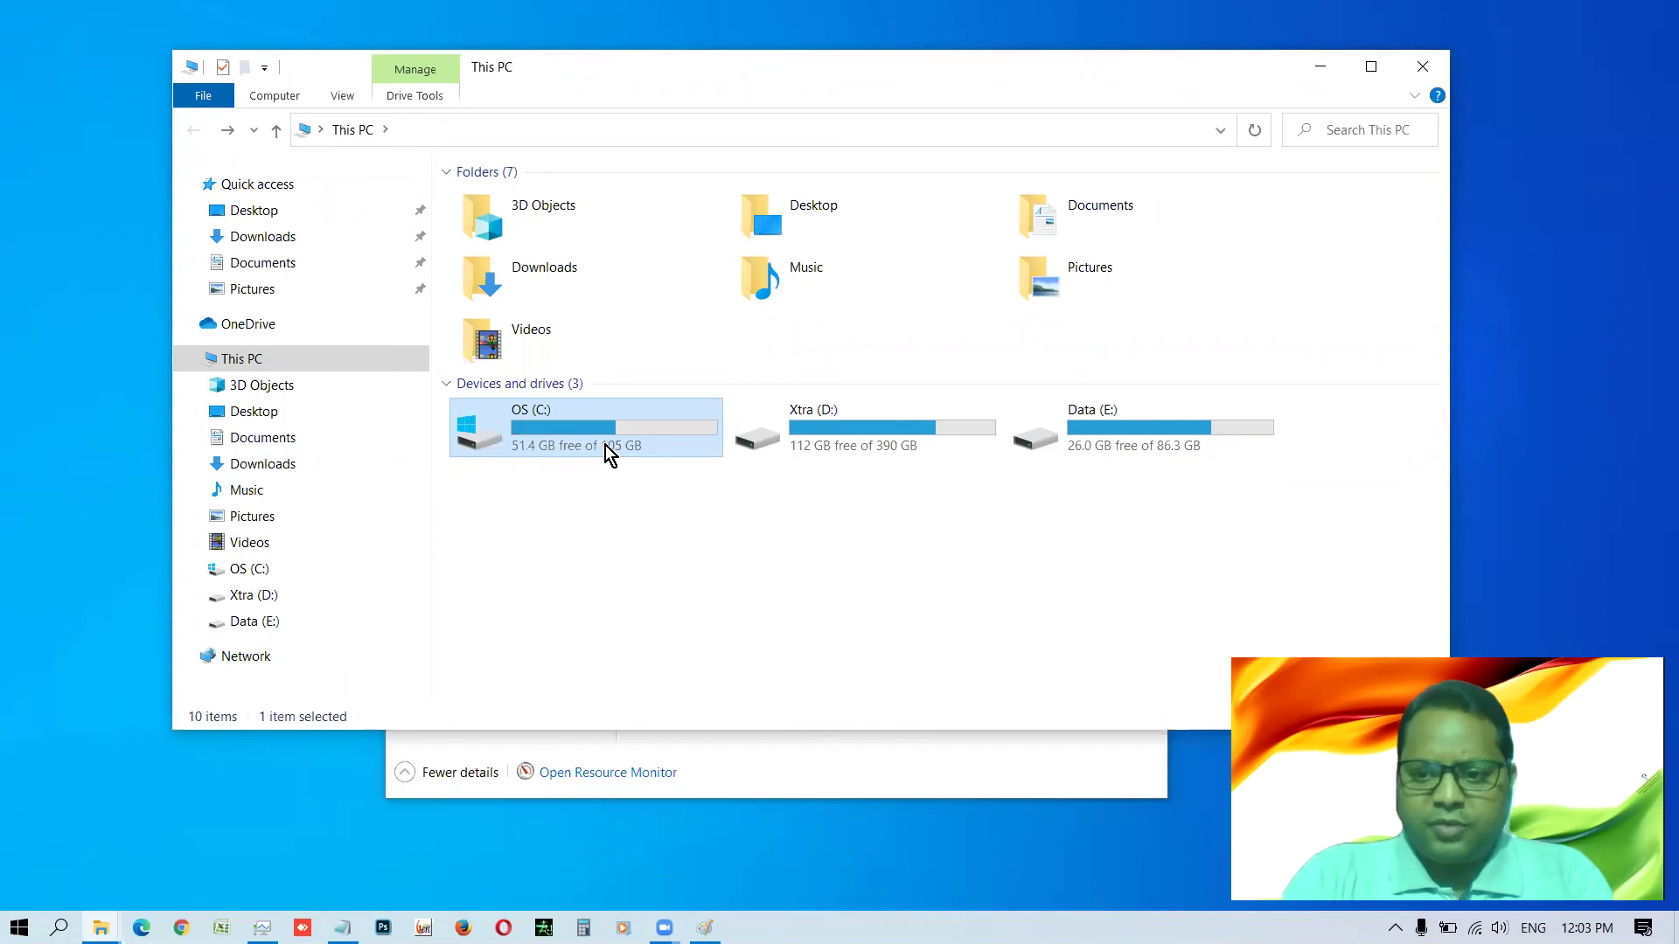
pyautogui.moveTo(605, 444)
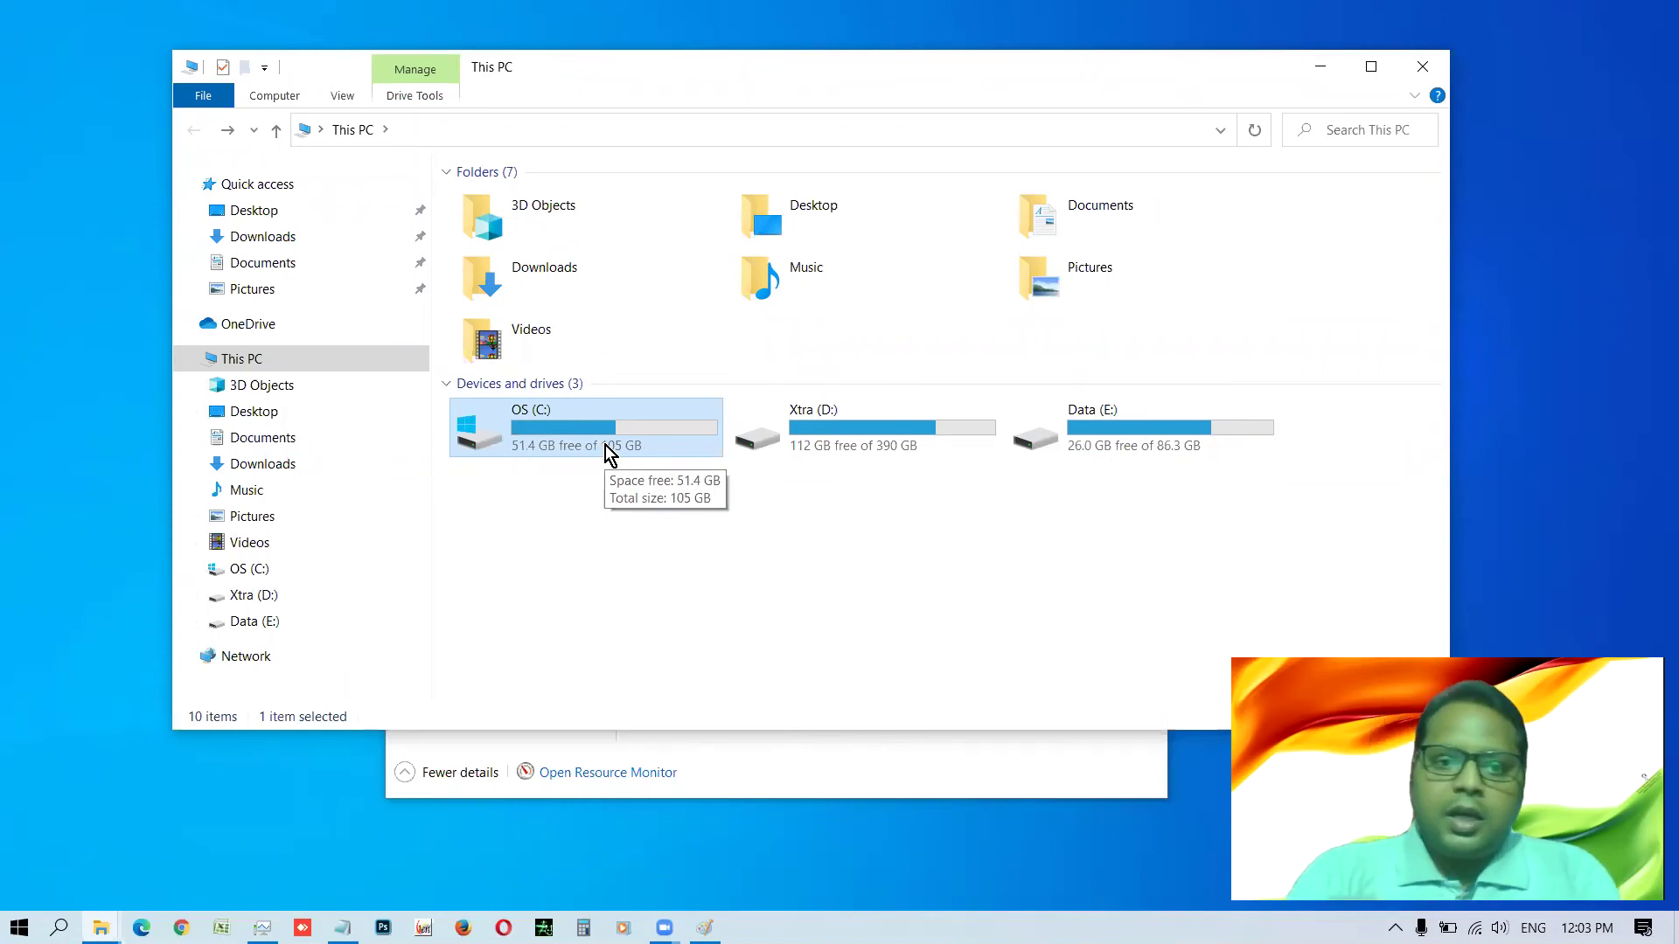